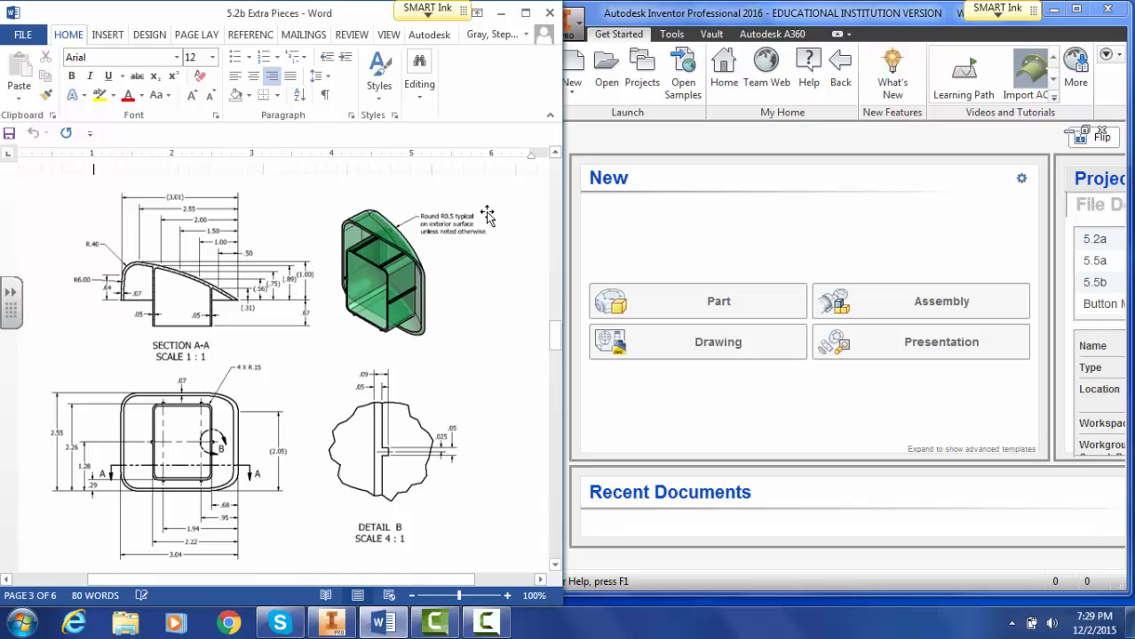
# Examine the dimensioned profile sketch and the section views in the Word document
pyautogui.scroll(5, 487, 213)
pyautogui.scroll(2, 249, 202)
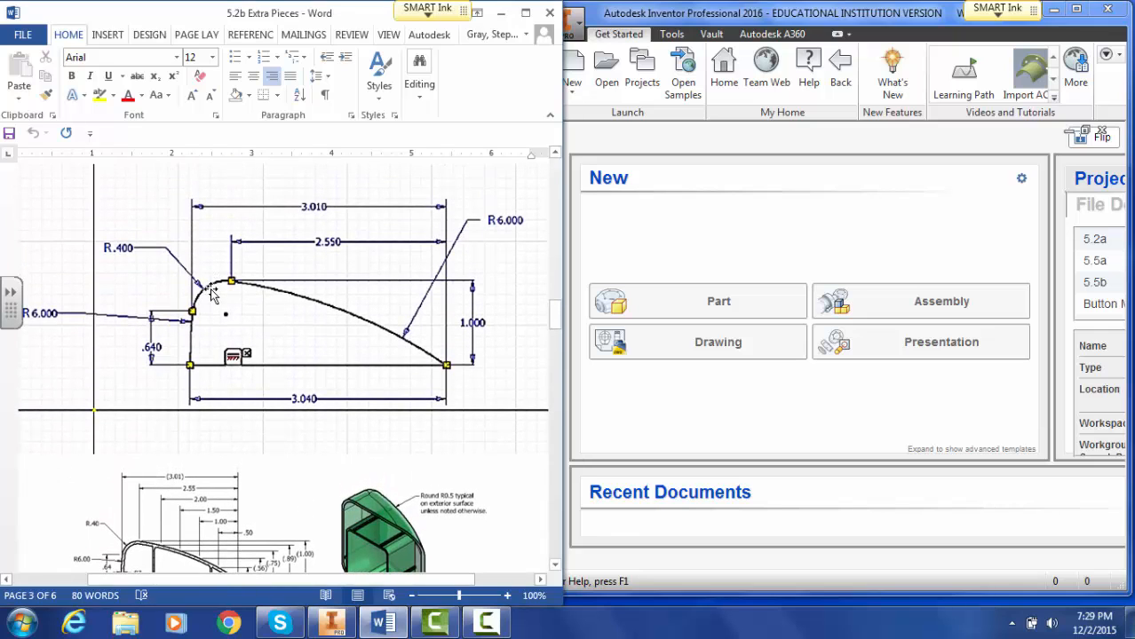
pyautogui.scroll(-2, 382, 329)
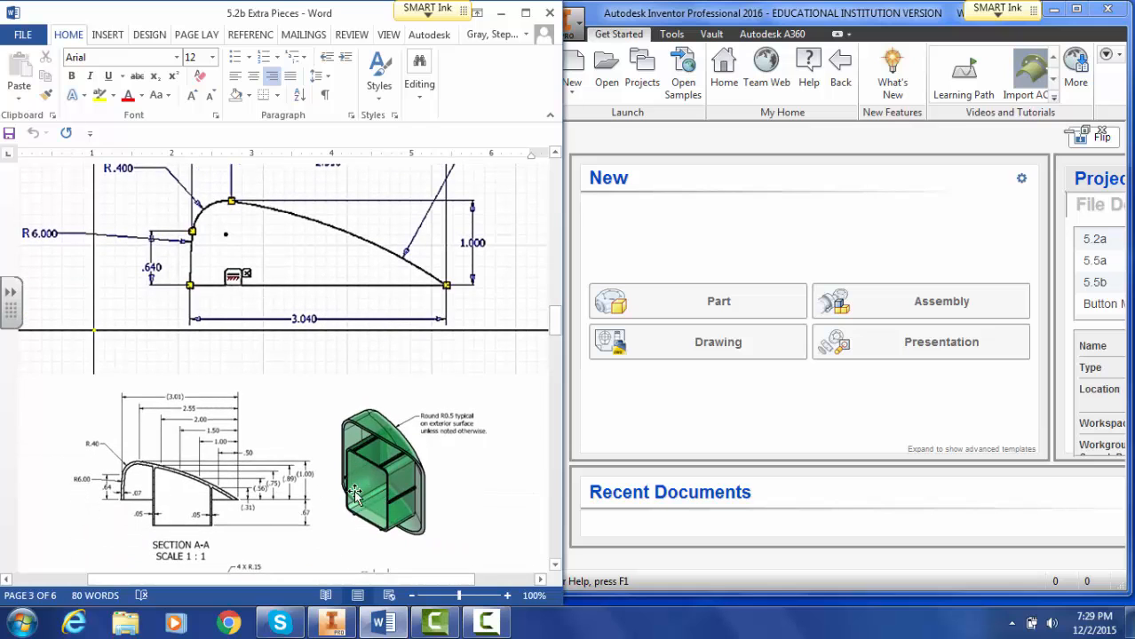
pyautogui.scroll(1, 361, 279)
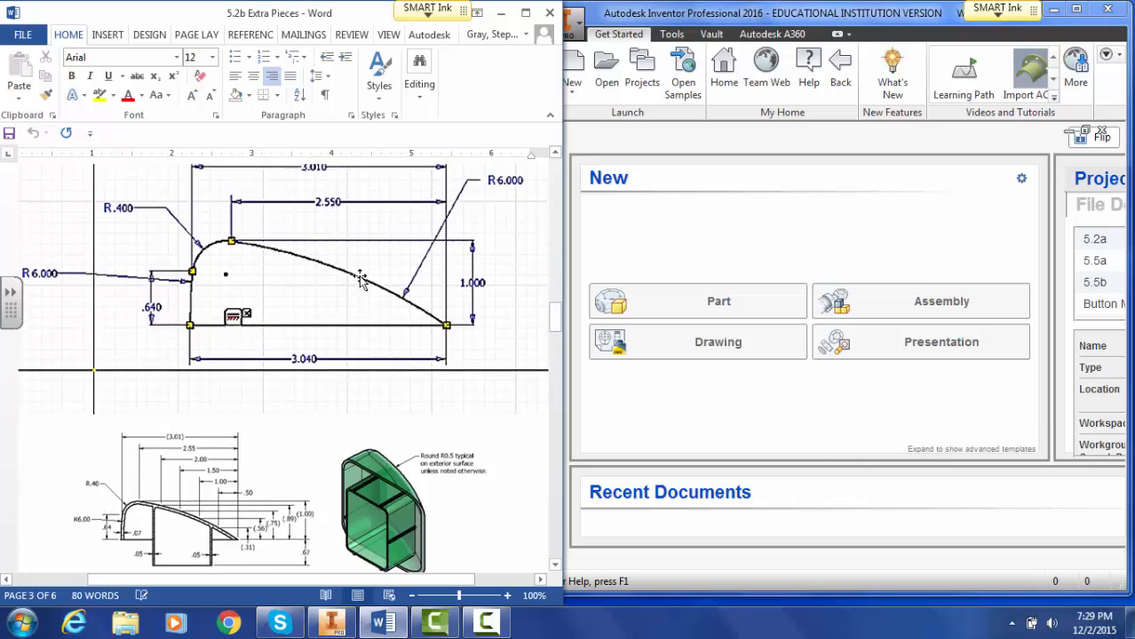
pyautogui.scroll(2, 360, 279)
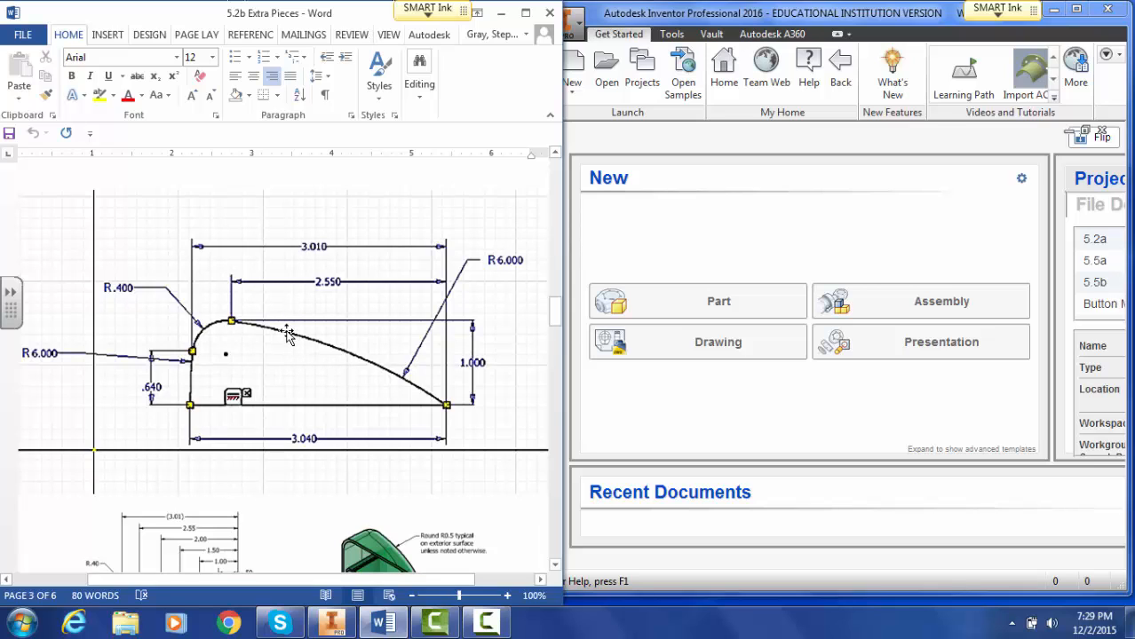
# Switch to Autodesk Inventor, create a new part and start a 2D sketch on the XY plane
pyautogui.click(660, 15)
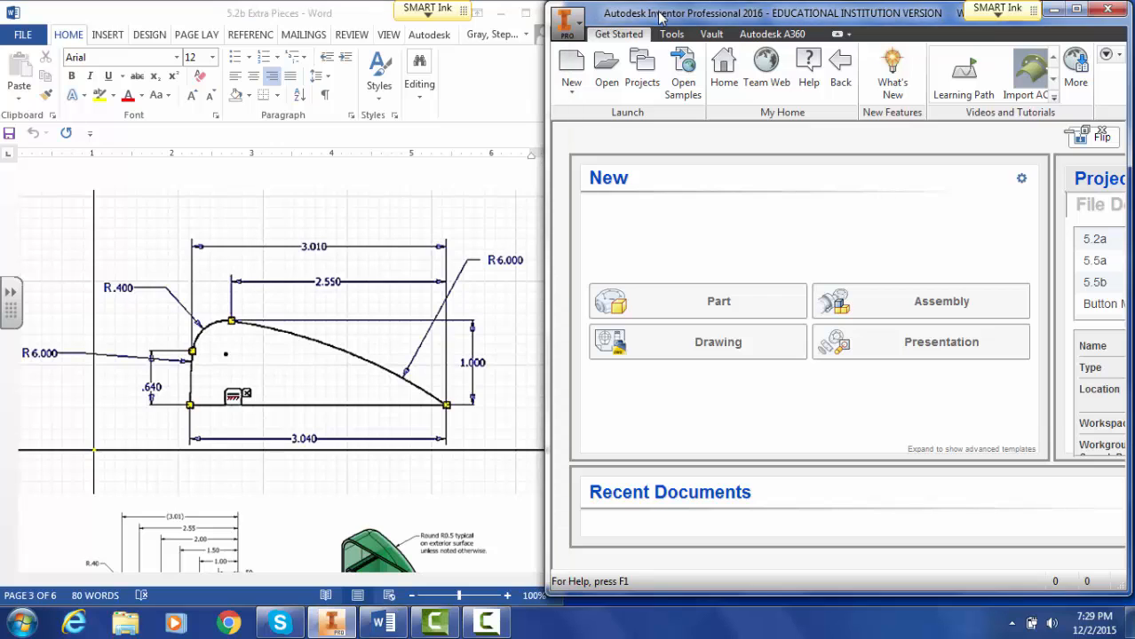
pyautogui.click(716, 311)
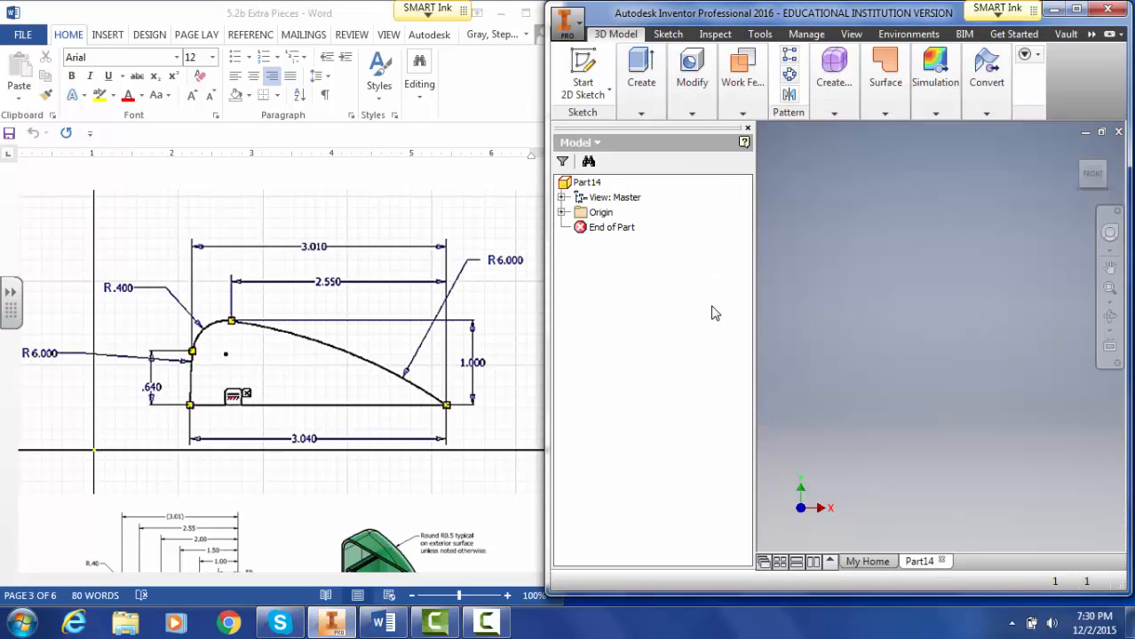
pyautogui.click(594, 71)
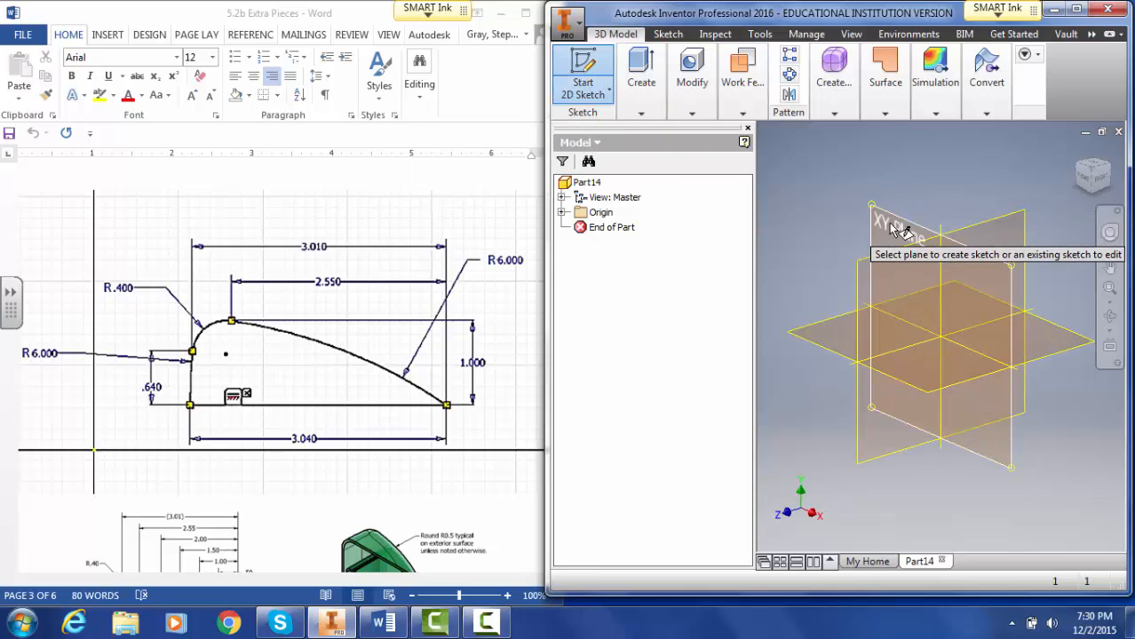
pyautogui.click(893, 225)
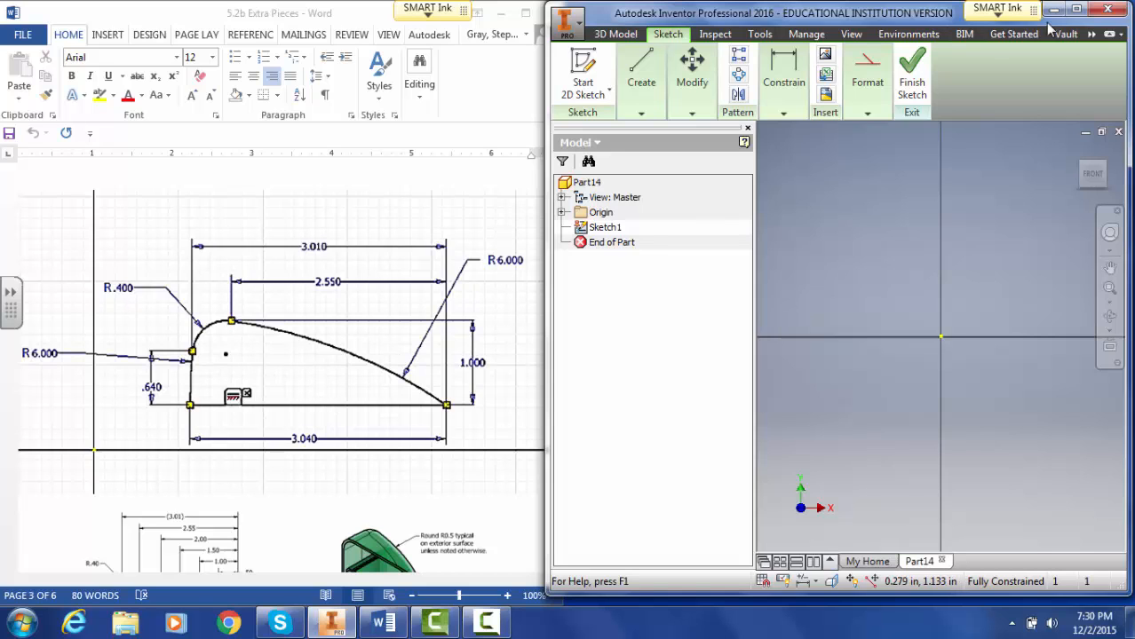
pyautogui.click(1076, 10)
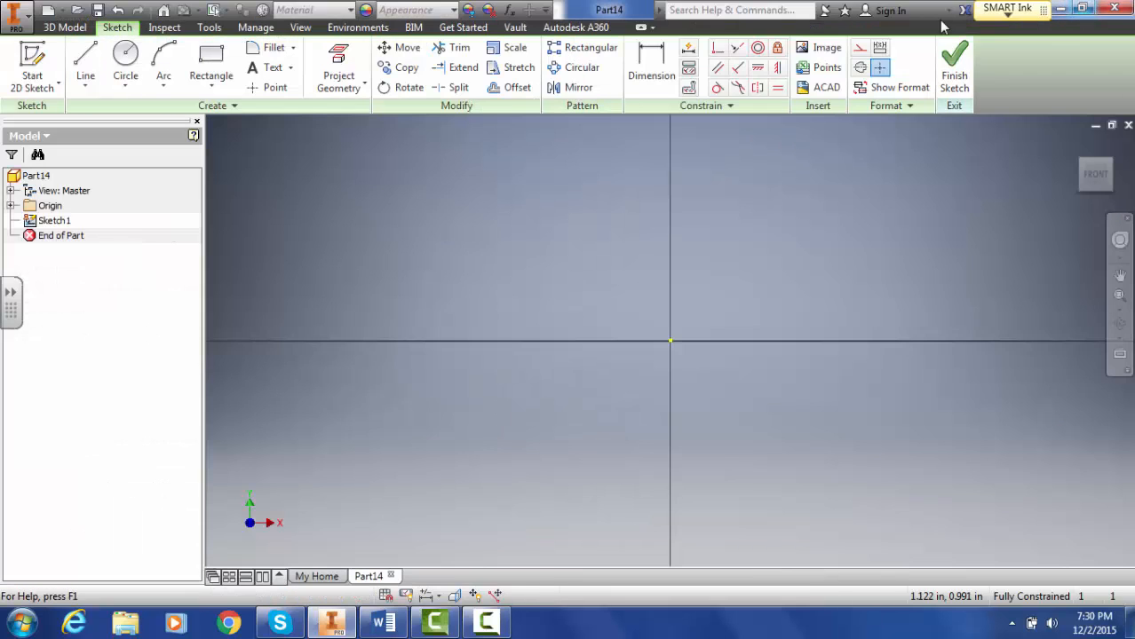
# Draw a horizontal 3.040 in base line starting at the sketch origin and extending in the positive X direction
pyautogui.click(85, 62)
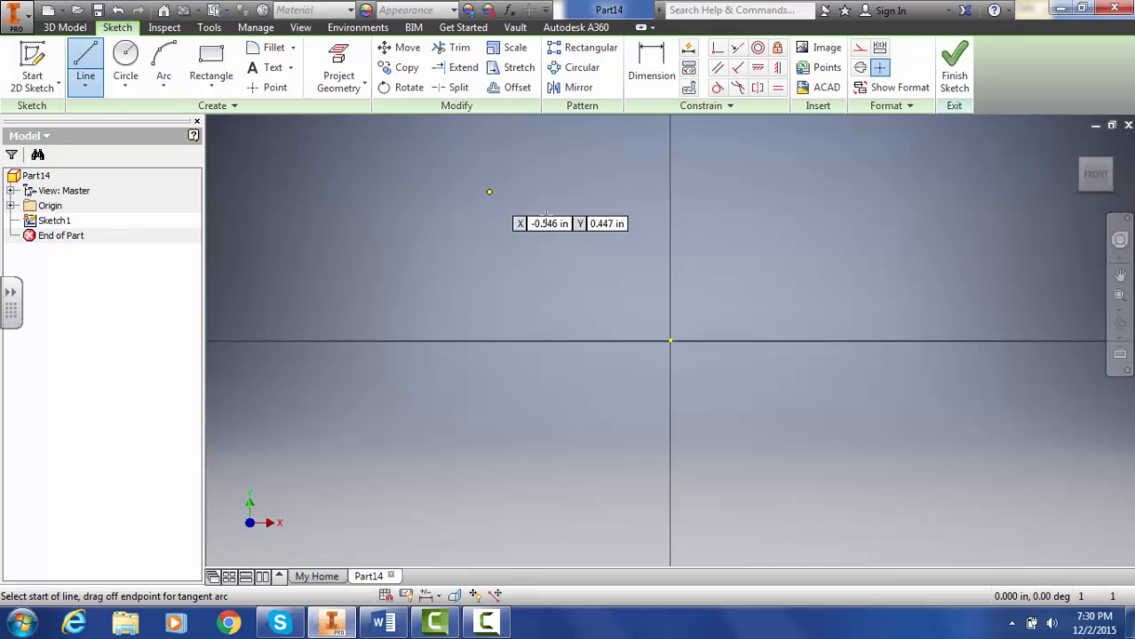
pyautogui.click(670, 340)
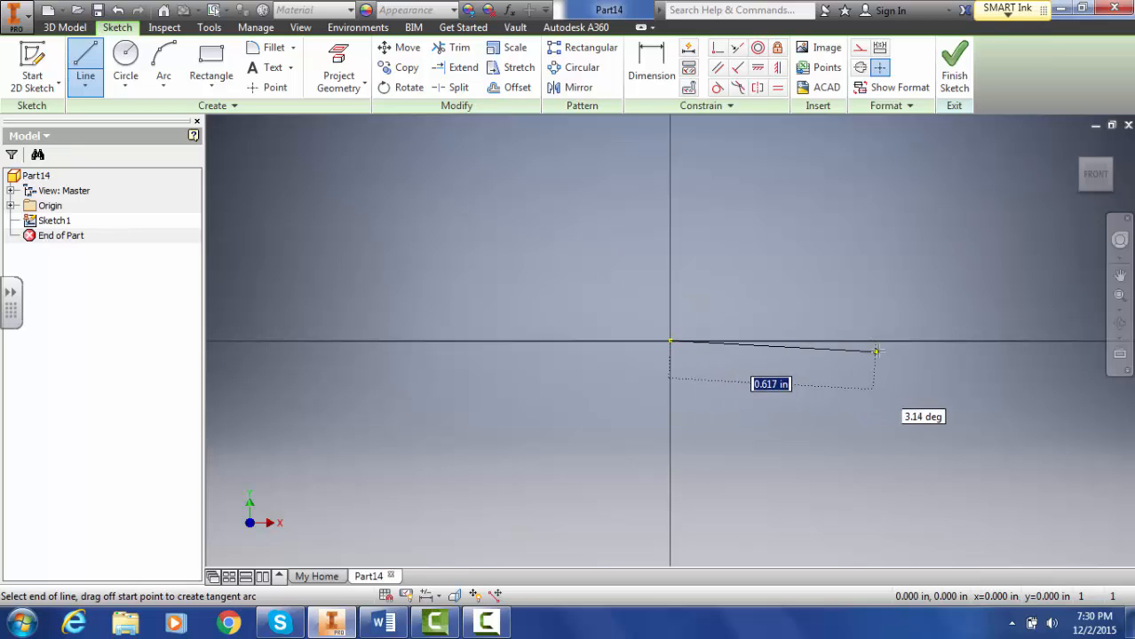
pyautogui.write('30')
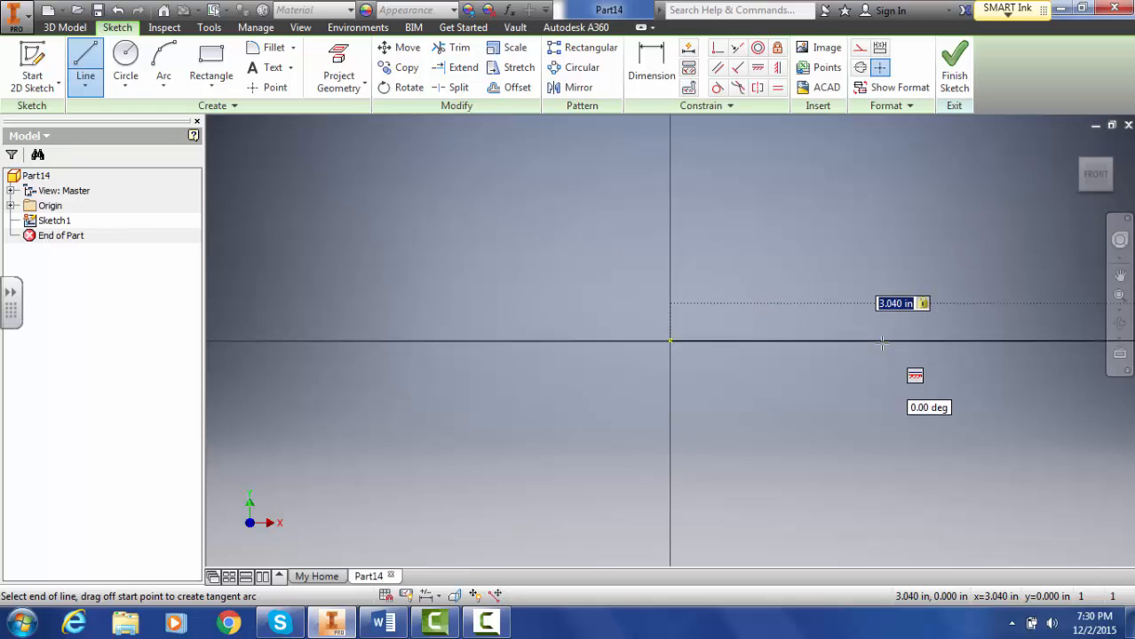
pyautogui.press('Return')
pyautogui.scroll(-3, 882, 340)
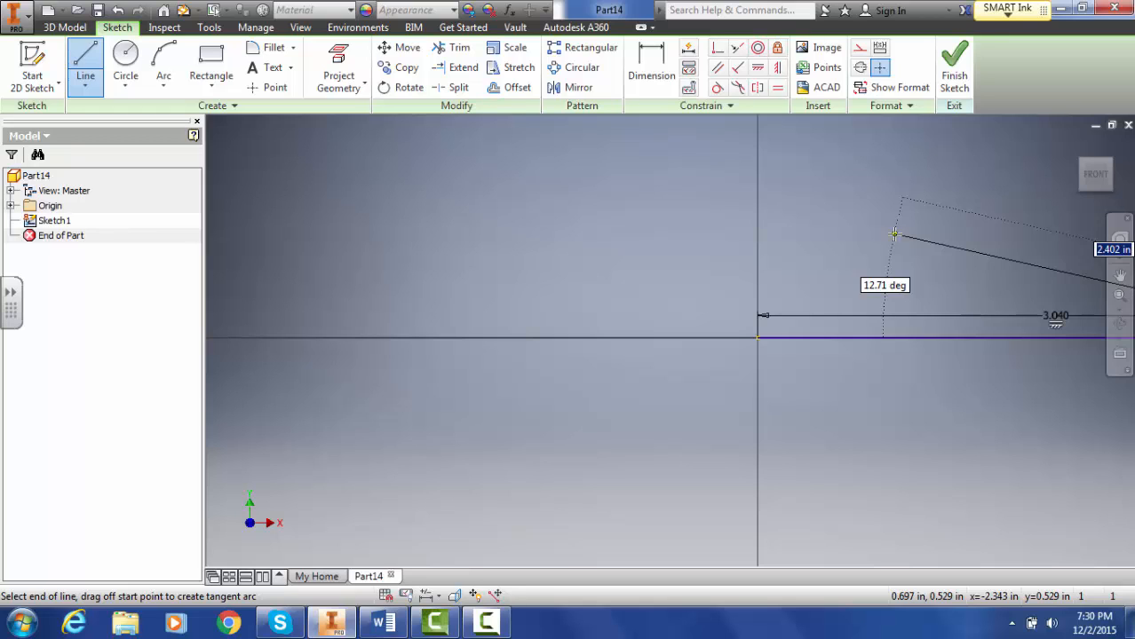
pyautogui.press('Escape')
pyautogui.moveTo(894, 233); pyautogui.dragTo(519, 267, button='middle')
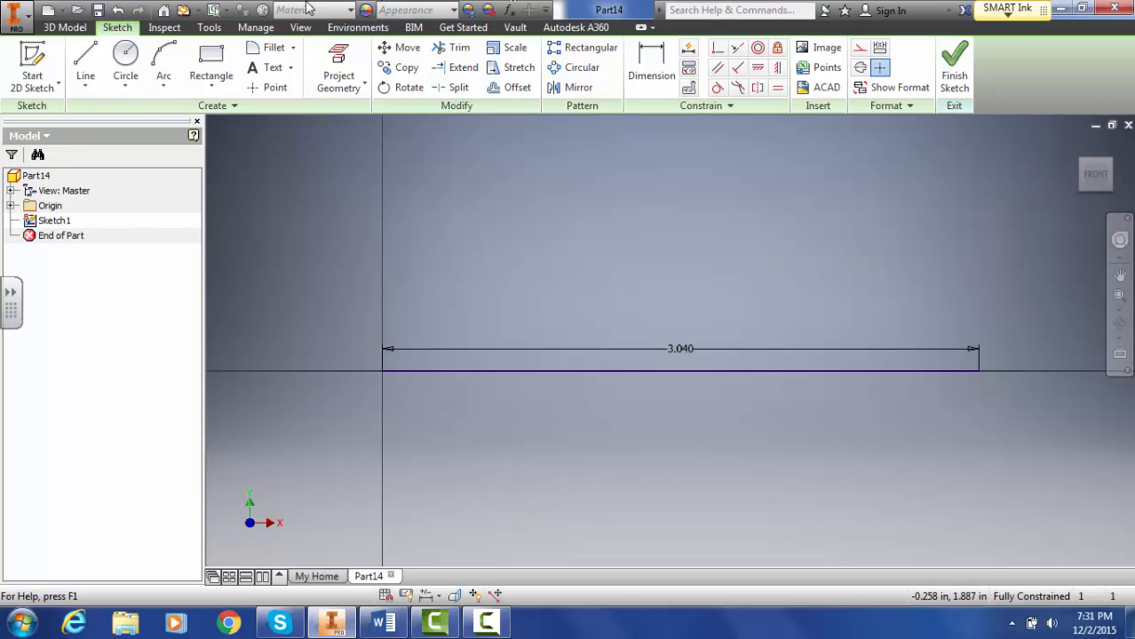
# Draw a three-point arc of 6 in radius from the origin up to about X 0.056 in, Y 0.380 in
pyautogui.click(165, 59)
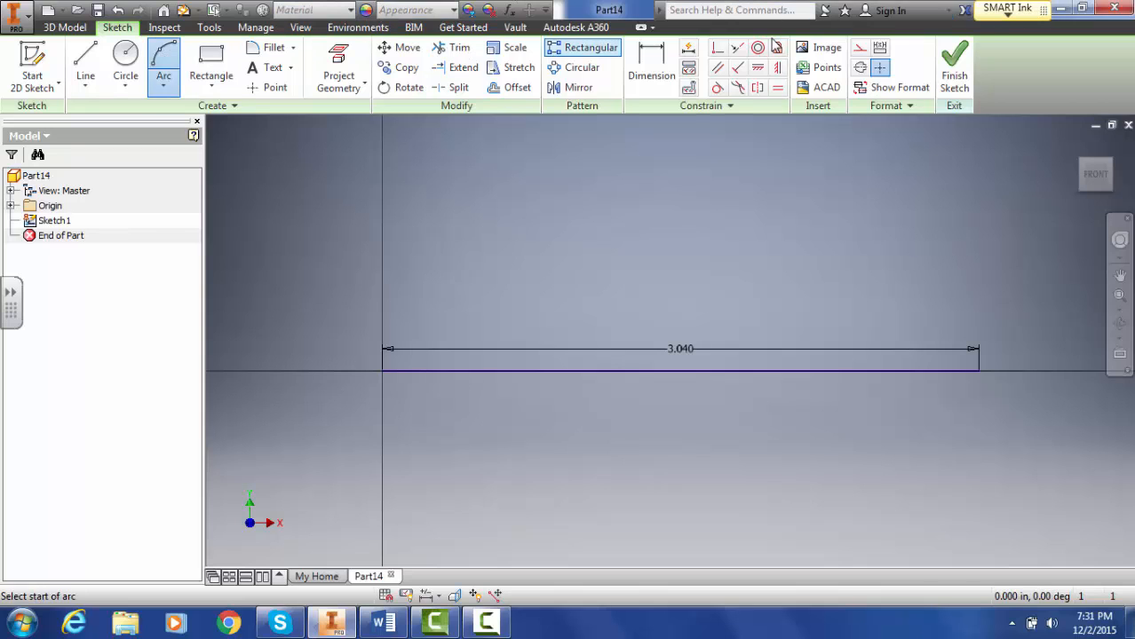
pyautogui.click(1082, 8)
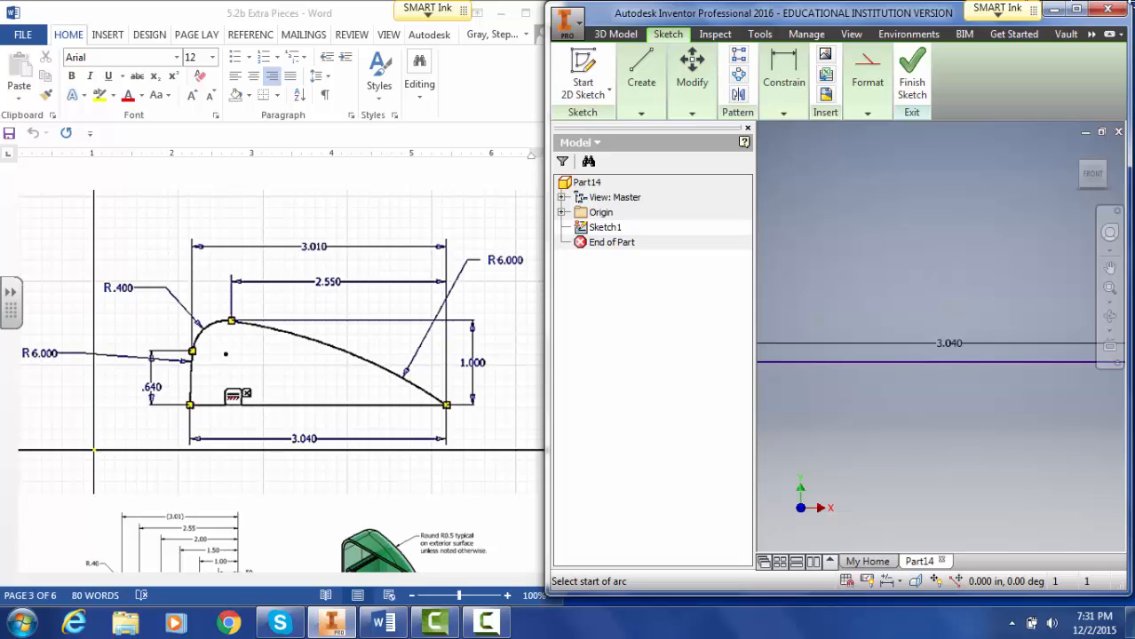
pyautogui.click(1077, 10)
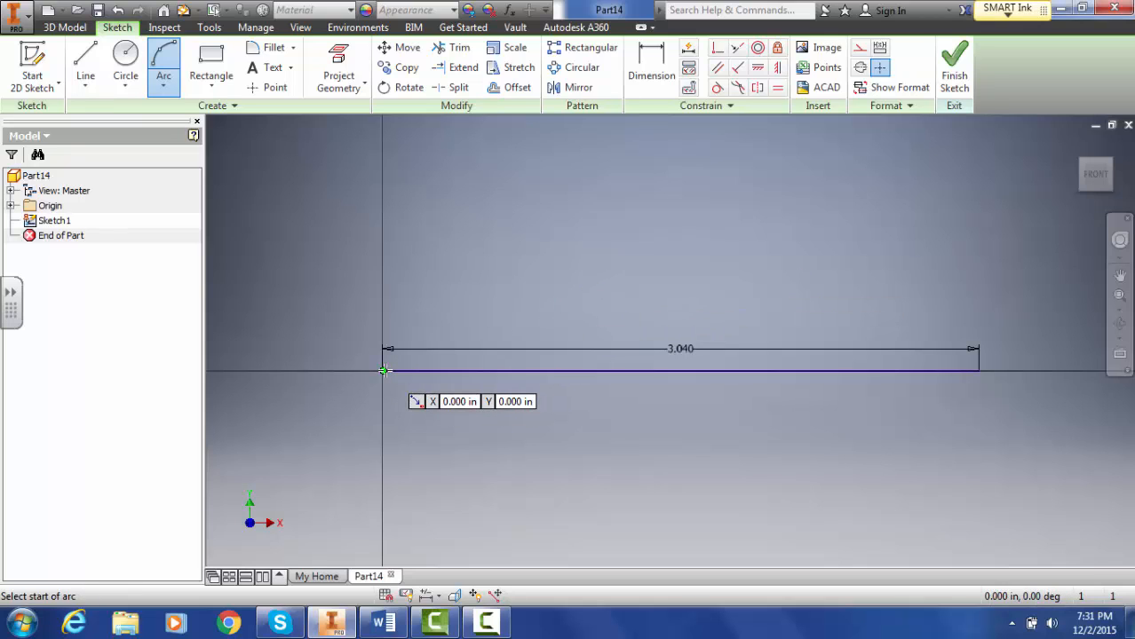
pyautogui.click(383, 370)
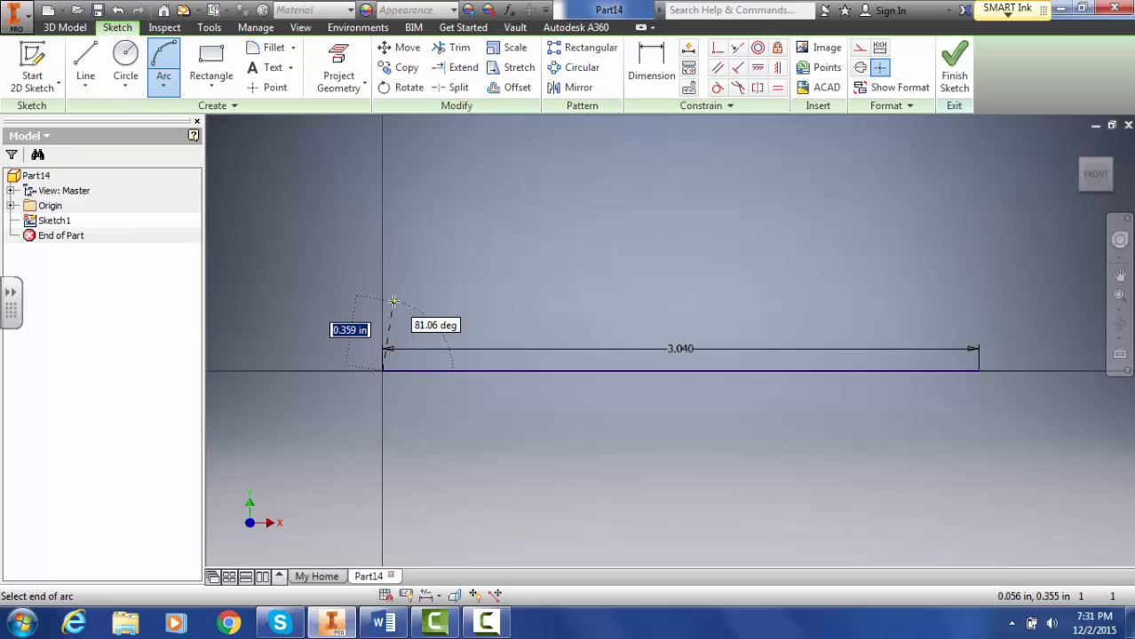
pyautogui.write('.64')
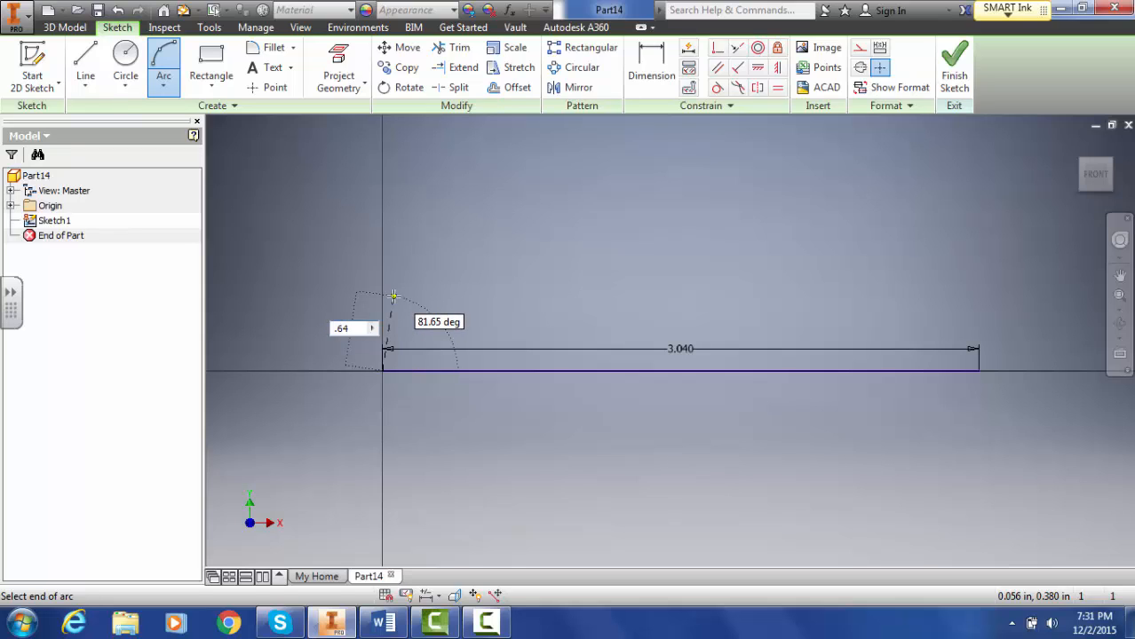
pyautogui.click(393, 296)
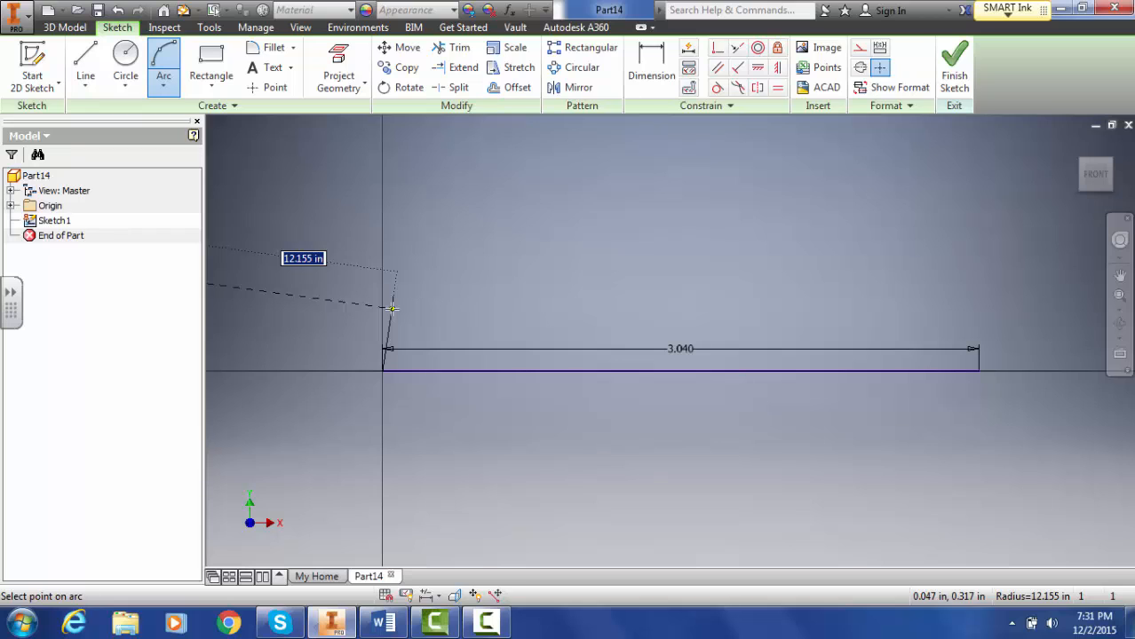
pyautogui.write('6')
pyautogui.press('Return')
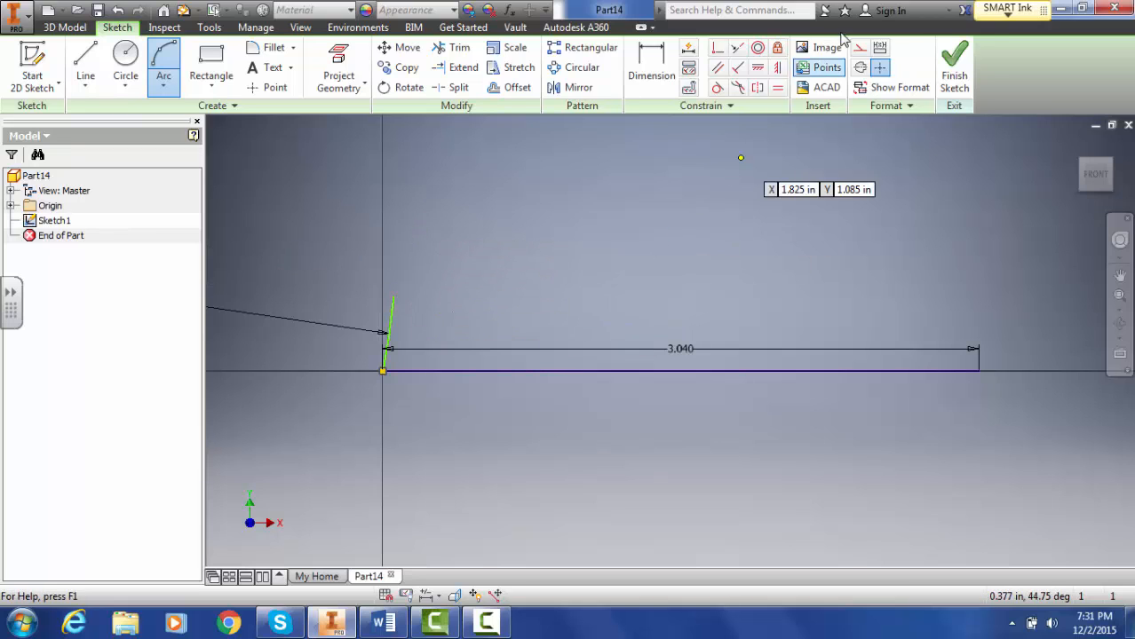
# Draw a three-point arc of 0.4 in radius from the upper end of the first arc, curving up toward the profile's peak
pyautogui.click(1084, 9)
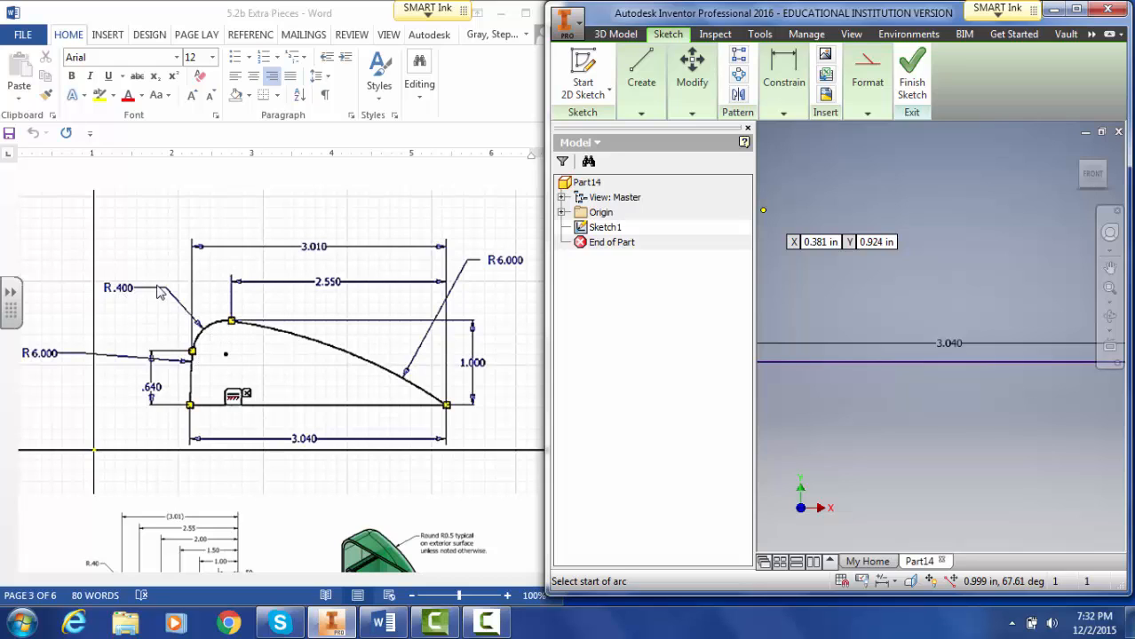
pyautogui.click(1075, 10)
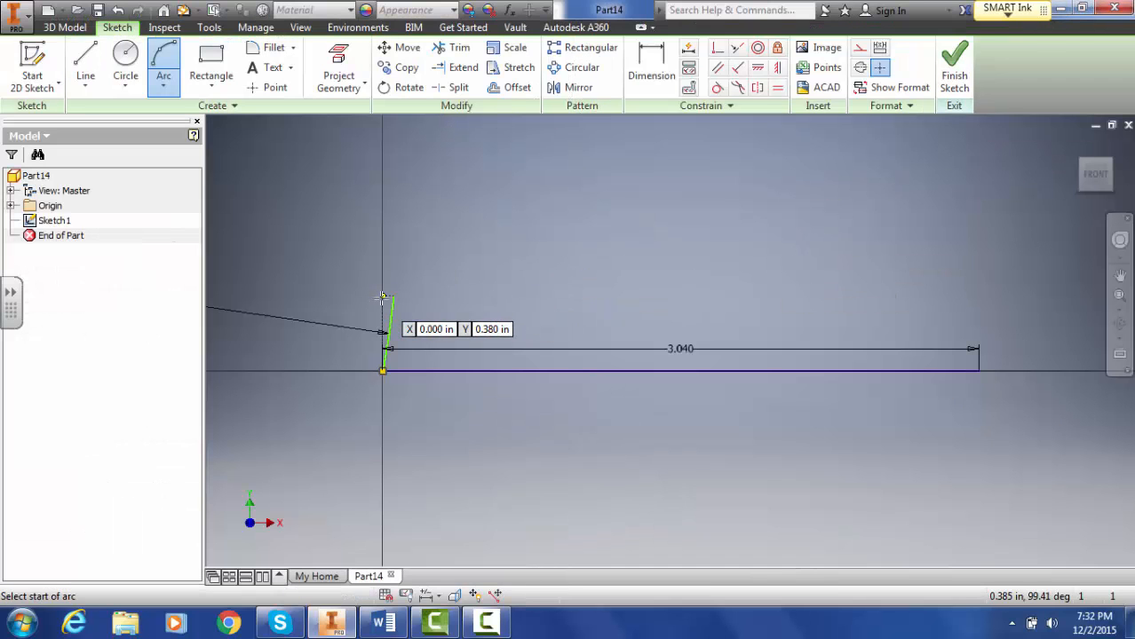
pyautogui.click(393, 296)
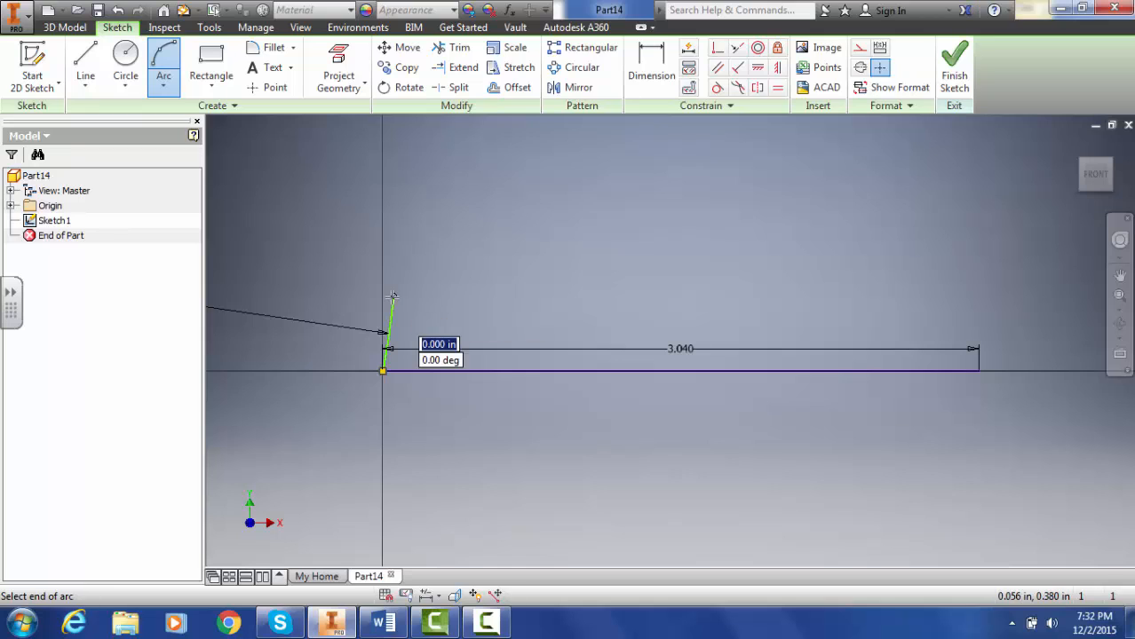
pyautogui.click(438, 259)
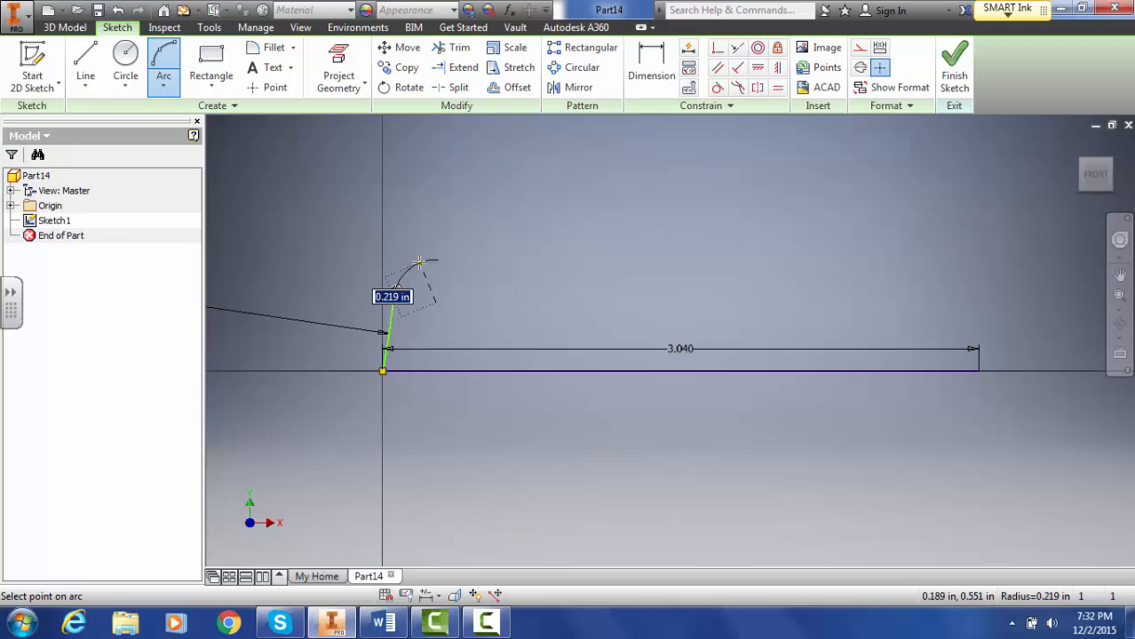
pyautogui.write('.4')
pyautogui.press('Return')
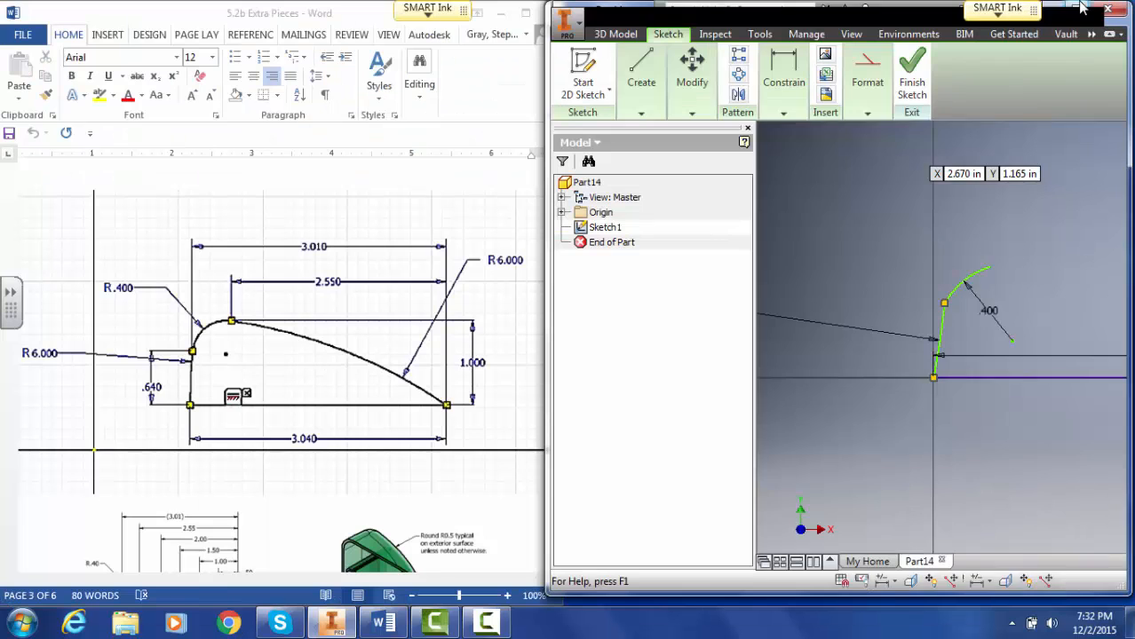
# Close the profile with a three-point arc of 6 in radius from the small arc's upper end to the base line's far endpoint
pyautogui.click(1081, 8)
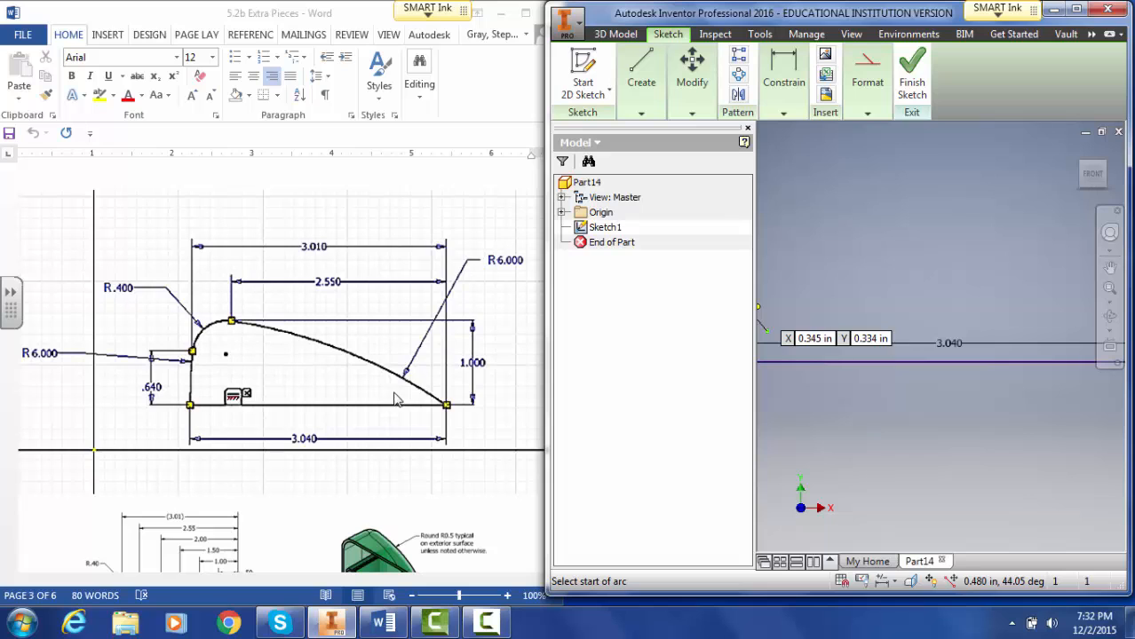
pyautogui.click(1076, 9)
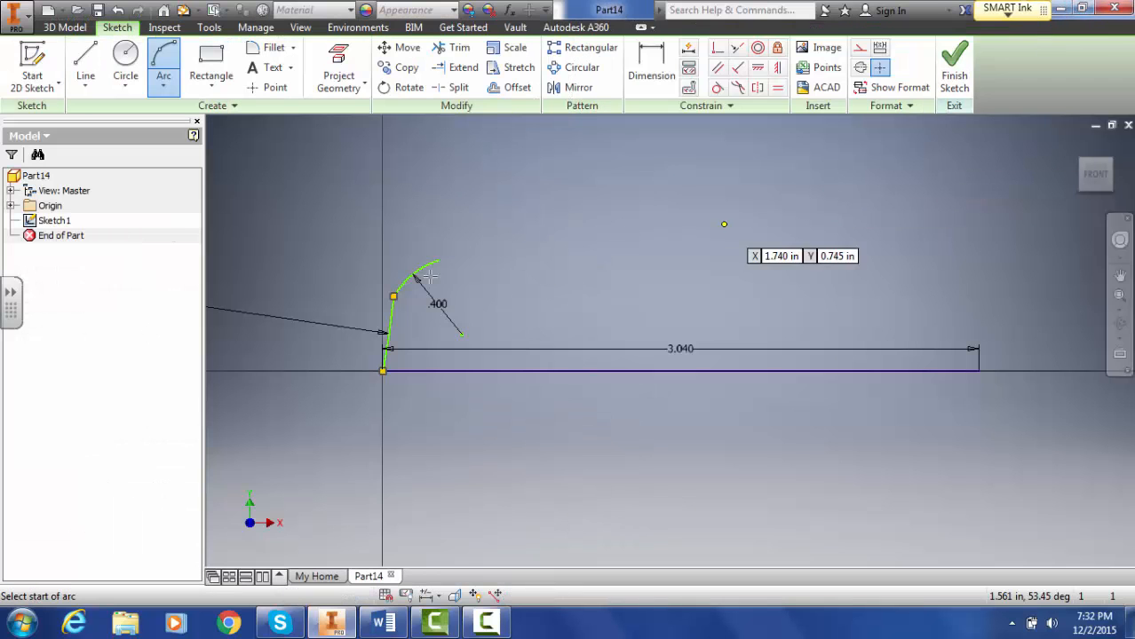
pyautogui.click(437, 262)
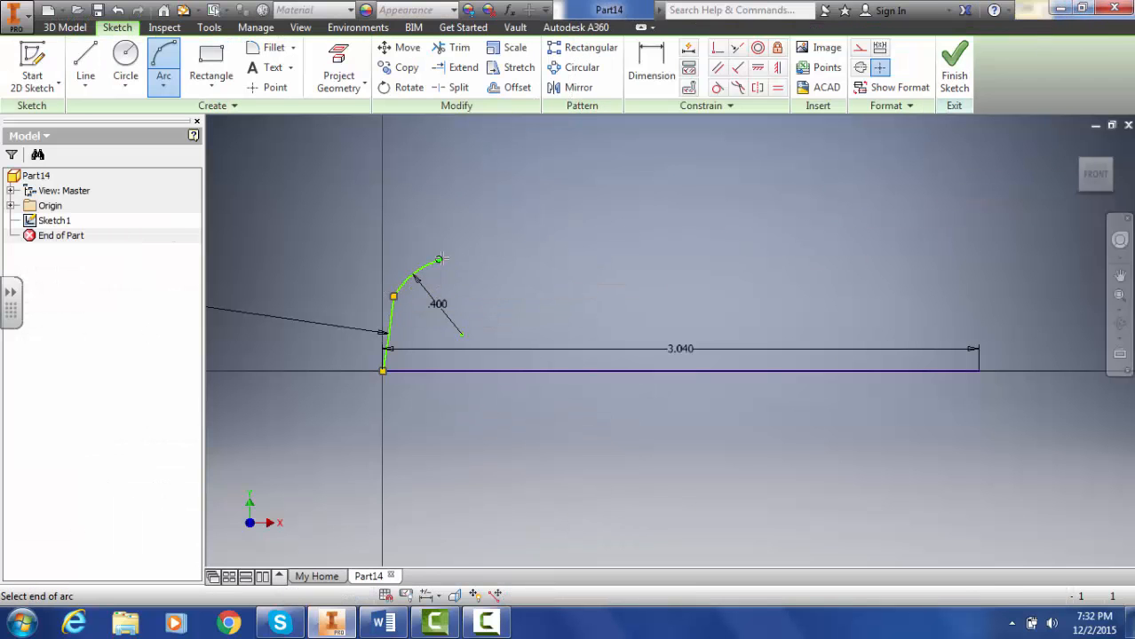
pyautogui.click(977, 370)
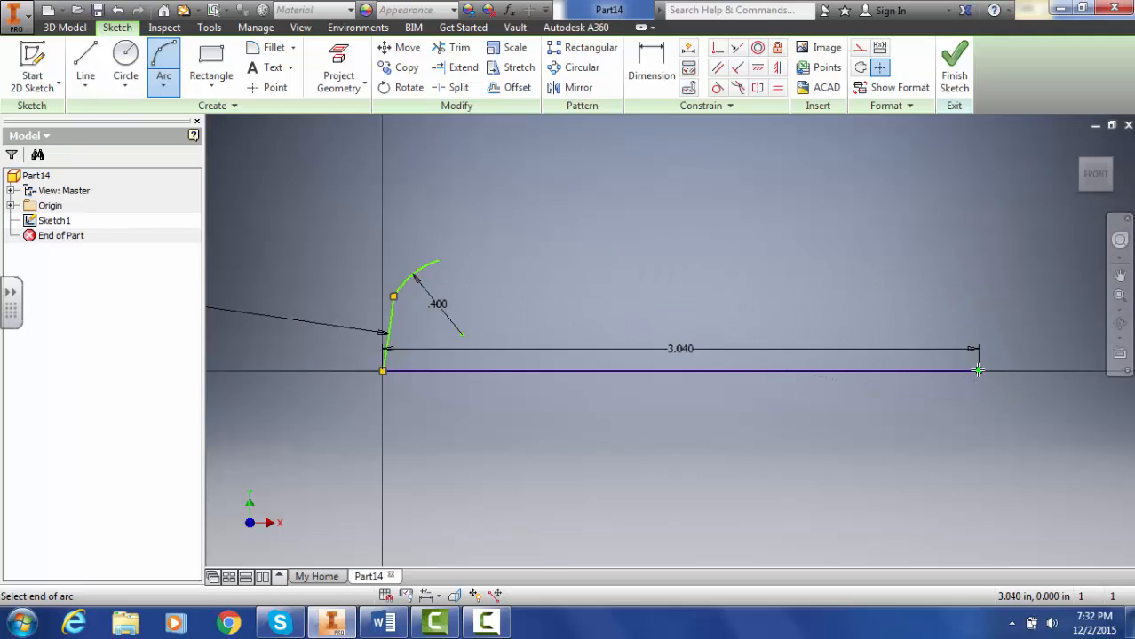
pyautogui.write('6')
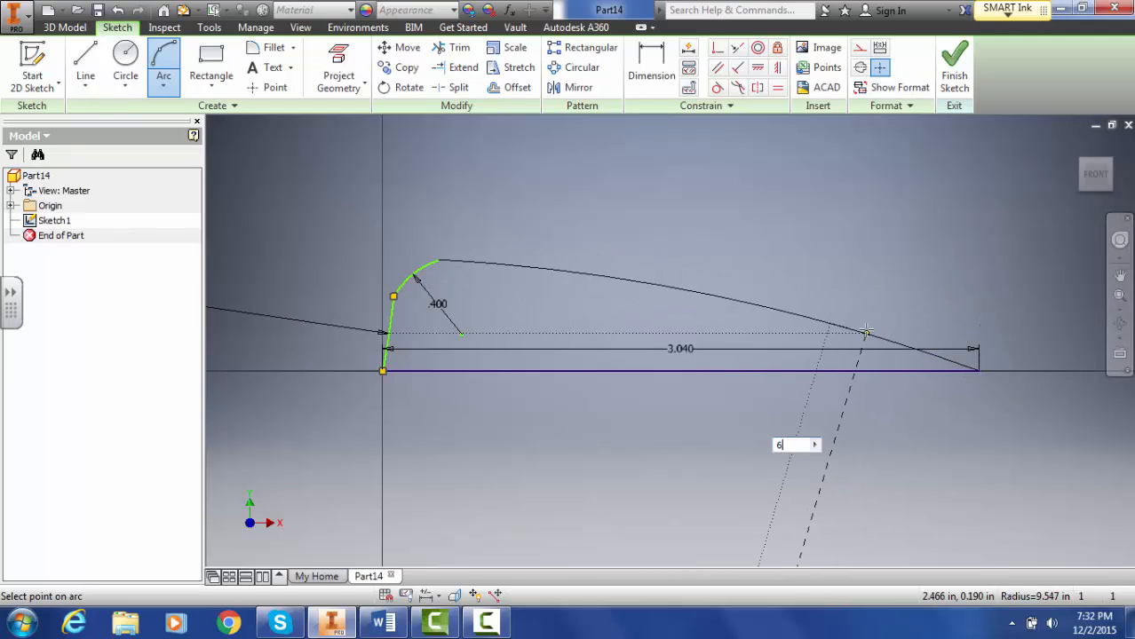
pyautogui.press('Return')
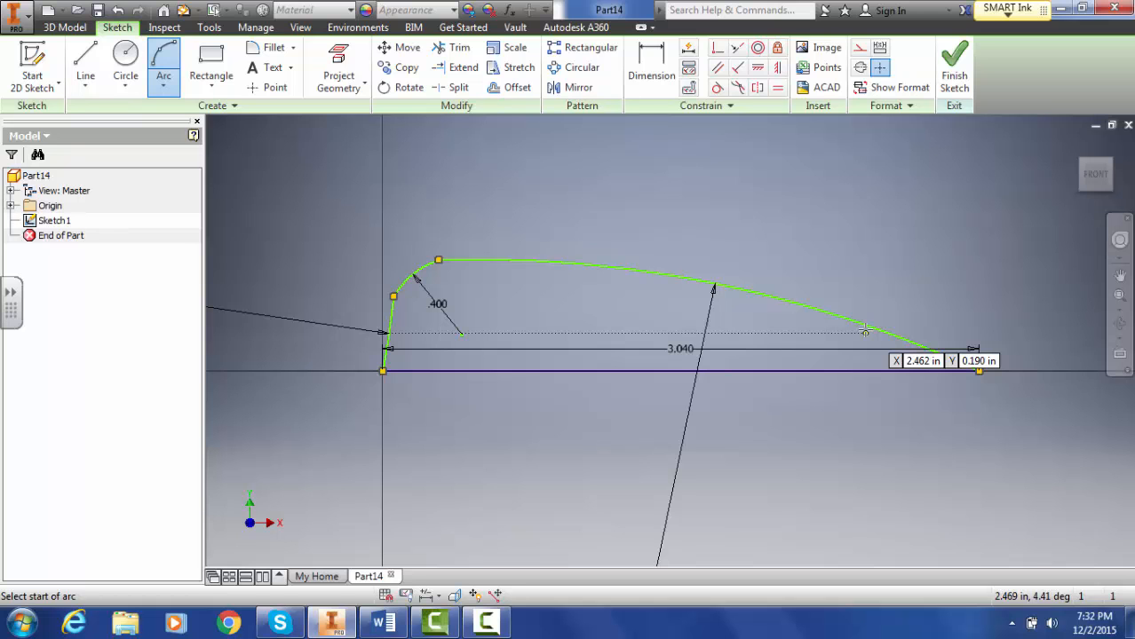
# Check the reference drawing and dimension the horizontal distance from the first arc's upper end to the base line's far endpoint as 3.01 in
pyautogui.click(1091, 10)
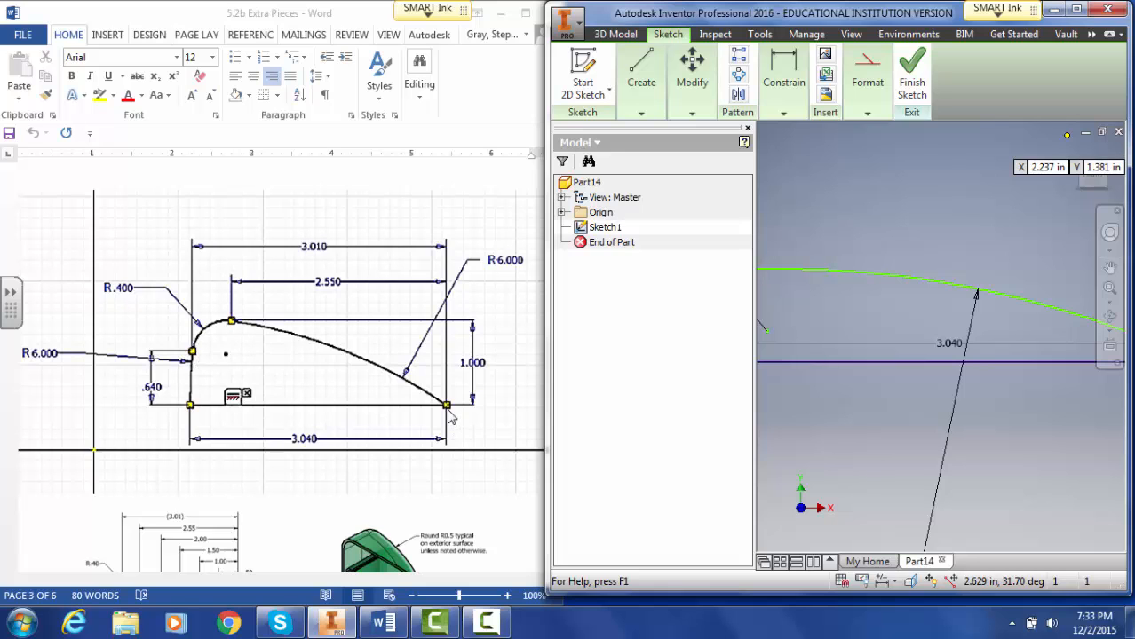
pyautogui.click(1077, 9)
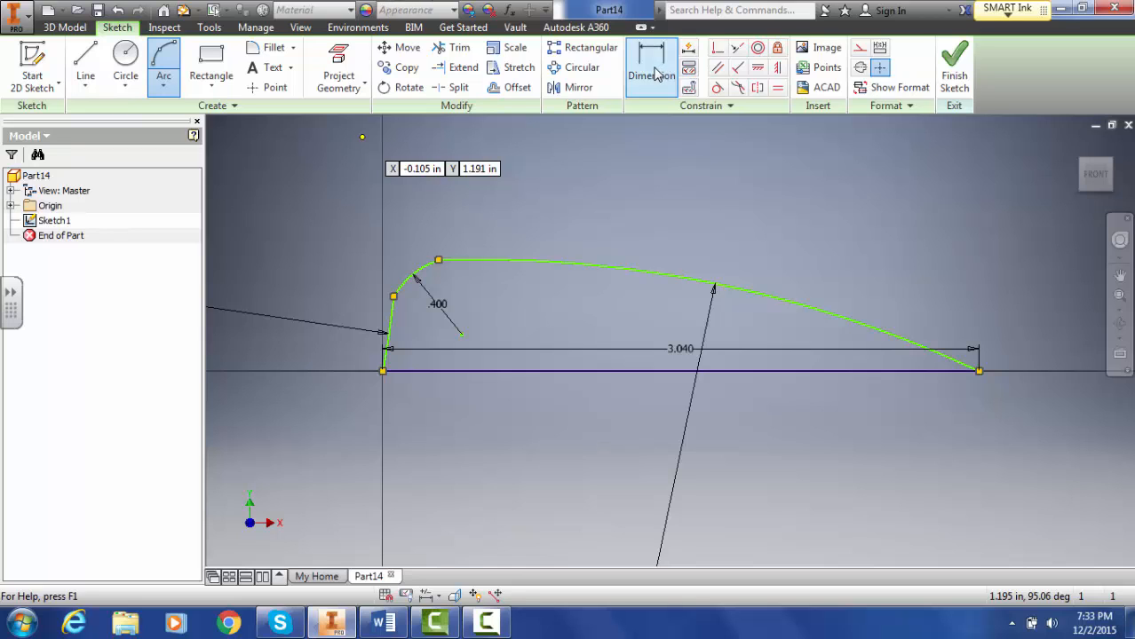
pyautogui.press('Escape')
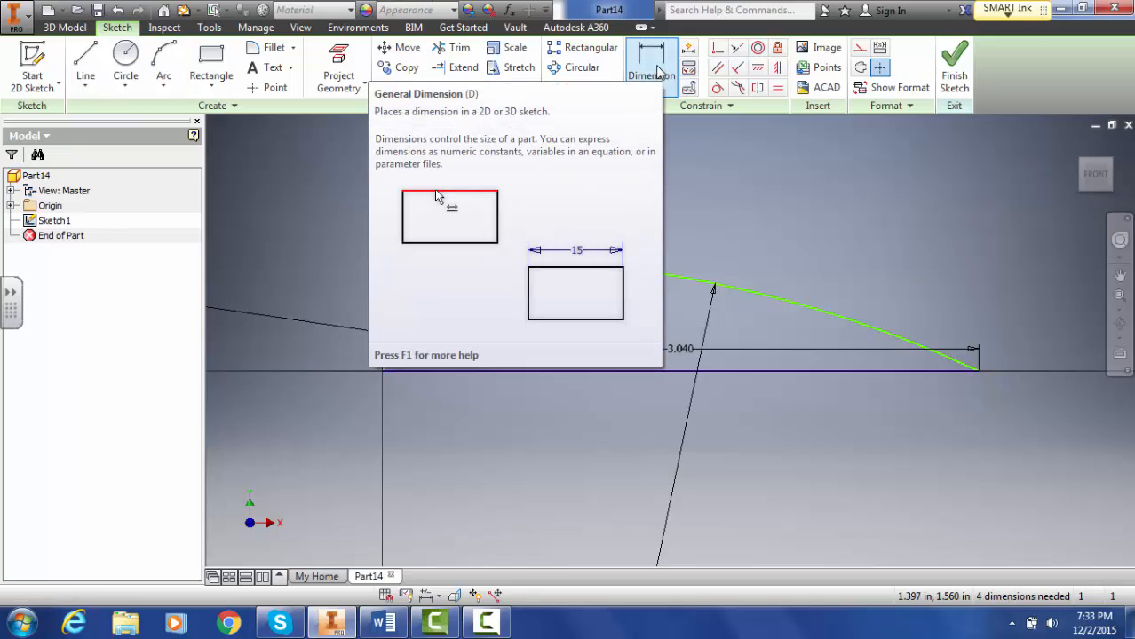
pyautogui.click(653, 71)
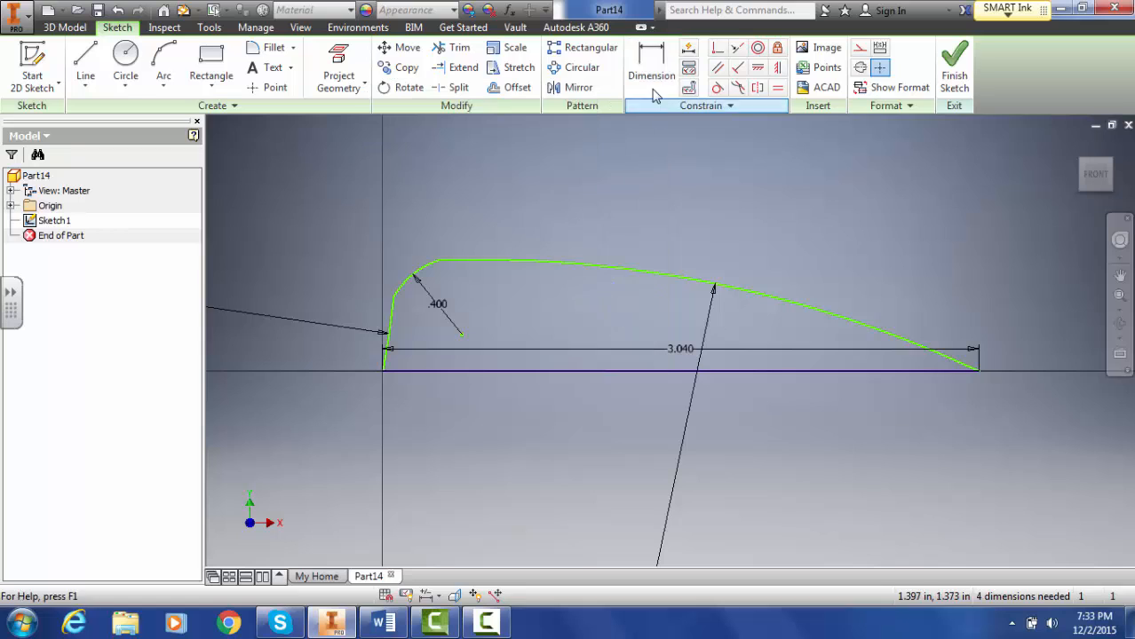
pyautogui.click(394, 298)
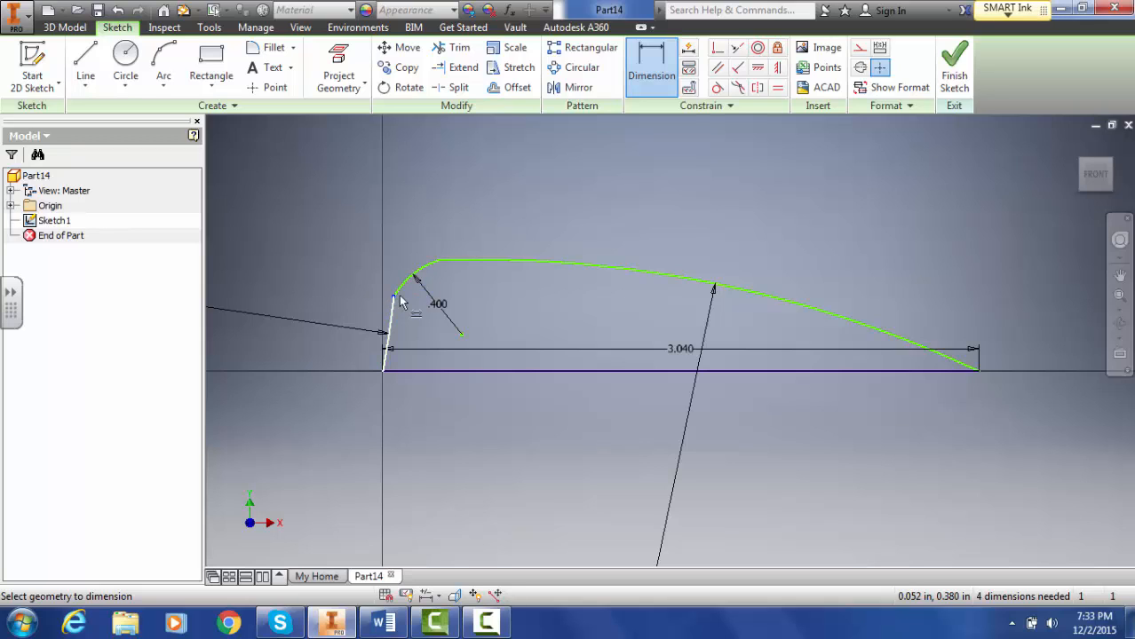
pyautogui.click(977, 370)
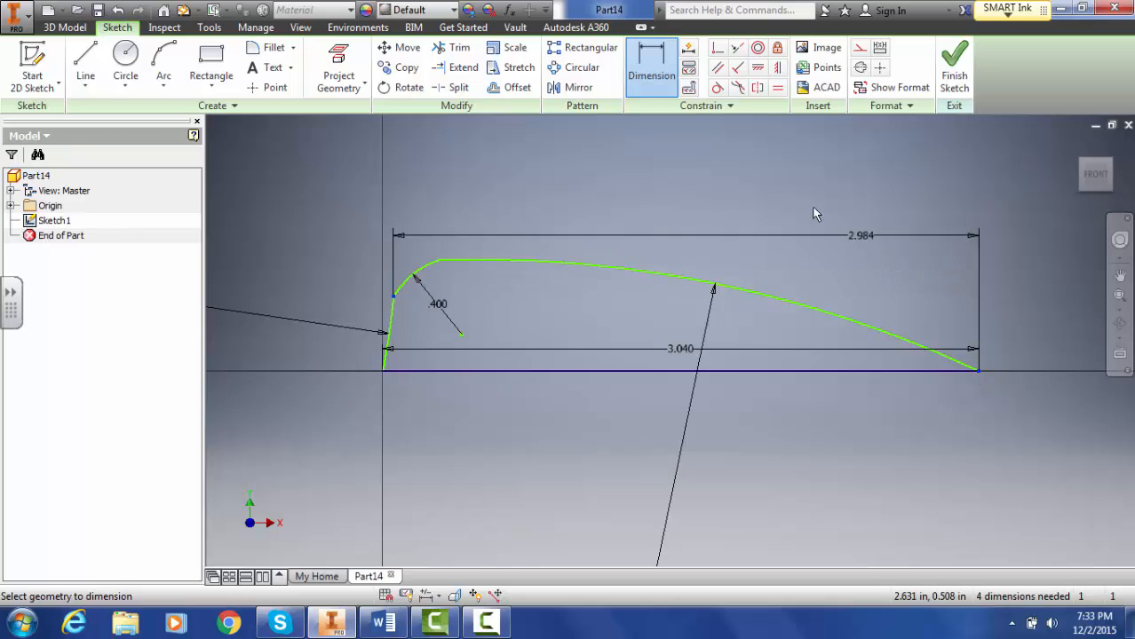
pyautogui.click(658, 165)
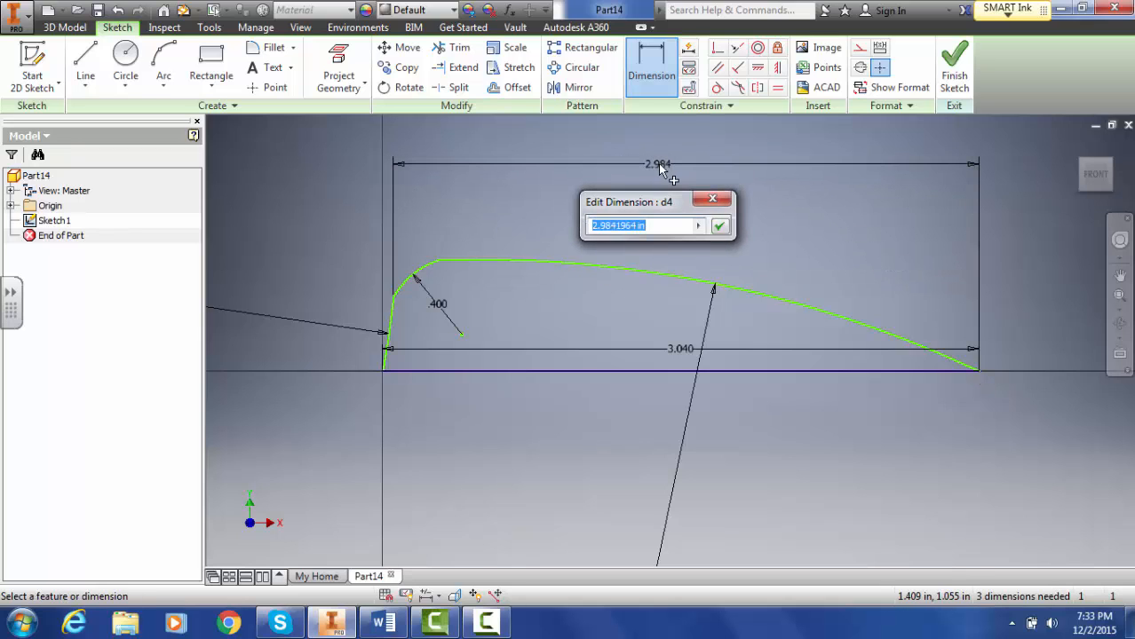
pyautogui.write('30')
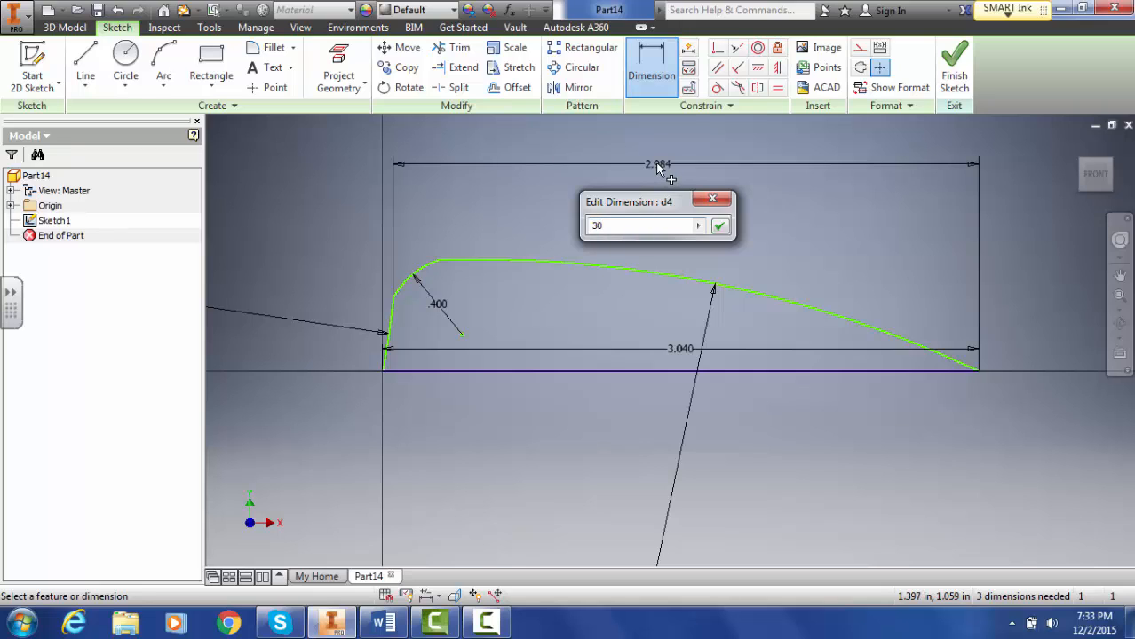
pyautogui.press('BackSpace')
pyautogui.write('.01')
pyautogui.press('Return')
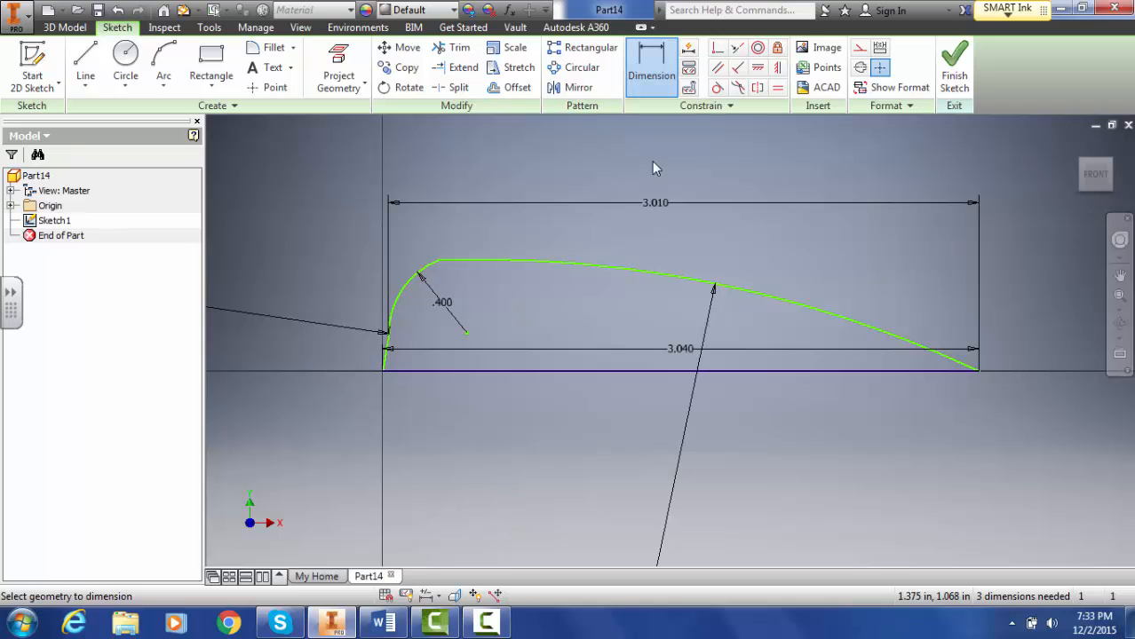
# Following the reference drawing, dimension the vertical distance from the base line's far endpoint to the junction of the small and long arcs as 1 in
pyautogui.click(1082, 8)
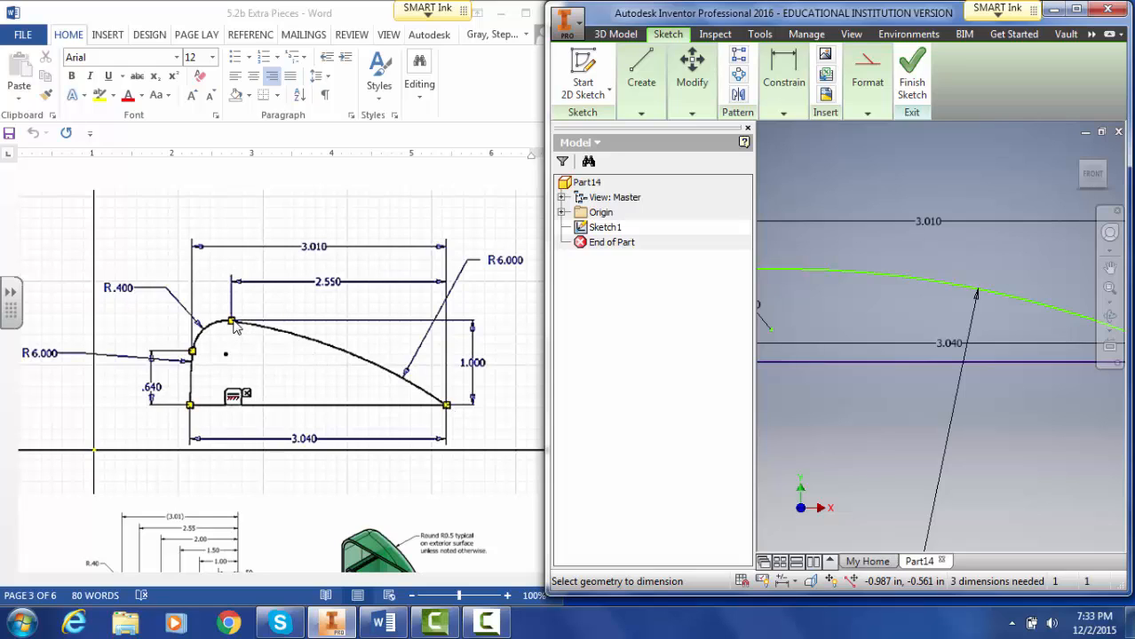
pyautogui.click(1077, 9)
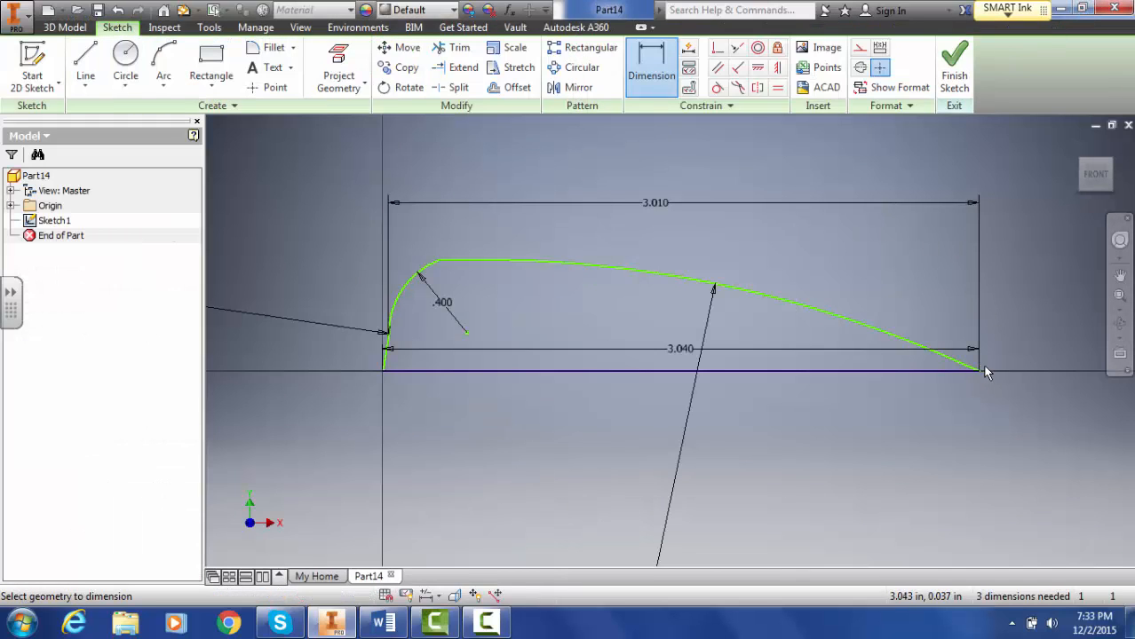
pyautogui.click(438, 259)
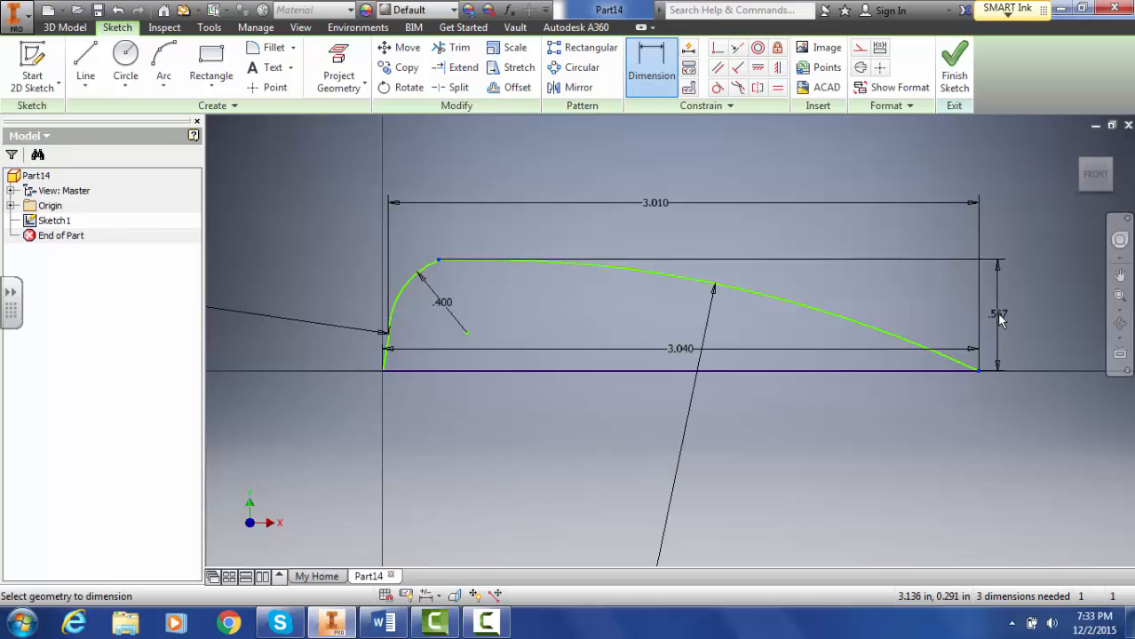
pyautogui.click(999, 319)
pyautogui.write('1')
pyautogui.press('Return')
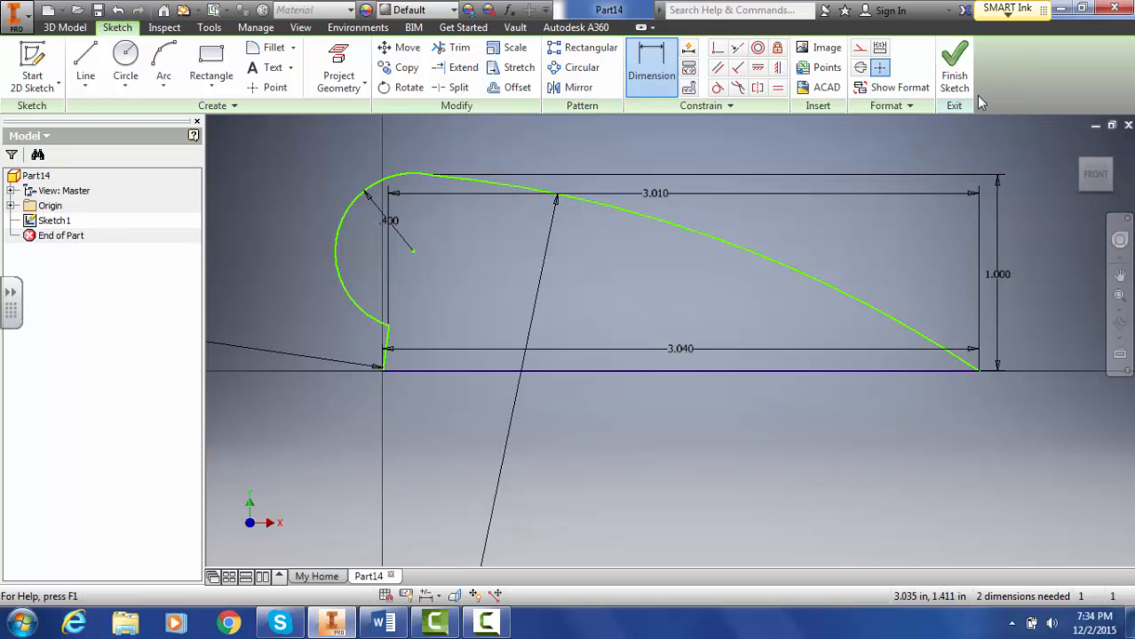
# Check the reference drawing and dimension the height of the short side arc from the origin to its upper end as 0.64 in
pyautogui.click(1084, 8)
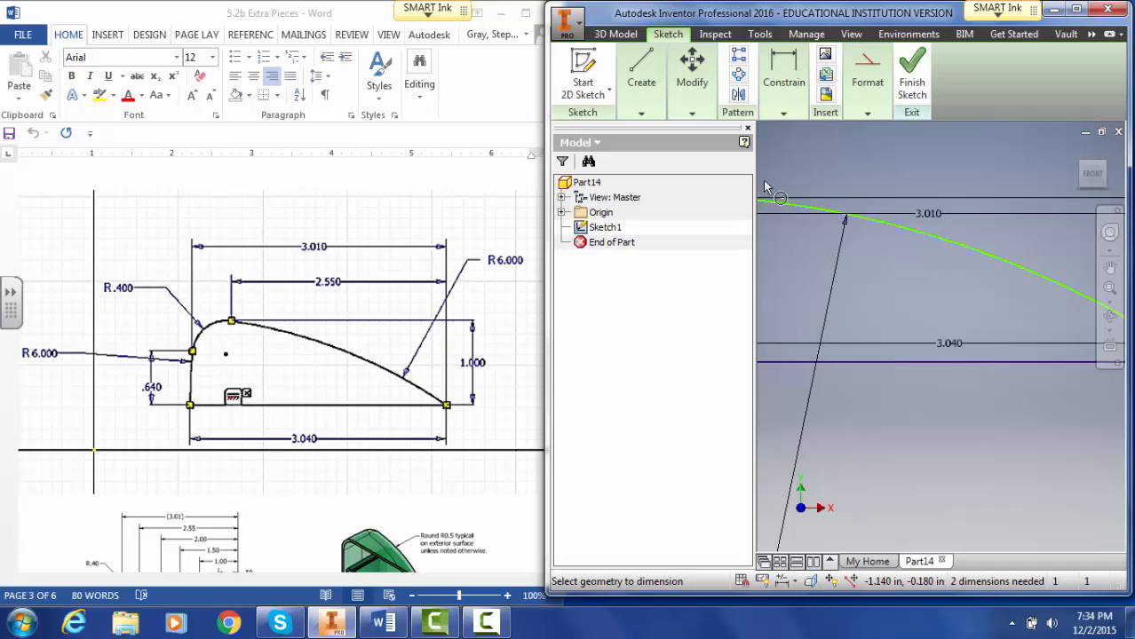
pyautogui.click(1076, 9)
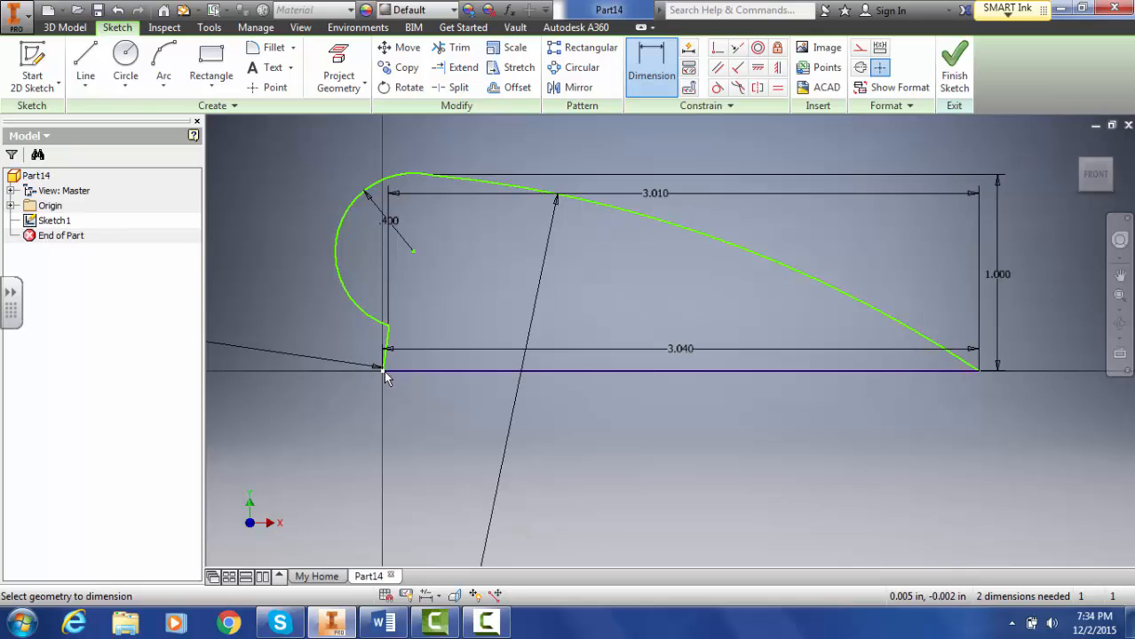
pyautogui.click(388, 333)
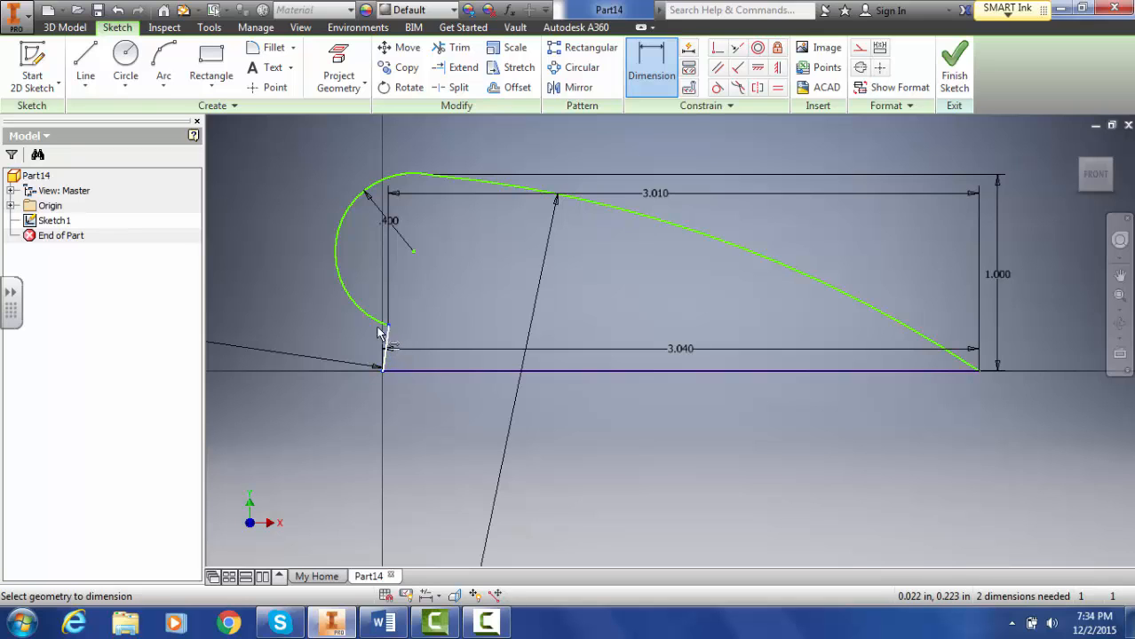
pyautogui.click(332, 350)
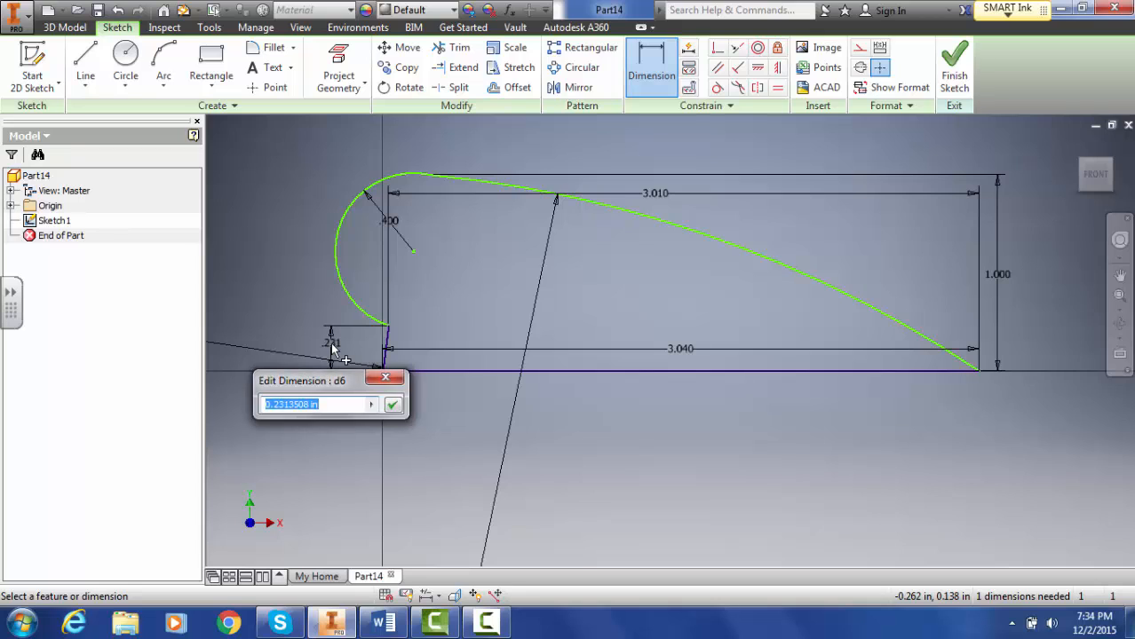
pyautogui.write('.64')
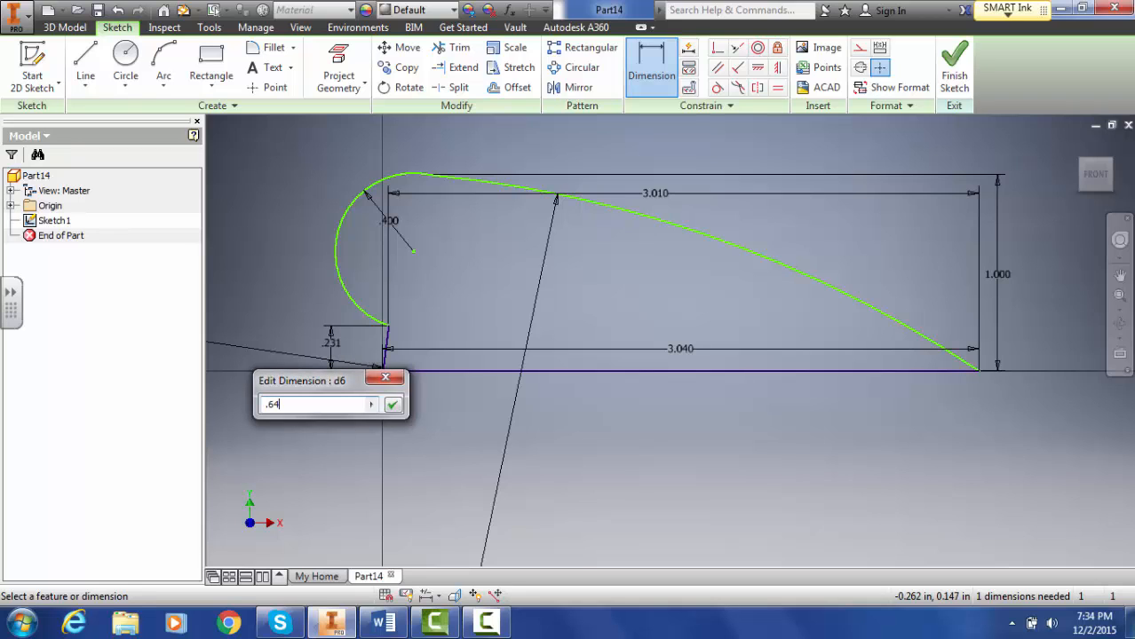
pyautogui.press('Return')
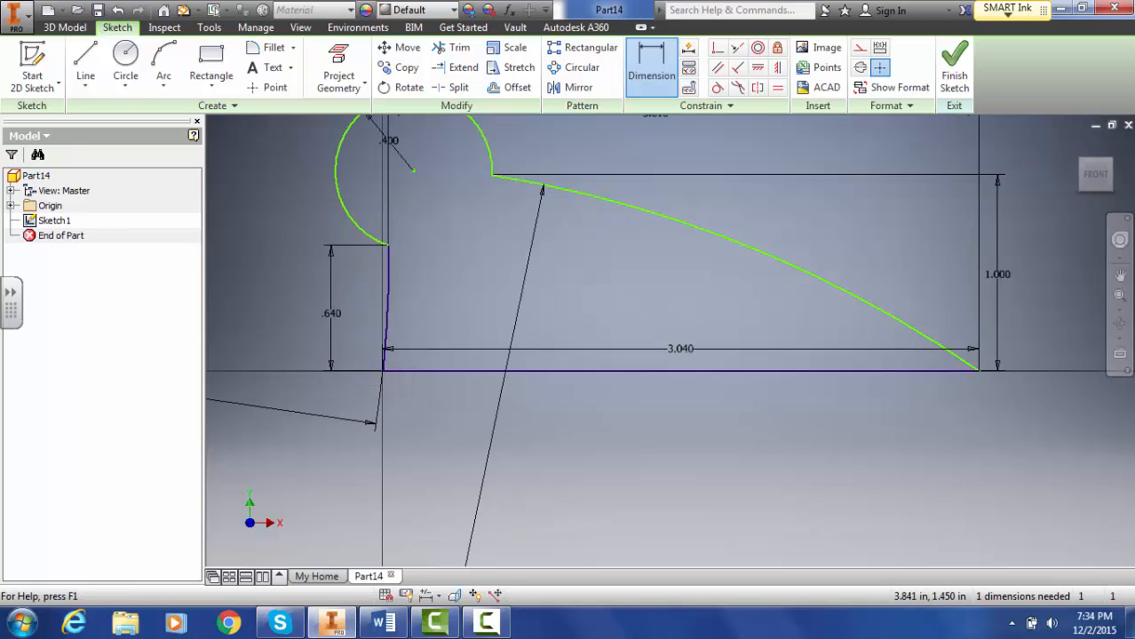
# Following the reference drawing, dimension the horizontal distance from the small and long arcs' junction to the base line's far endpoint as 2.55 in
pyautogui.scroll(-3, 764, 227)
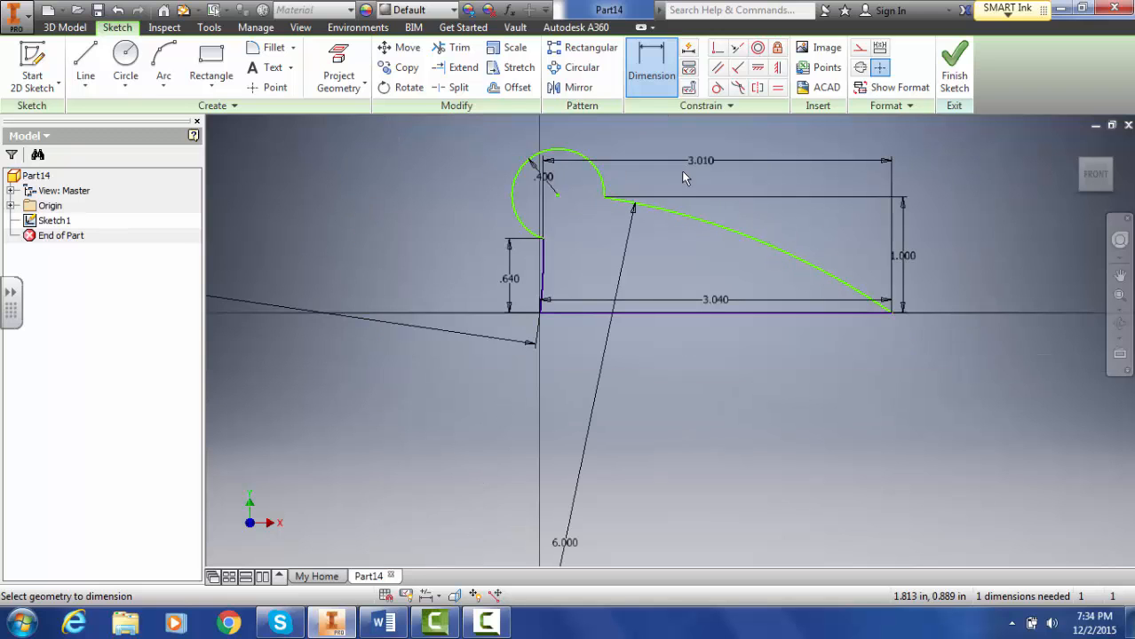
pyautogui.click(1080, 9)
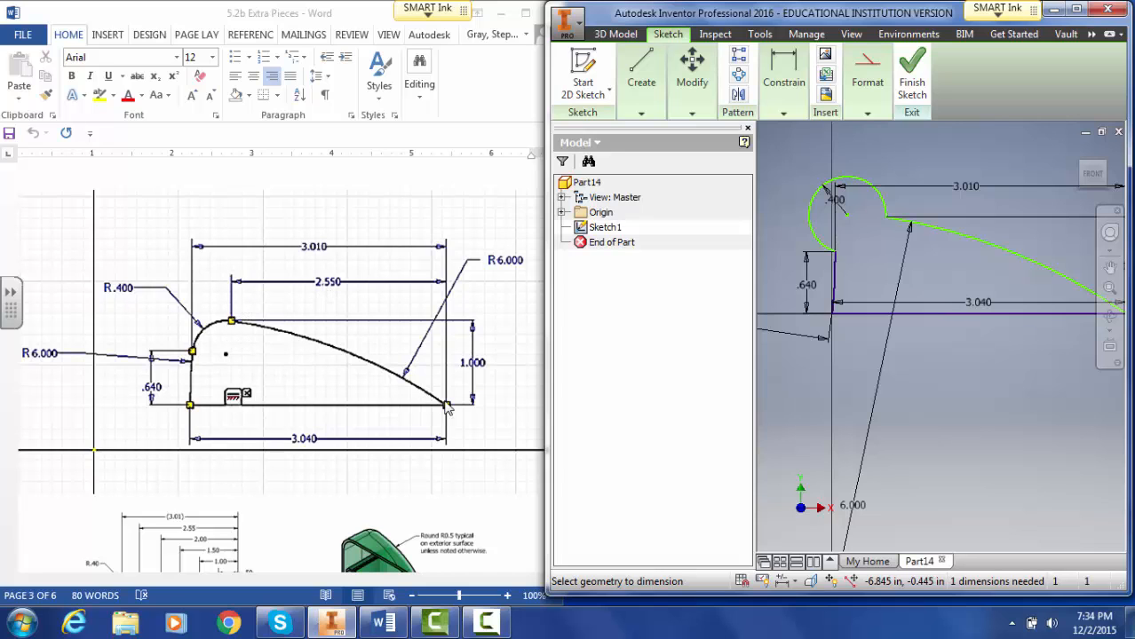
pyautogui.click(1076, 9)
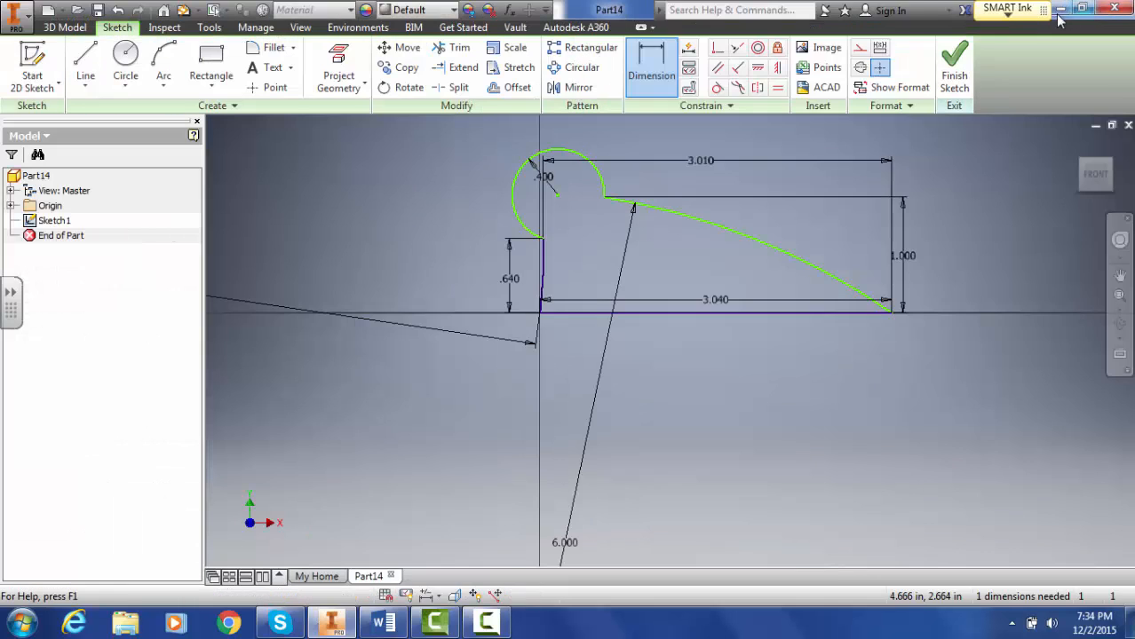
pyautogui.click(604, 197)
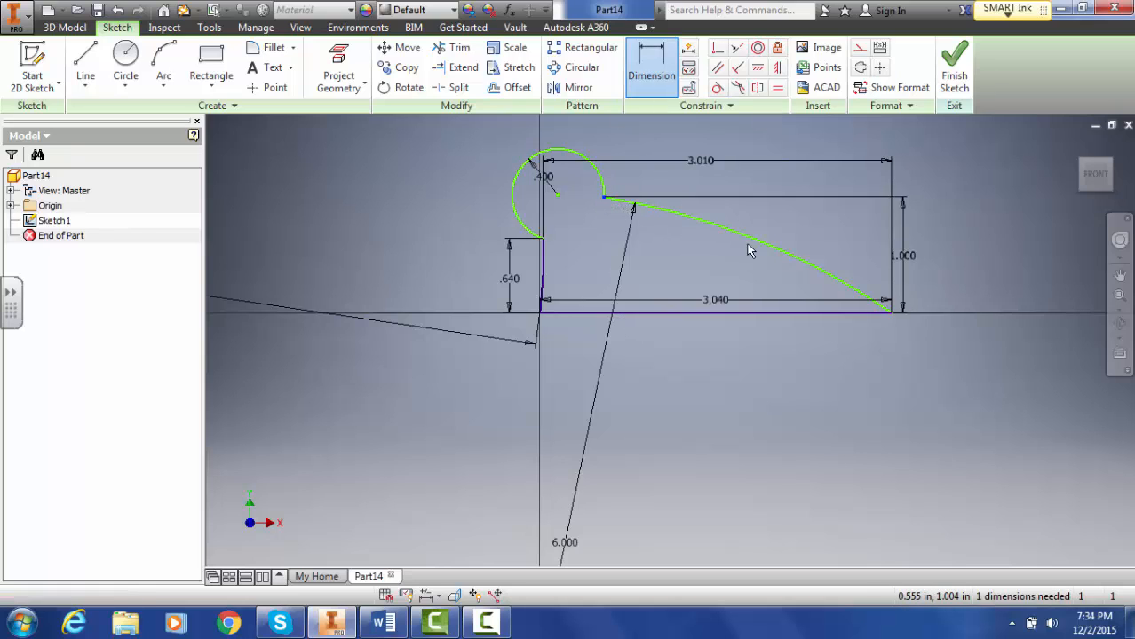
pyautogui.click(891, 311)
pyautogui.click(749, 181)
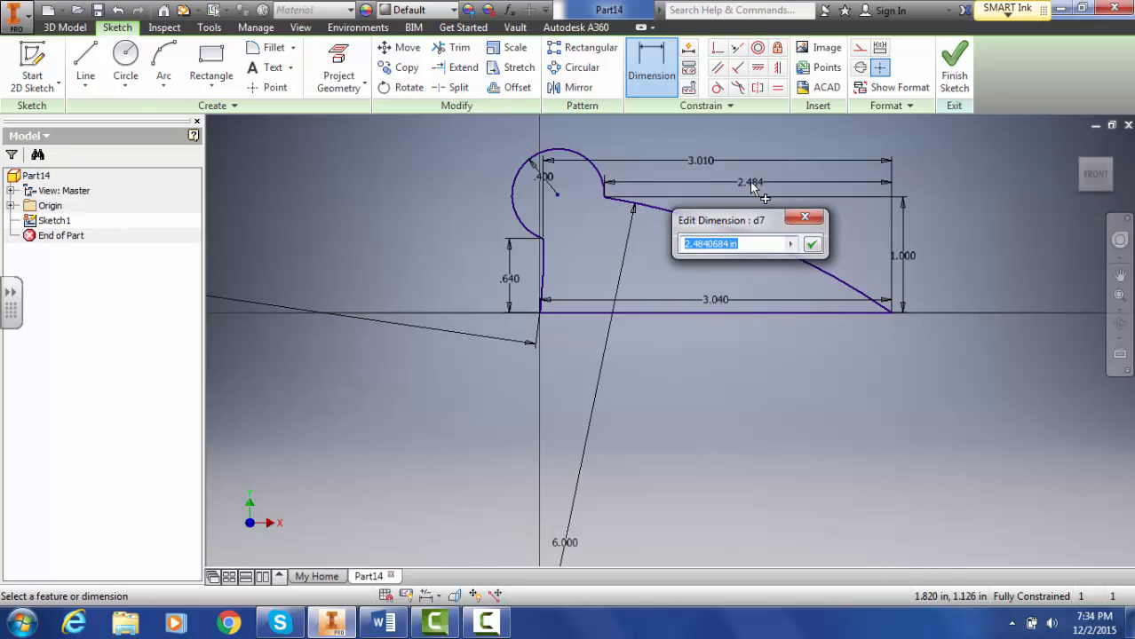
pyautogui.write('2.55')
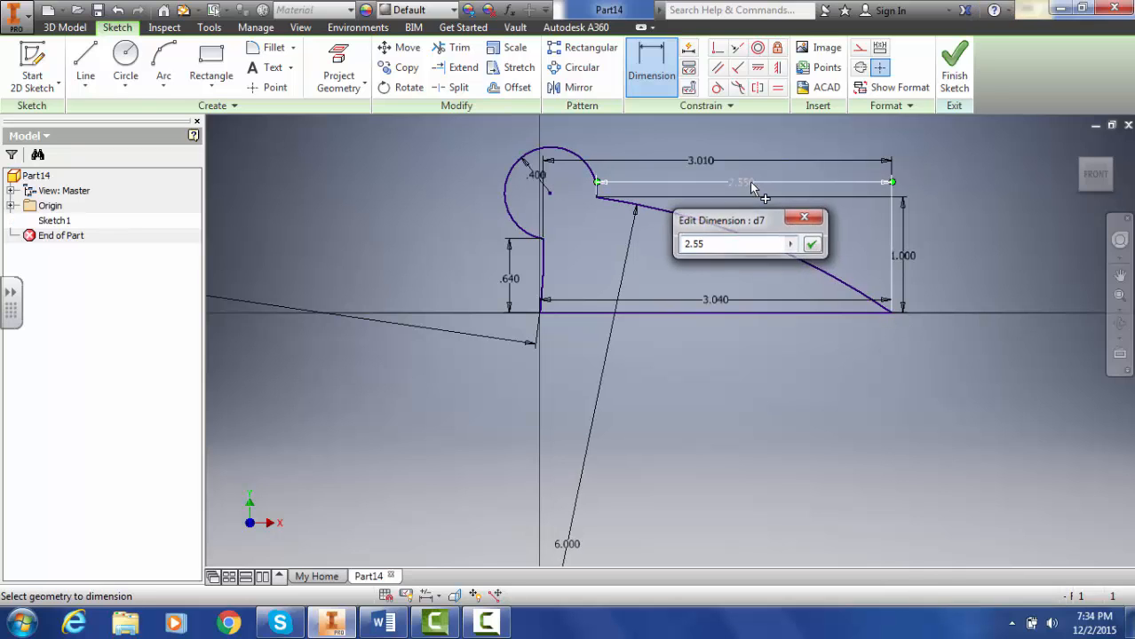
pyautogui.press('Return')
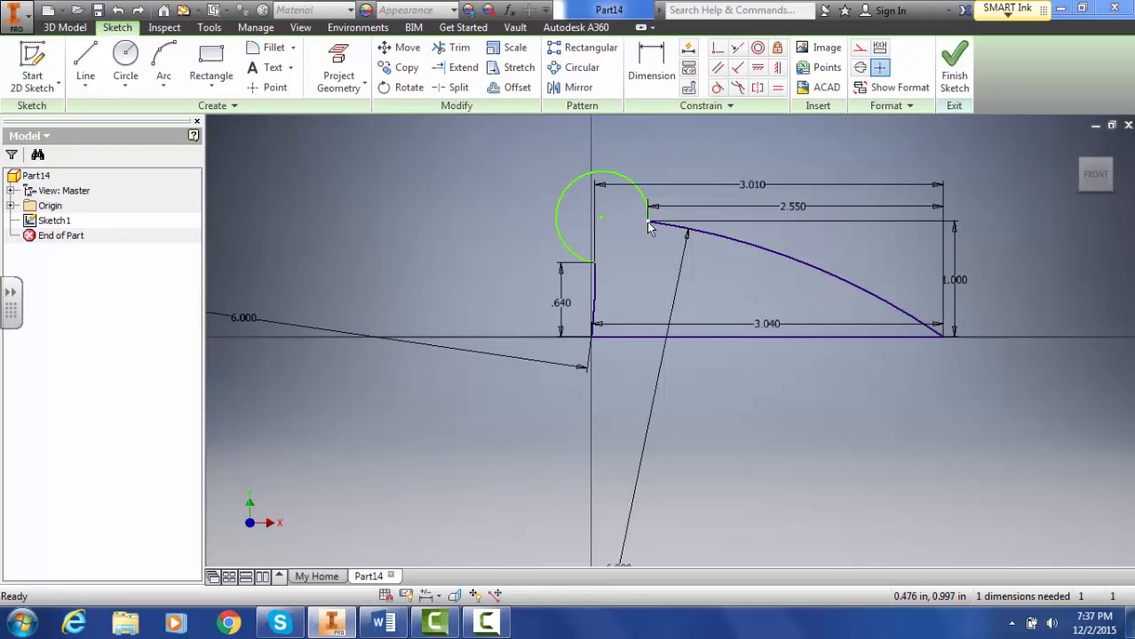
# Delete the 2.550 in horizontal and 1.000 in vertical dimensions of the arc junction and dismiss the save reminder
pyautogui.rightClick(797, 206)
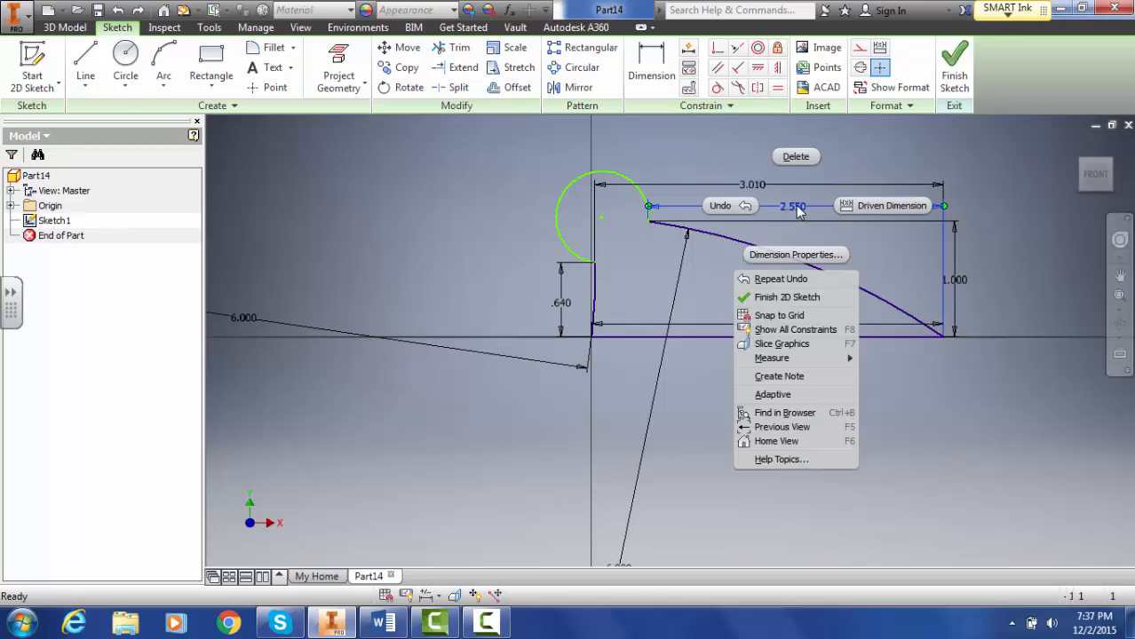
pyautogui.click(796, 158)
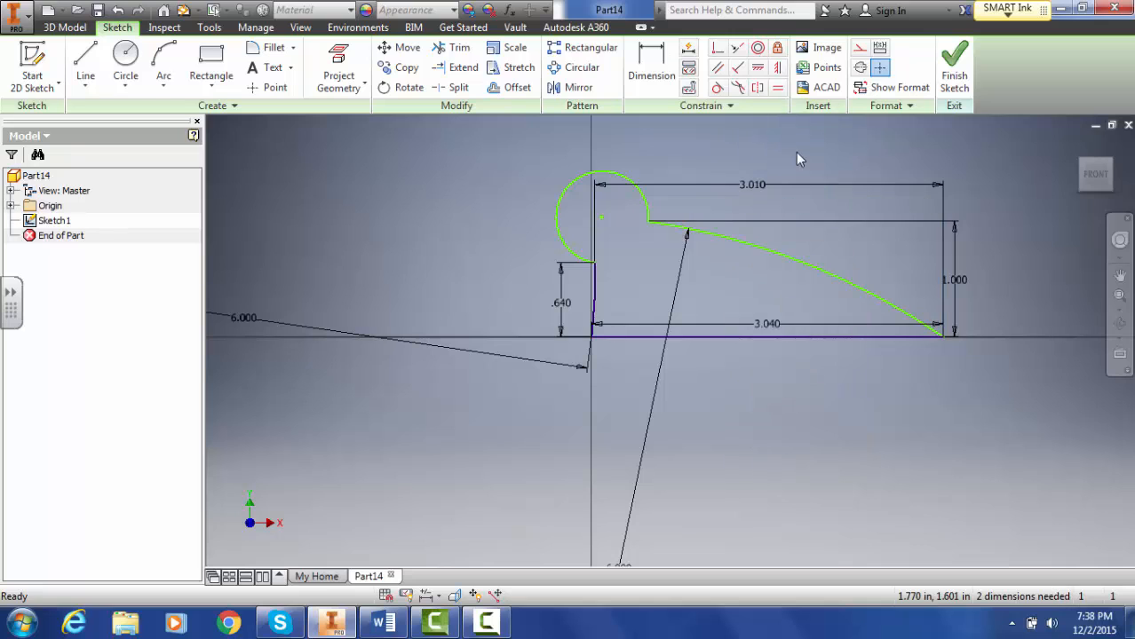
pyautogui.rightClick(948, 283)
pyautogui.click(951, 228)
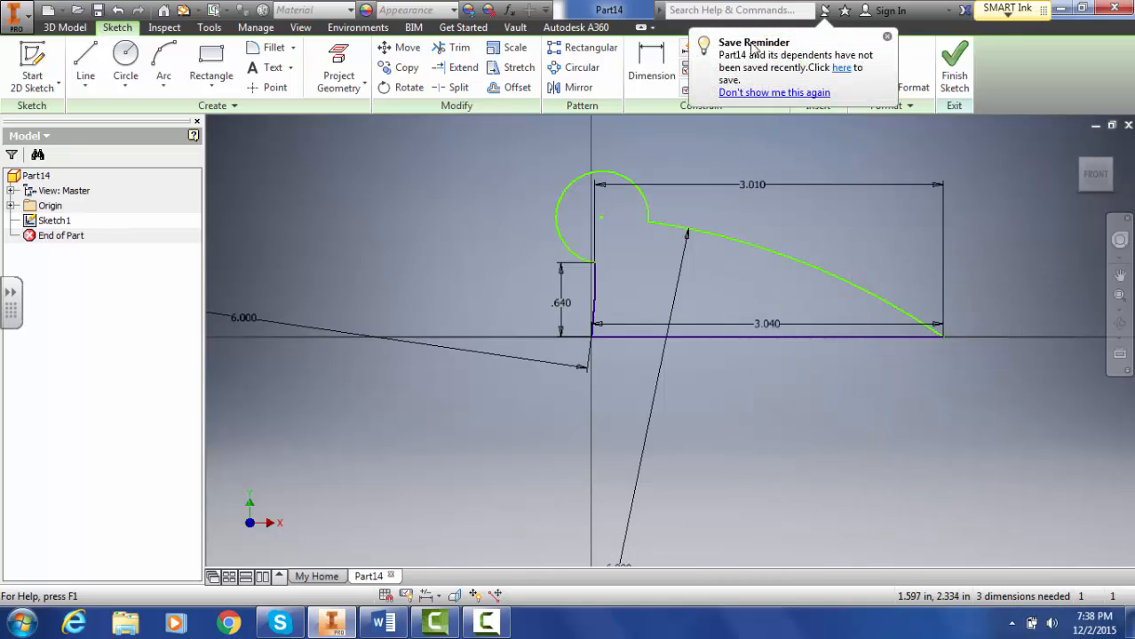
pyautogui.click(886, 37)
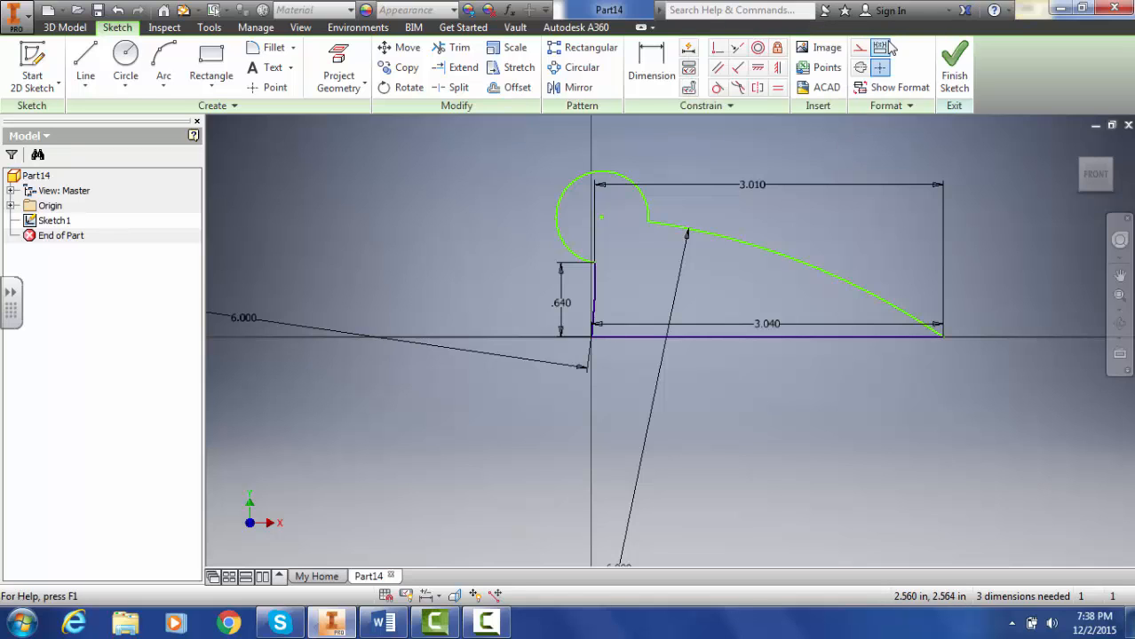
# Apply tangent constraints between the small arc and the long upper arc, and between the small arc and the short side arc
pyautogui.click(716, 88)
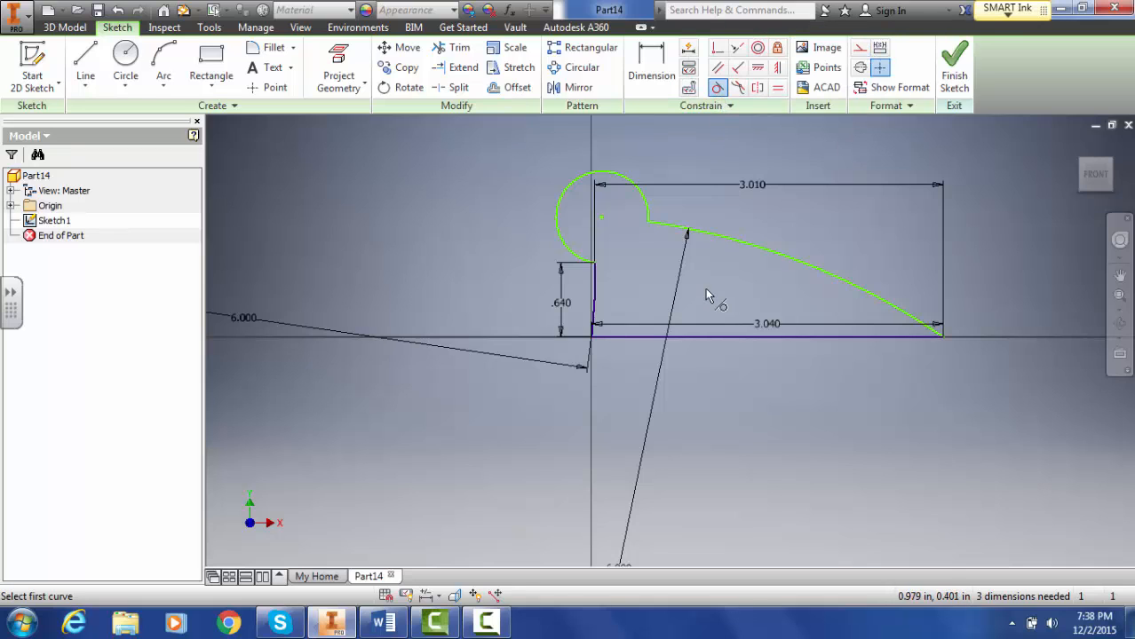
pyautogui.click(709, 236)
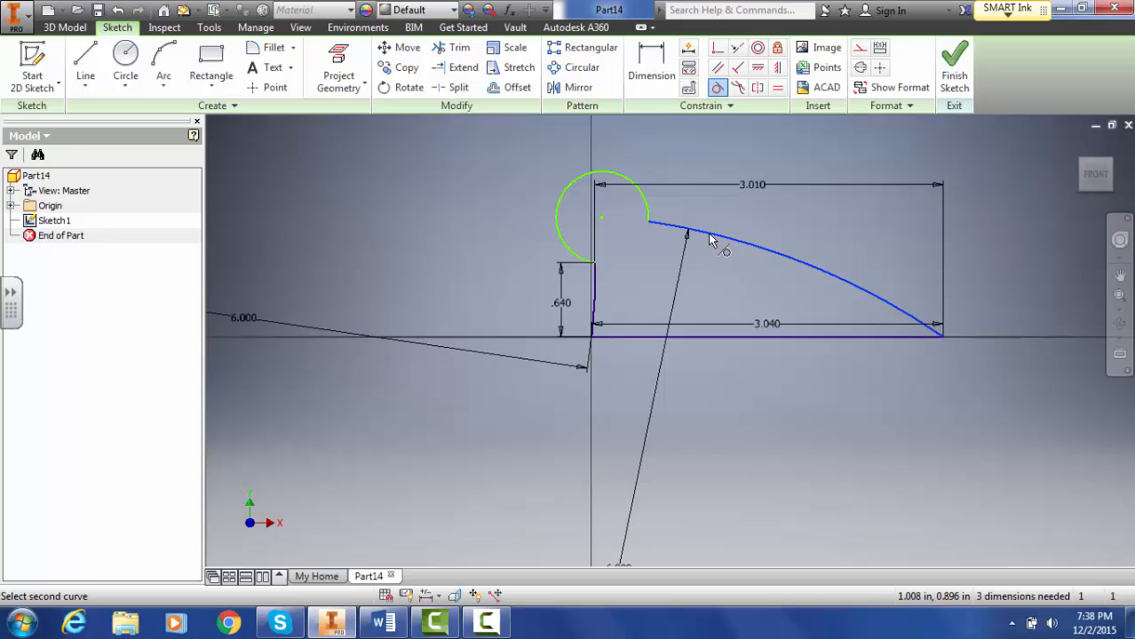
pyautogui.click(645, 201)
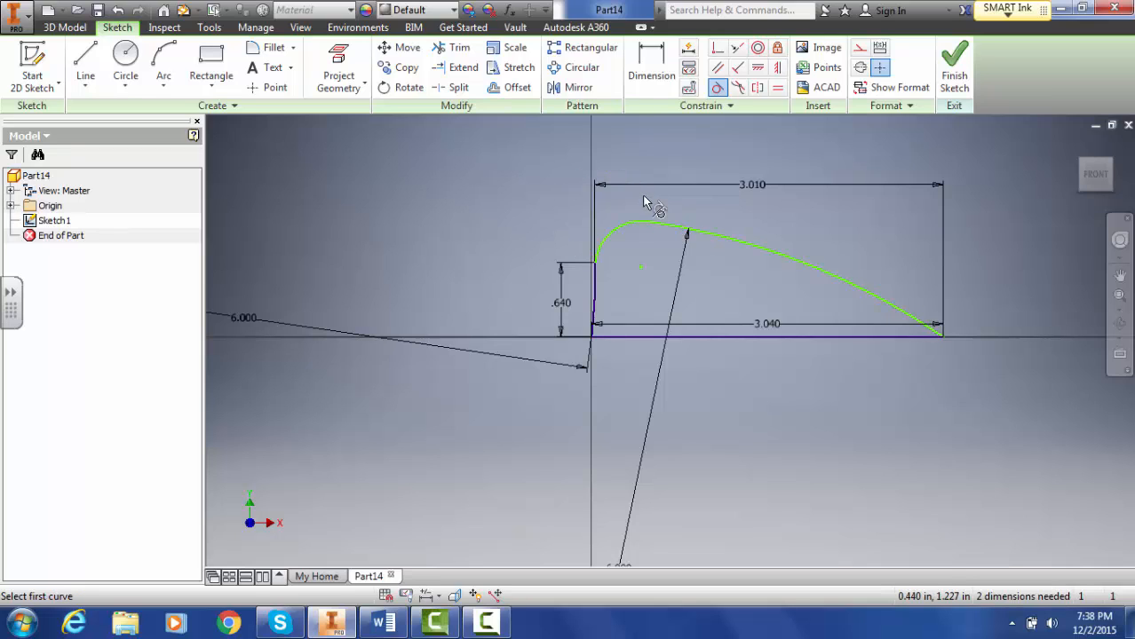
pyautogui.click(604, 249)
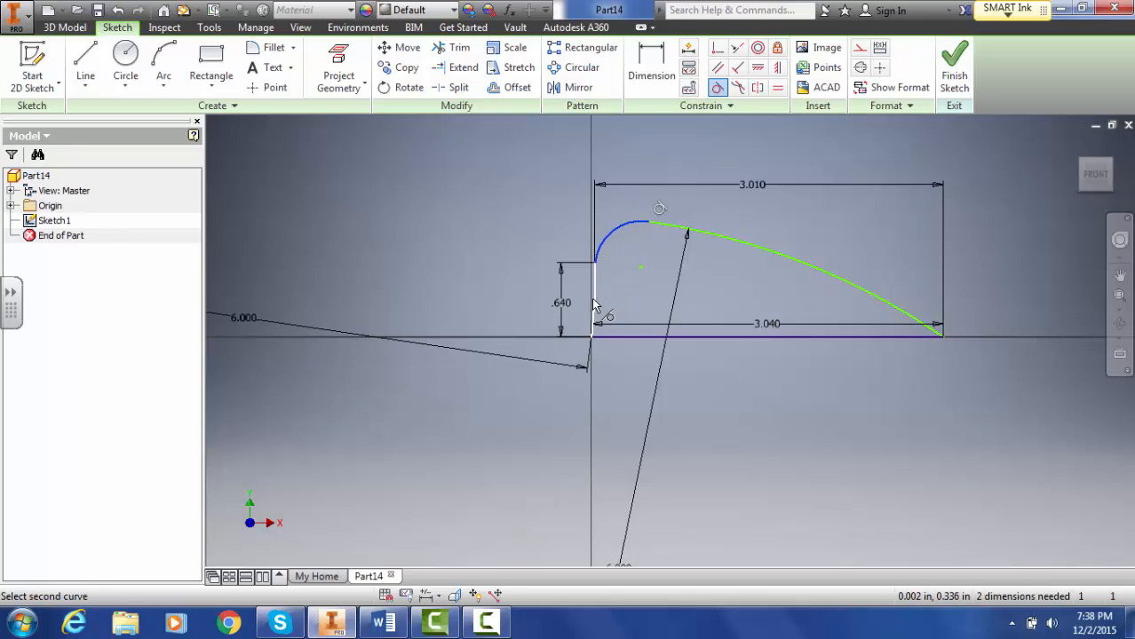
pyautogui.click(595, 306)
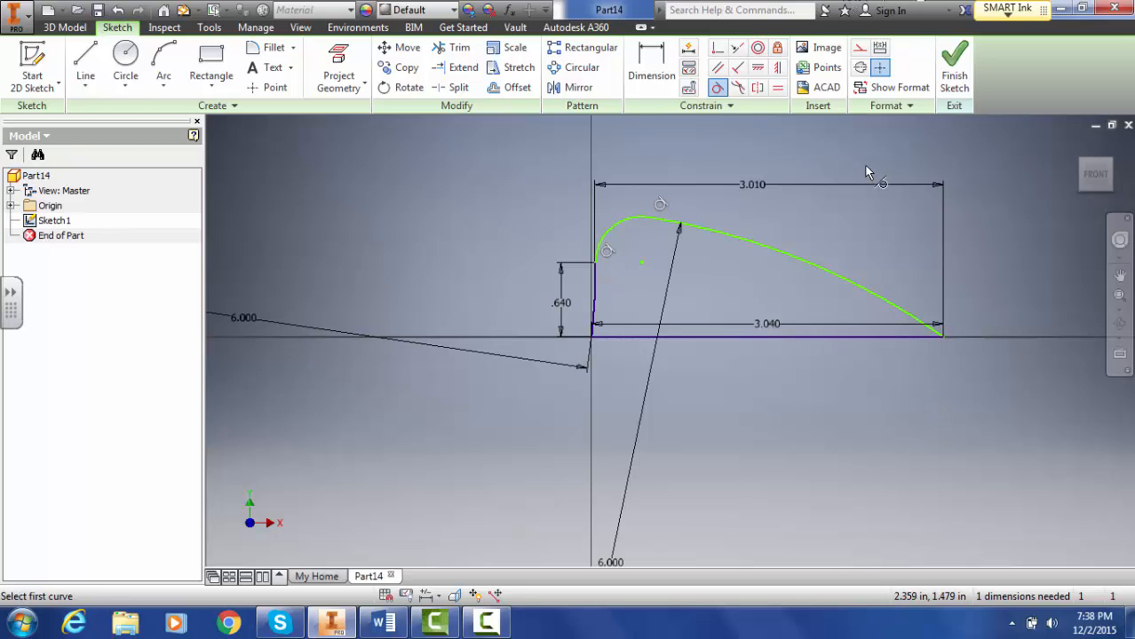
# Finish the sketch of the side profile and turn off the visibility of its dimensions
pyautogui.click(716, 87)
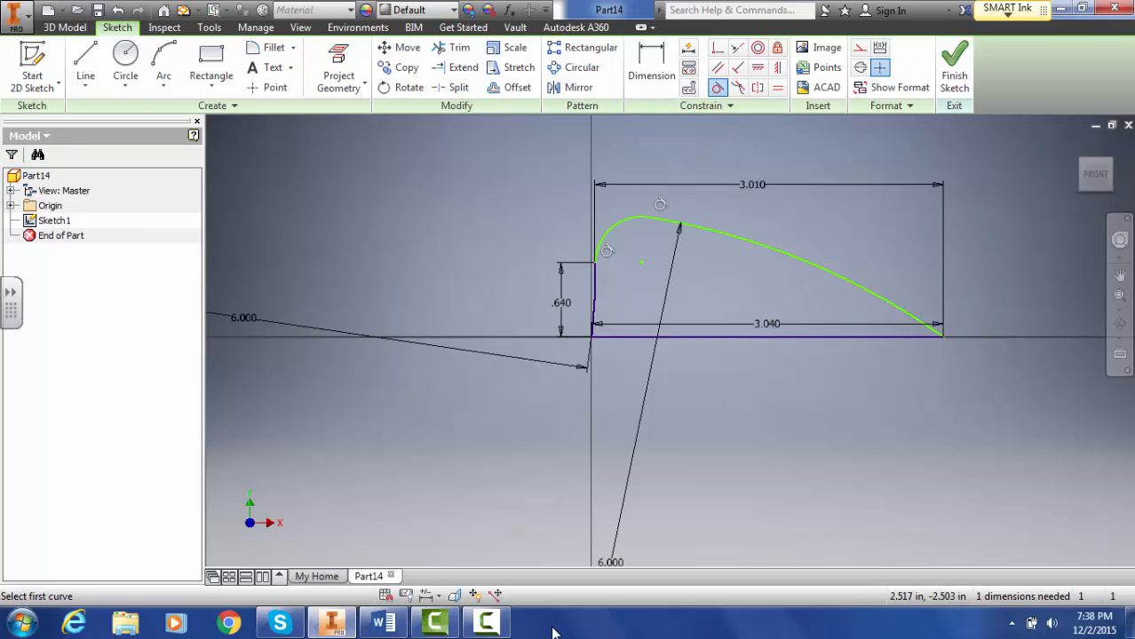
pyautogui.click(486, 622)
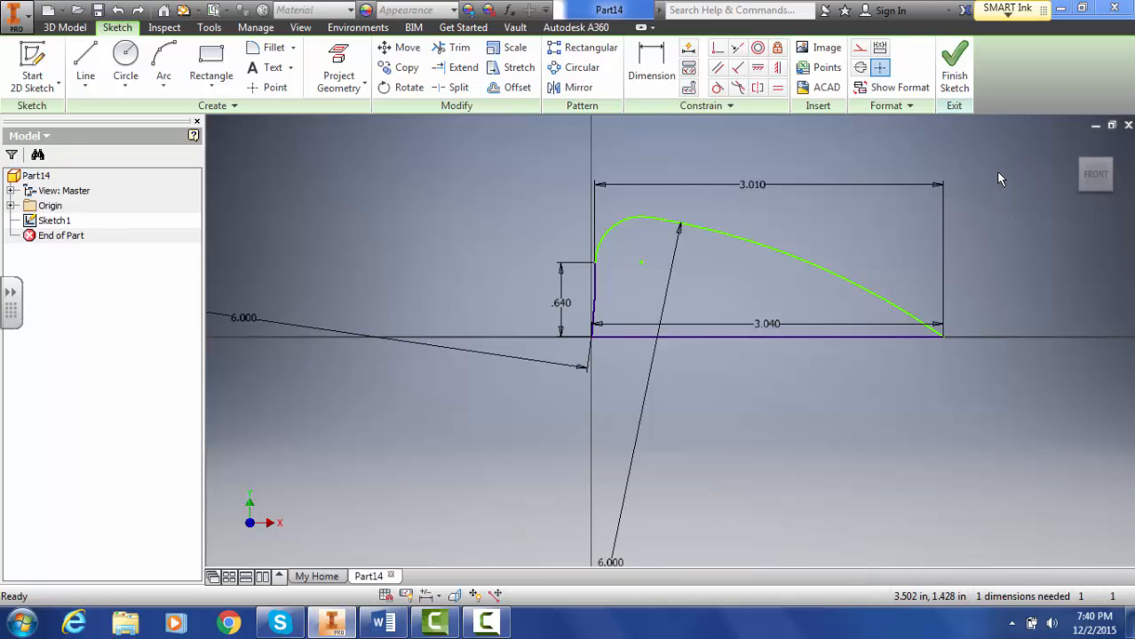
pyautogui.click(955, 71)
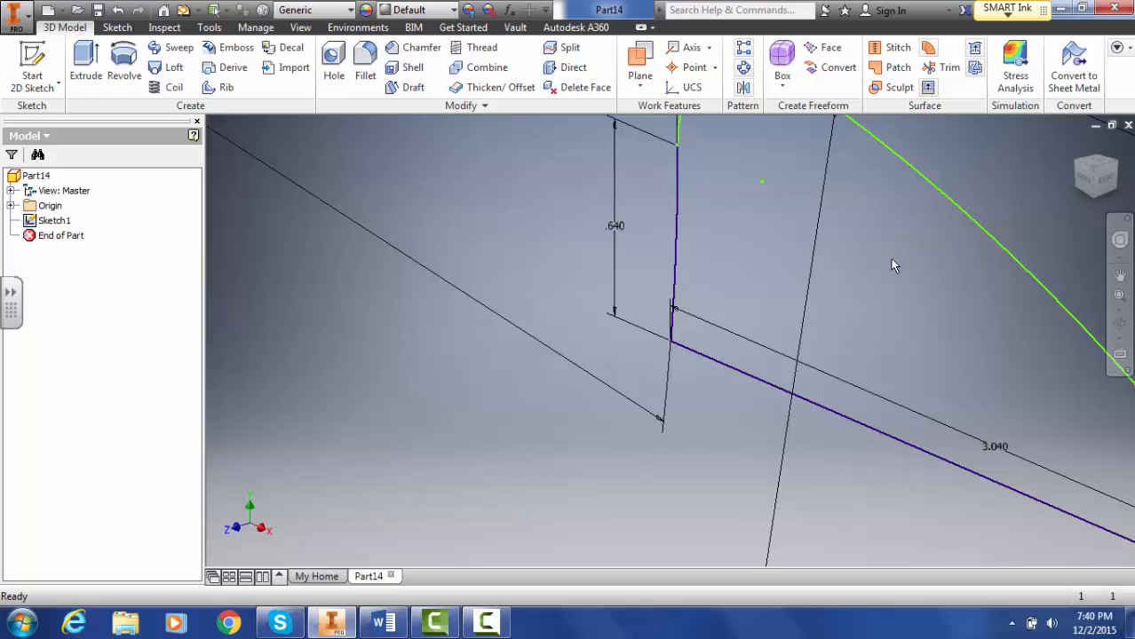
pyautogui.scroll(-3, 890, 259)
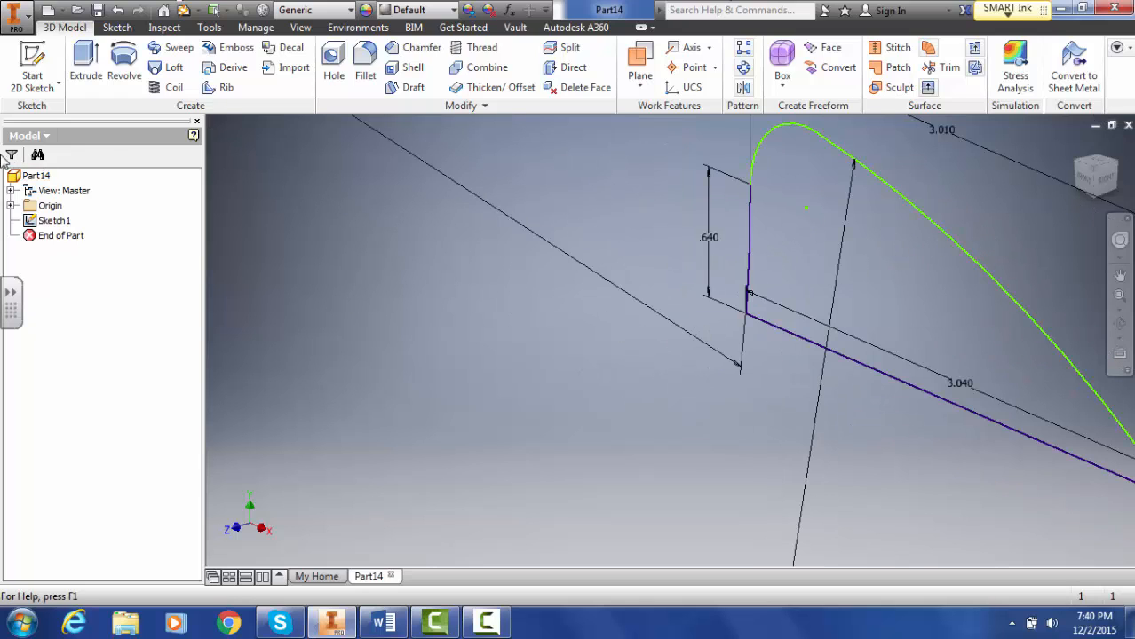
pyautogui.click(54, 224)
pyautogui.rightClick(55, 227)
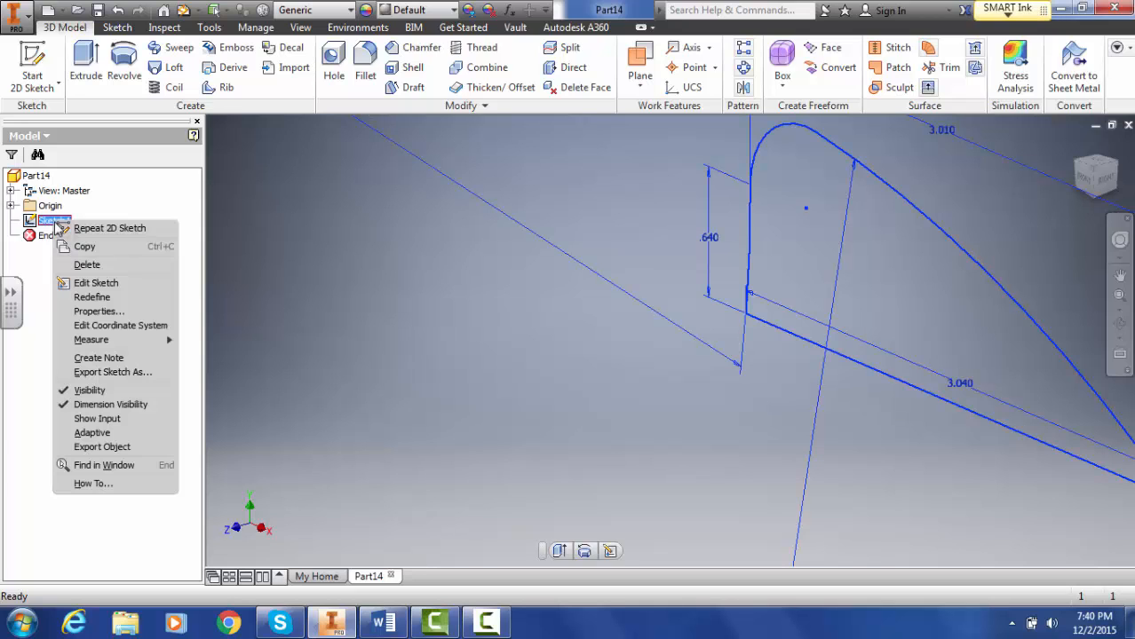
pyautogui.click(86, 406)
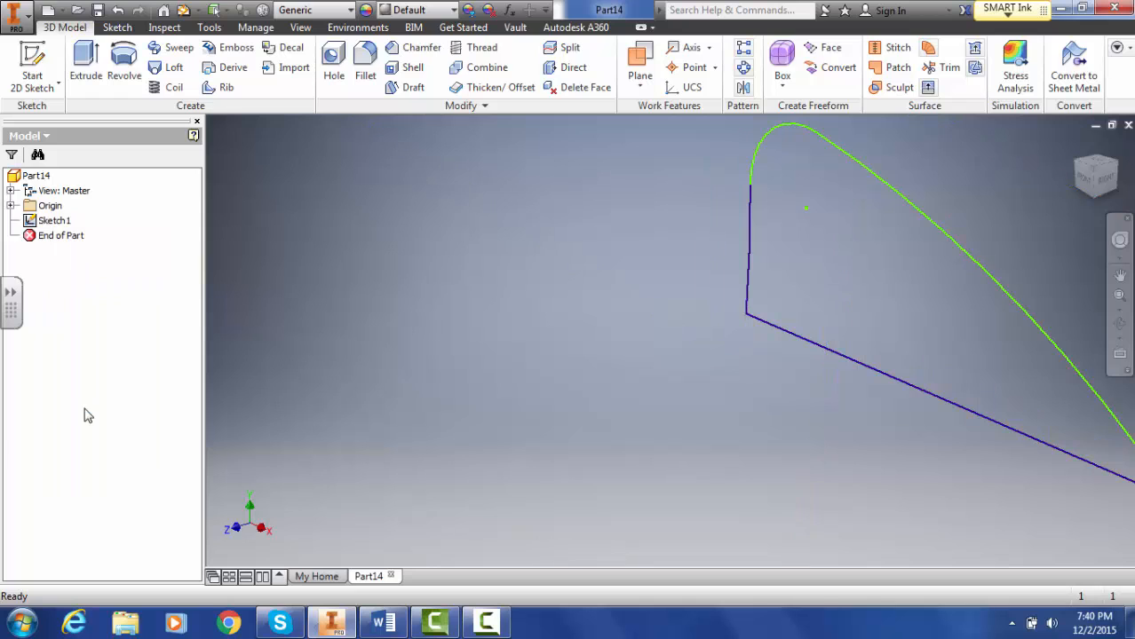
pyautogui.moveTo(991, 198); pyautogui.dragTo(655, 235, button='middle')
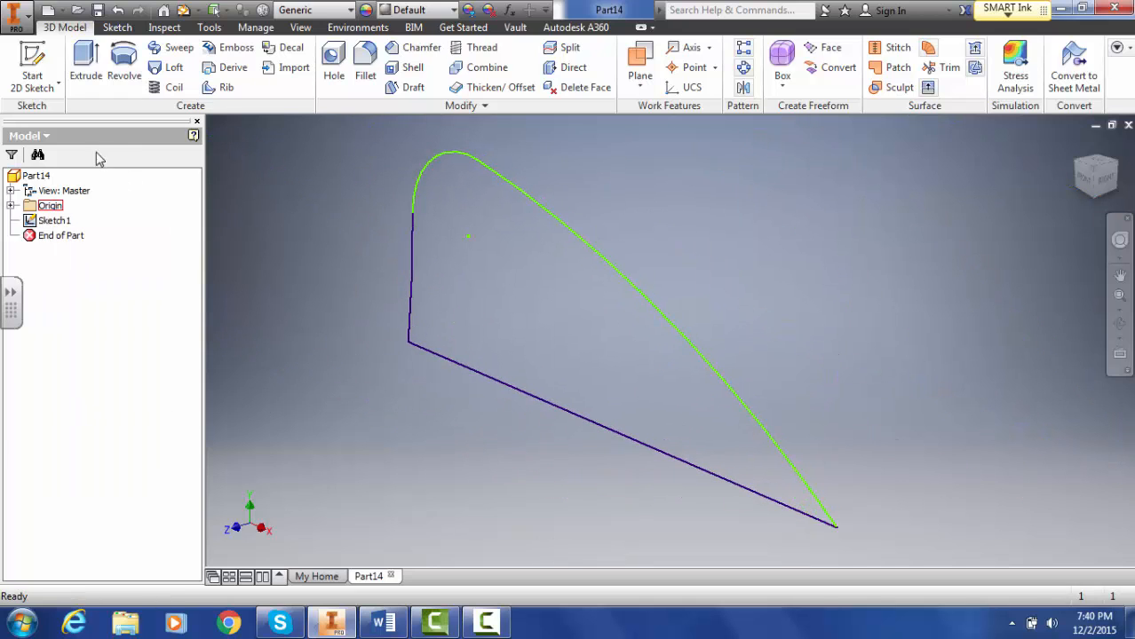
# Look up the part's overall width in the Word drawing and extrude the closed side profile 2.55 in as a solid
pyautogui.click(62, 222)
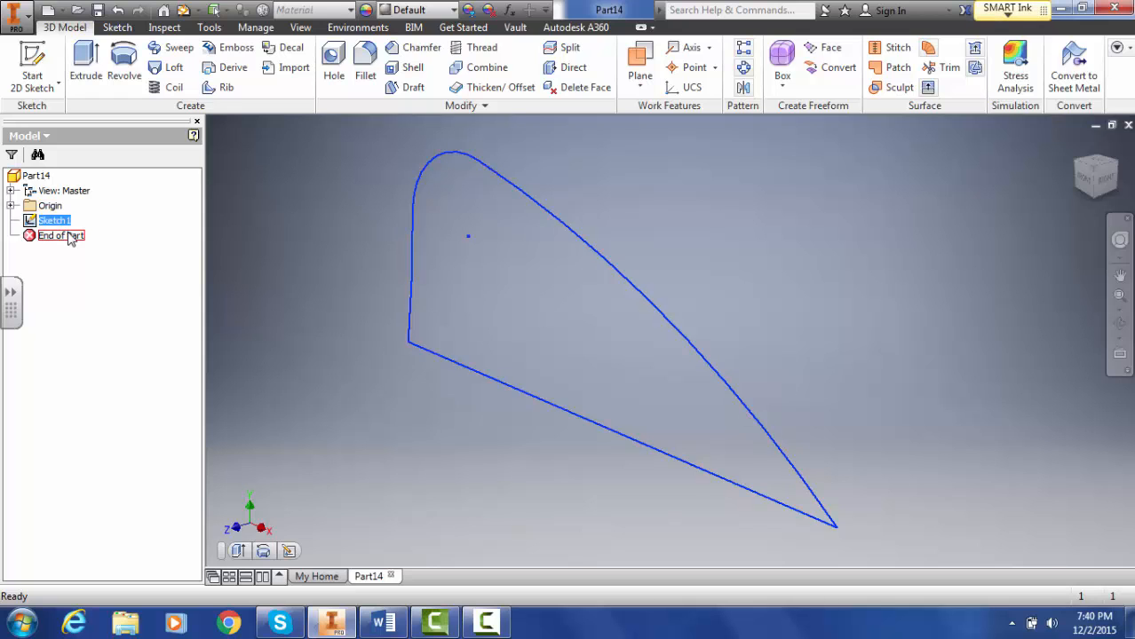
pyautogui.click(85, 57)
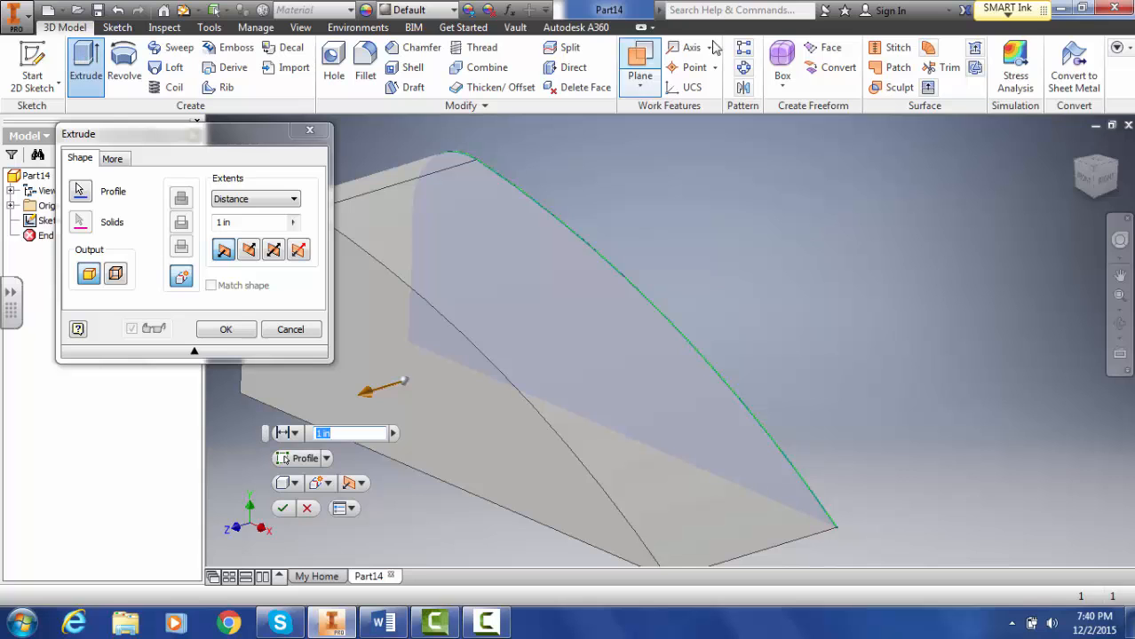
pyautogui.click(1082, 8)
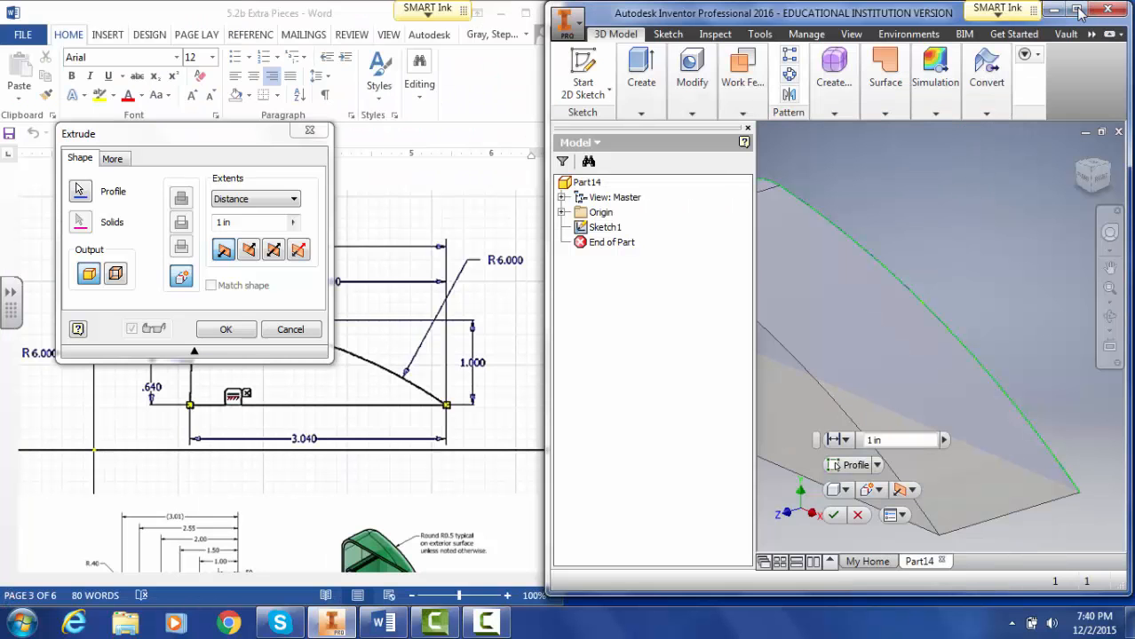
pyautogui.moveTo(259, 137); pyautogui.dragTo(696, 116)
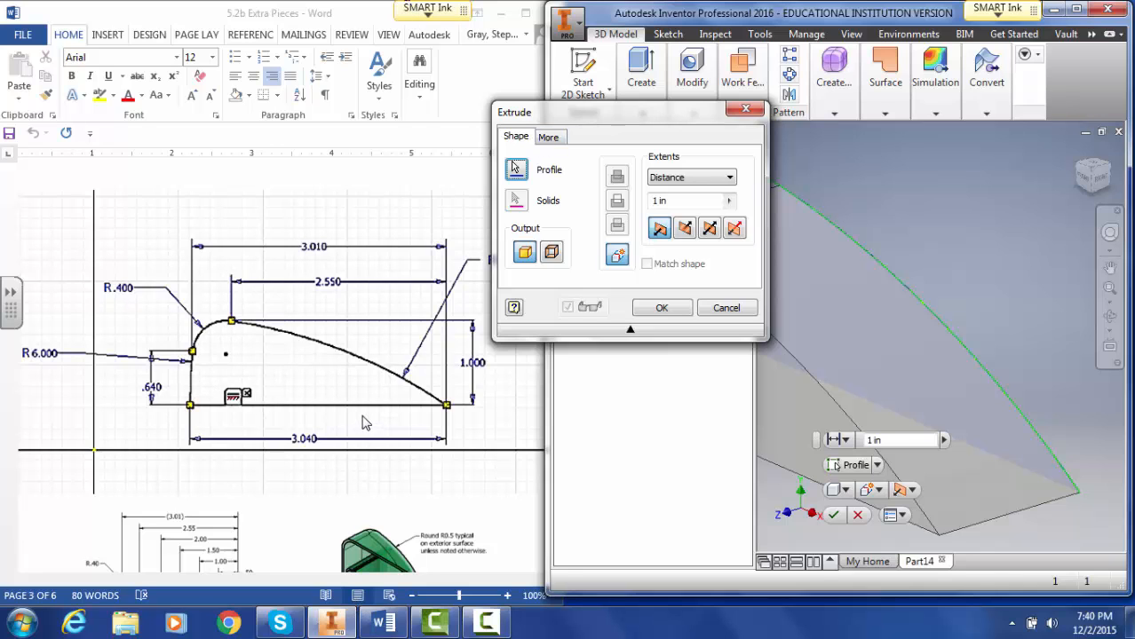
pyautogui.click(363, 422)
pyautogui.scroll(-5, 362, 420)
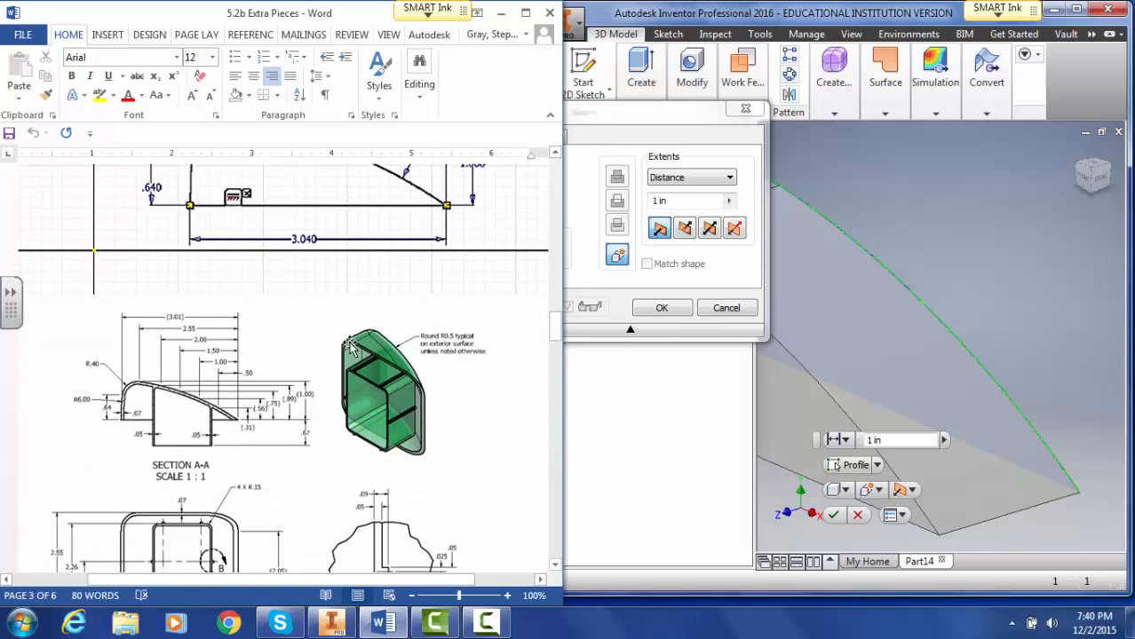
pyautogui.scroll(-1, 282, 383)
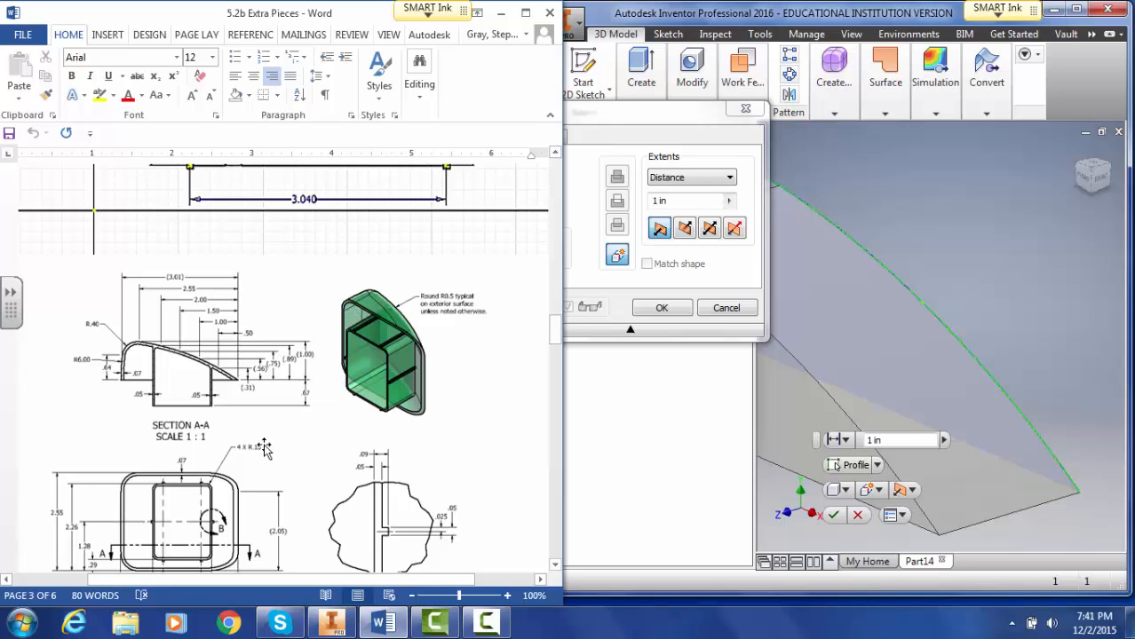
pyautogui.scroll(-1, 260, 411)
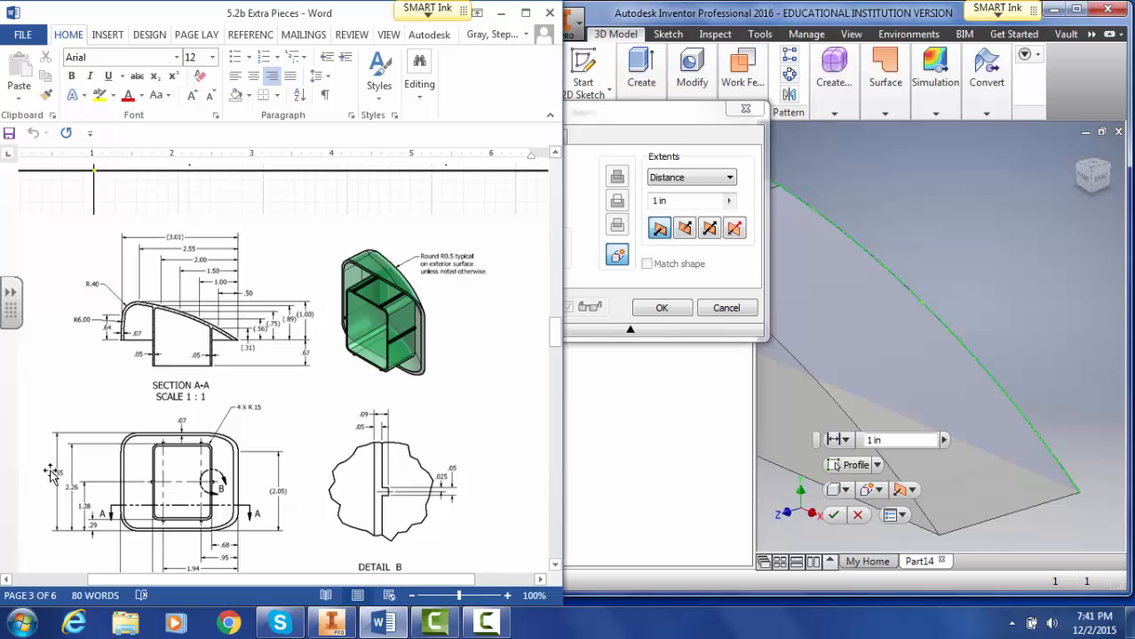
pyautogui.click(1076, 8)
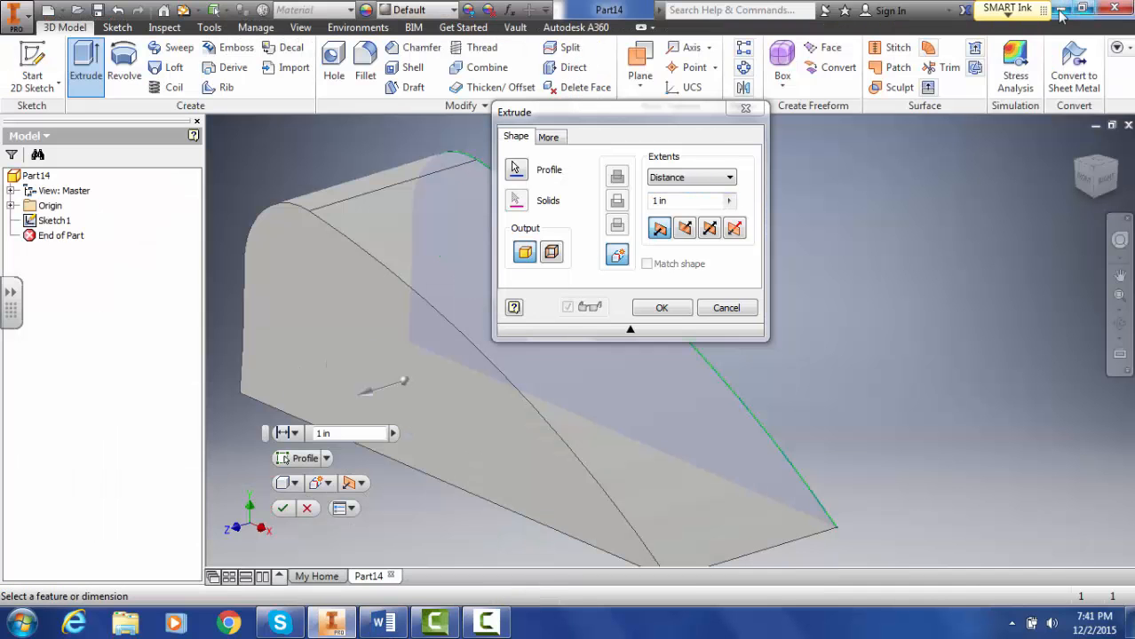
pyautogui.click(678, 200)
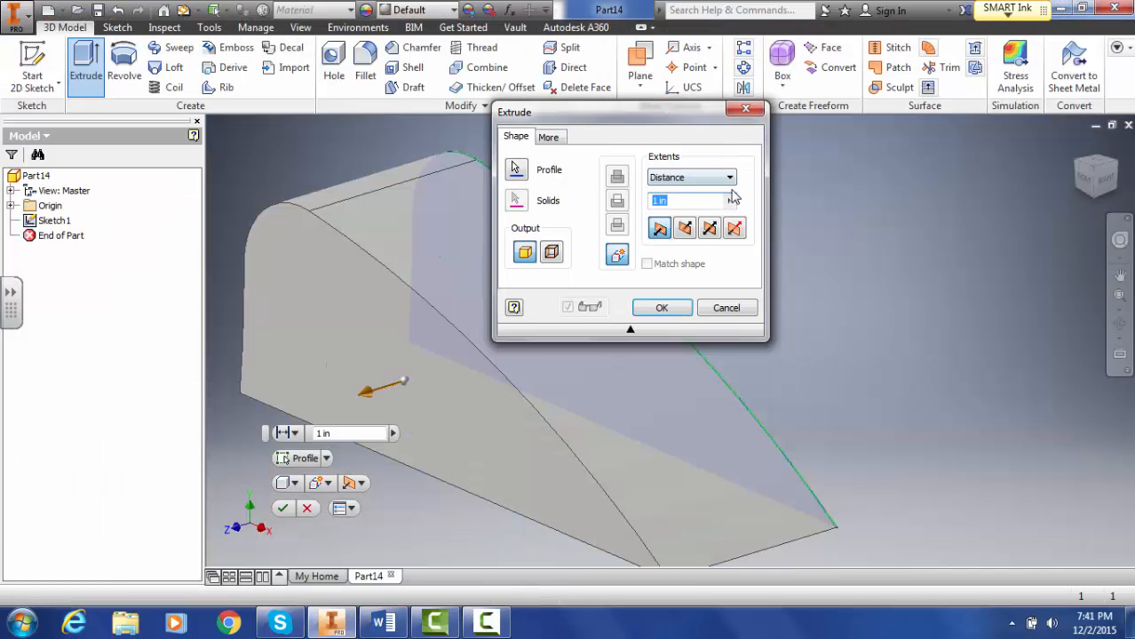
pyautogui.write('2.55')
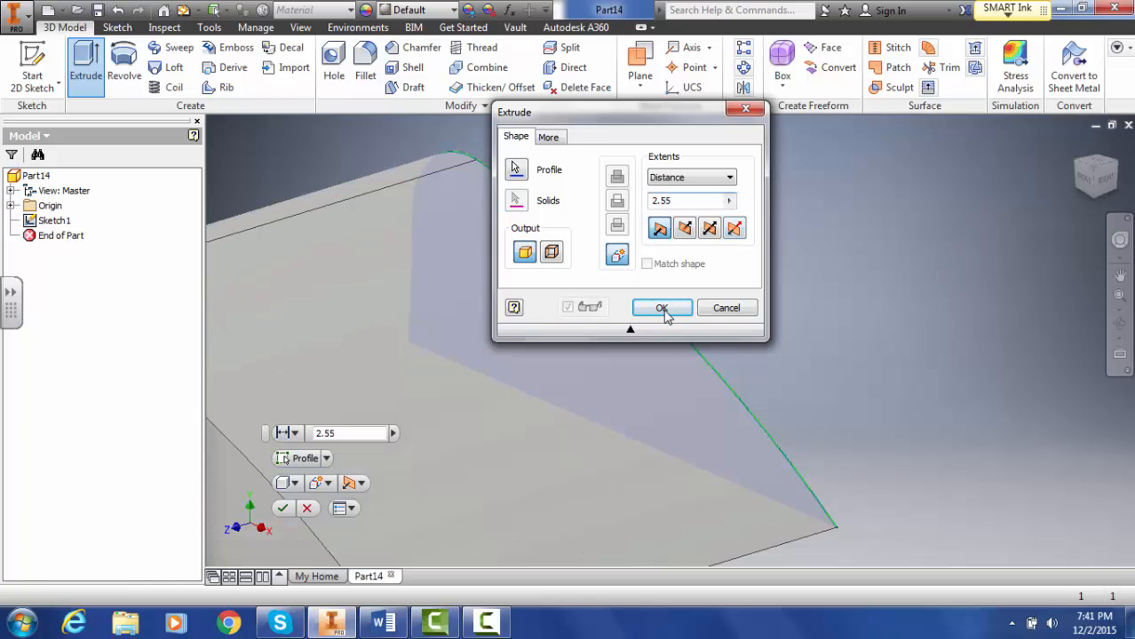
pyautogui.click(664, 311)
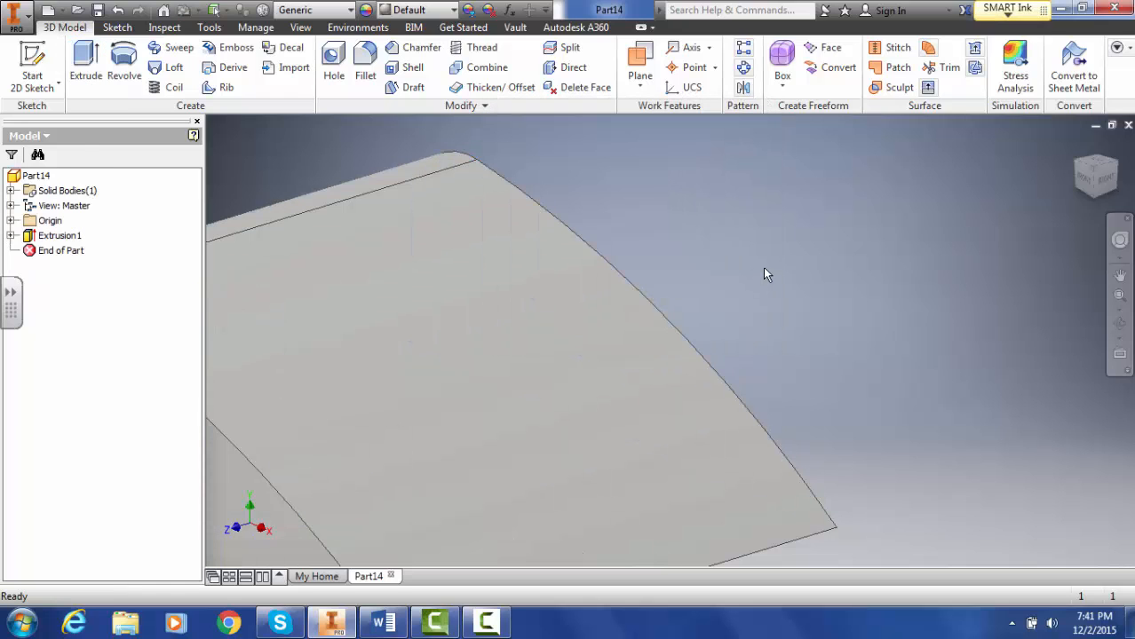
pyautogui.scroll(-3, 764, 267)
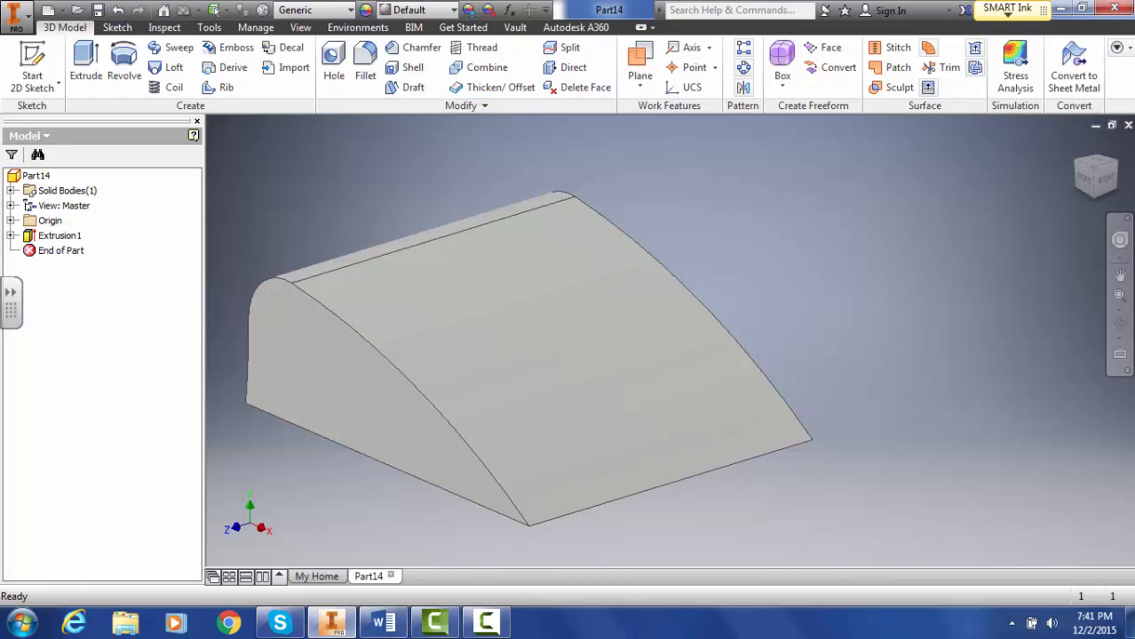
# Save the part as Windshield in the Unit 5 - Geometry of Design folder, replacing the existing file
pyautogui.click(21, 16)
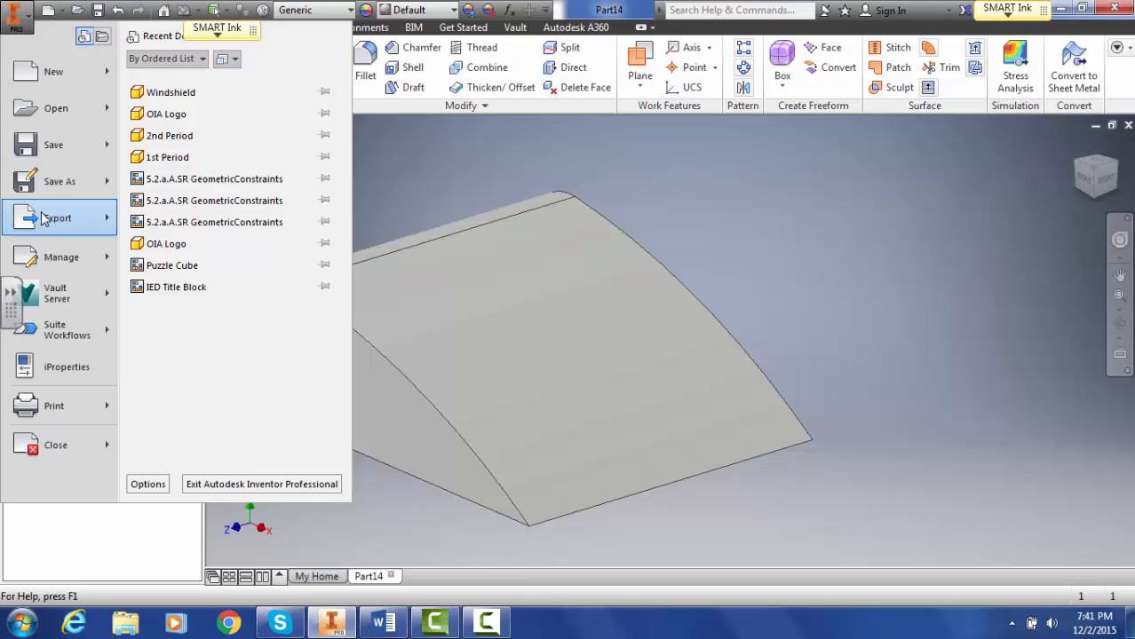
pyautogui.click(42, 182)
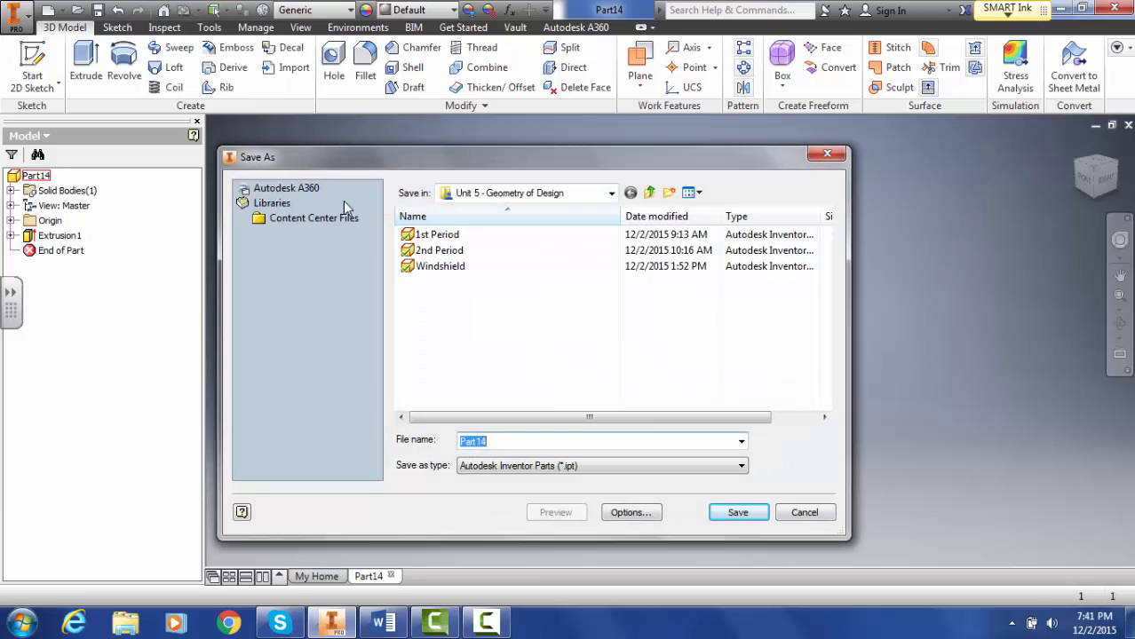
pyautogui.click(512, 193)
pyautogui.click(512, 194)
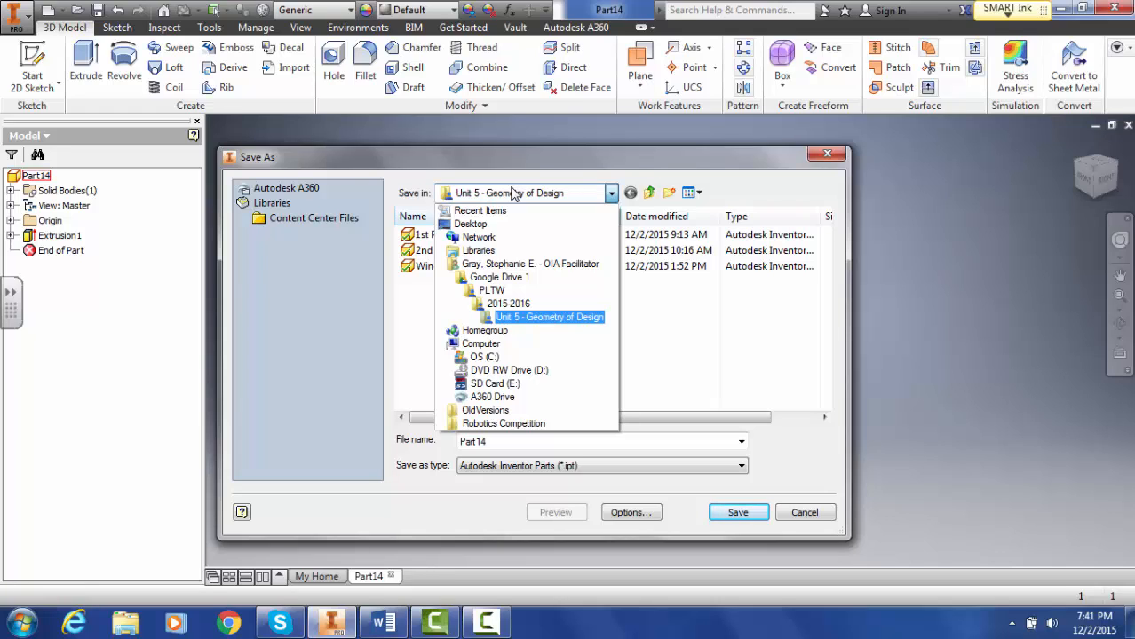
pyautogui.click(512, 193)
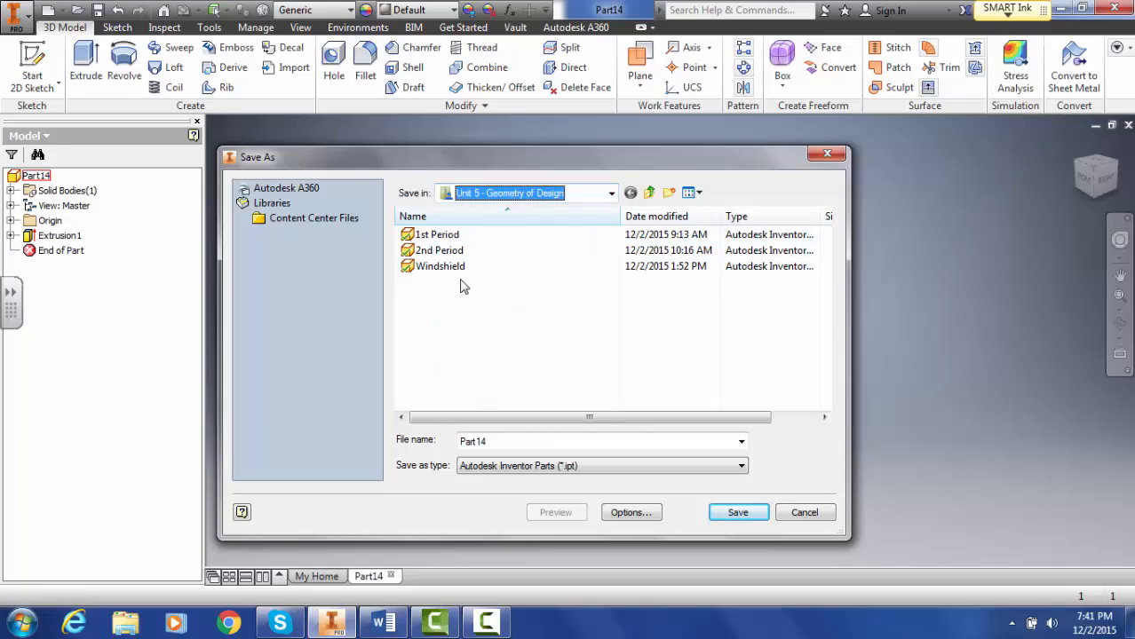
pyautogui.click(468, 268)
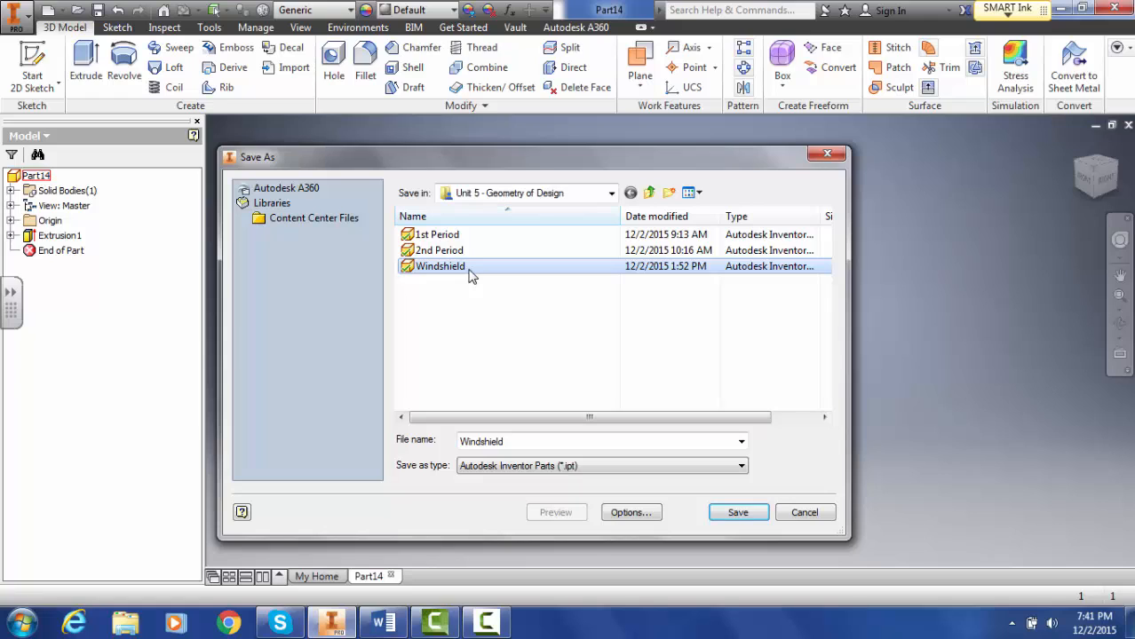
pyautogui.click(740, 515)
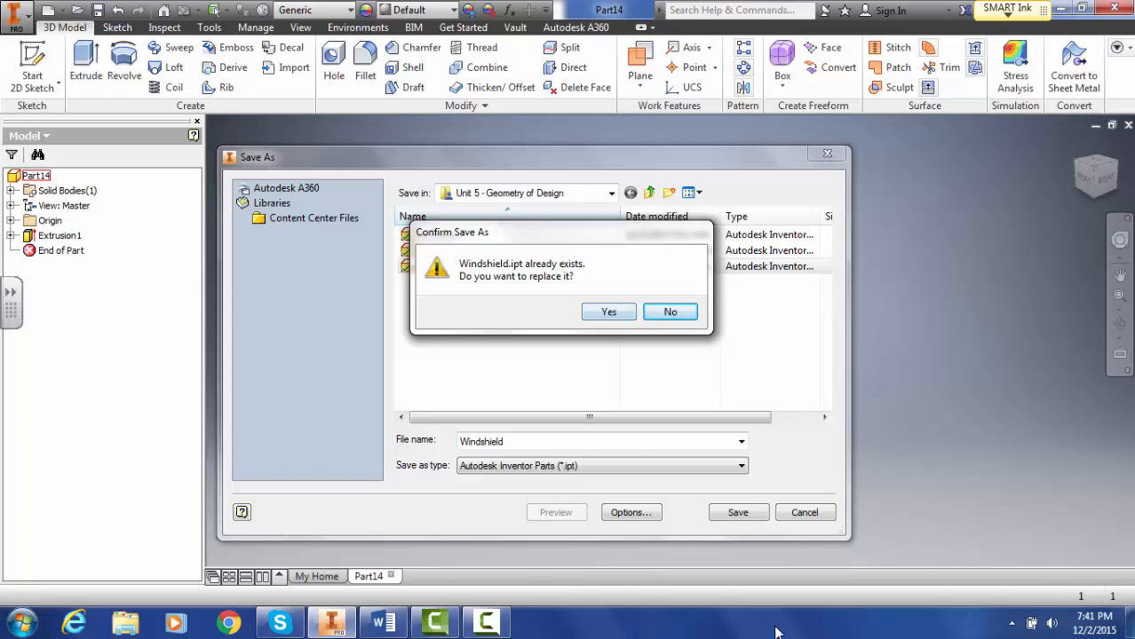
pyautogui.press('y')
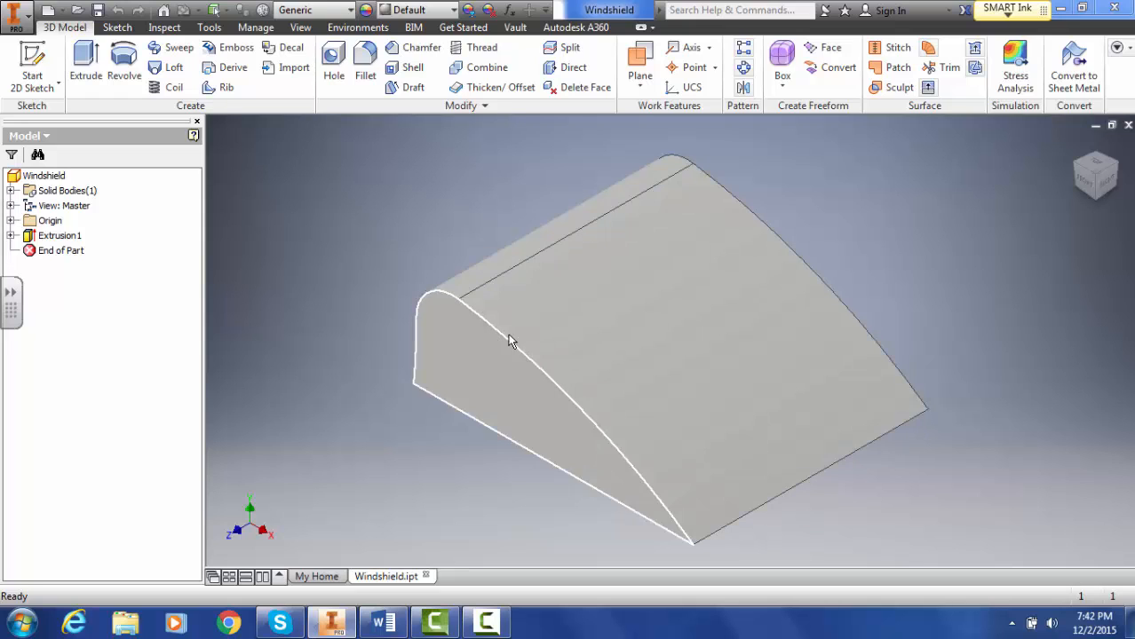
# Following the reference drawing's exterior round note, fillet the curved edge chain of the front side face with a 0.5 in radius
pyautogui.click(1082, 8)
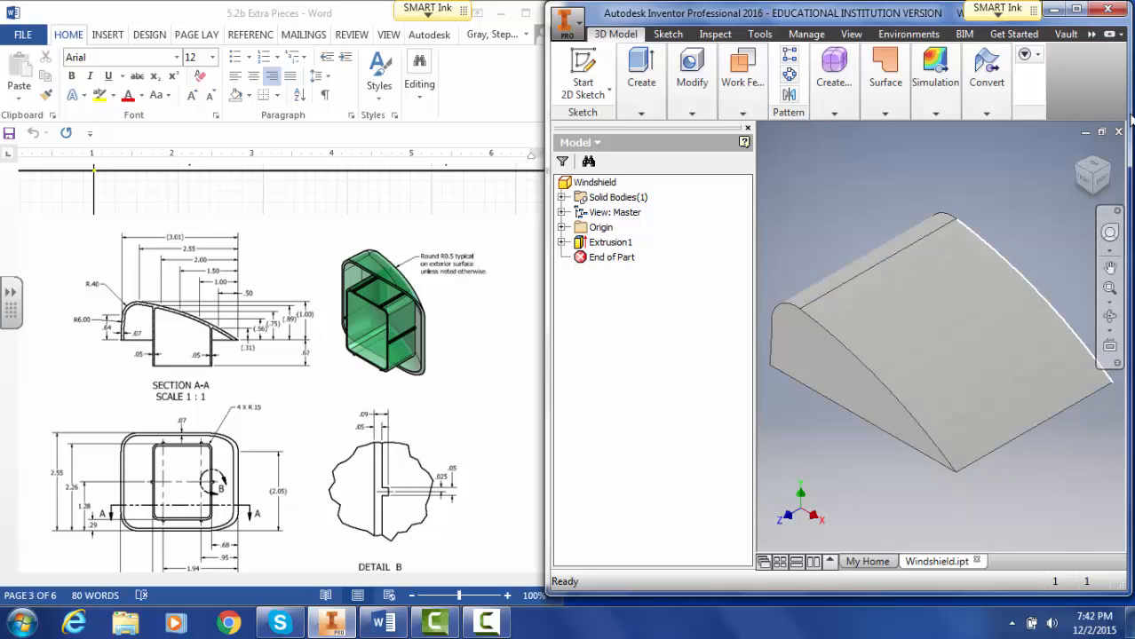
pyautogui.click(1076, 8)
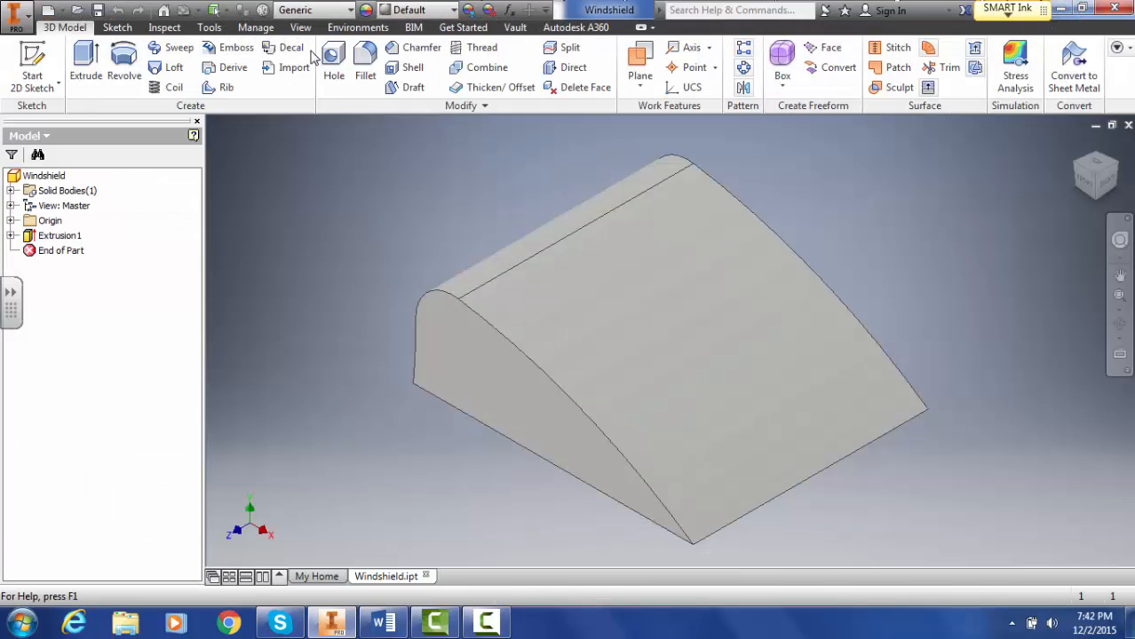
pyautogui.click(364, 64)
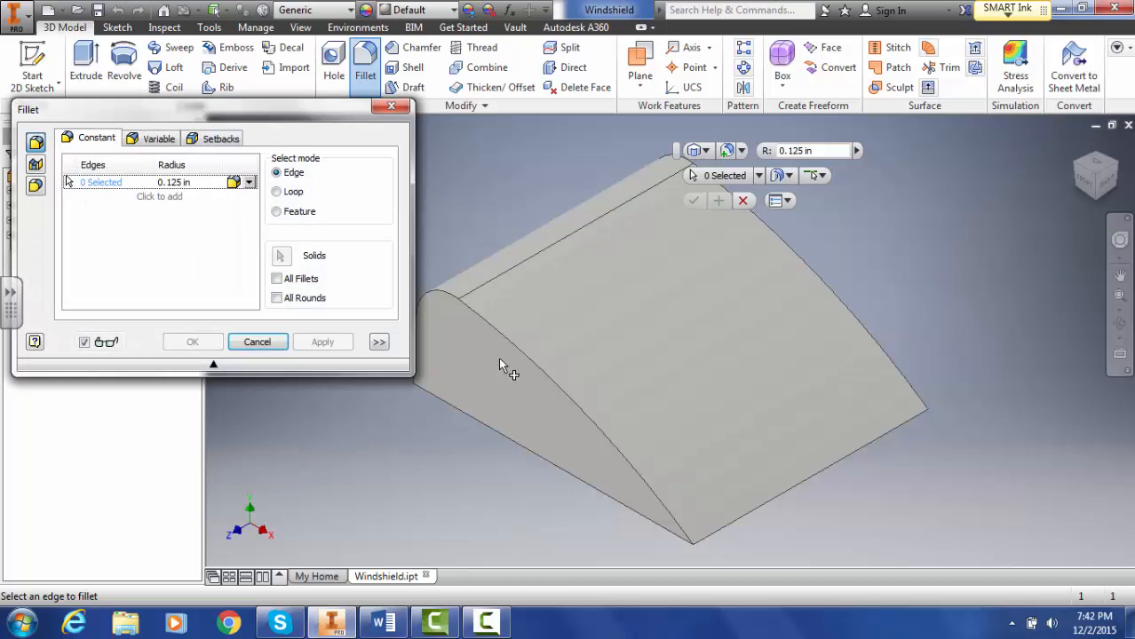
pyautogui.click(493, 328)
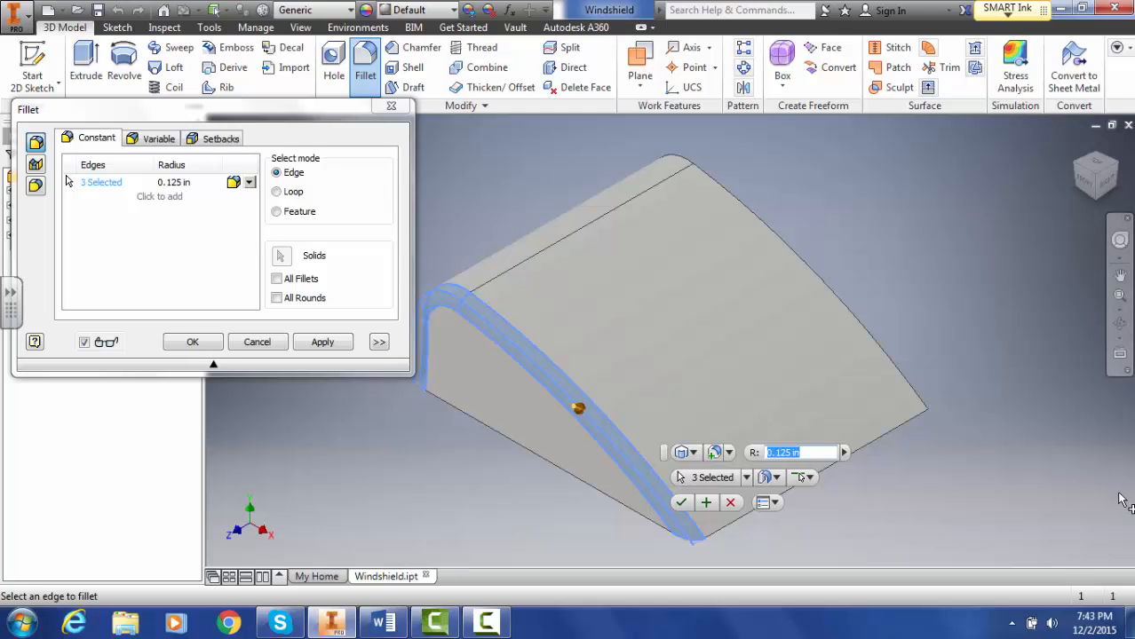
pyautogui.write('.5')
pyautogui.press('Return')
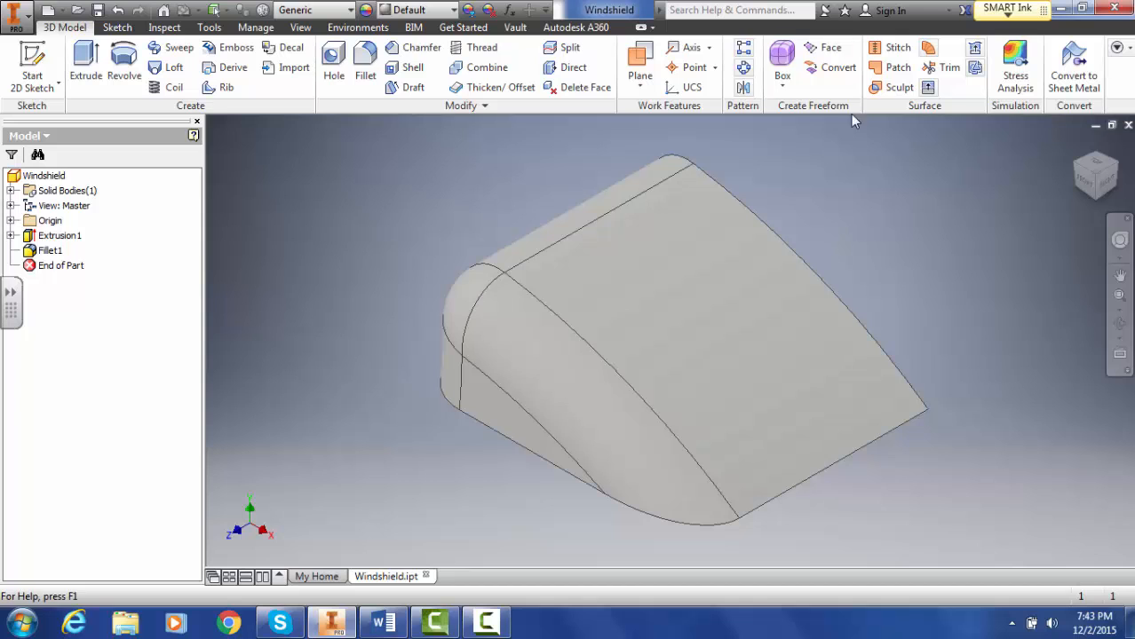
# Fillet the curved edge chain on the opposite side face of the windshield with a 0.5 in radius
pyautogui.click(1120, 170)
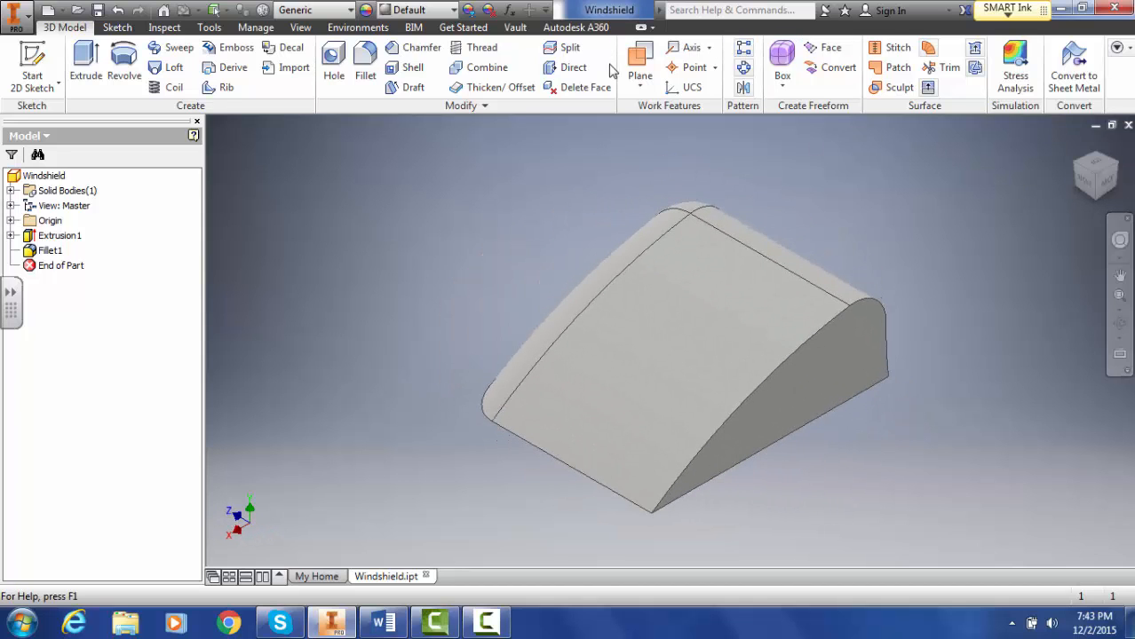
pyautogui.click(364, 71)
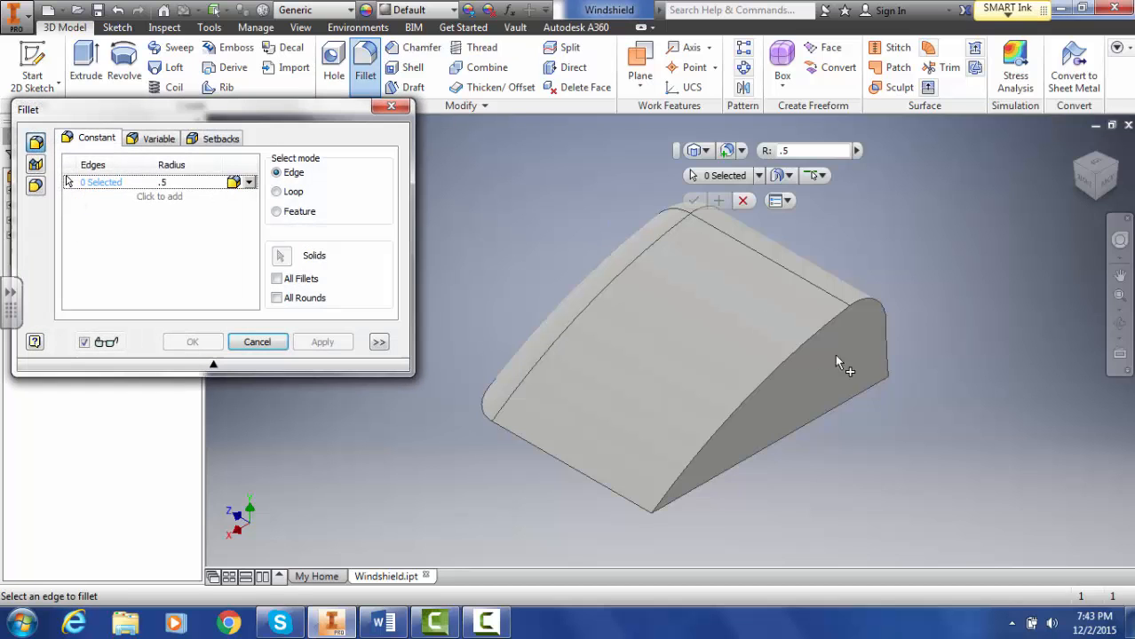
pyautogui.click(818, 332)
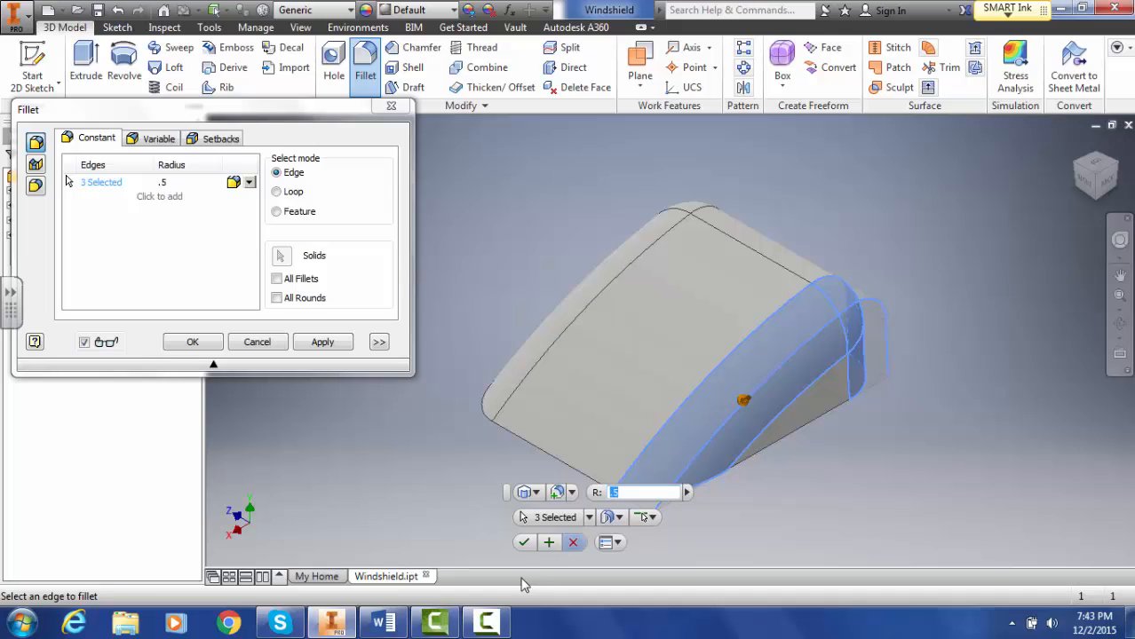
pyautogui.click(524, 543)
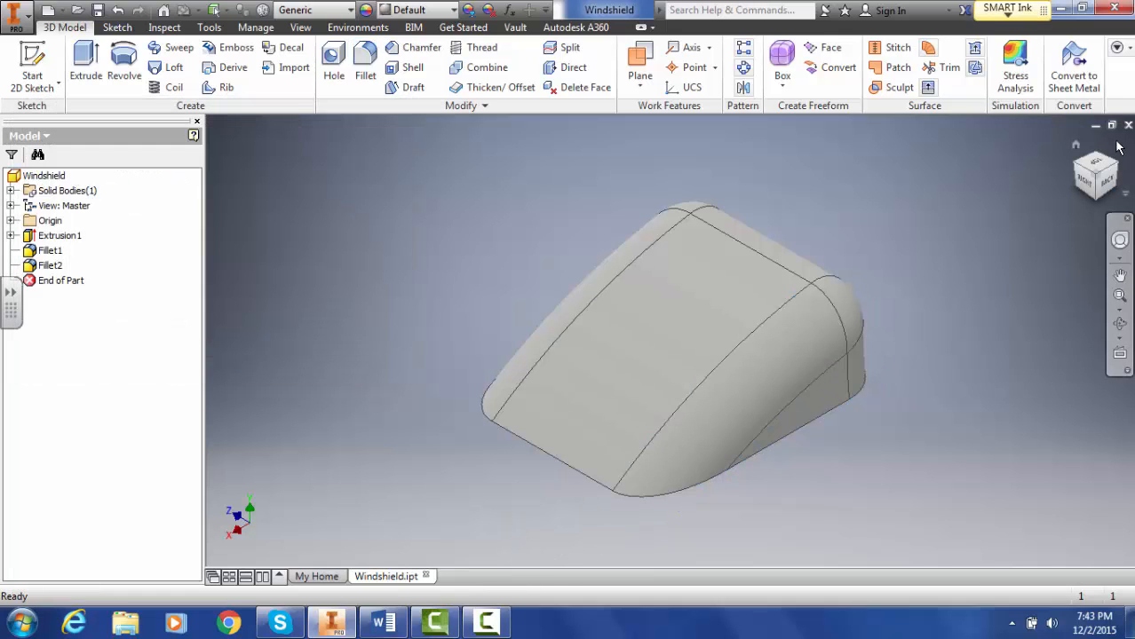
# Check the wall thickness in the Word drawing and shell the windshield to 0.07 in, removing its flat bottom face
pyautogui.click(1093, 203)
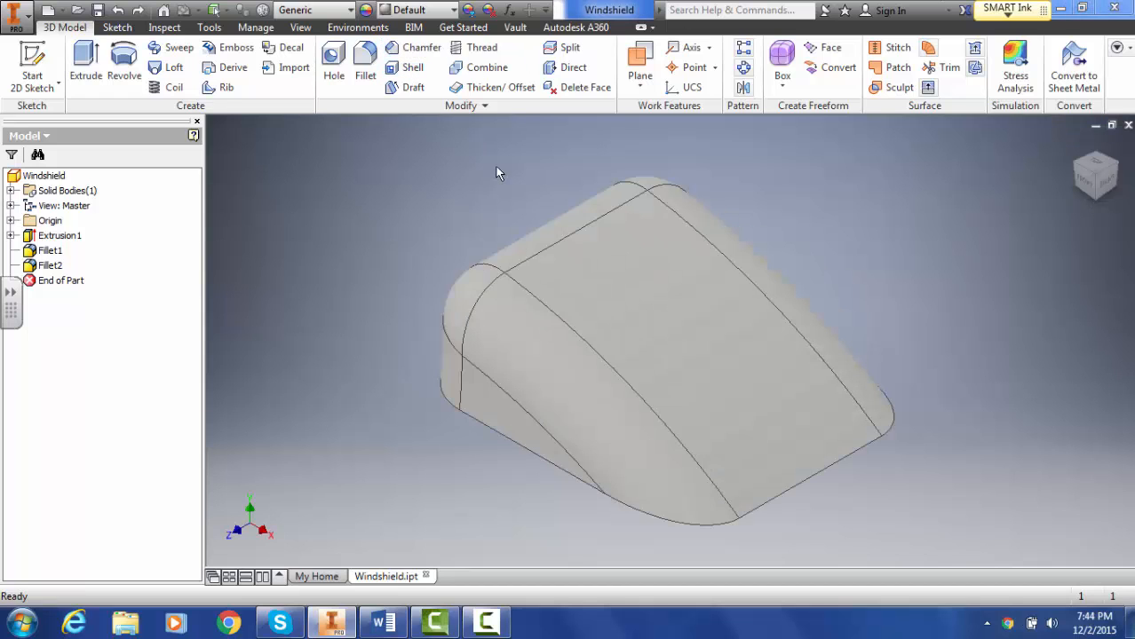
pyautogui.click(1081, 8)
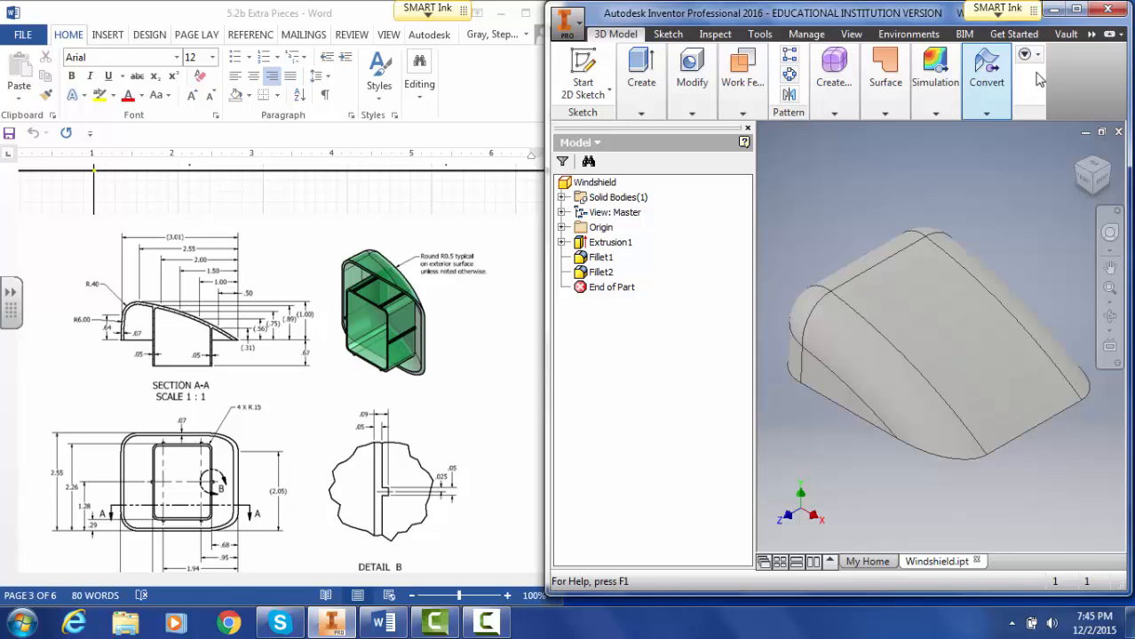
pyautogui.click(1078, 9)
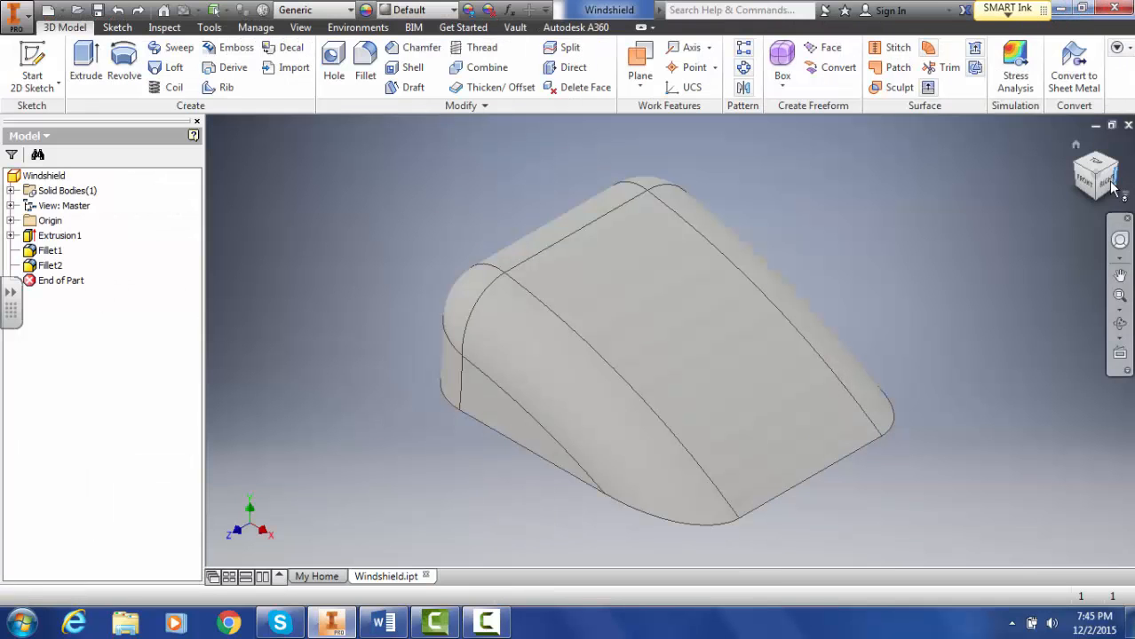
pyautogui.click(1099, 206)
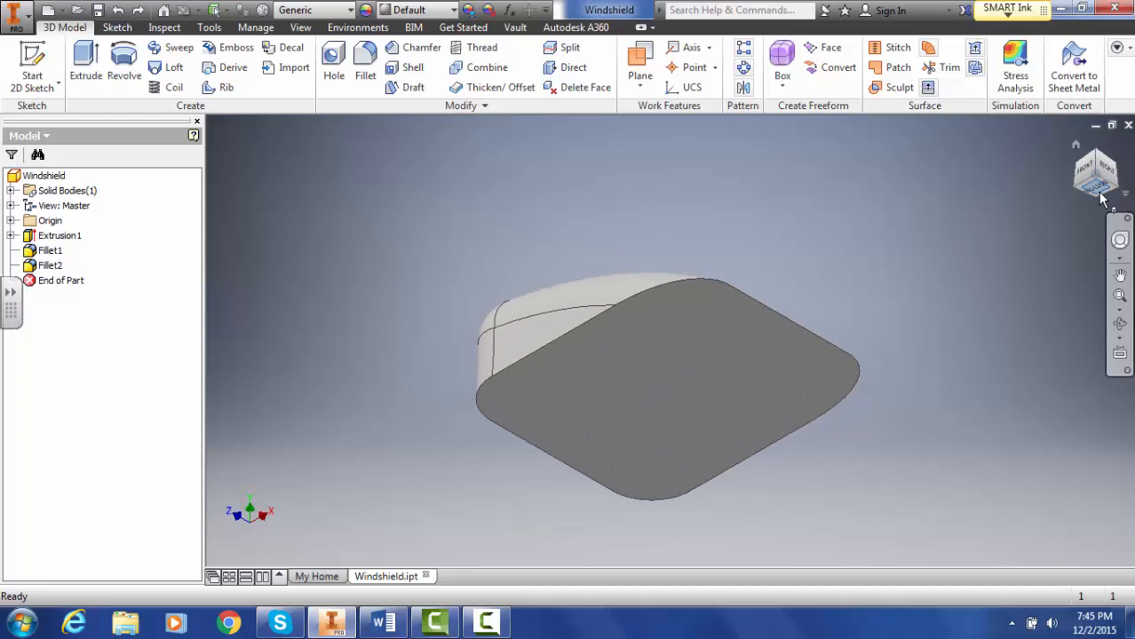
pyautogui.click(1099, 200)
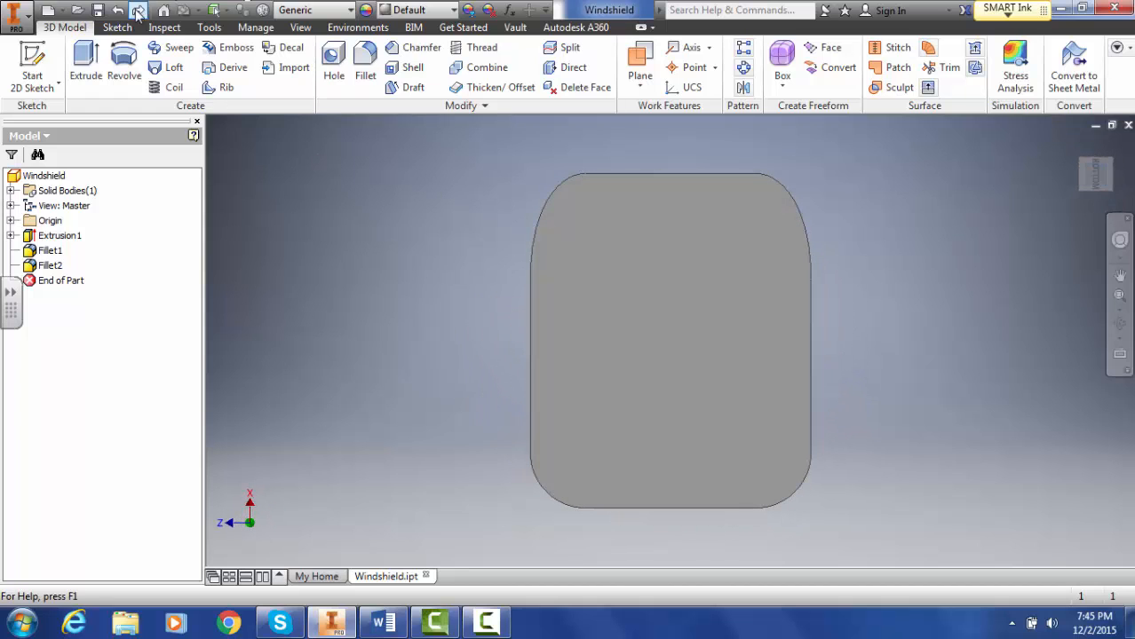
pyautogui.click(407, 71)
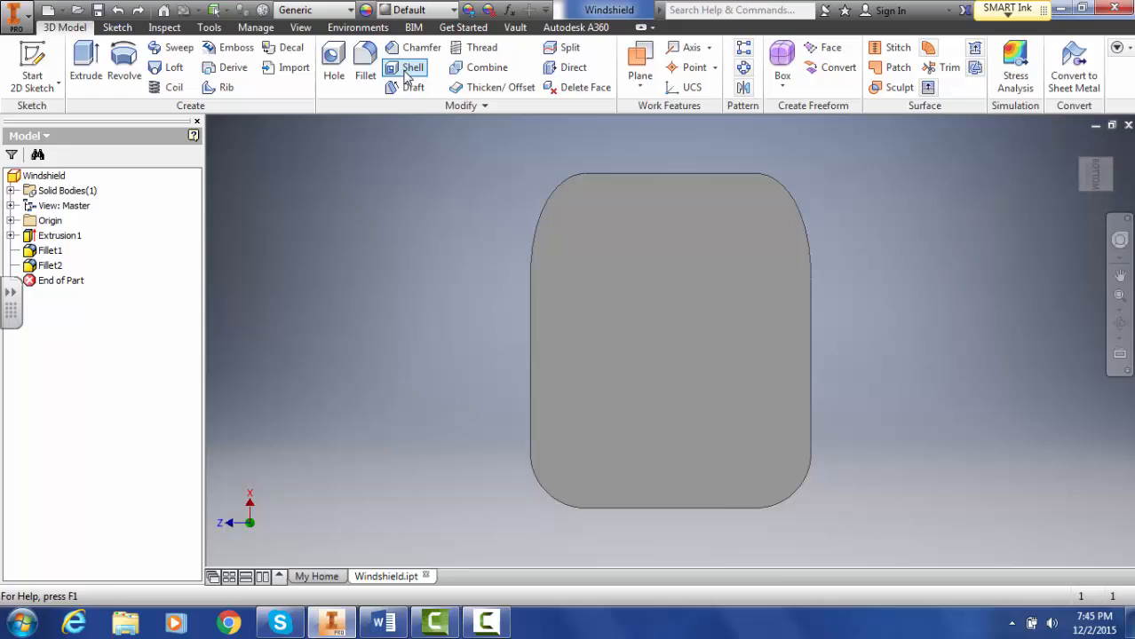
pyautogui.click(646, 239)
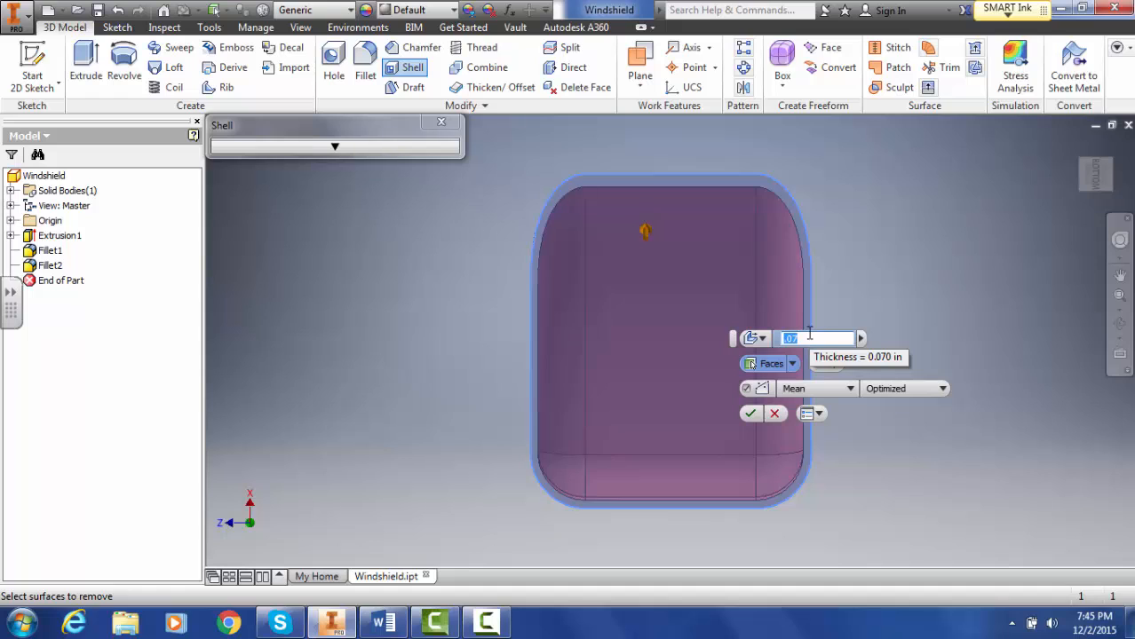
pyautogui.click(750, 414)
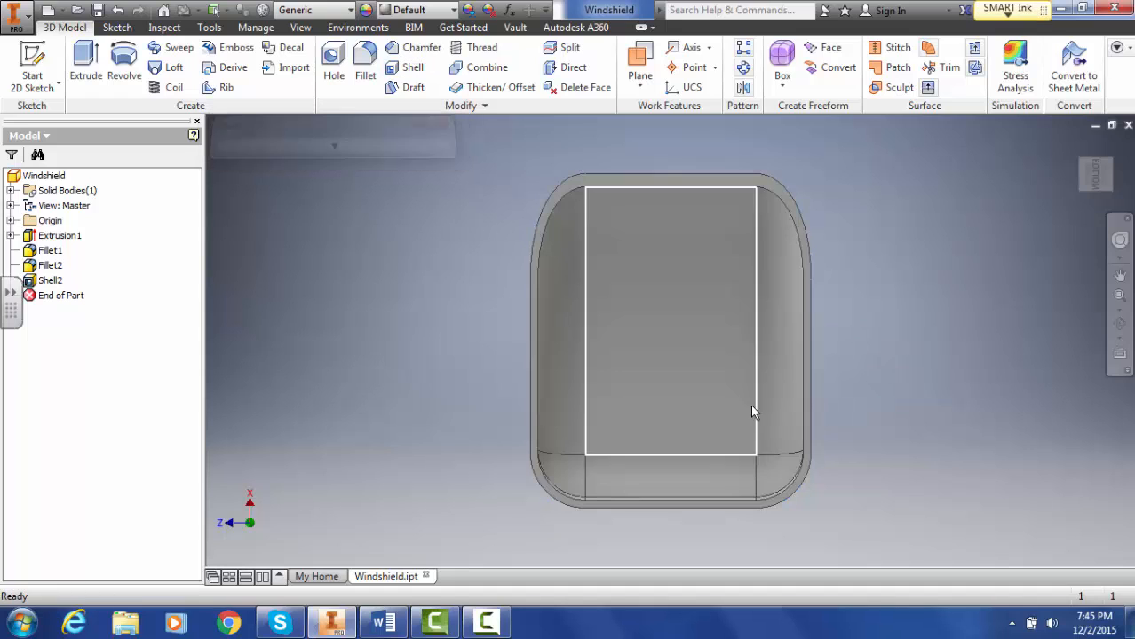
pyautogui.click(1116, 170)
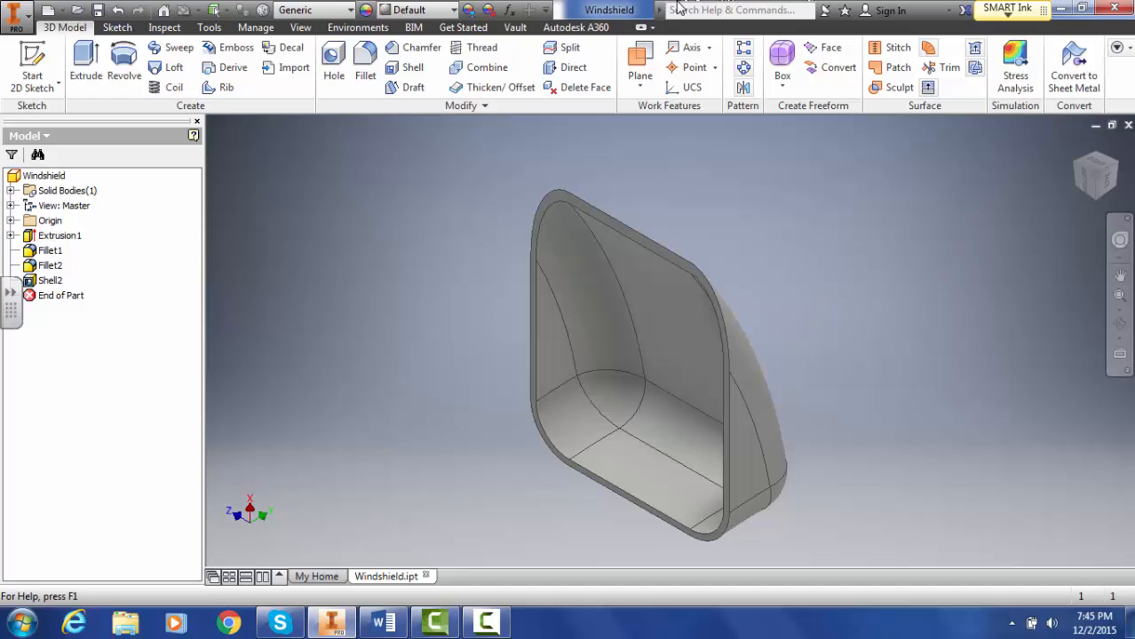
pyautogui.click(16, 15)
pyautogui.click(40, 146)
pyautogui.click(486, 622)
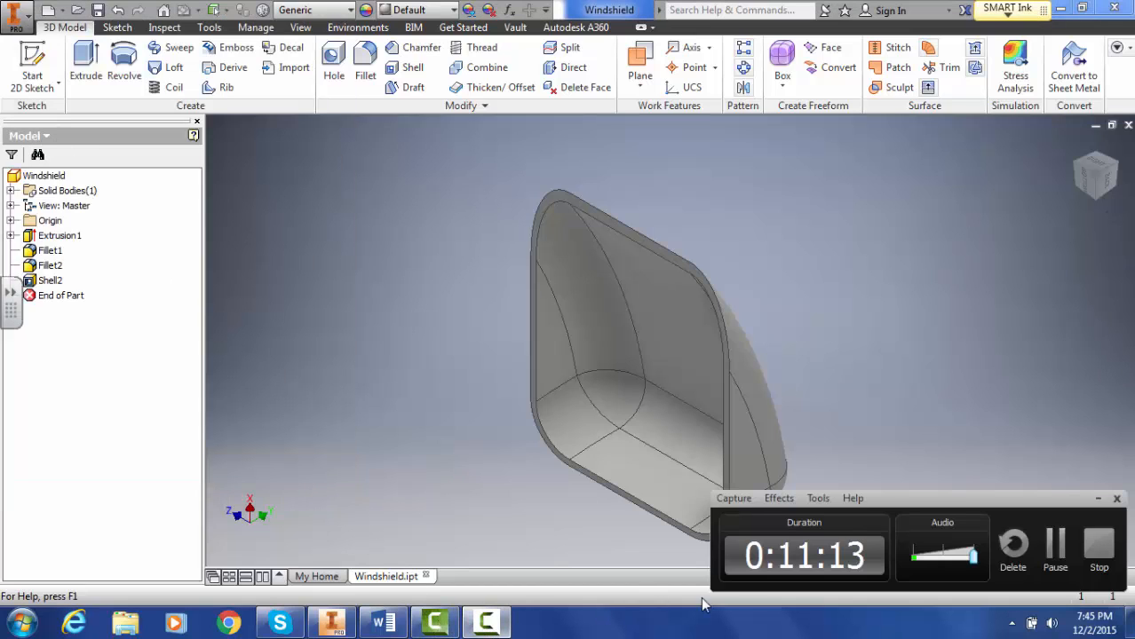
pyautogui.click(1054, 545)
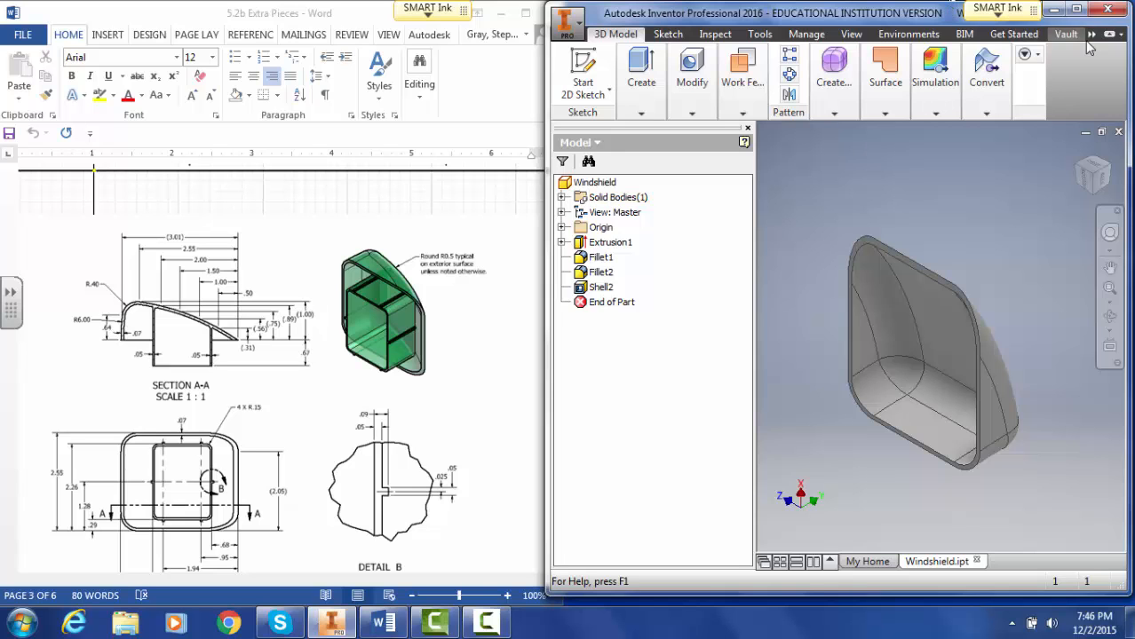
# Create an offset work plane on the flat rim face of the shelled opening with a 0 in offset
pyautogui.click(1078, 9)
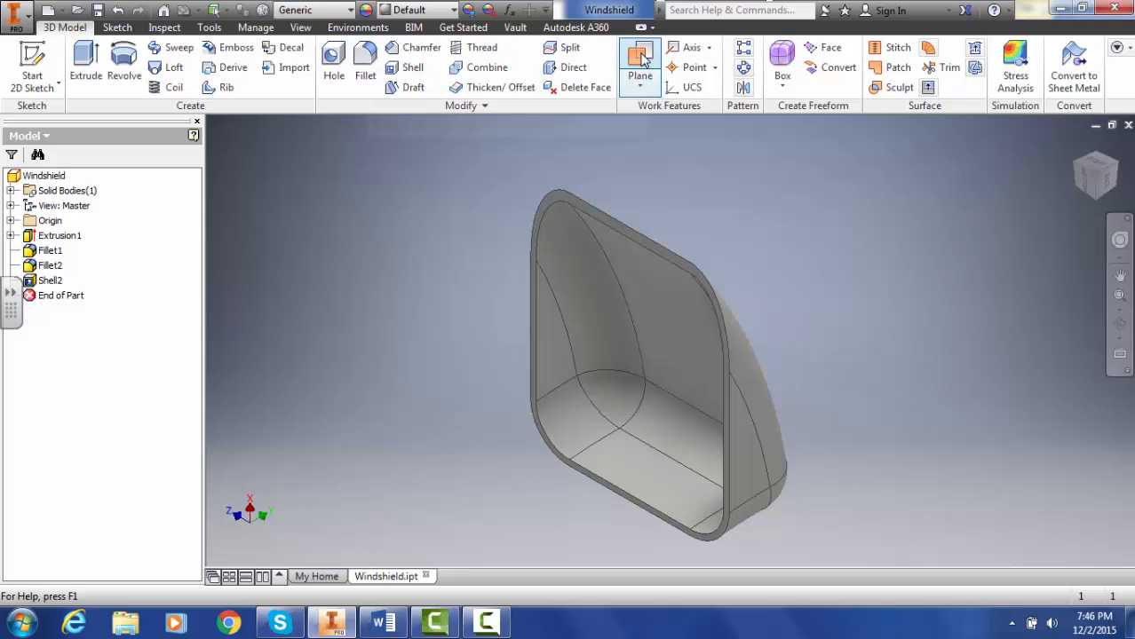
pyautogui.click(642, 96)
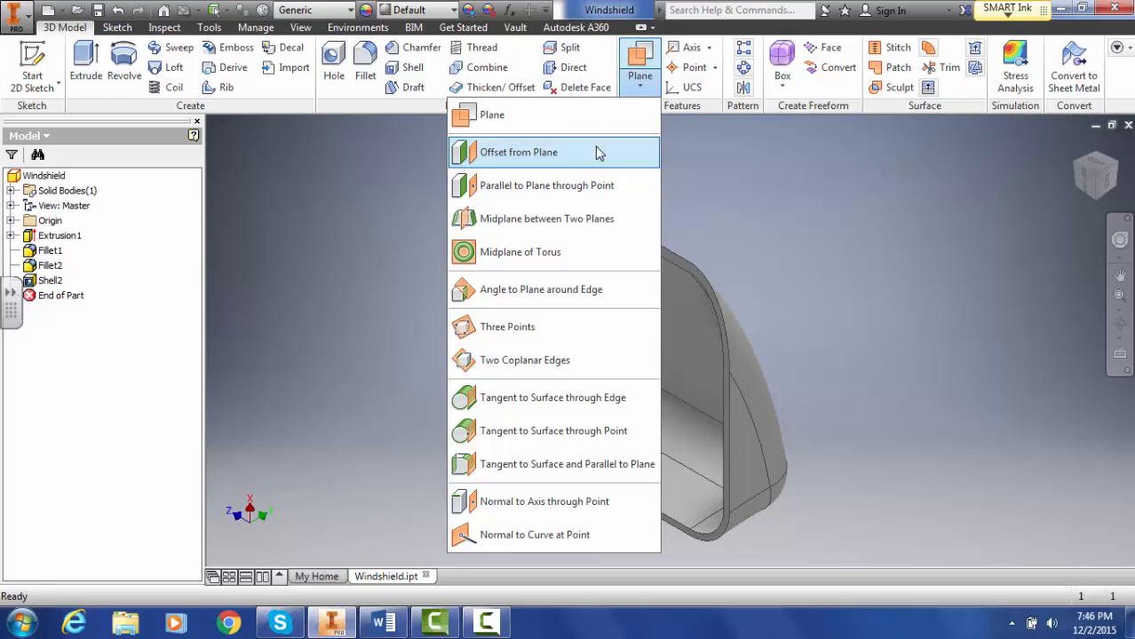
pyautogui.click(577, 154)
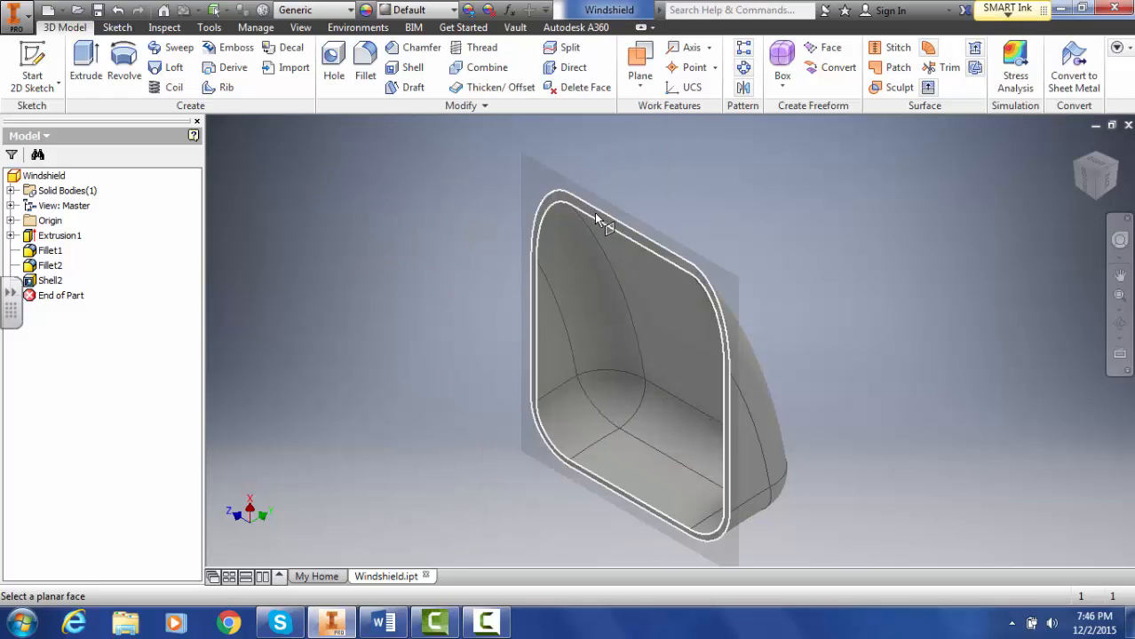
pyautogui.click(595, 215)
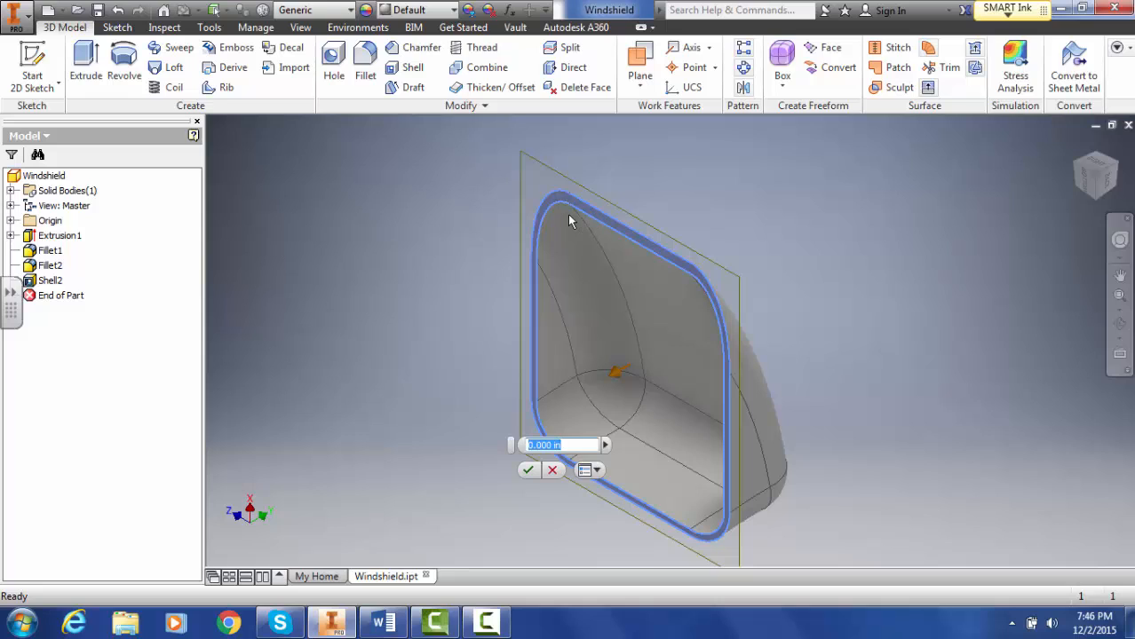
pyautogui.click(530, 470)
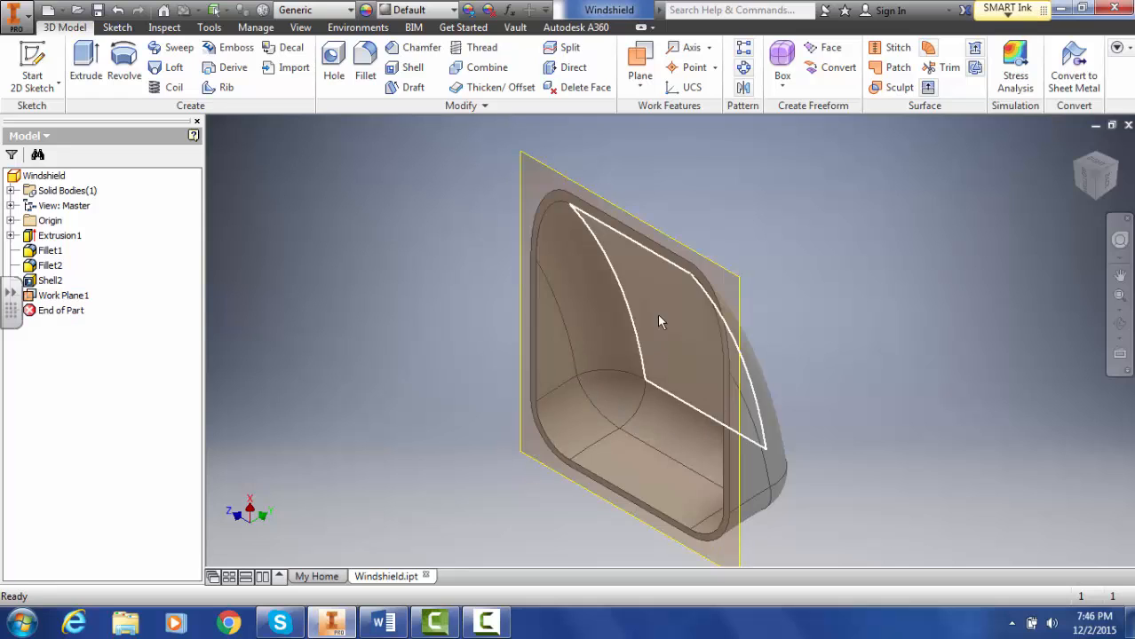
pyautogui.click(731, 278)
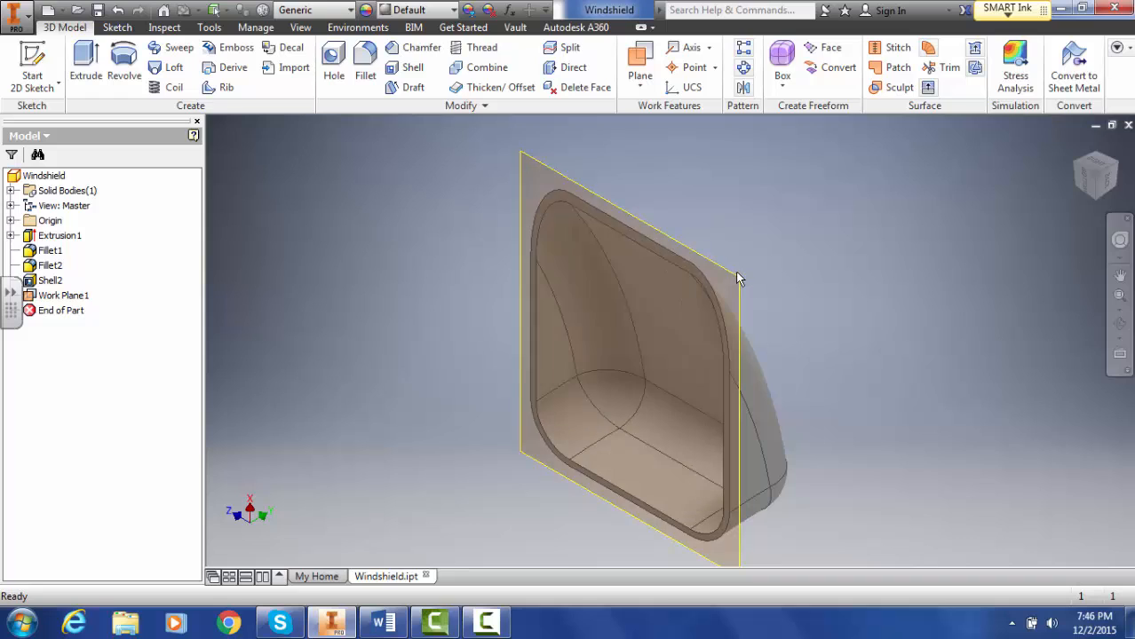
pyautogui.press('Escape')
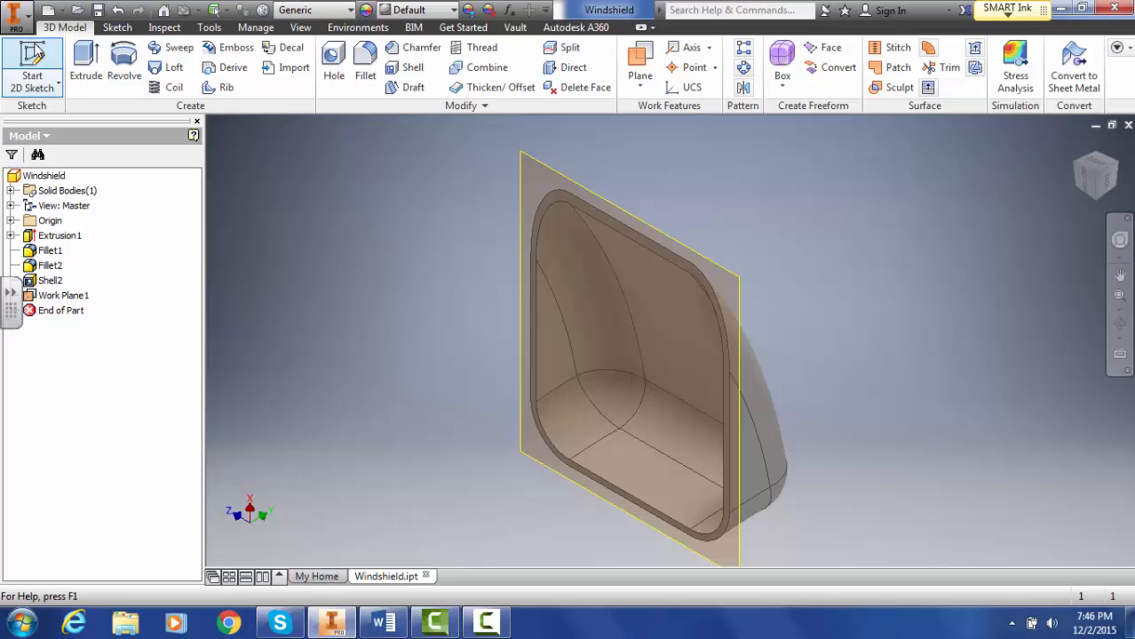
# Start a 2D sketch on the new work plane and orient it to match the bottom view in the Word drawing
pyautogui.click(32, 56)
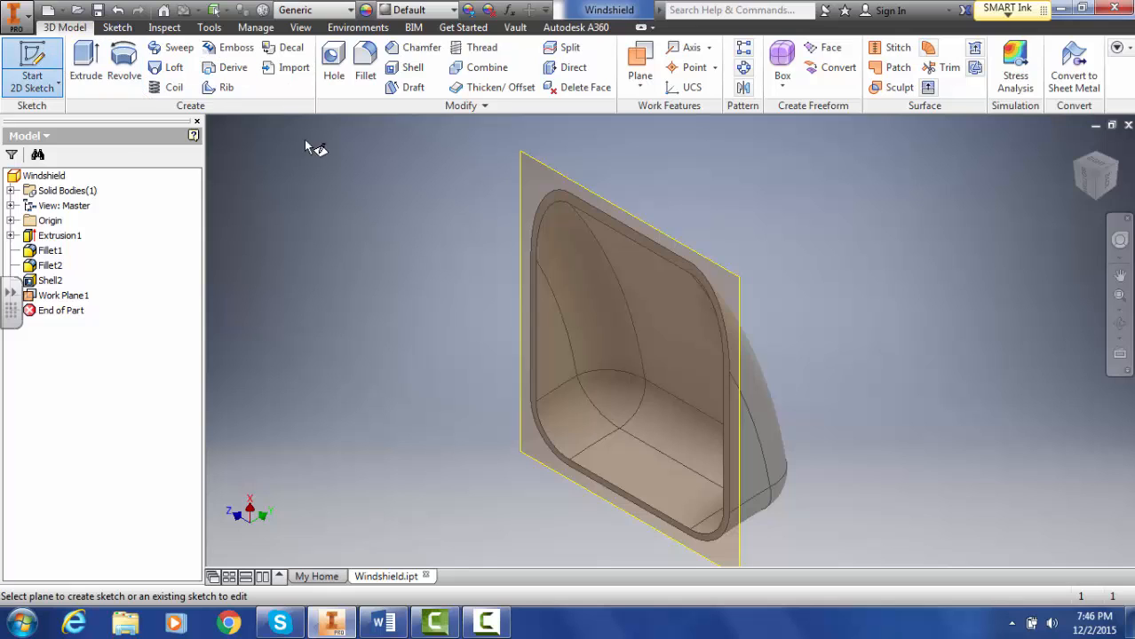
pyautogui.click(535, 168)
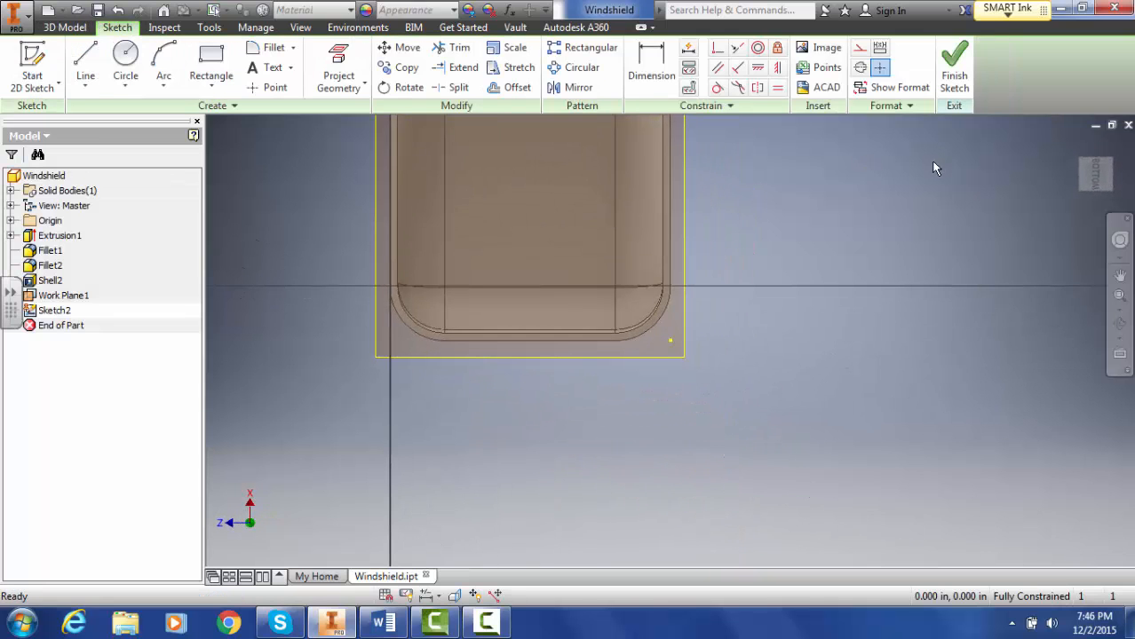
pyautogui.moveTo(769, 217)
pyautogui.mouseDown(button='middle')
pyautogui.moveTo(739, 499)
pyautogui.moveTo(846, 360)
pyautogui.mouseUp(button='middle')
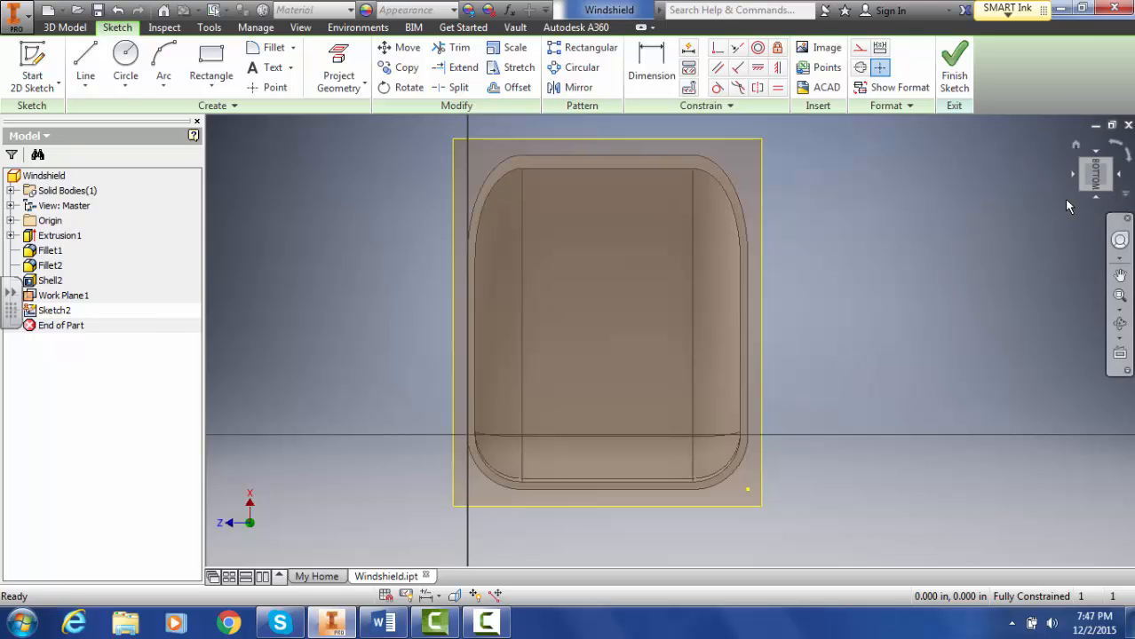
pyautogui.click(1083, 9)
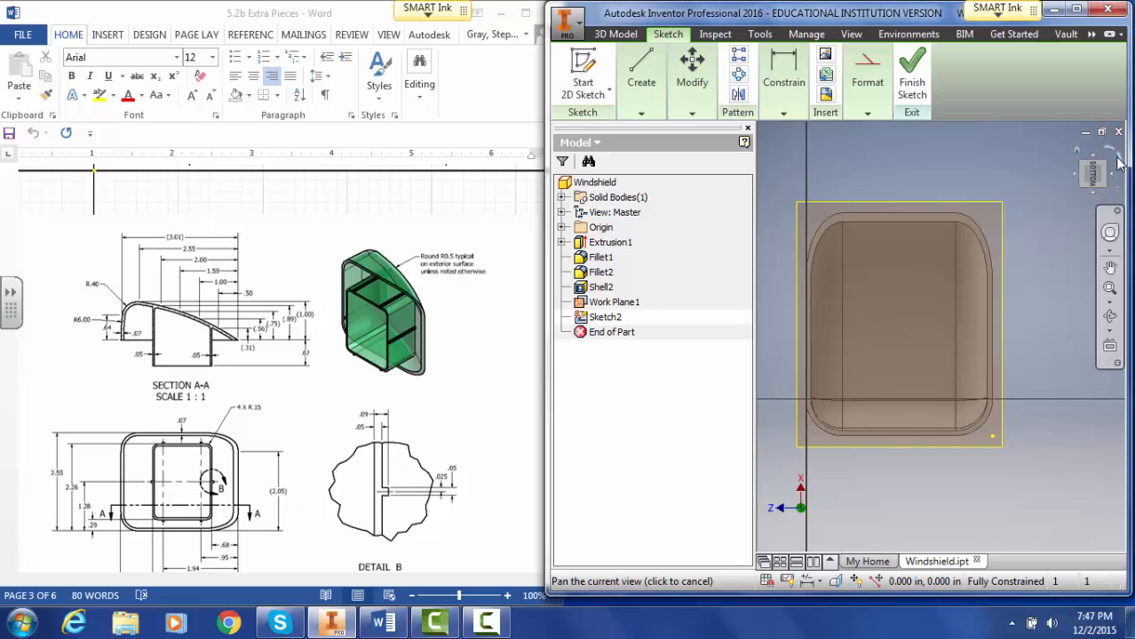
pyautogui.click(1116, 158)
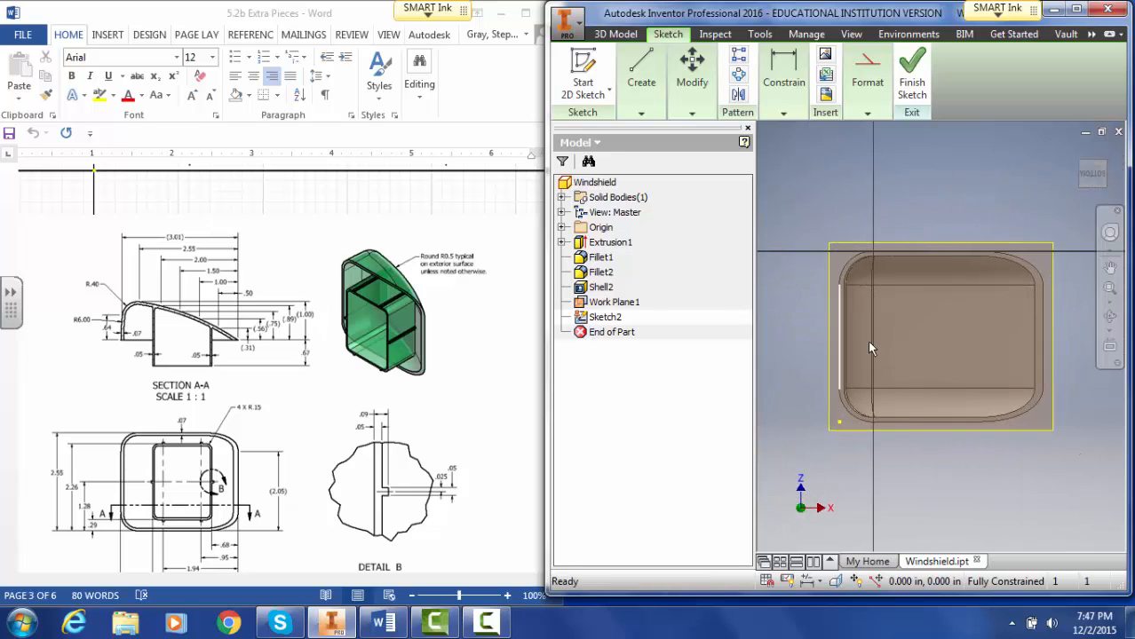
pyautogui.click(779, 114)
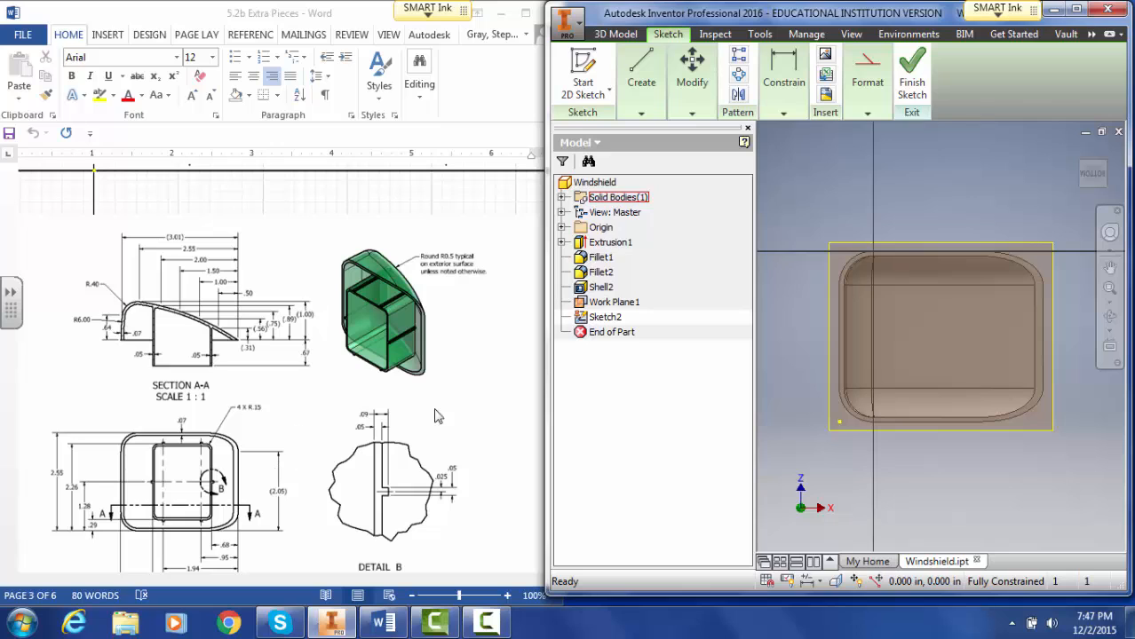
pyautogui.click(193, 8)
pyautogui.scroll(-1, 412, 506)
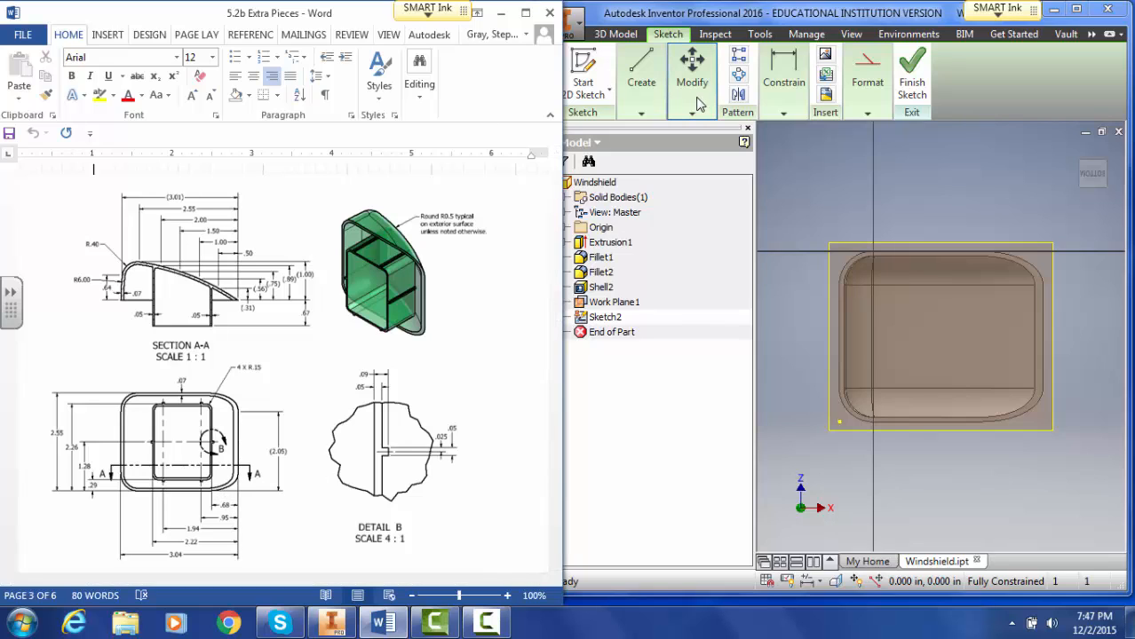
pyautogui.click(1076, 9)
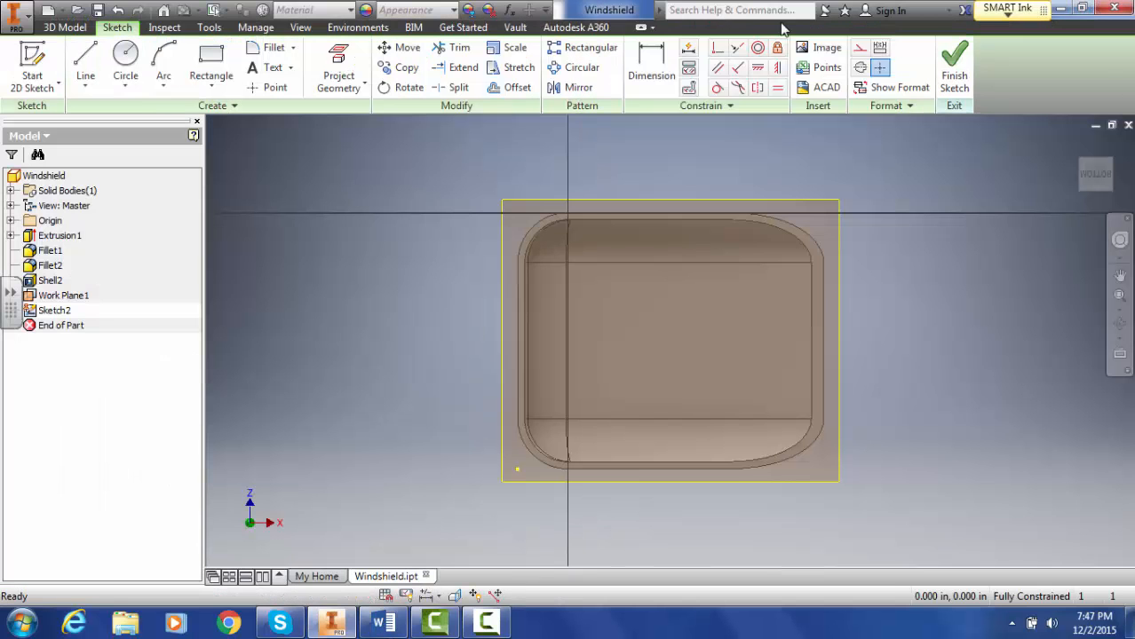
# Draw a two-point rectangle inside the shell opening, its left side about 2.34 in from the rim's right outer edge
pyautogui.click(211, 62)
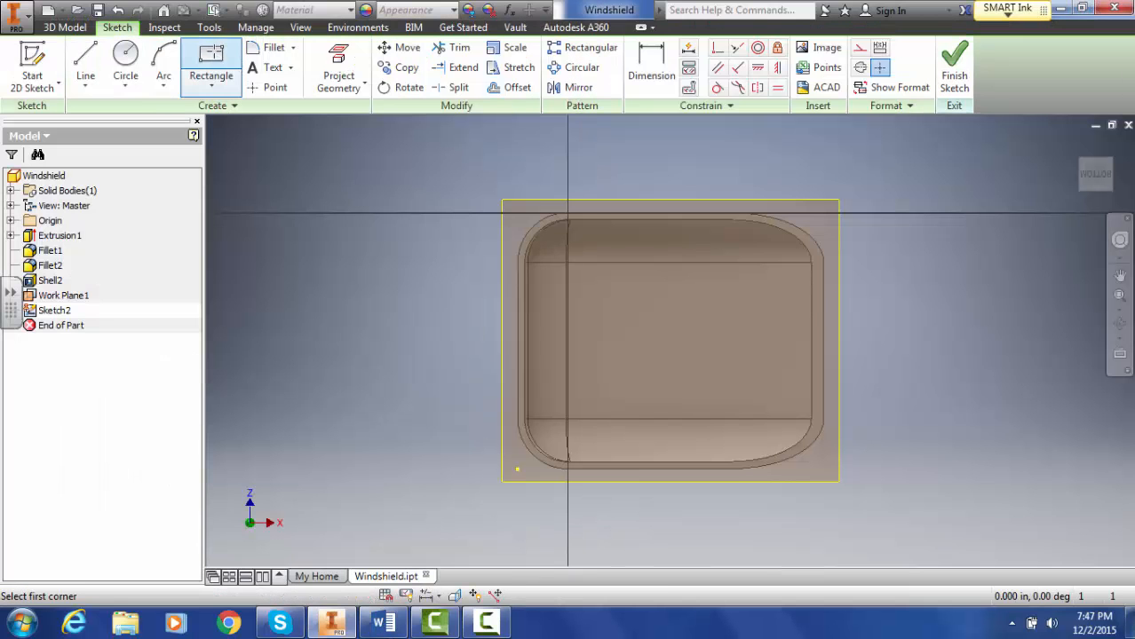
pyautogui.click(593, 265)
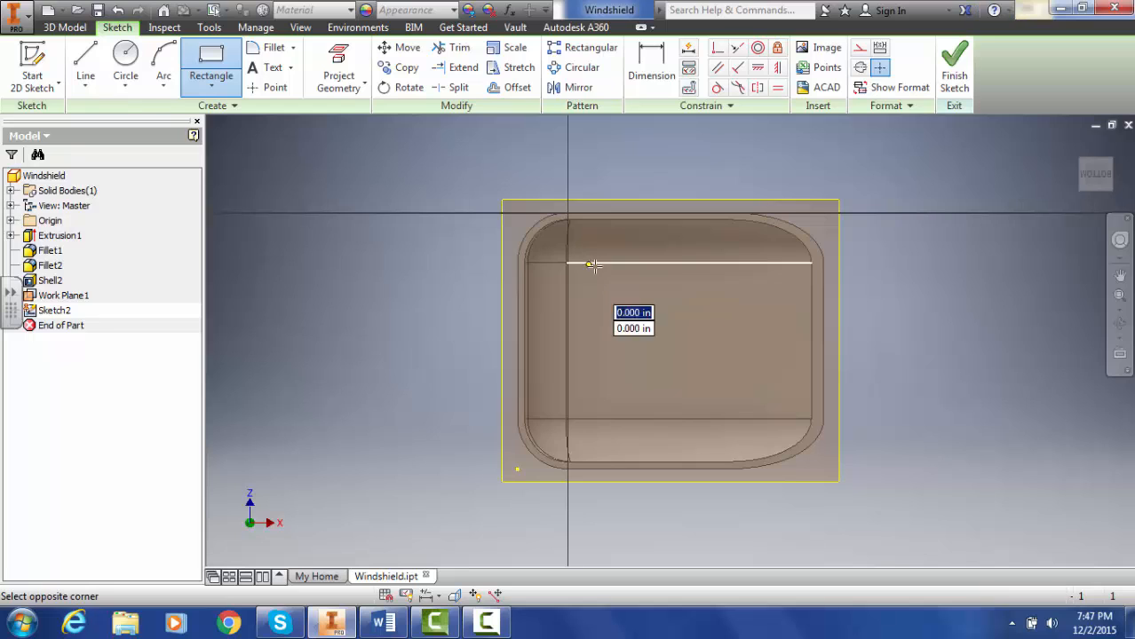
pyautogui.click(778, 411)
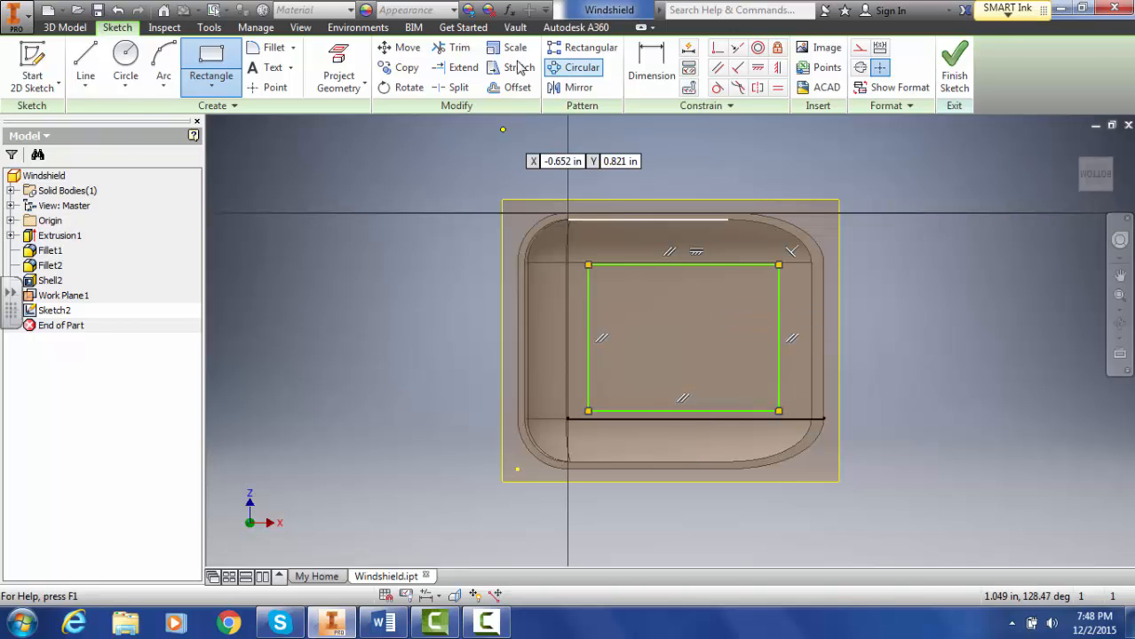
# Check the Word drawing and dimension the rectangle's left side 2.22 in from the rim's right outer edge
pyautogui.click(1080, 8)
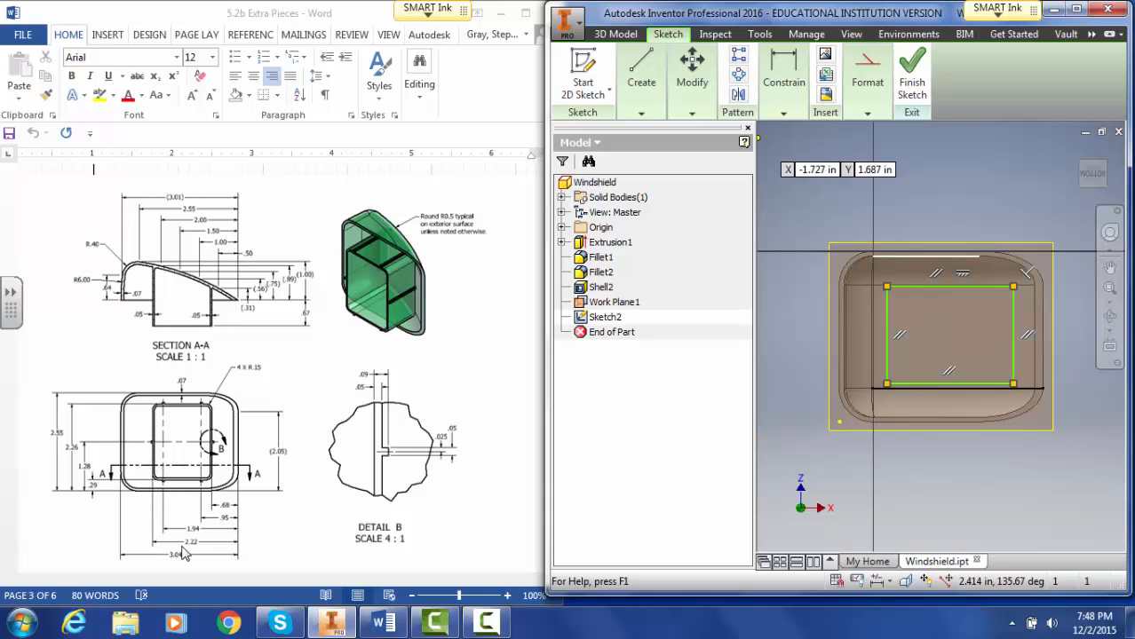
pyautogui.click(1077, 8)
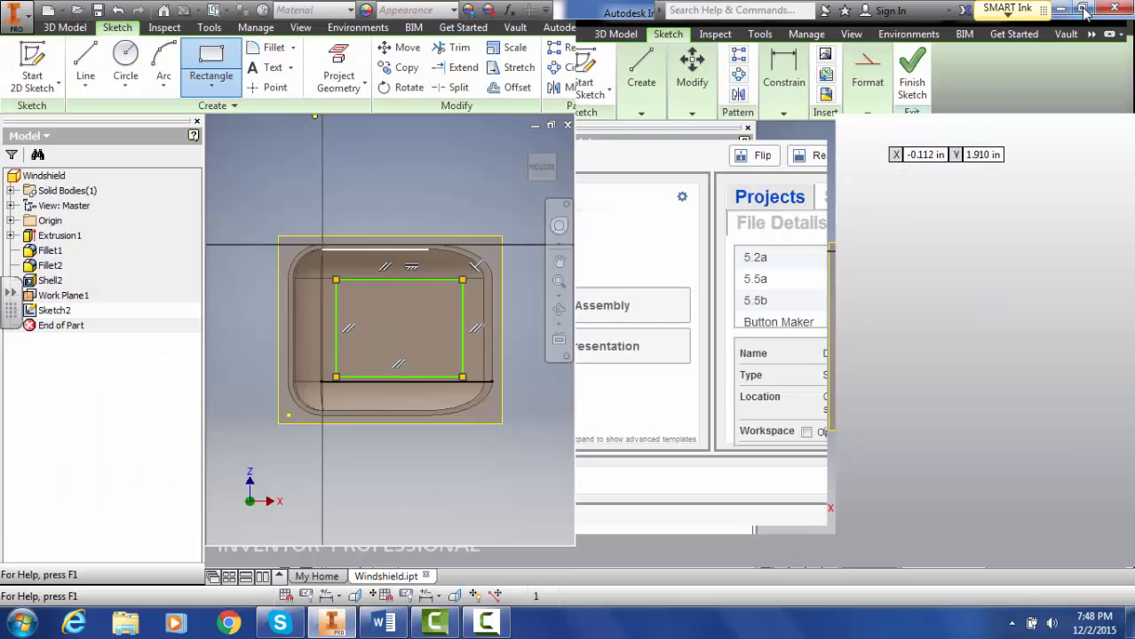
pyautogui.click(657, 60)
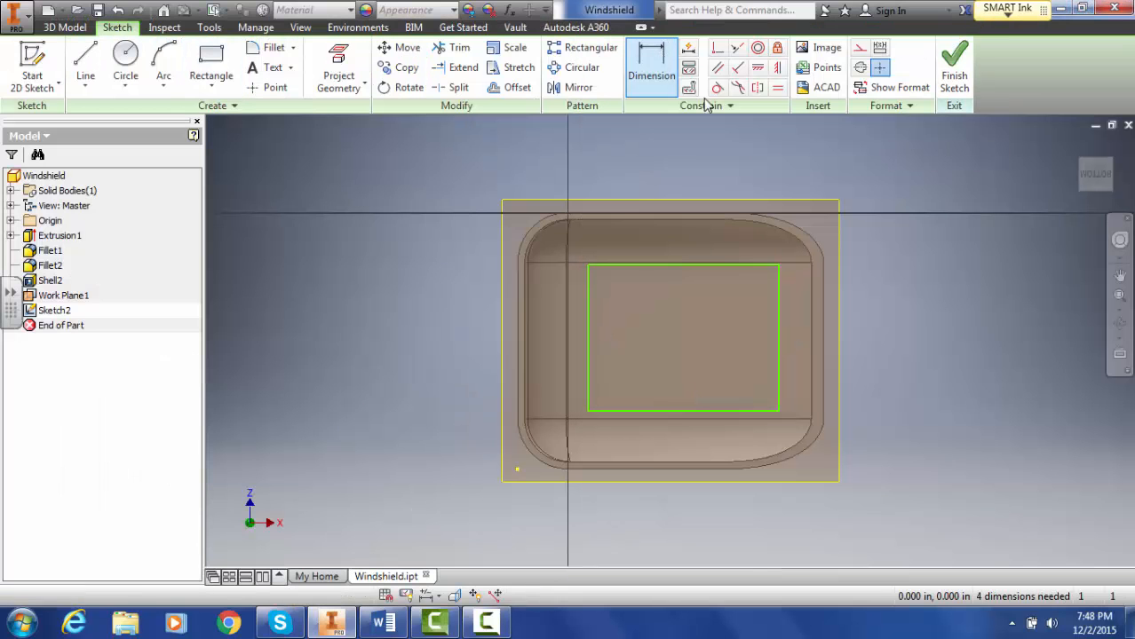
pyautogui.click(820, 329)
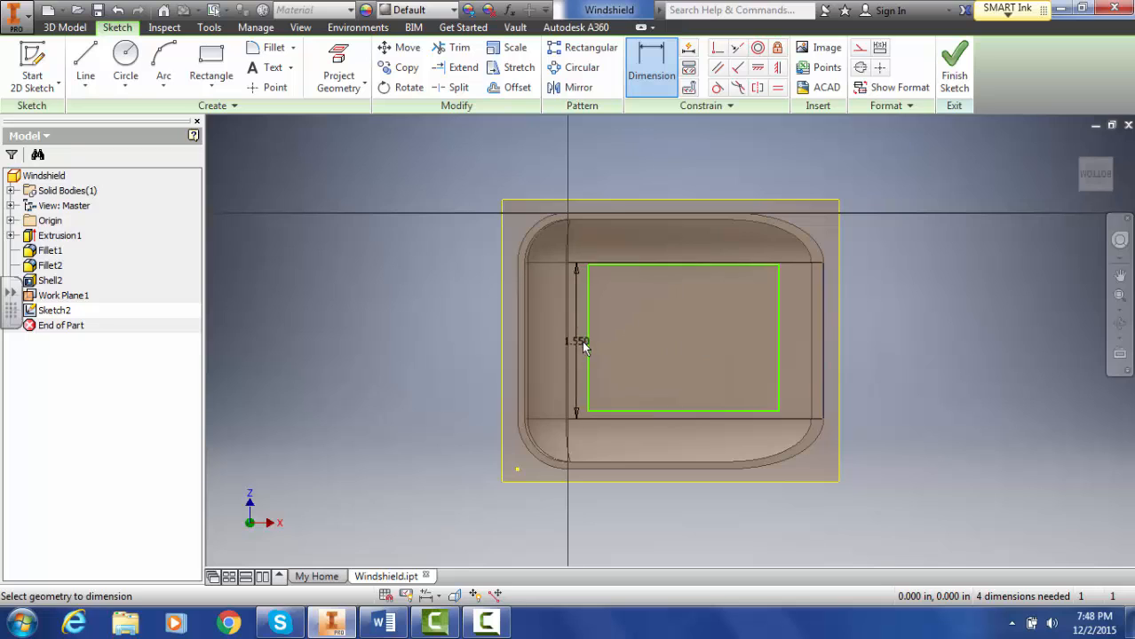
pyautogui.click(586, 337)
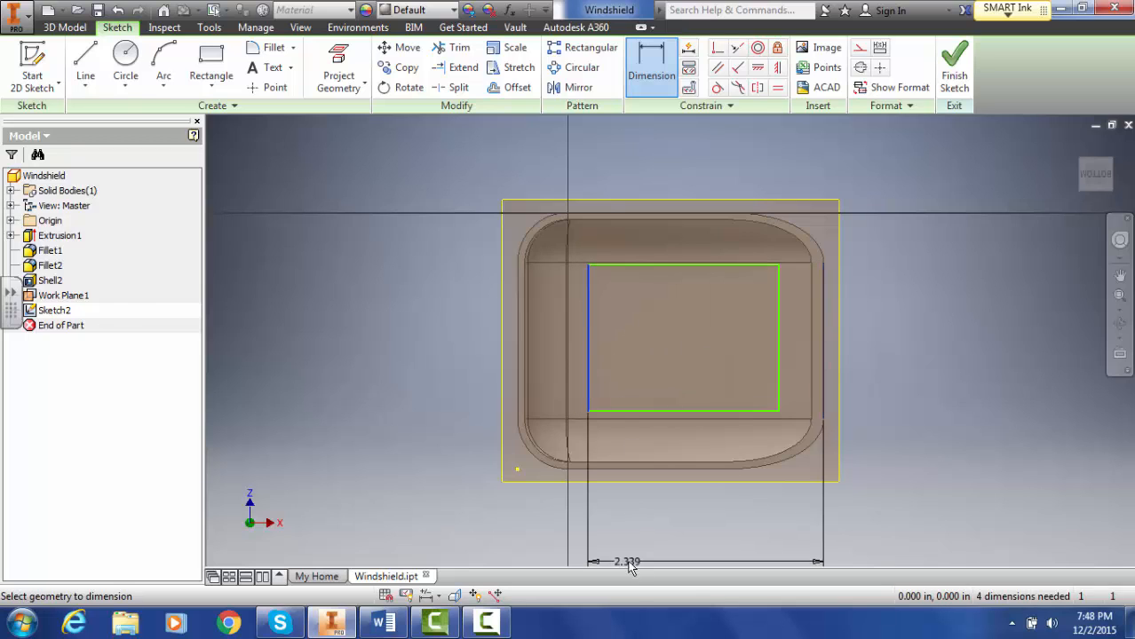
pyautogui.click(669, 518)
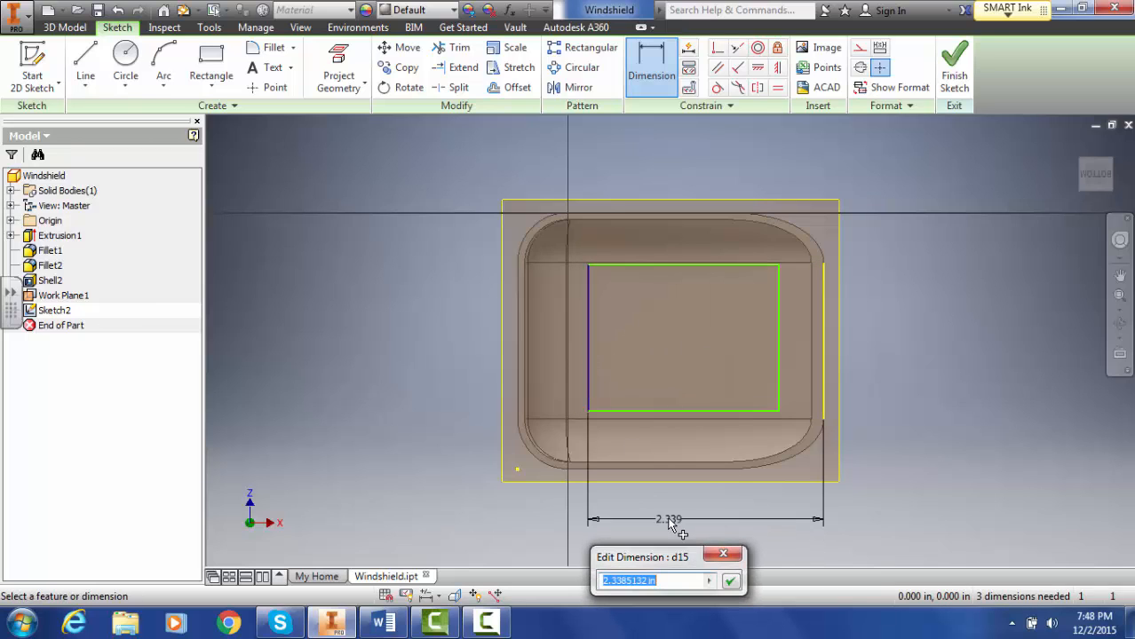
pyautogui.write('2.22')
pyautogui.press('Return')
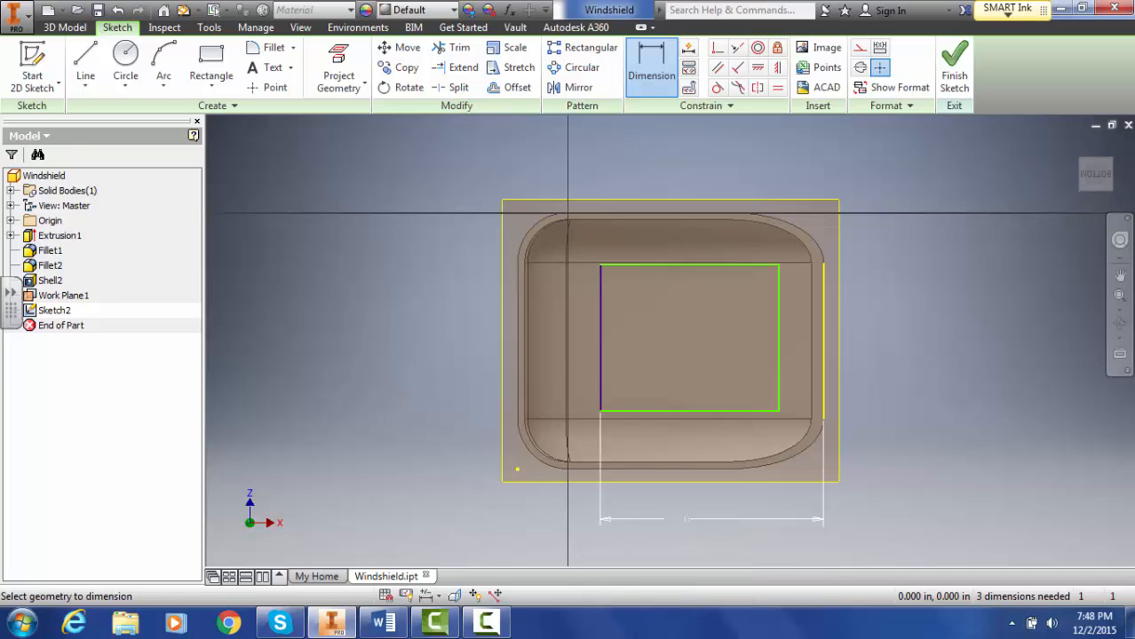
# Check the Word drawing and dimension the rectangle's right side 0.68 in from the rim's right outer edge
pyautogui.click(1081, 8)
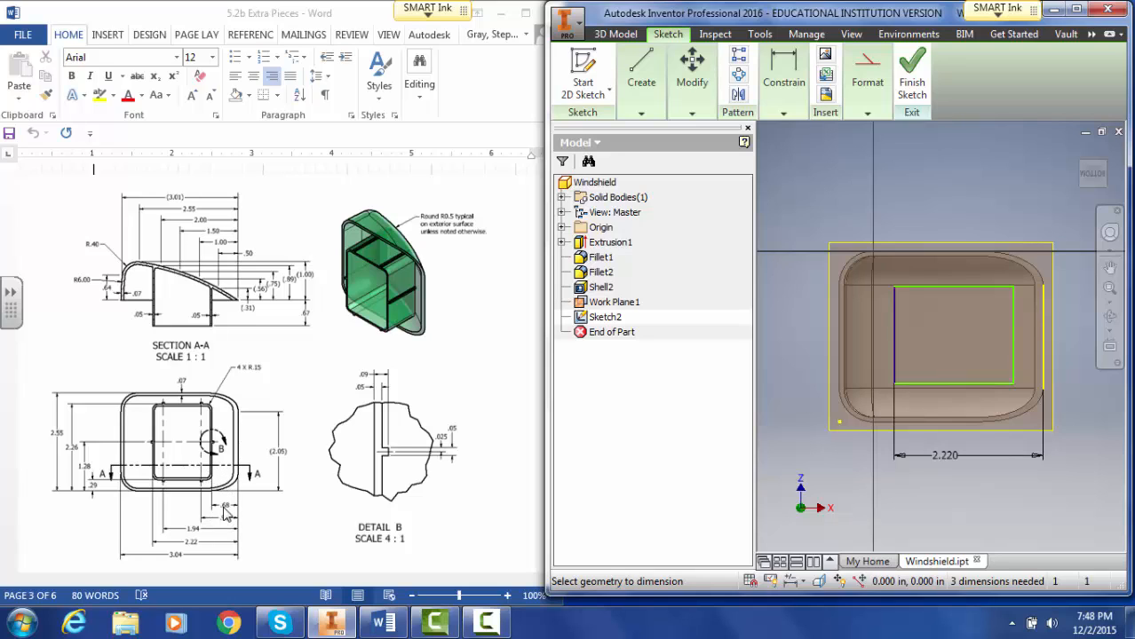
pyautogui.click(1076, 9)
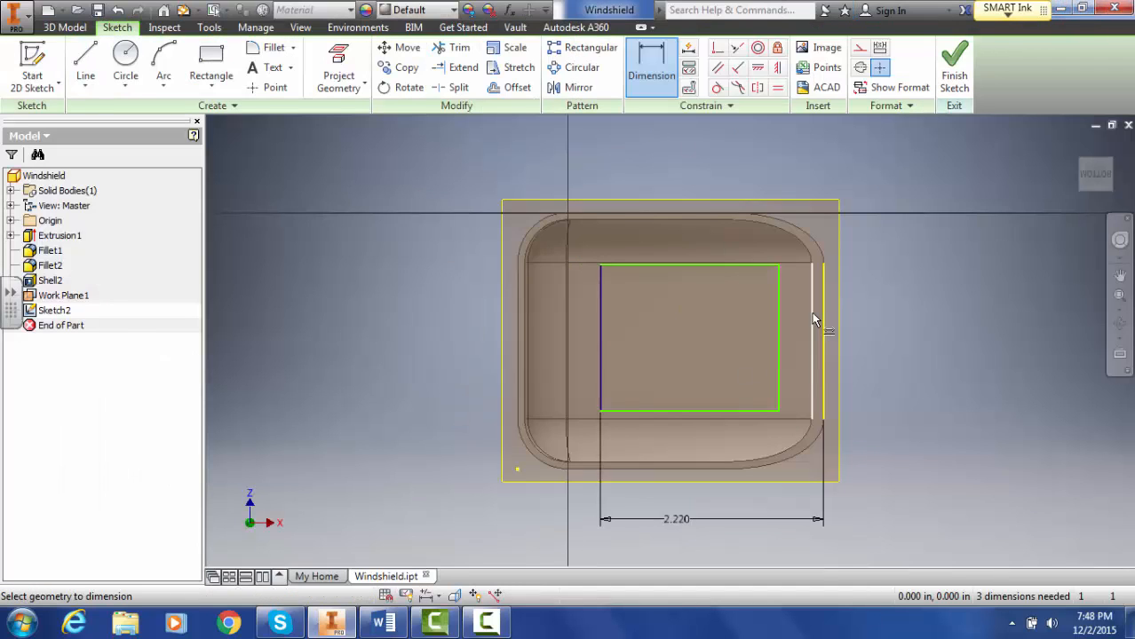
pyautogui.click(825, 313)
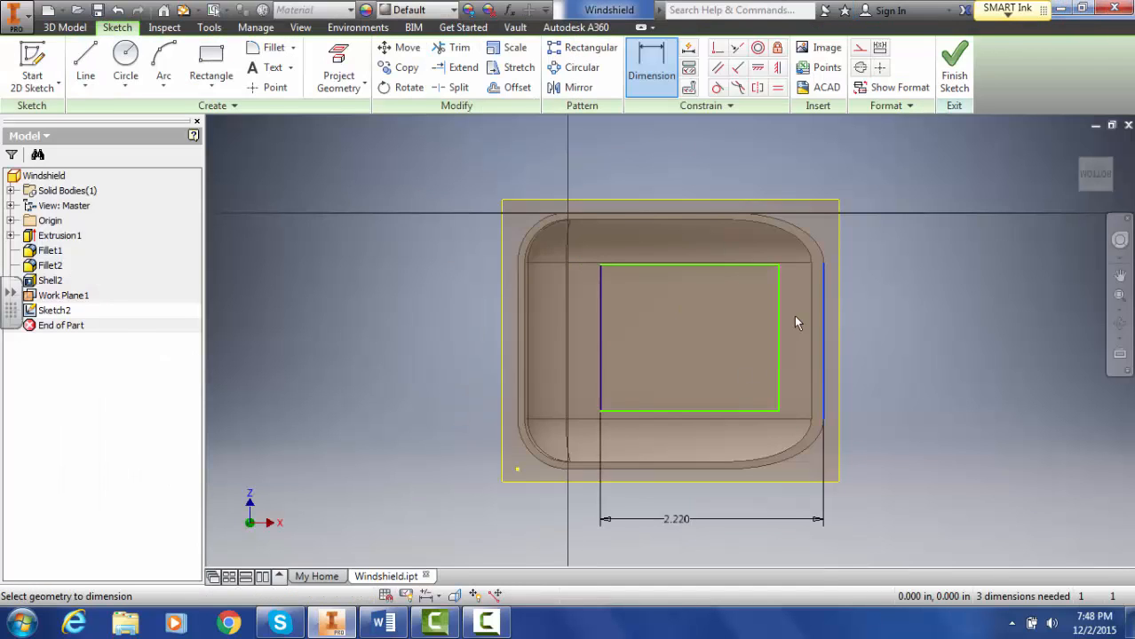
pyautogui.click(777, 322)
pyautogui.click(803, 495)
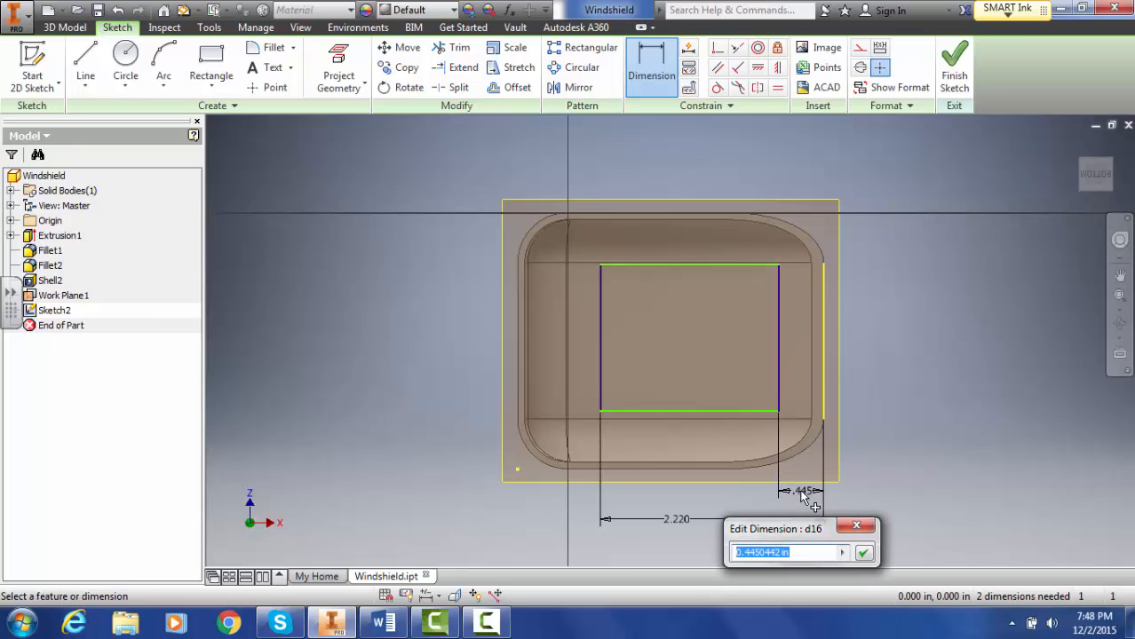
pyautogui.write('.65')
pyautogui.press('Return')
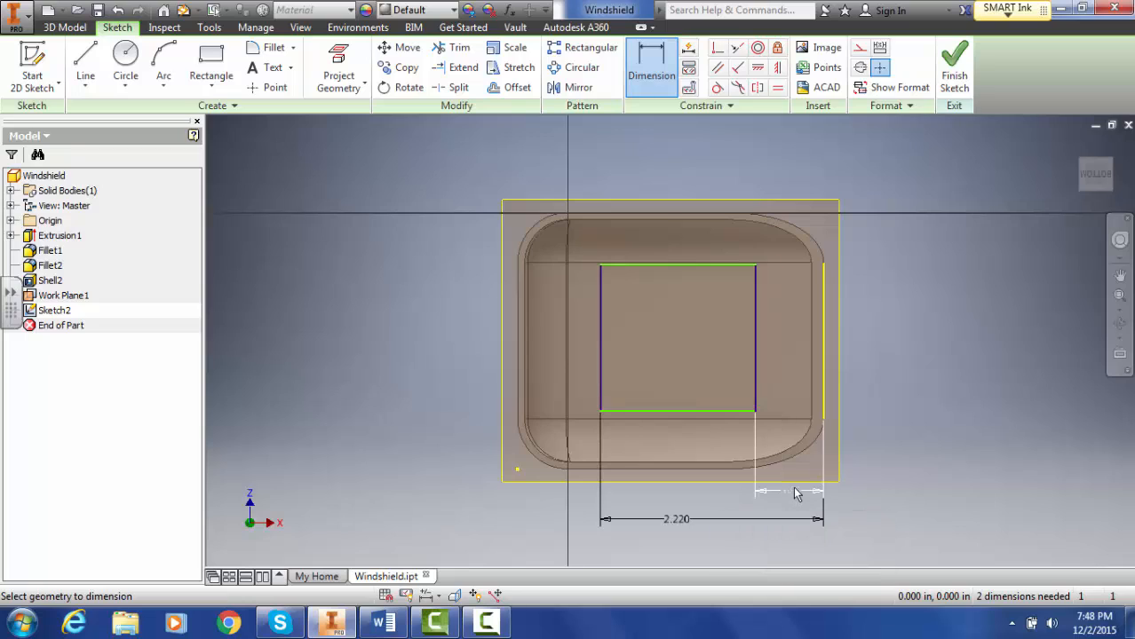
pyautogui.click(797, 488)
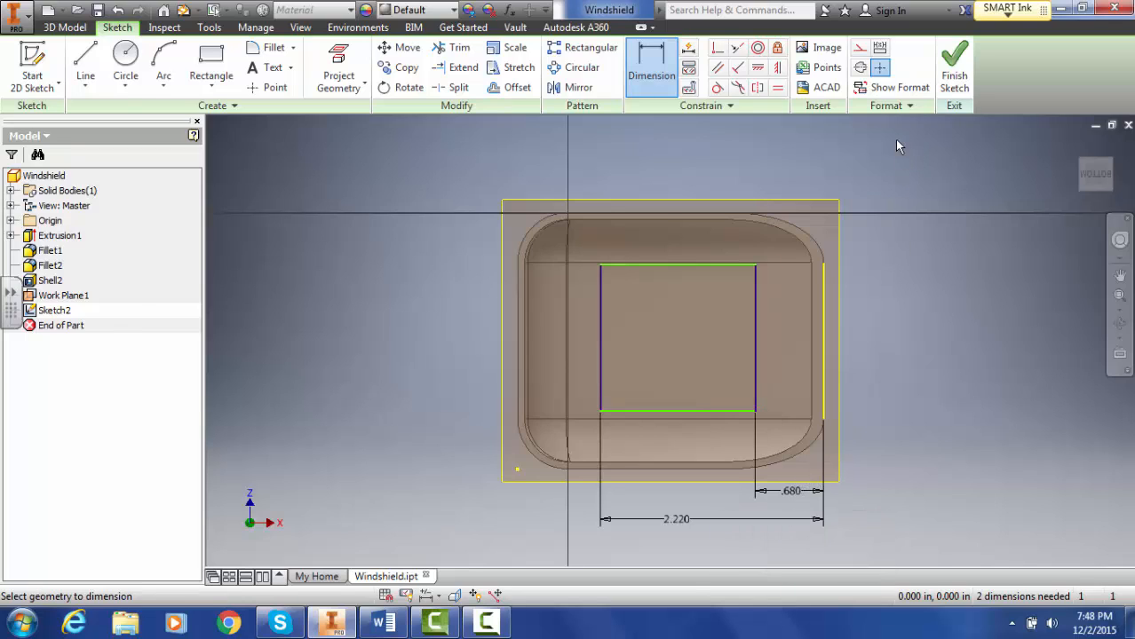
# Check the Word drawing and dimension the rectangle's top side 2.26 in from the rim's lower outer edge
pyautogui.click(1083, 8)
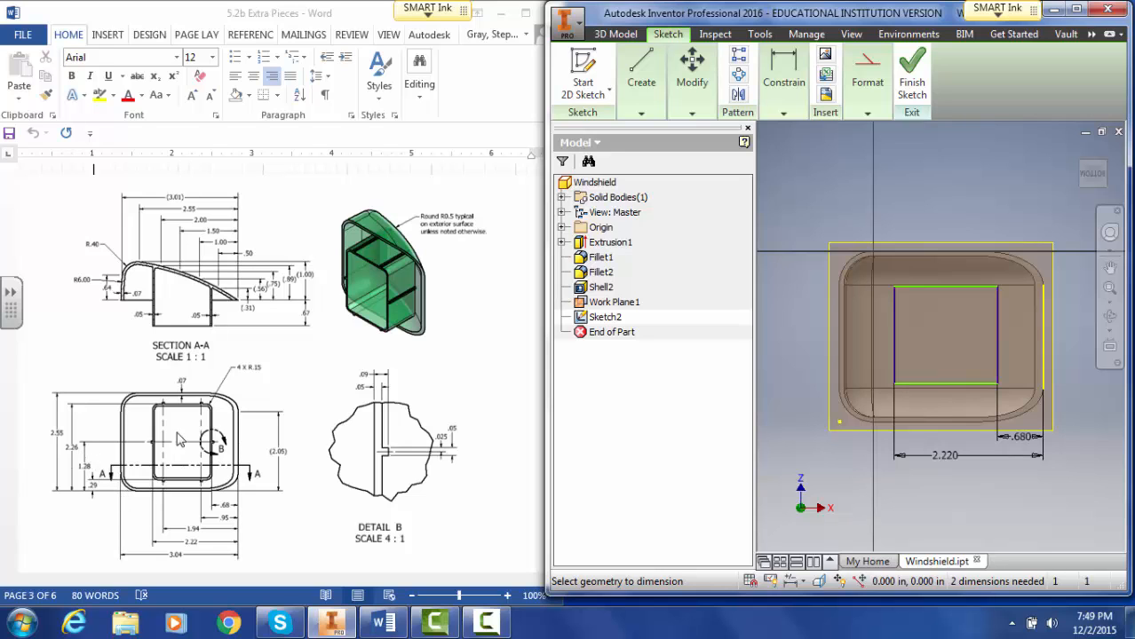
pyautogui.click(1075, 9)
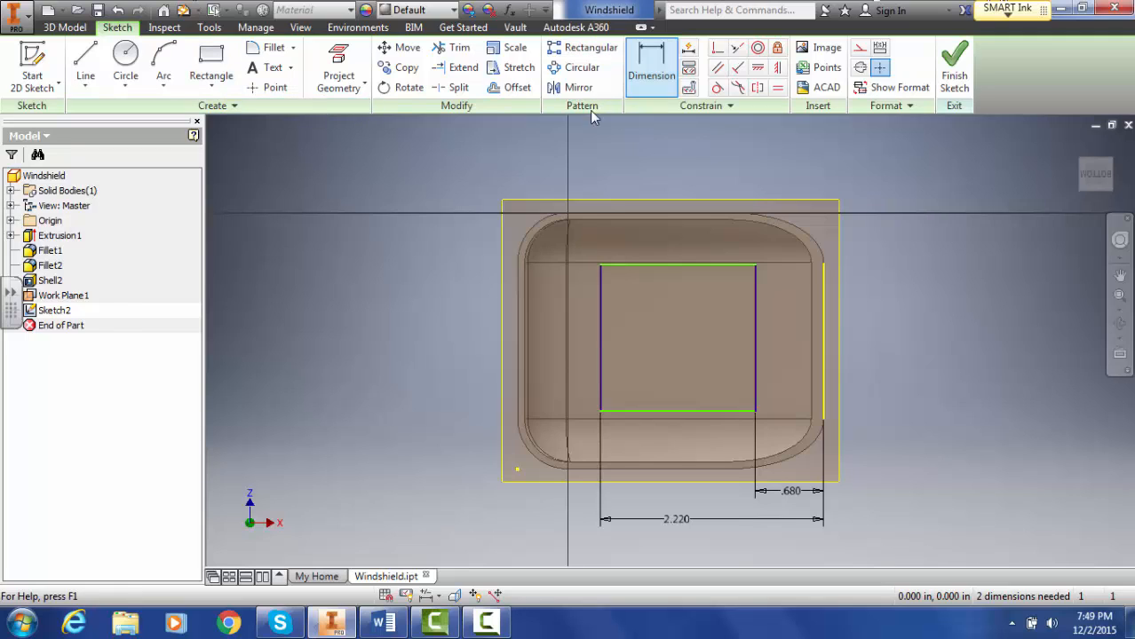
pyautogui.click(608, 263)
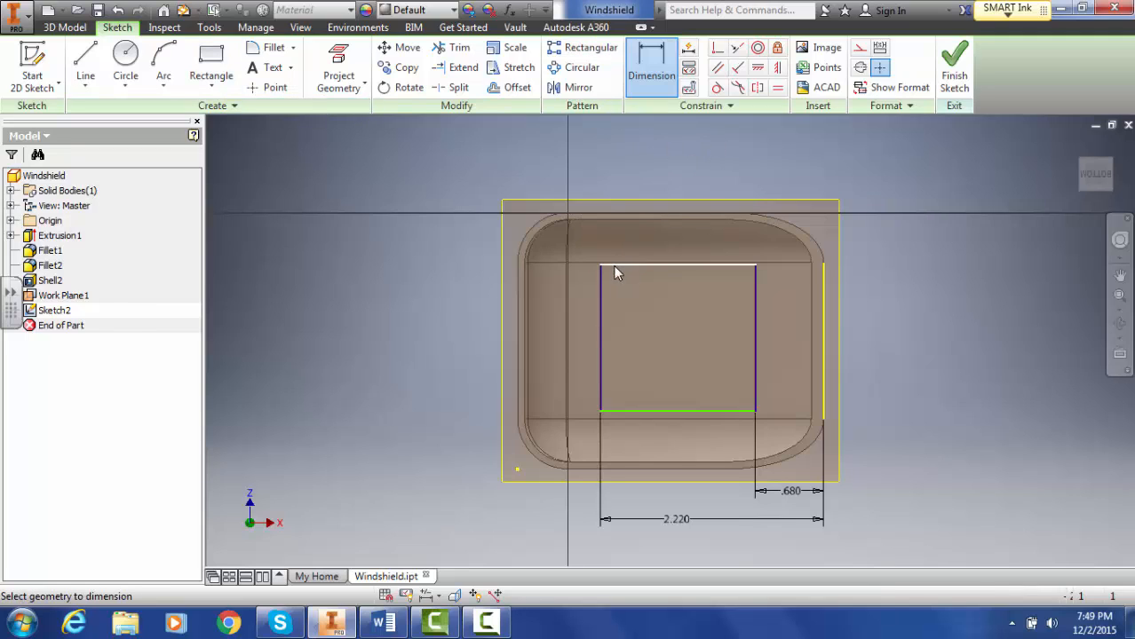
pyautogui.click(535, 548)
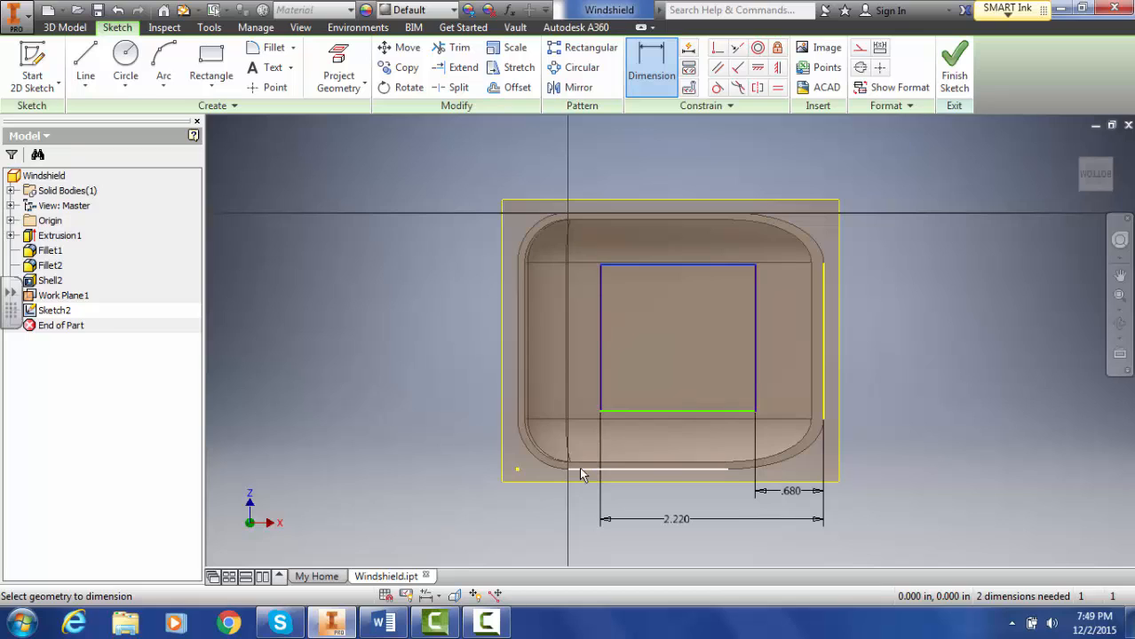
pyautogui.click(559, 480)
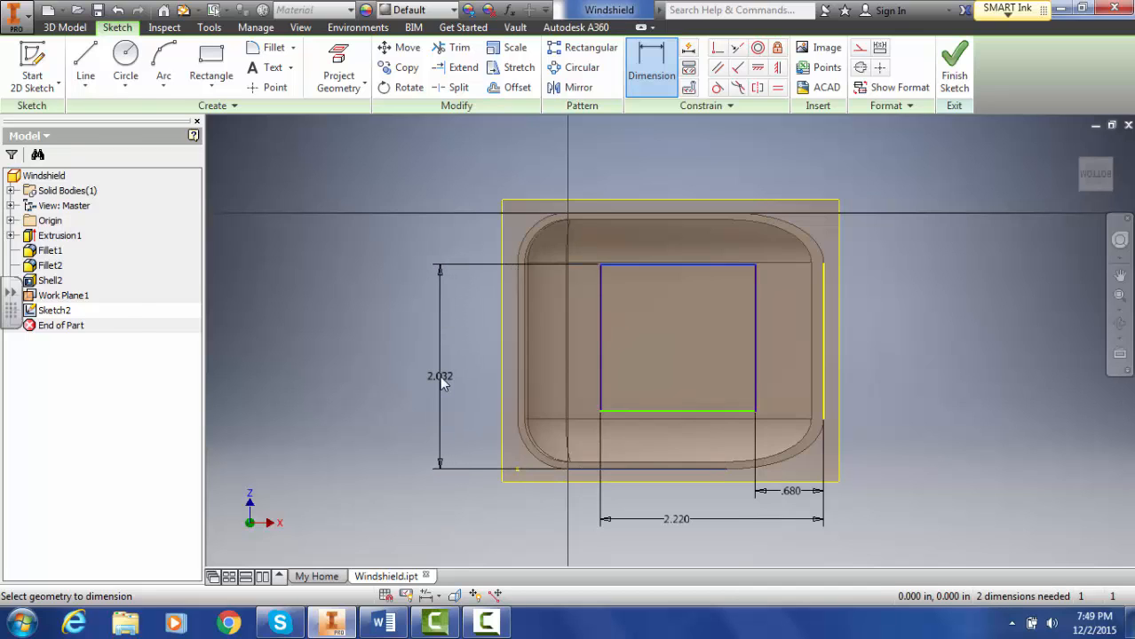
pyautogui.click(439, 376)
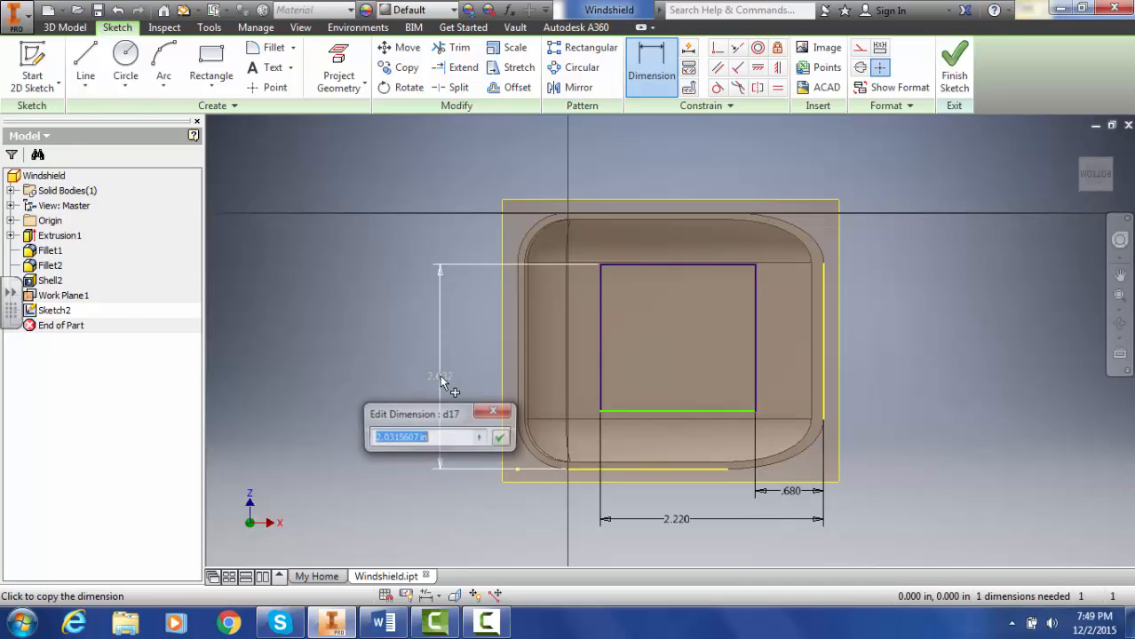
pyautogui.press('BackSpace')
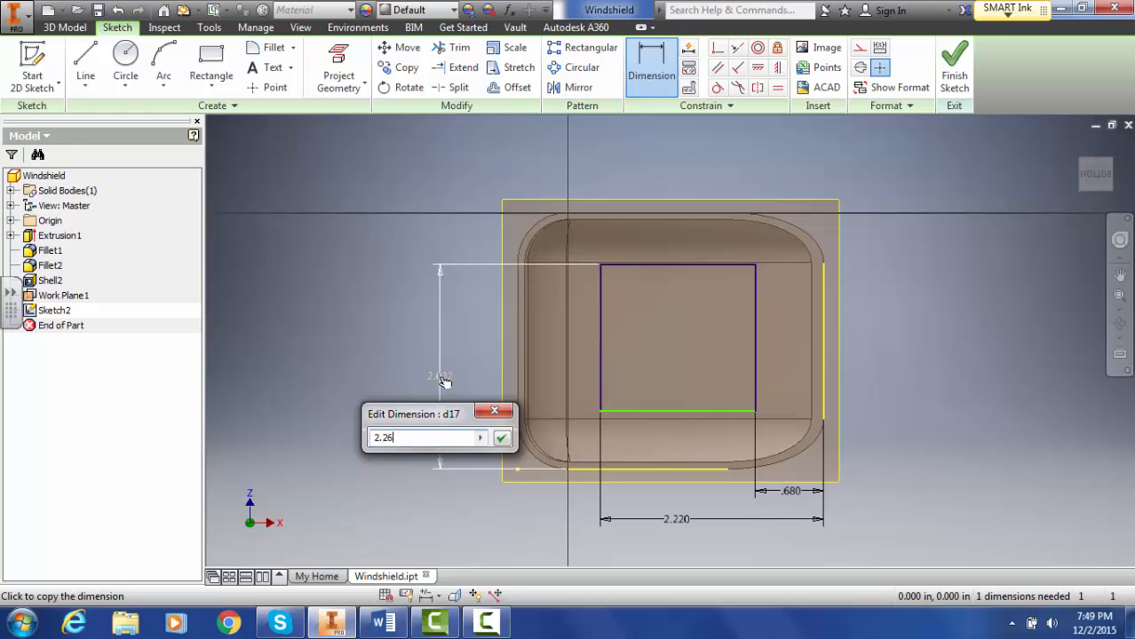
pyautogui.write('2.26')
pyautogui.press('Return')
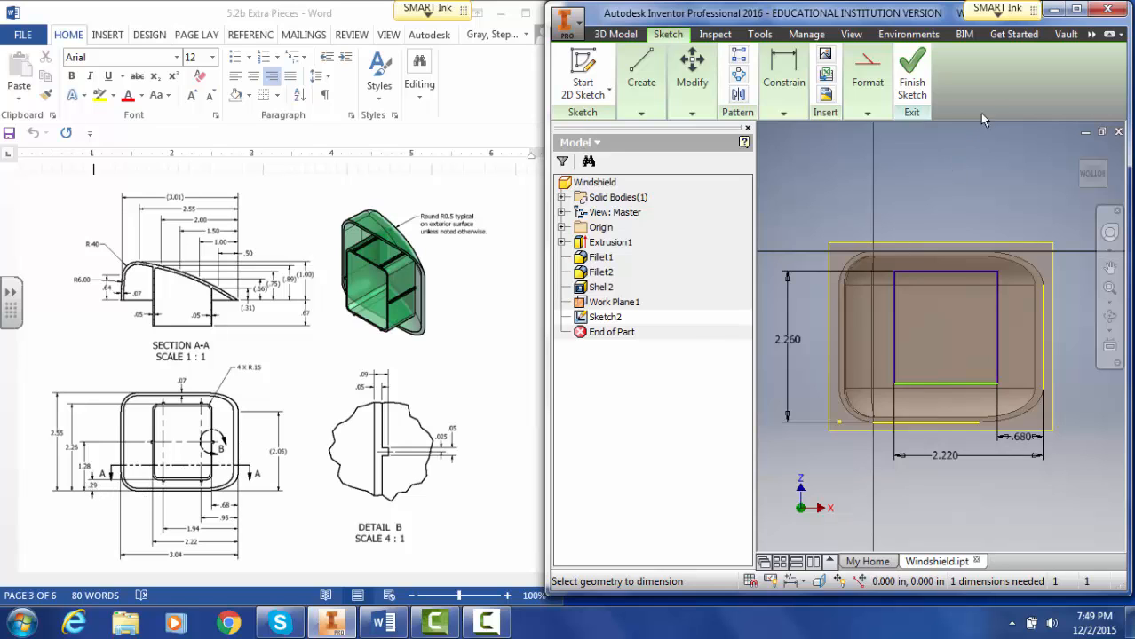
# Dimension the rectangle's bottom side 0.29 in from the rim's lower outer edge, following the Word drawing
pyautogui.click(1076, 8)
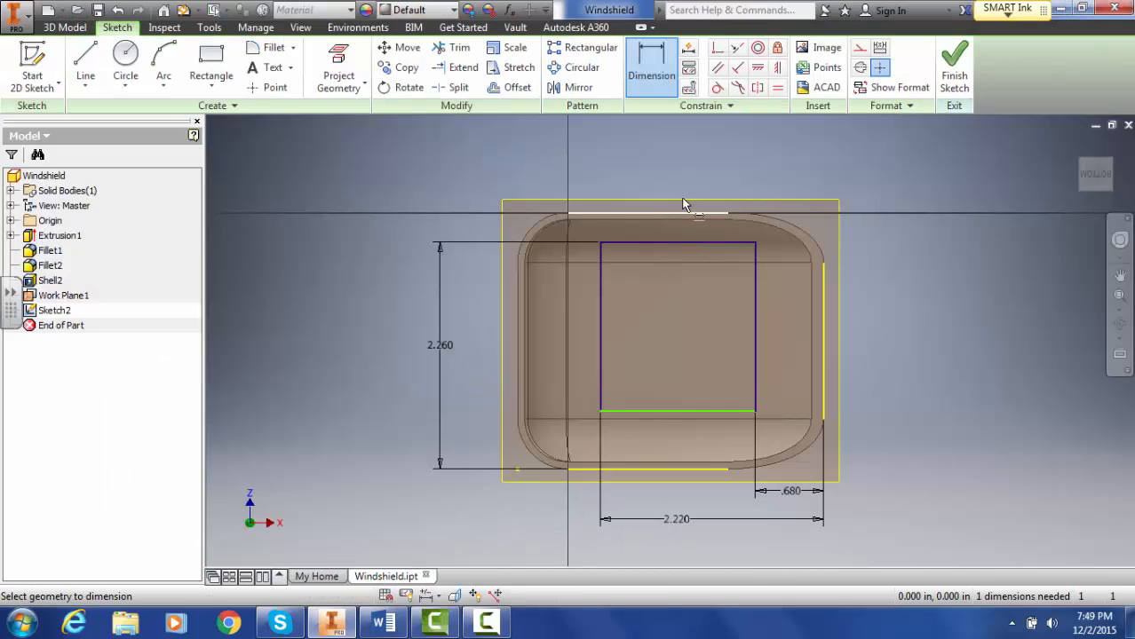
pyautogui.click(624, 411)
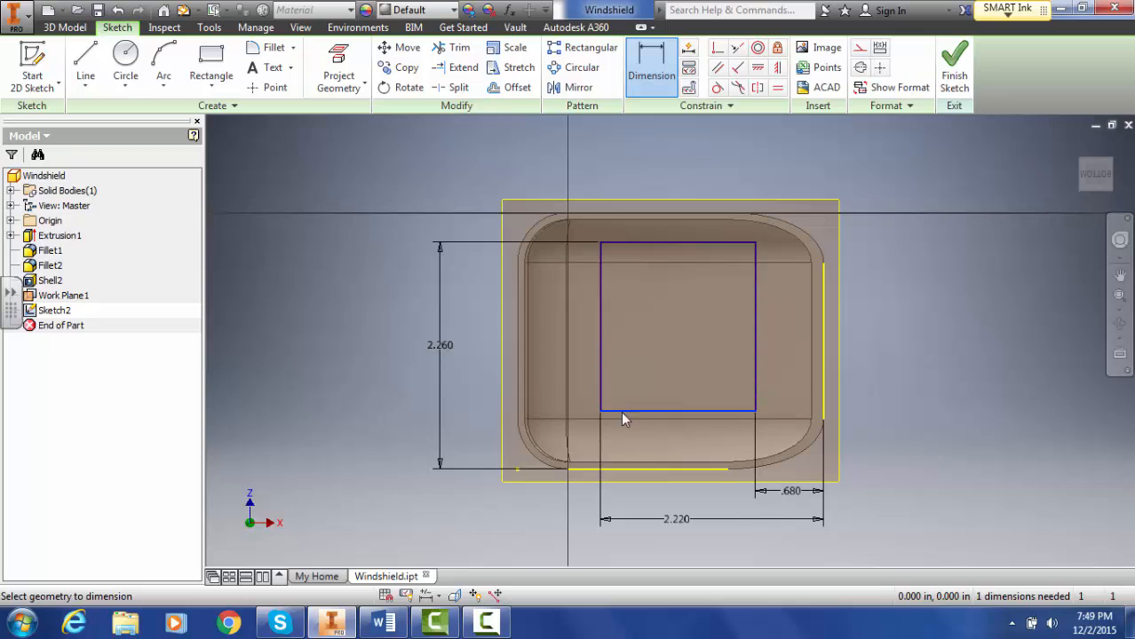
pyautogui.click(586, 471)
pyautogui.click(469, 403)
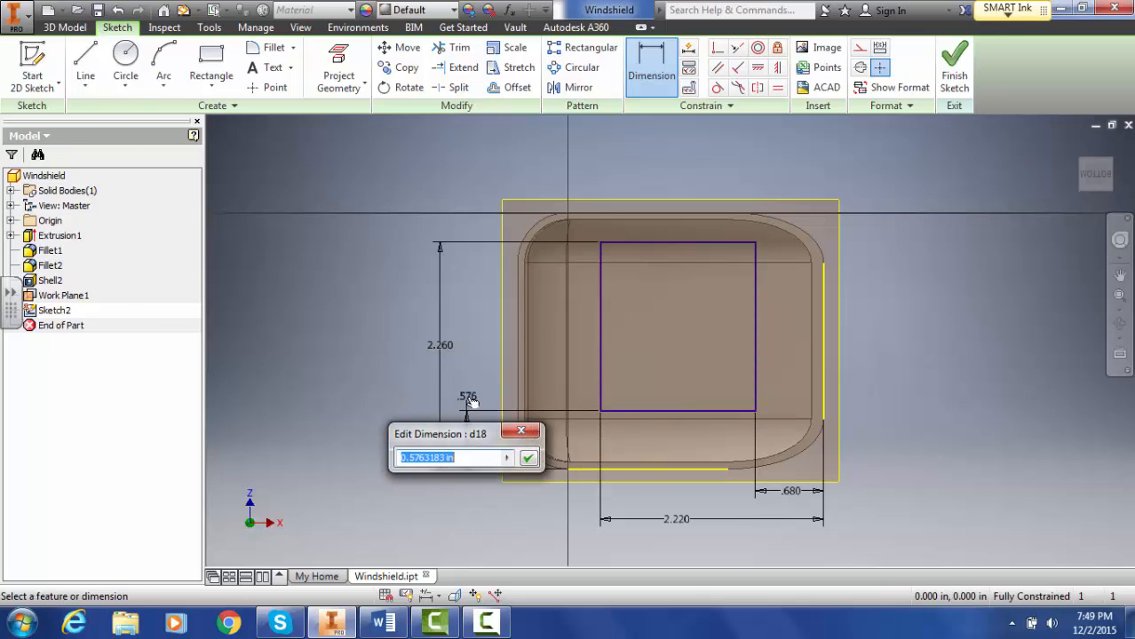
pyautogui.write('.29')
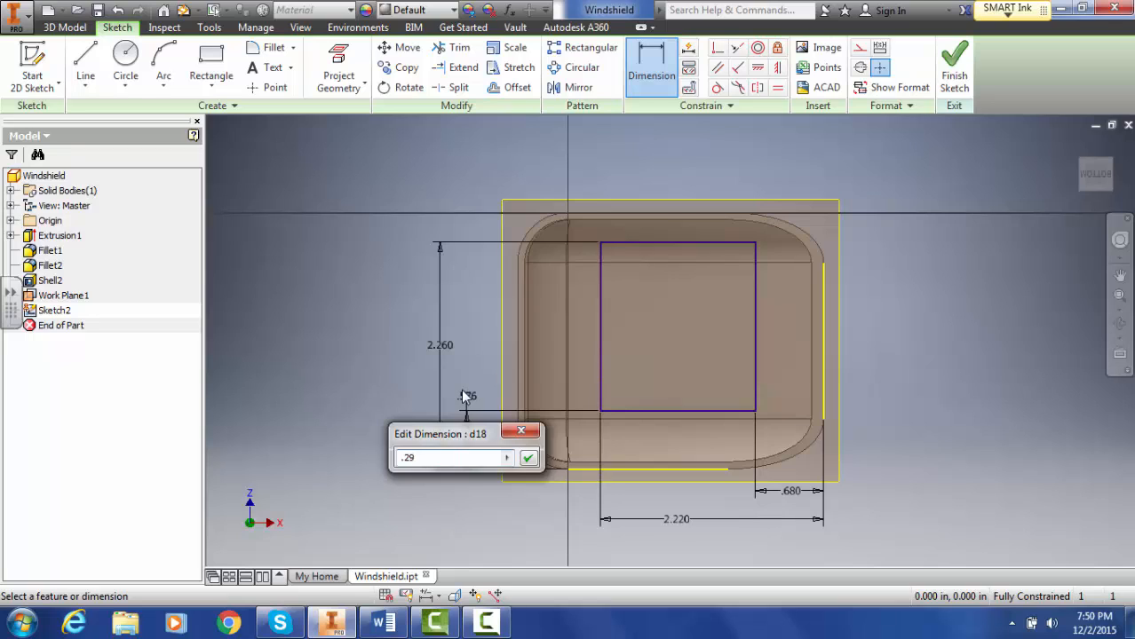
pyautogui.press('Return')
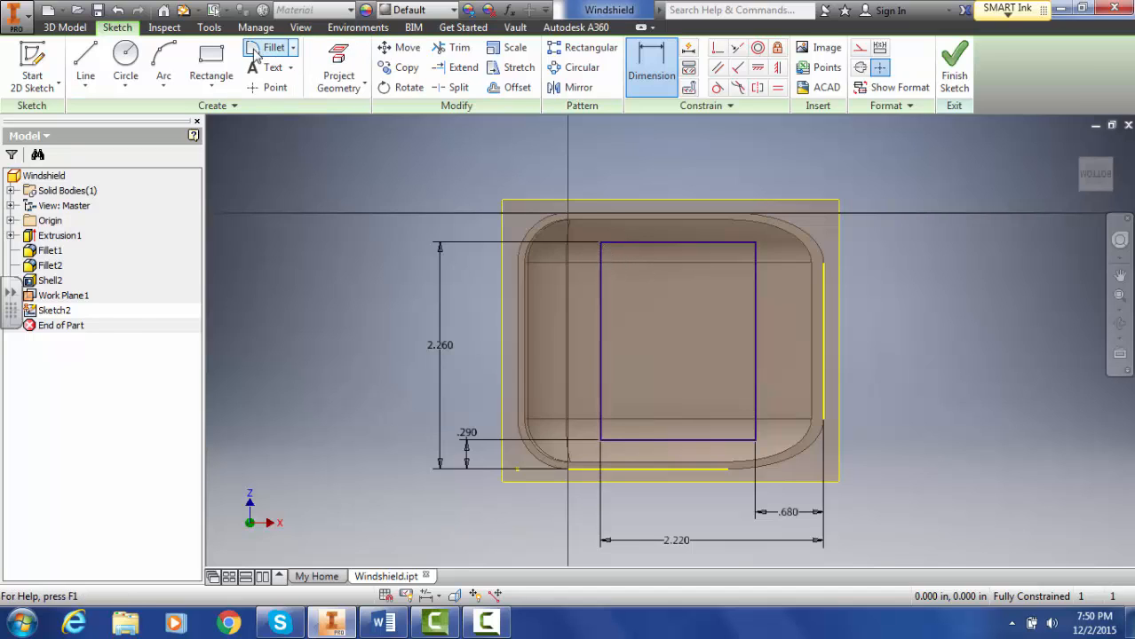
# Check the corner radius in the Word drawing and set the 2D Fillet radius to 0.15 in
pyautogui.click(1081, 8)
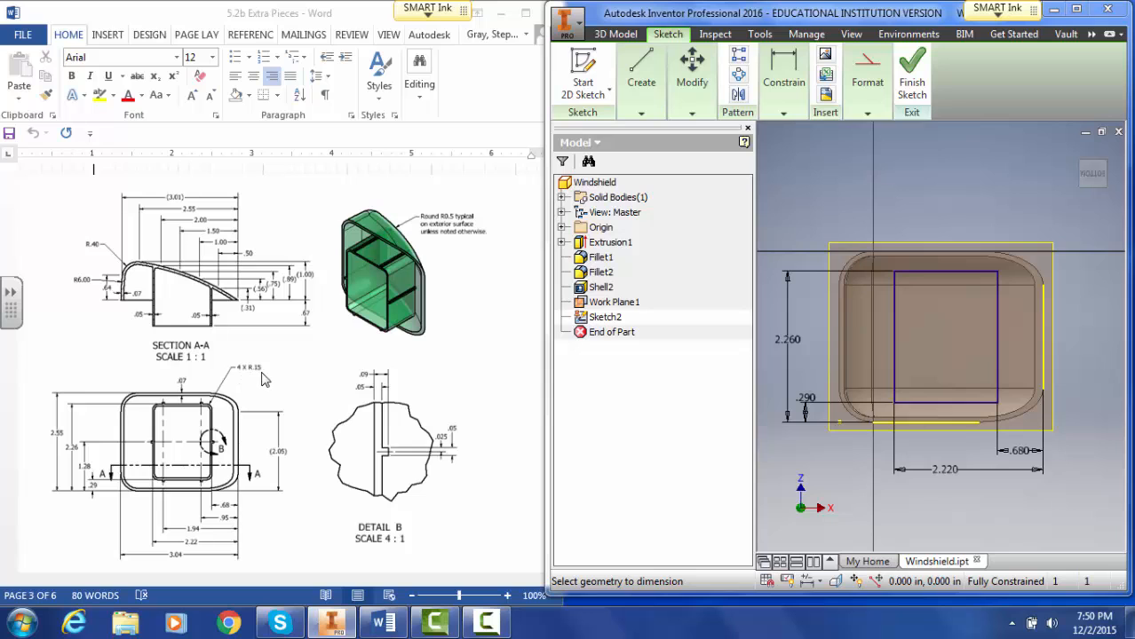
pyautogui.click(1076, 8)
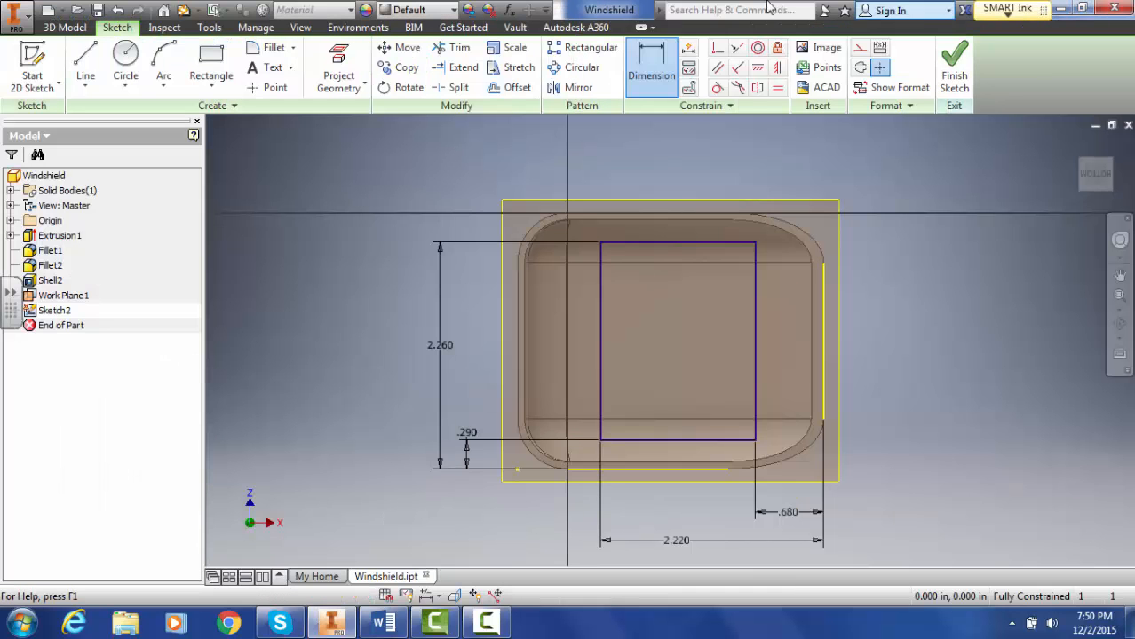
pyautogui.click(271, 47)
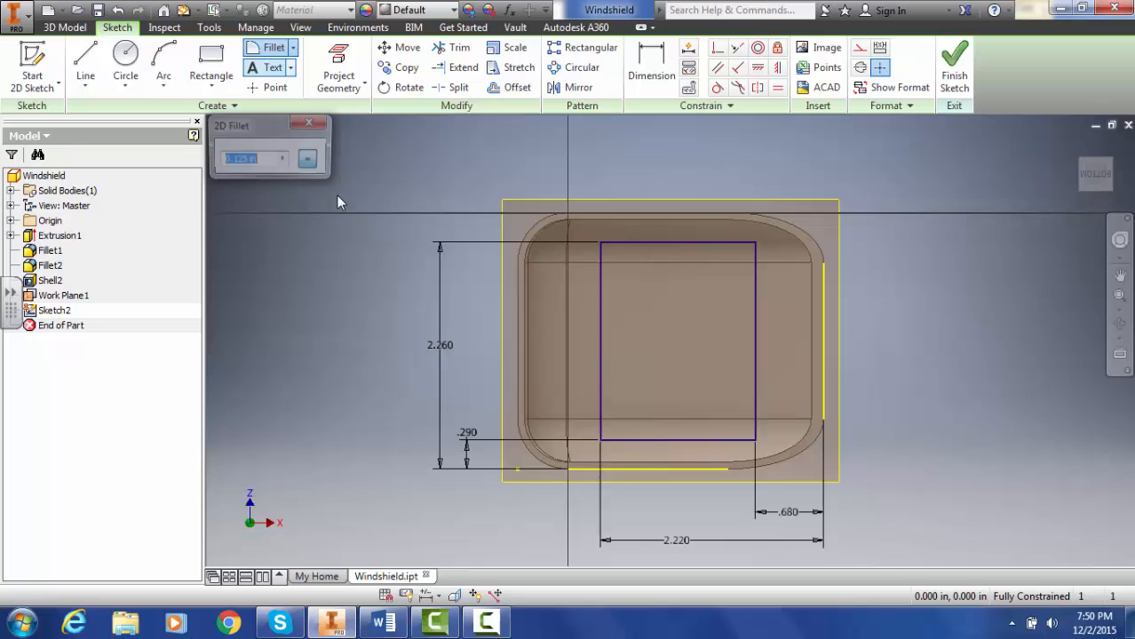
pyautogui.click(604, 245)
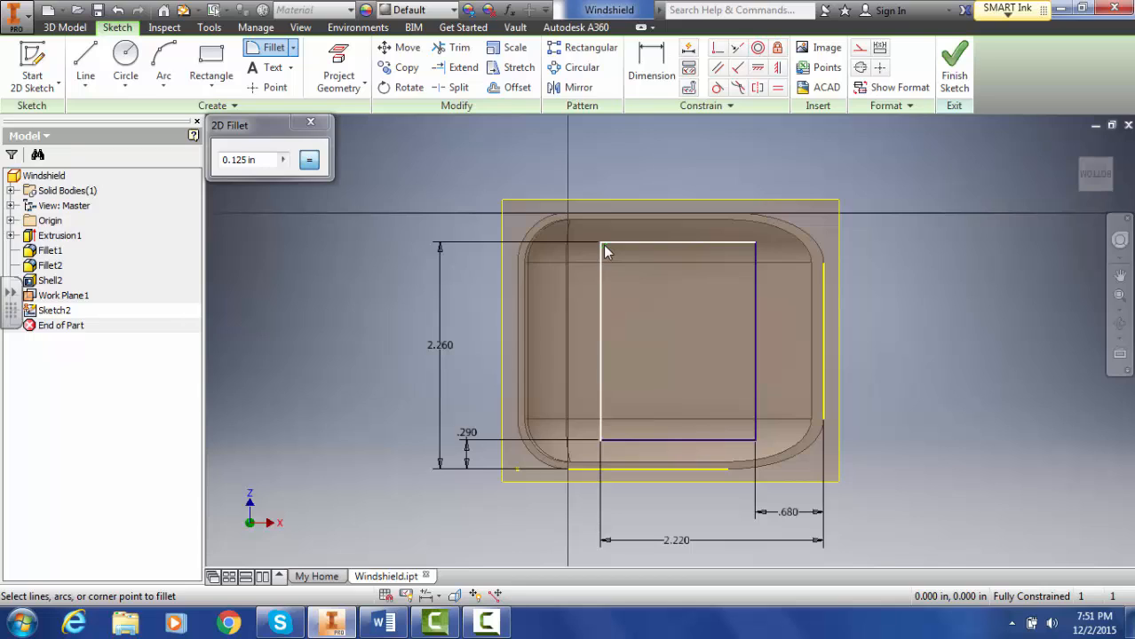
pyautogui.click(274, 159)
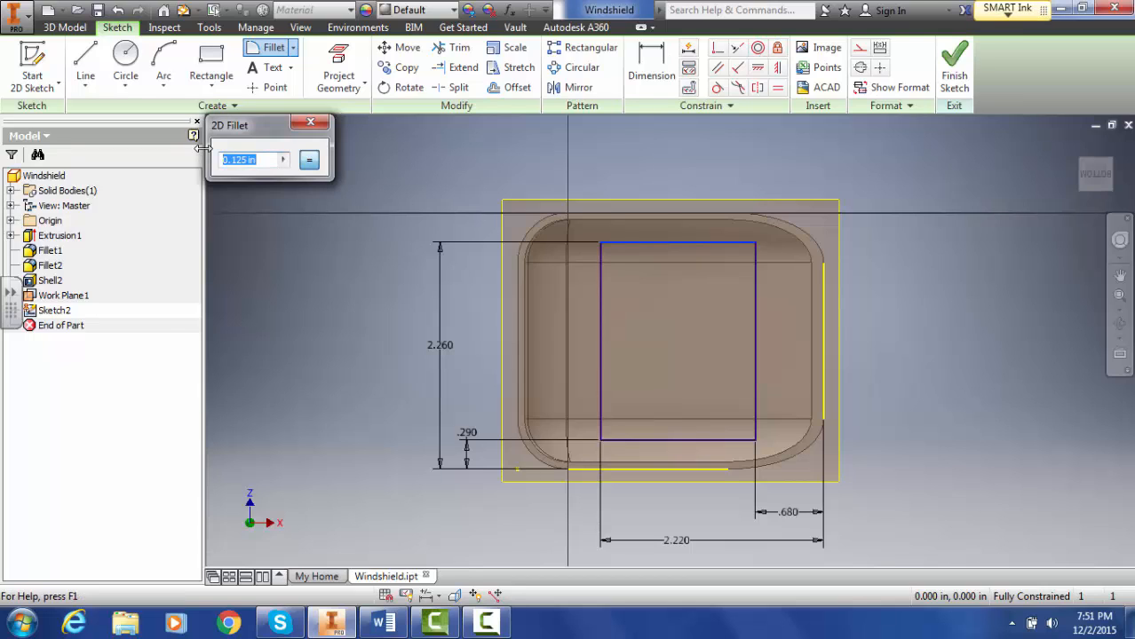
pyautogui.write('.15')
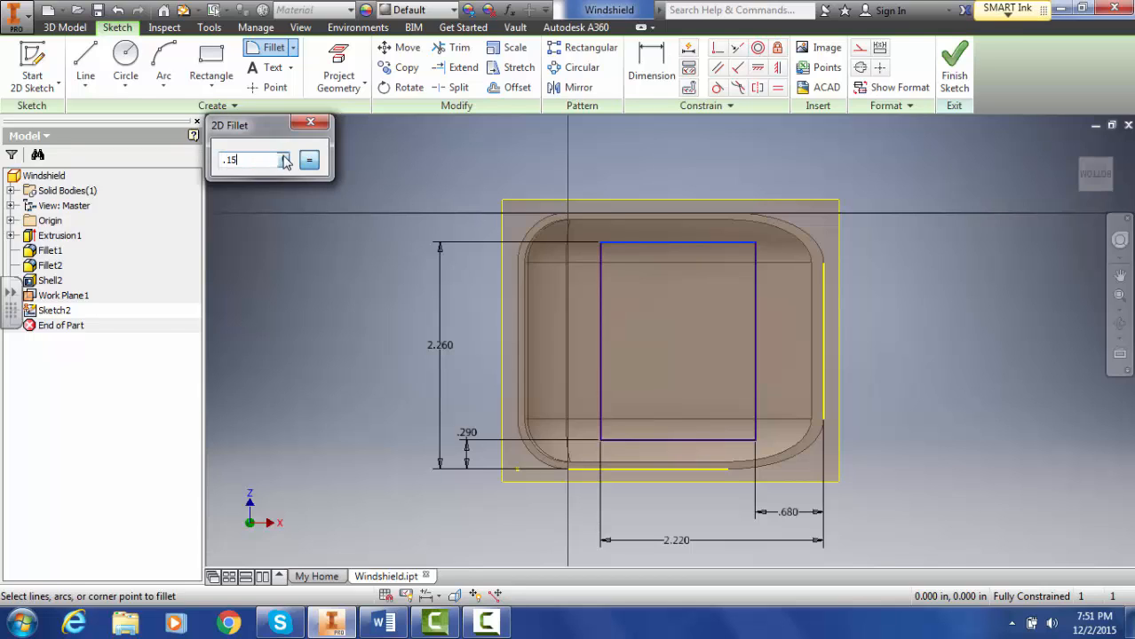
pyautogui.press('Escape')
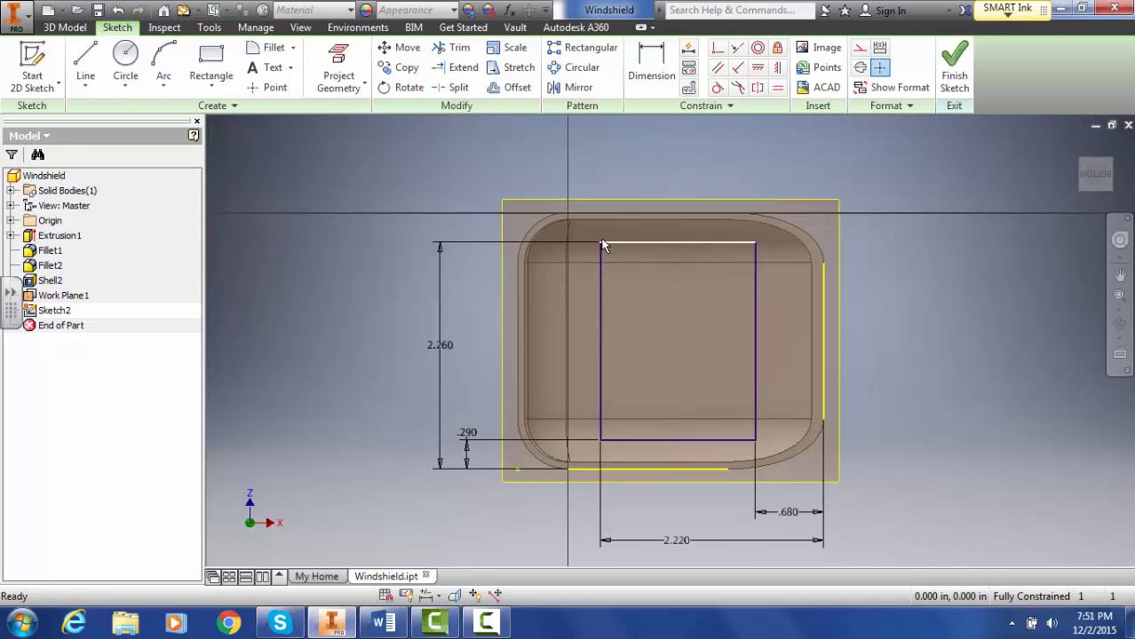
# Round all four corners of the inner rectangle with 0.15 in sketch fillets
pyautogui.click(272, 47)
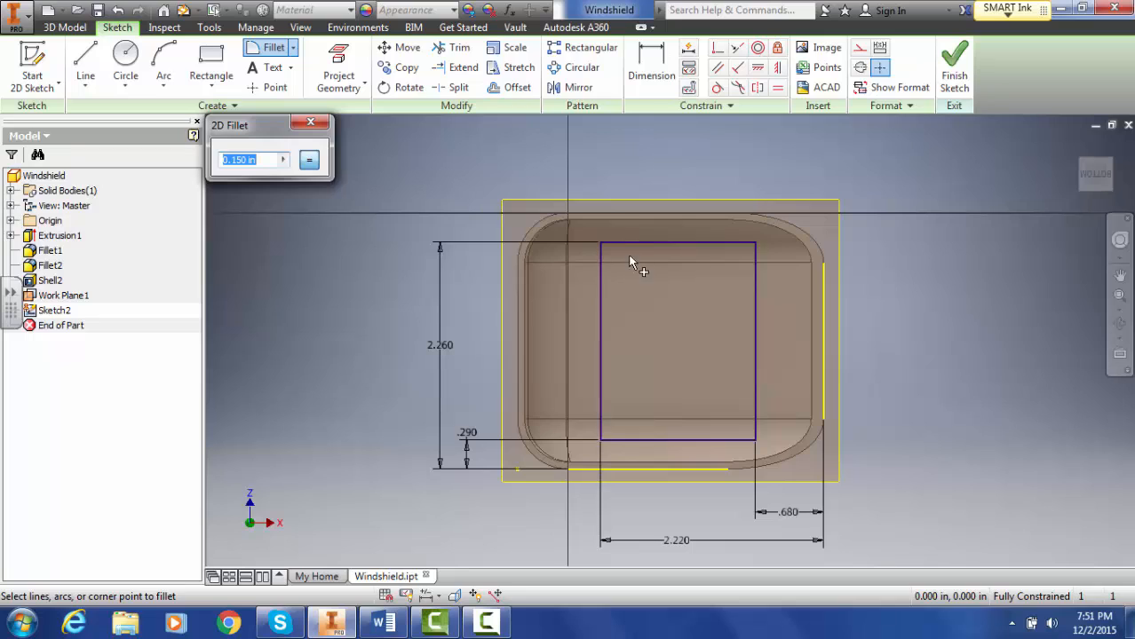
pyautogui.click(608, 245)
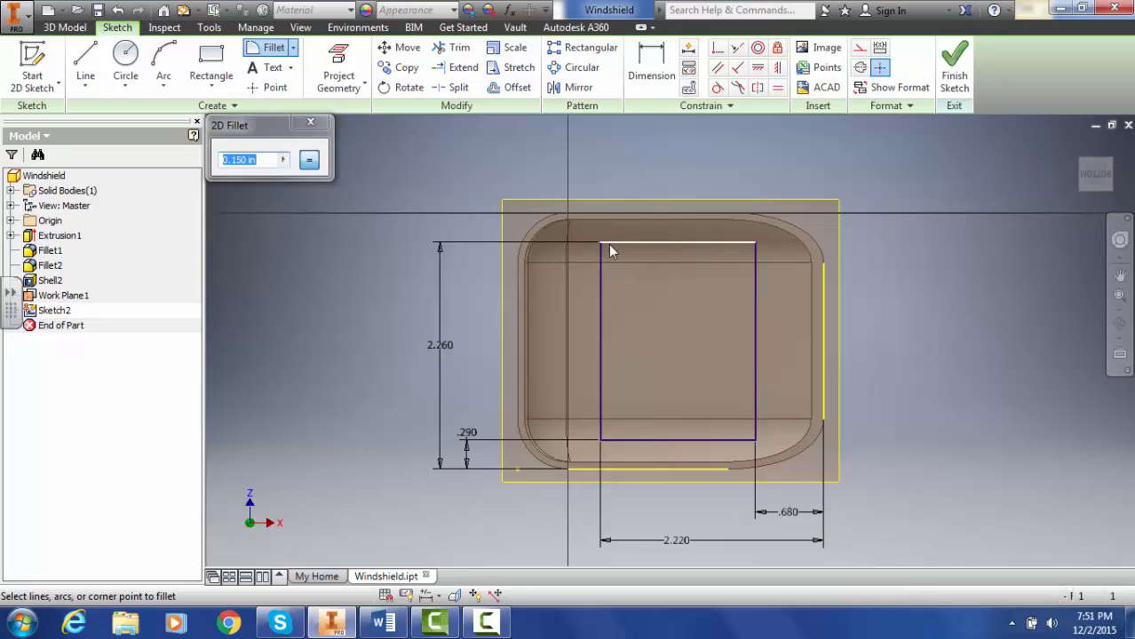
pyautogui.click(603, 259)
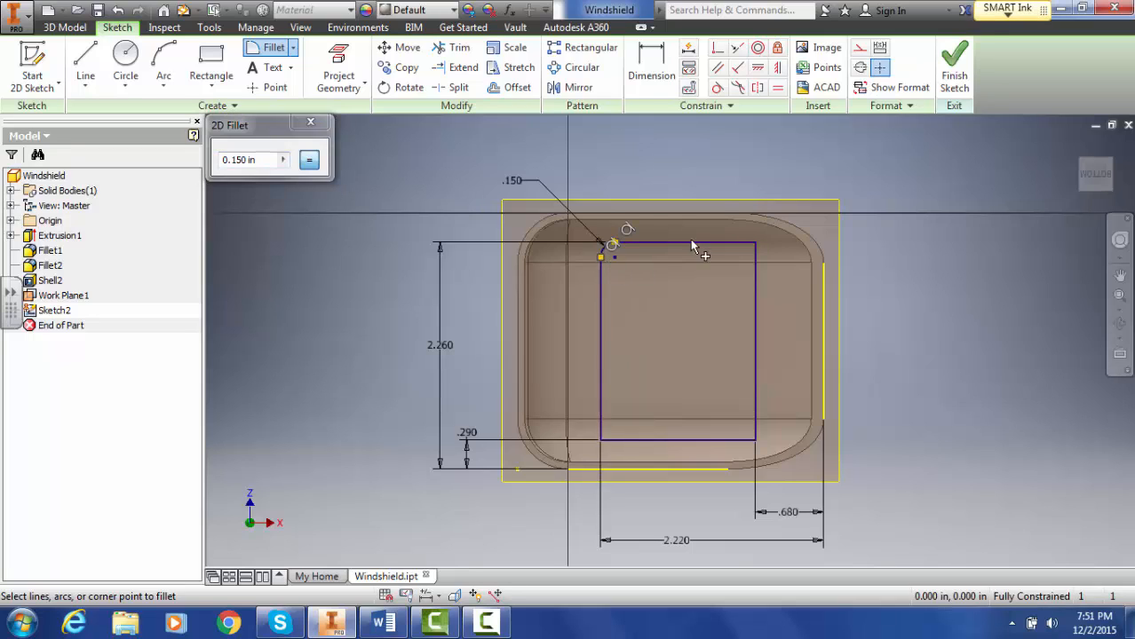
pyautogui.click(755, 262)
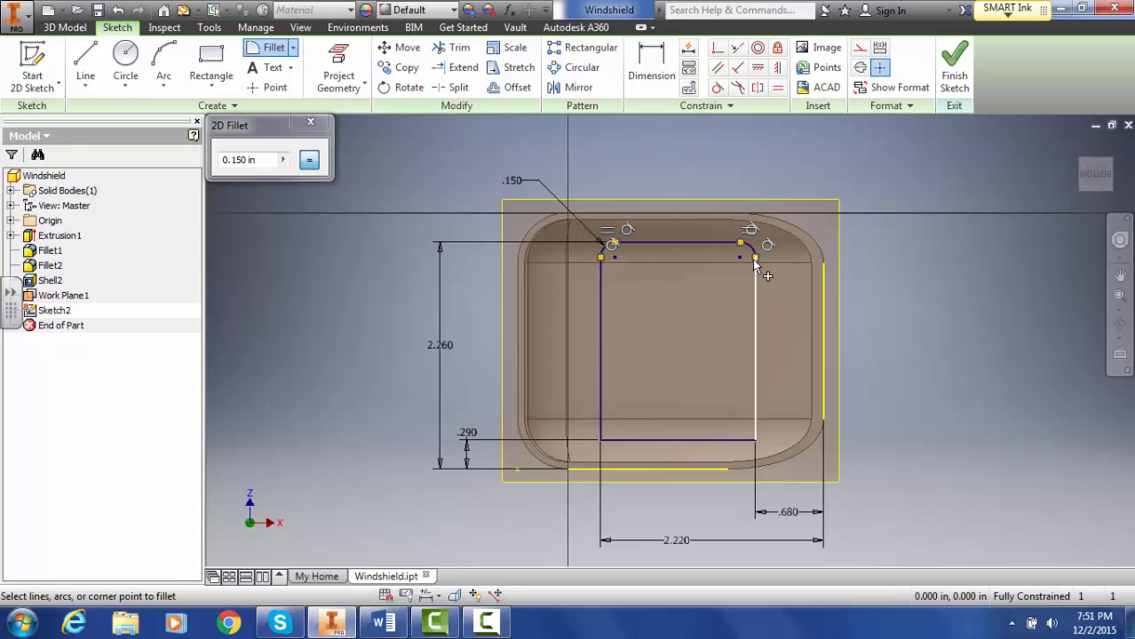
pyautogui.click(750, 439)
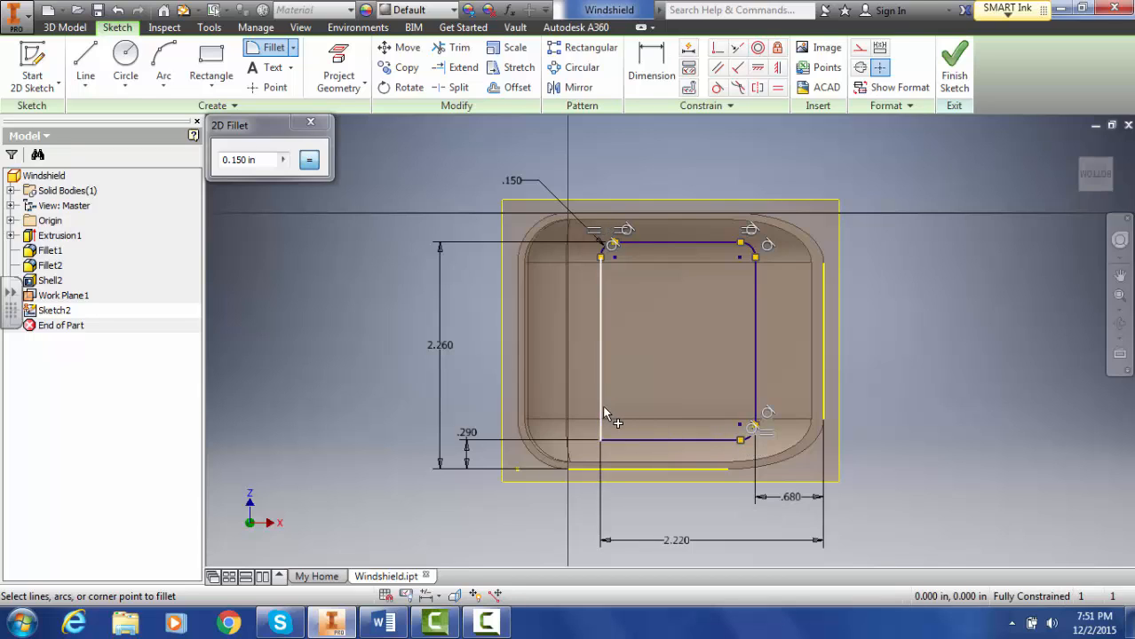
pyautogui.click(624, 441)
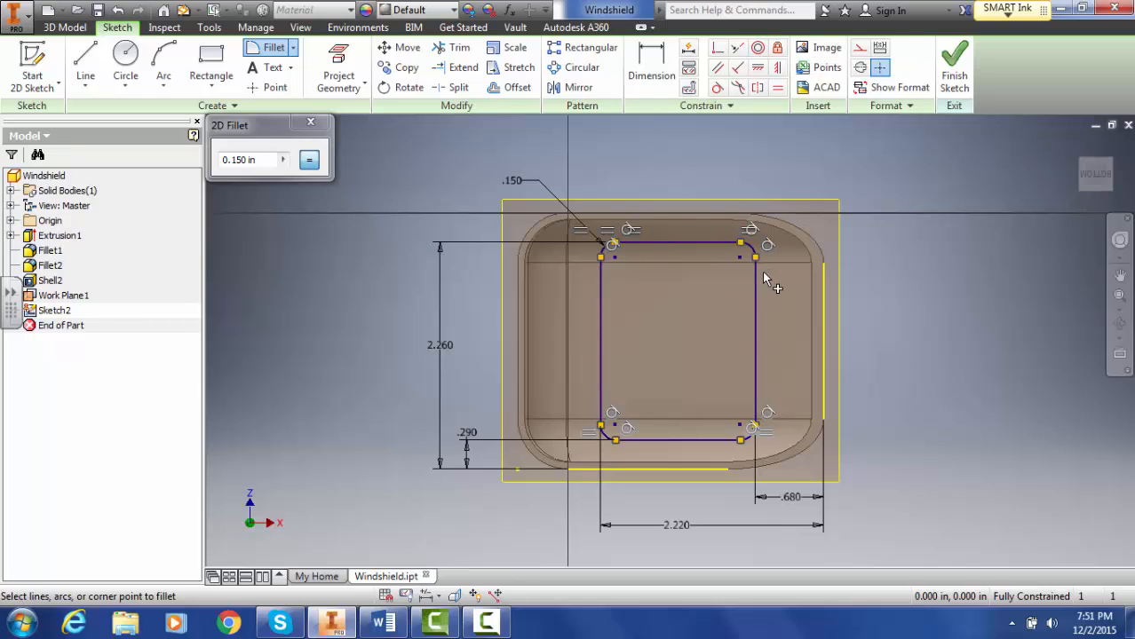
pyautogui.click(312, 124)
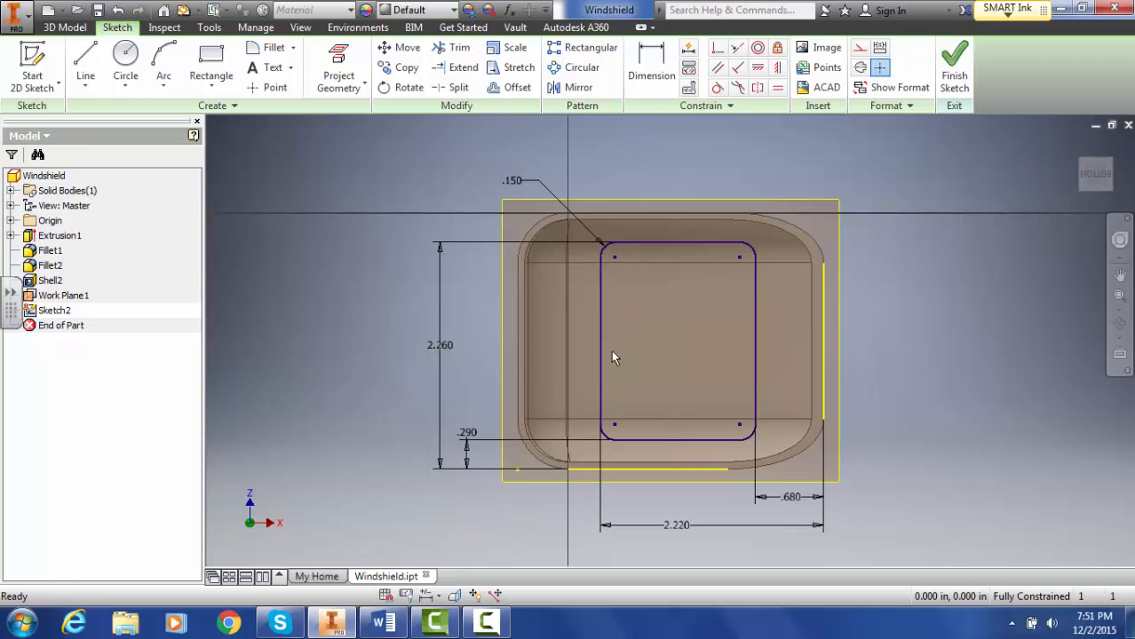
# Offset the rounded rectangle inward by 0.05 in, following the Word drawing, and finish the sketch
pyautogui.click(1081, 8)
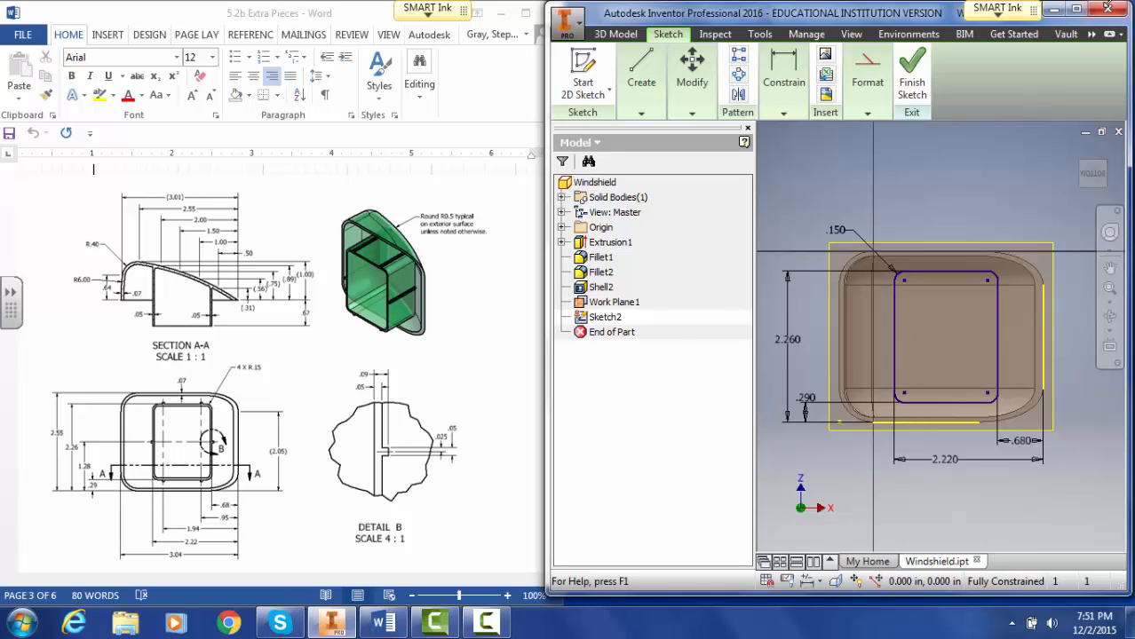
pyautogui.click(1077, 8)
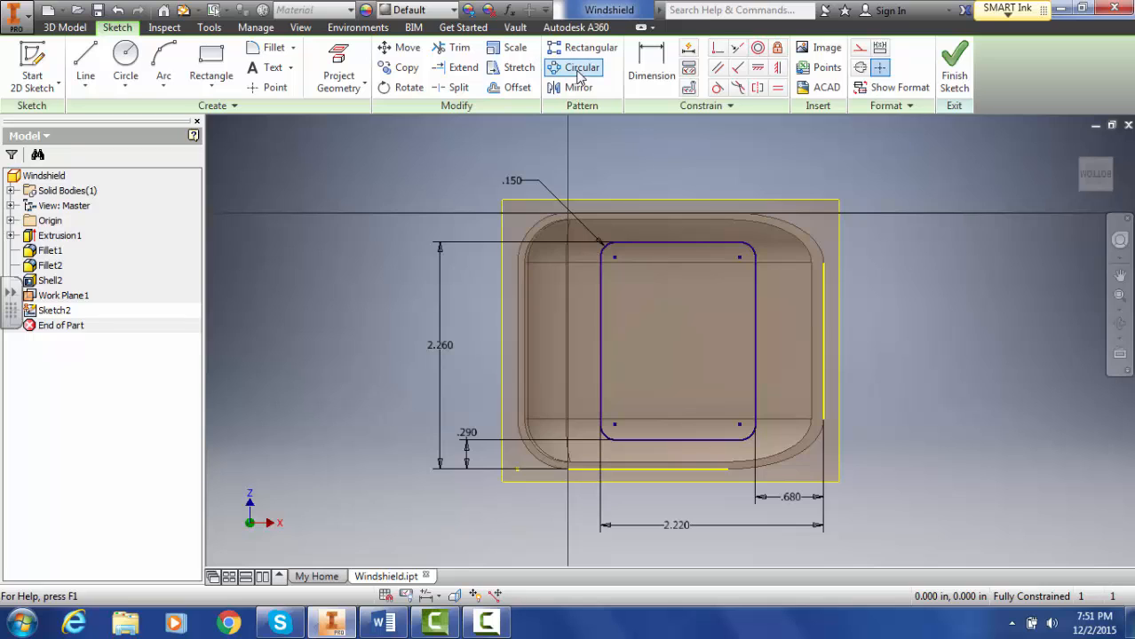
pyautogui.click(513, 87)
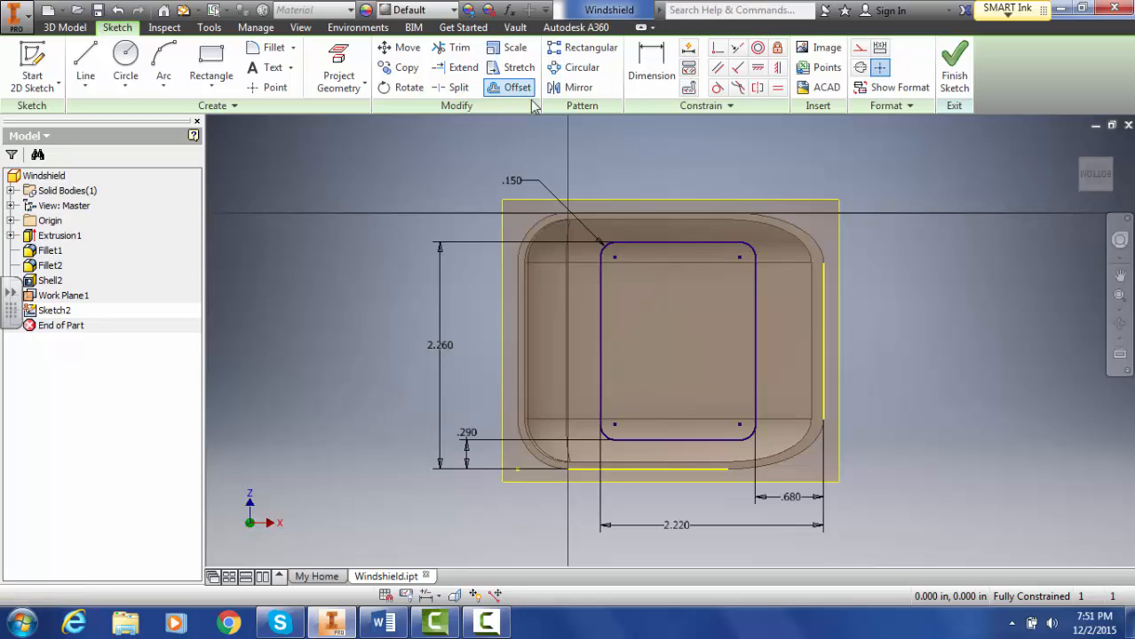
pyautogui.click(692, 248)
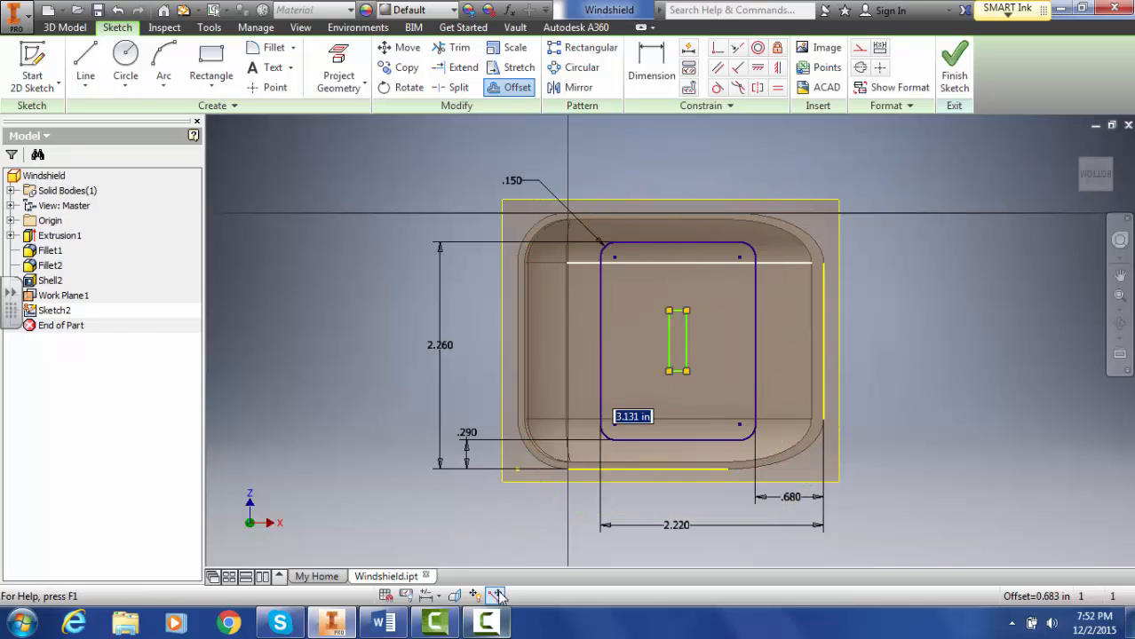
pyautogui.click(381, 623)
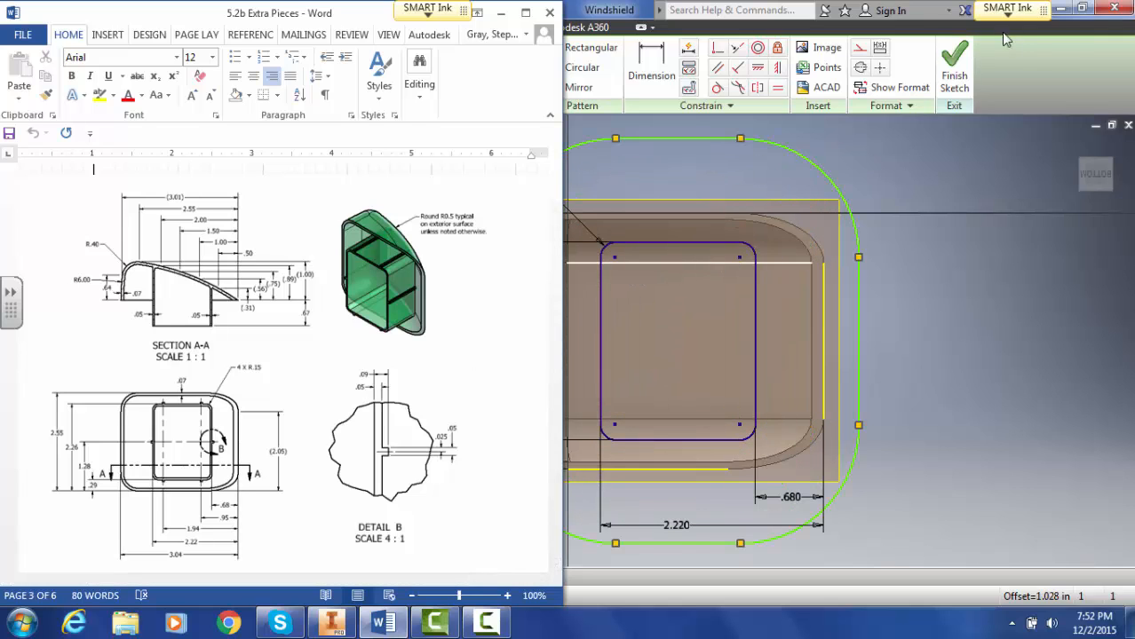
pyautogui.click(501, 12)
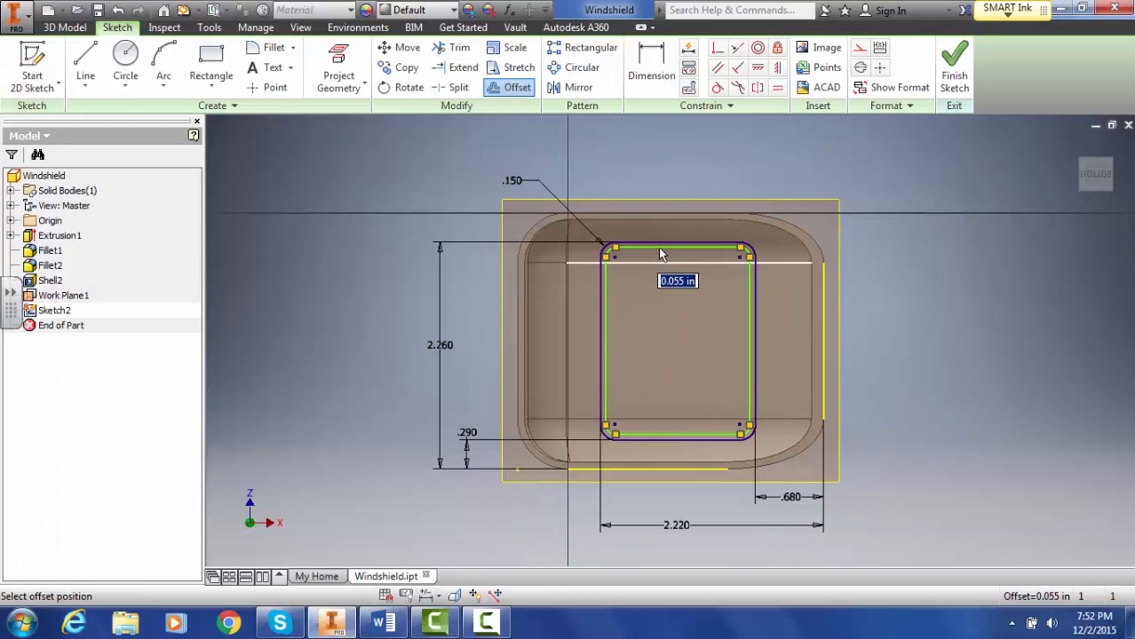
pyautogui.write('.05')
pyautogui.press('Return')
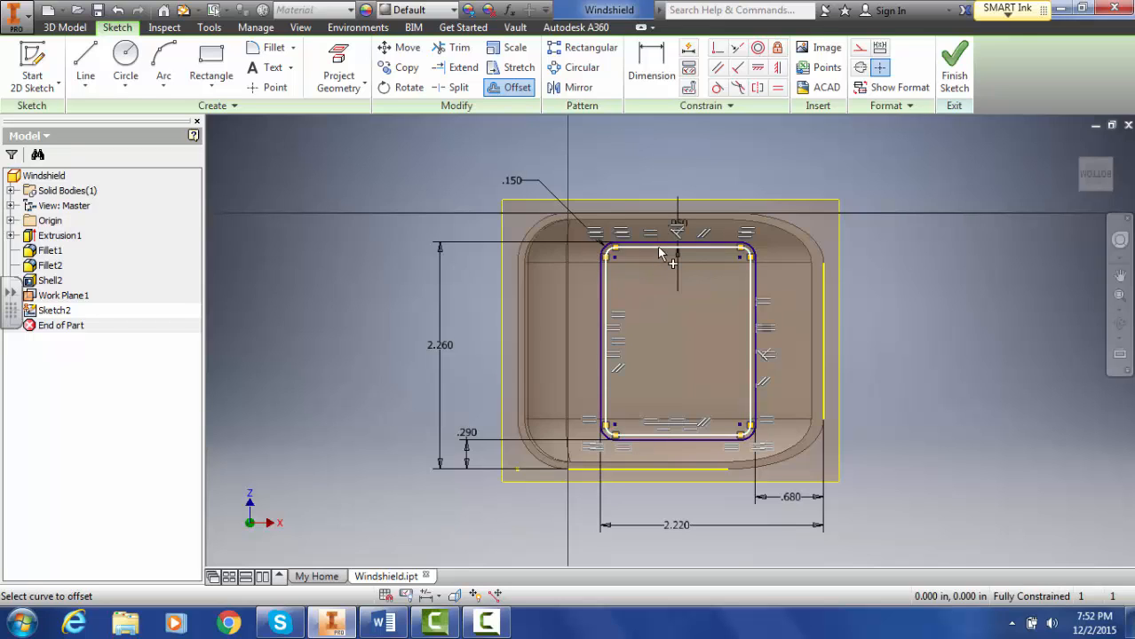
pyautogui.click(952, 71)
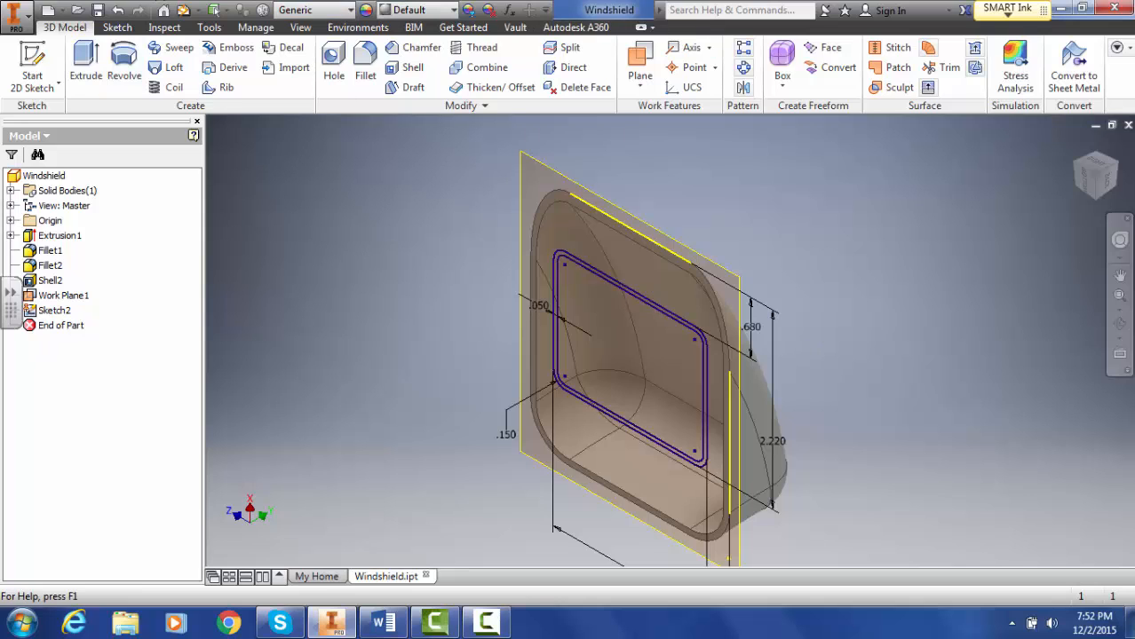
# Extrude the thin ring between the two rounded rectangles into the shelled body, using the To Next extent and the flipped direction
pyautogui.click(86, 64)
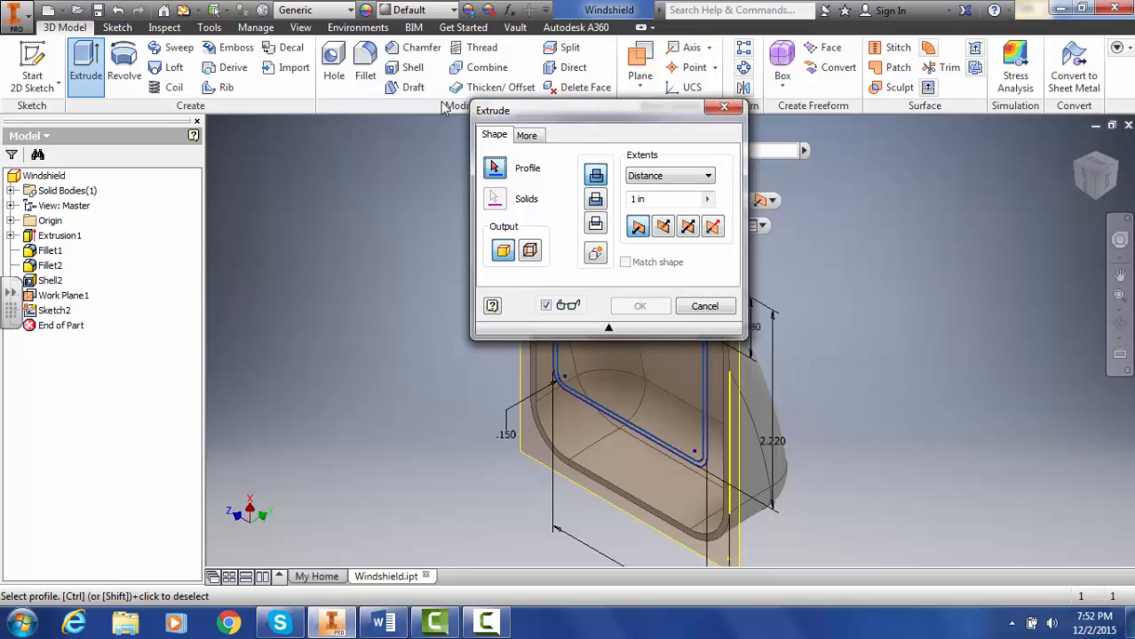
pyautogui.moveTo(624, 111); pyautogui.dragTo(302, 110)
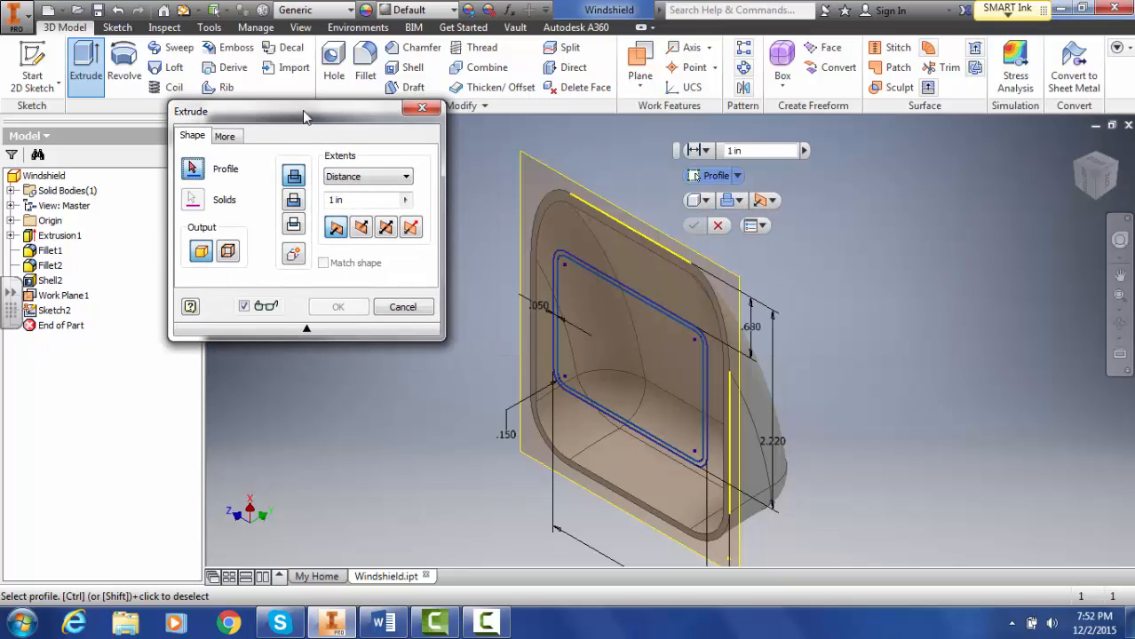
pyautogui.click(593, 271)
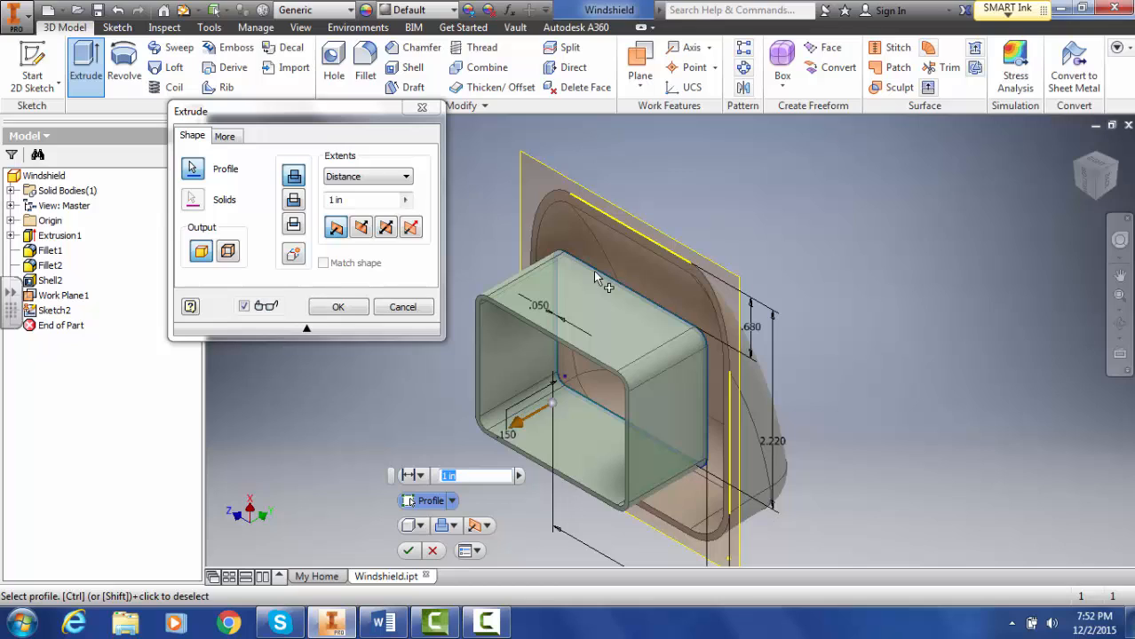
pyautogui.moveTo(595, 277)
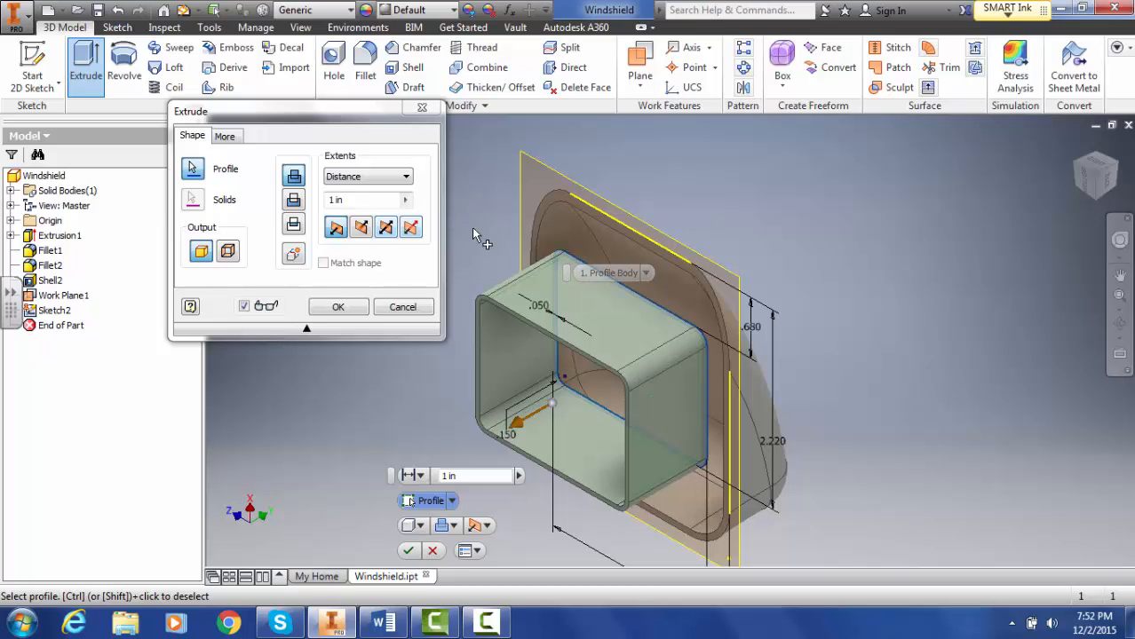
pyautogui.click(359, 229)
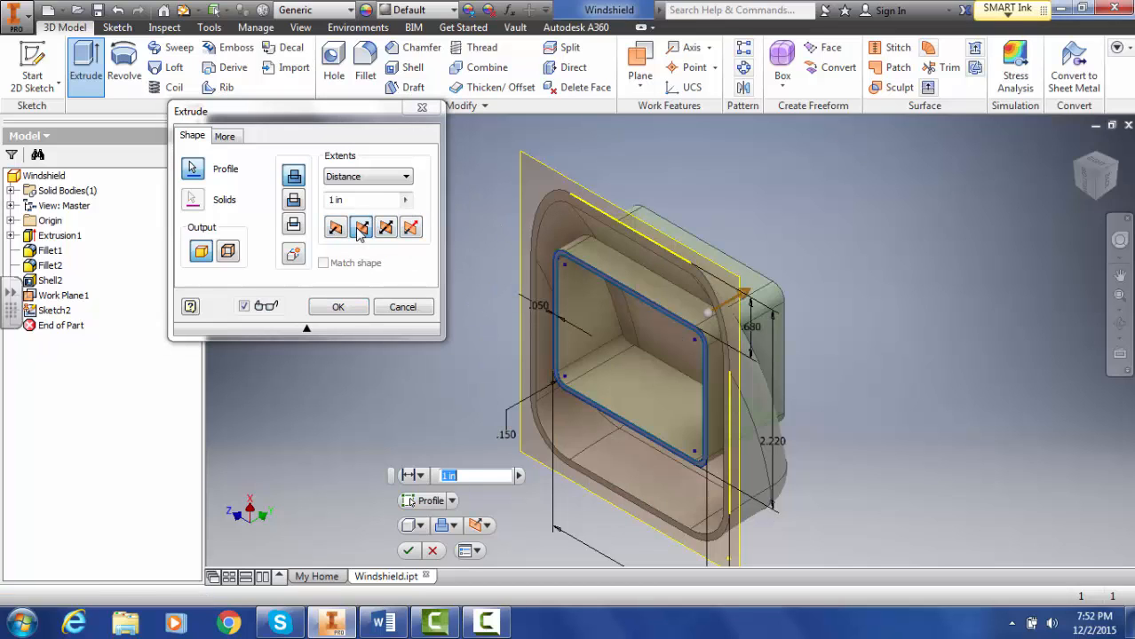
pyautogui.click(382, 176)
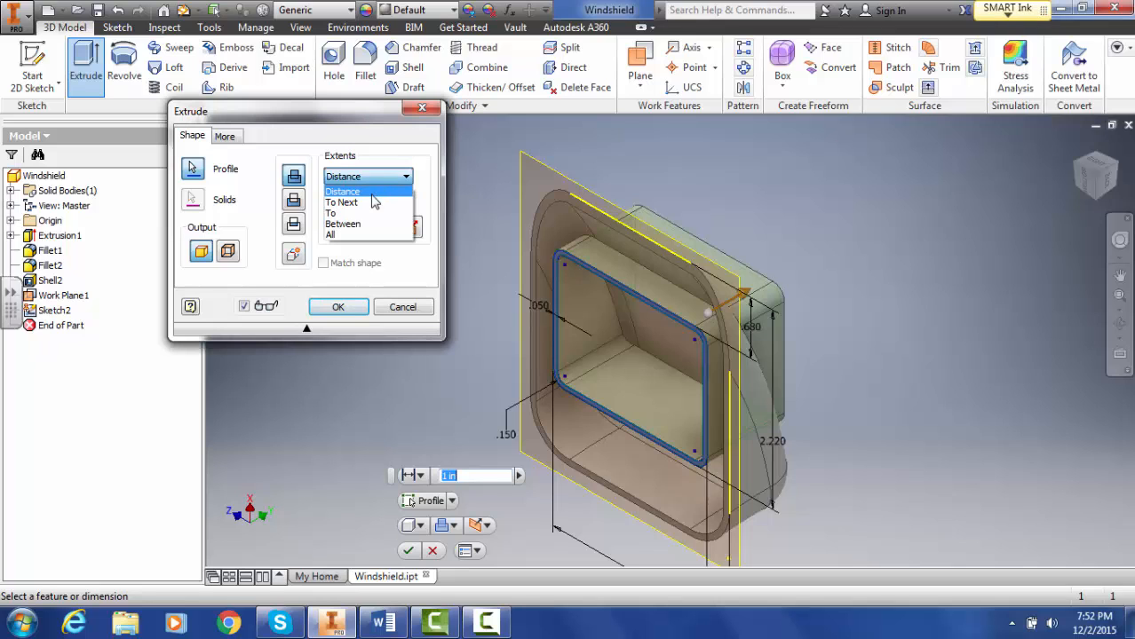
pyautogui.click(374, 204)
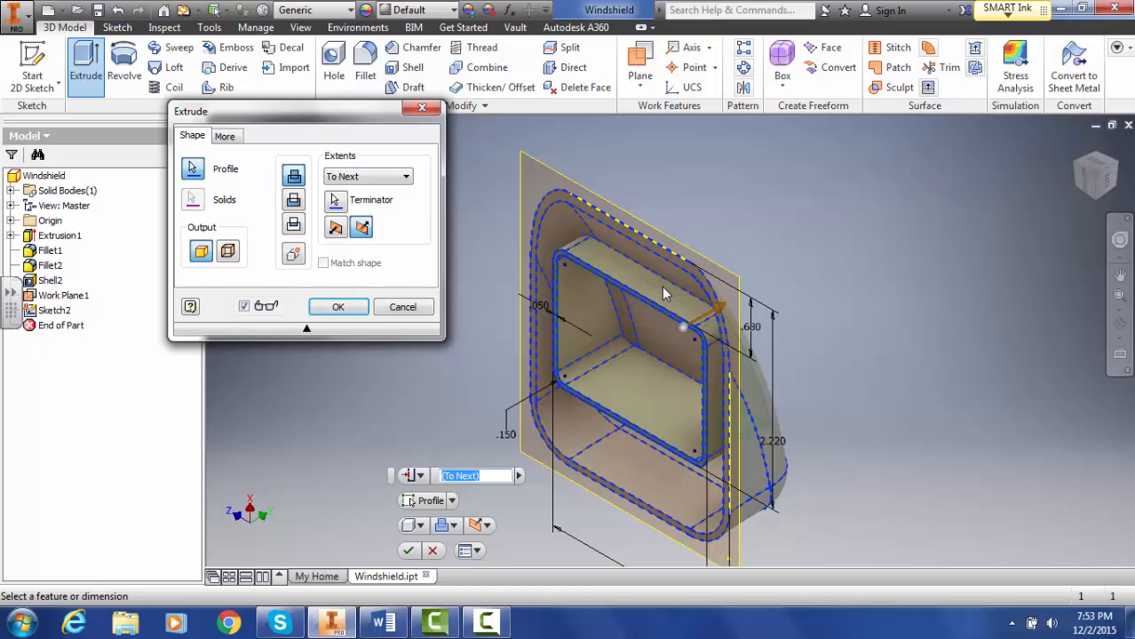
pyautogui.click(339, 306)
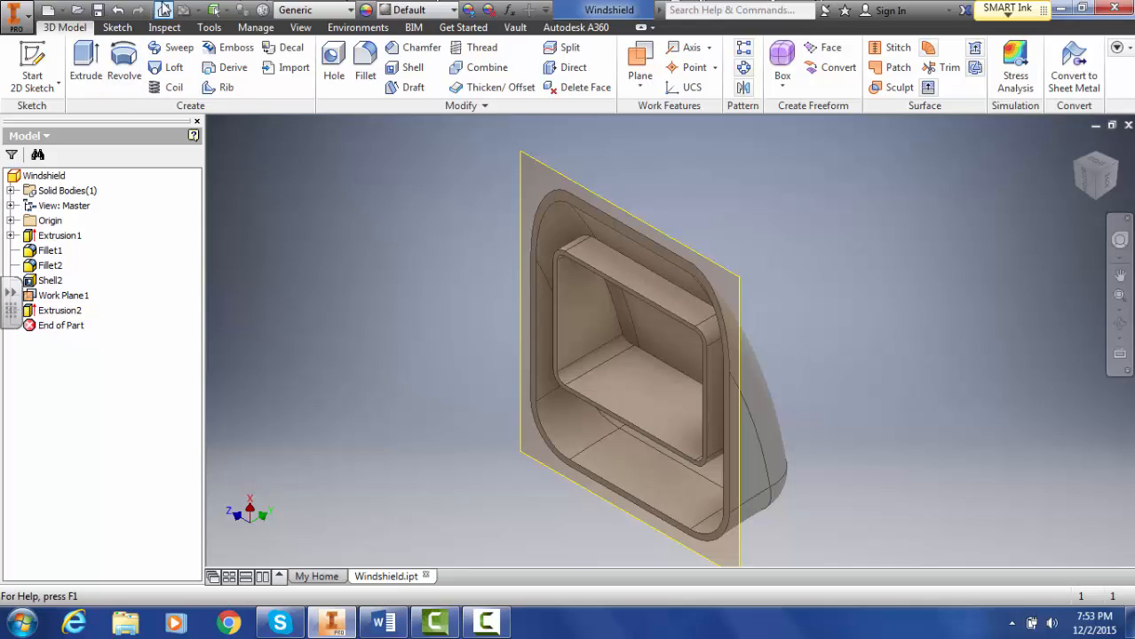
# Start a sketch on the work plane, project the inner and outer edges of the box wall's end face, and finish the sketch
pyautogui.click(33, 59)
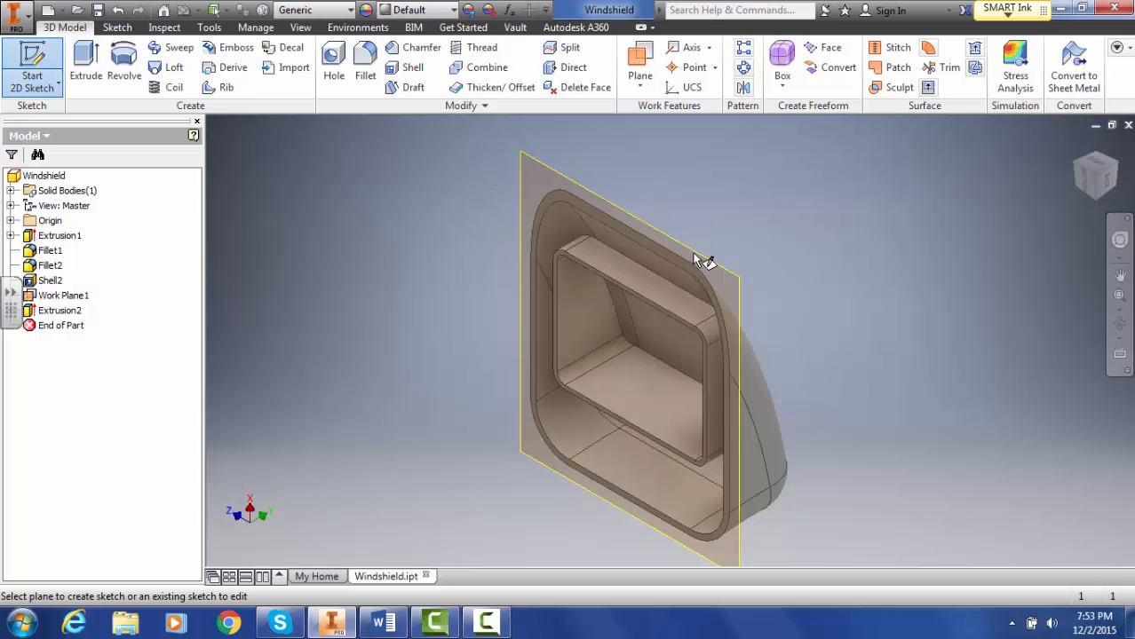
pyautogui.click(39, 53)
pyautogui.click(537, 187)
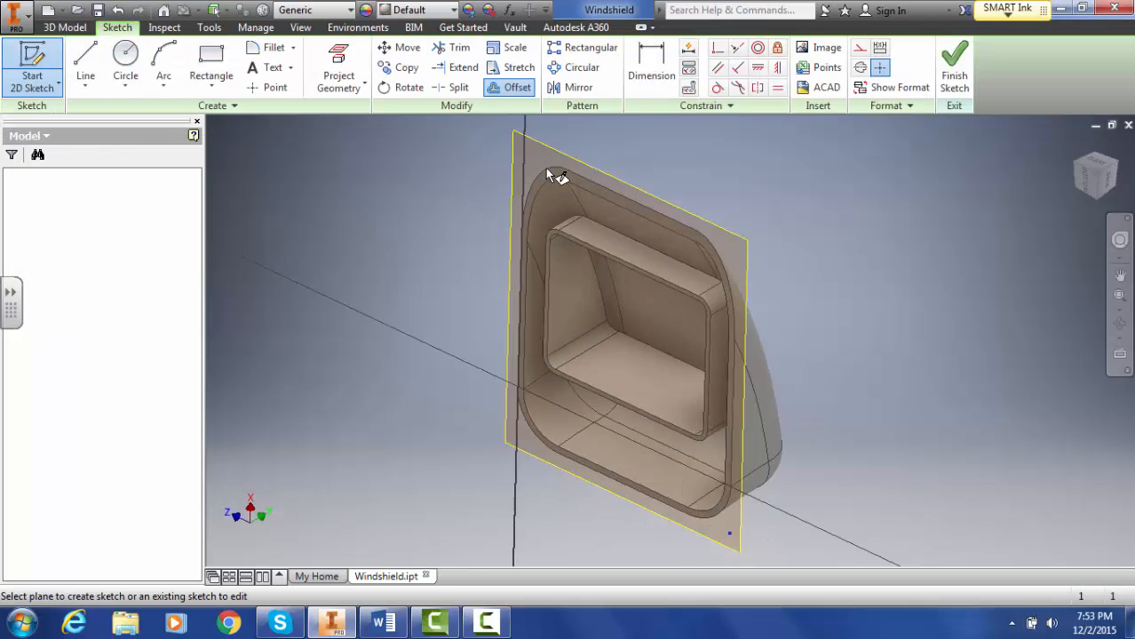
pyautogui.moveTo(799, 210)
pyautogui.mouseDown(button='middle')
pyautogui.moveTo(783, 474)
pyautogui.moveTo(781, 360)
pyautogui.mouseUp(button='middle')
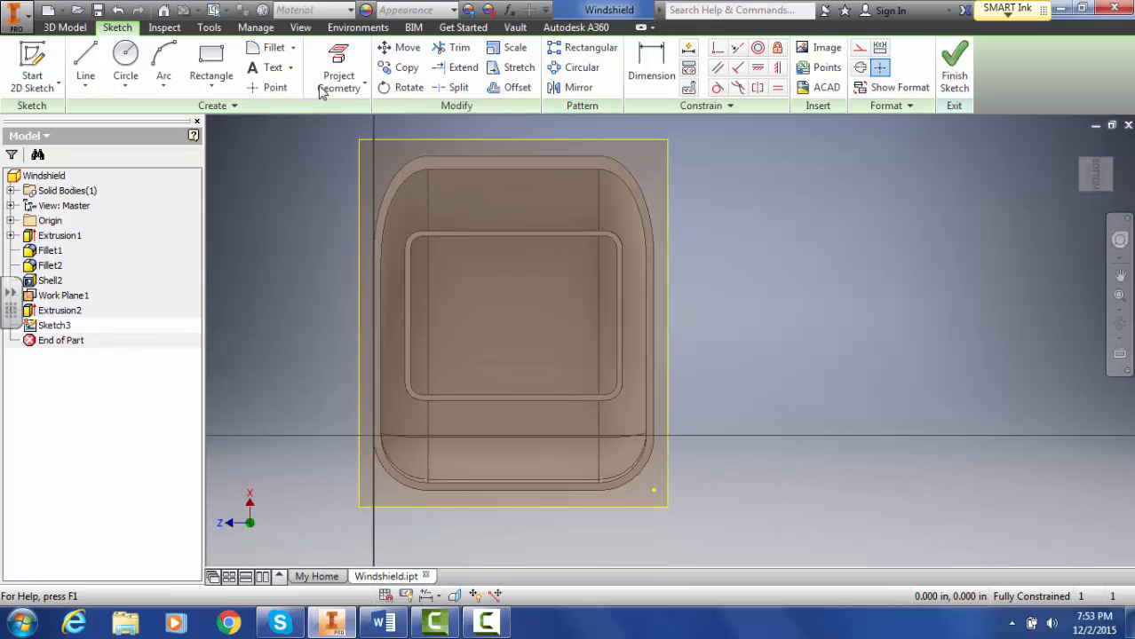
pyautogui.click(340, 61)
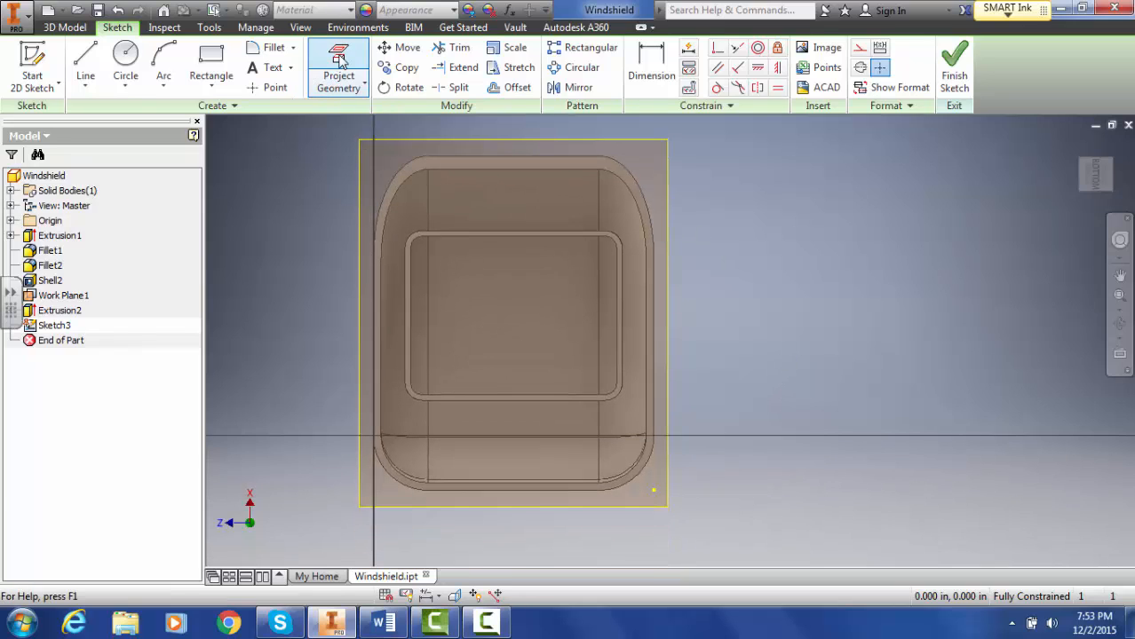
pyautogui.click(340, 60)
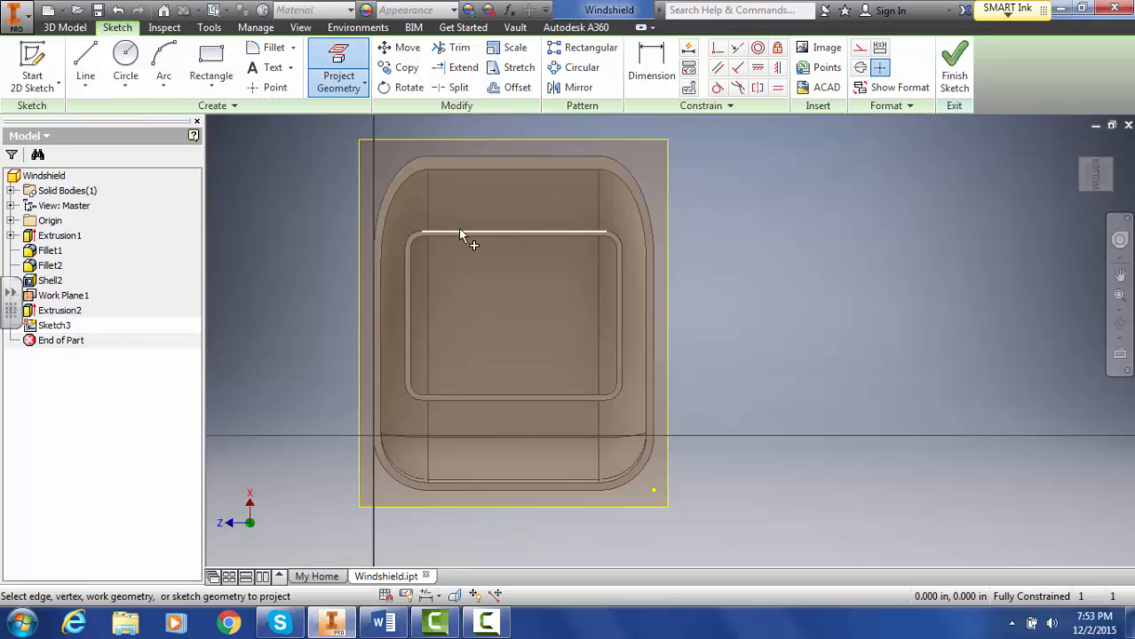
pyautogui.click(504, 291)
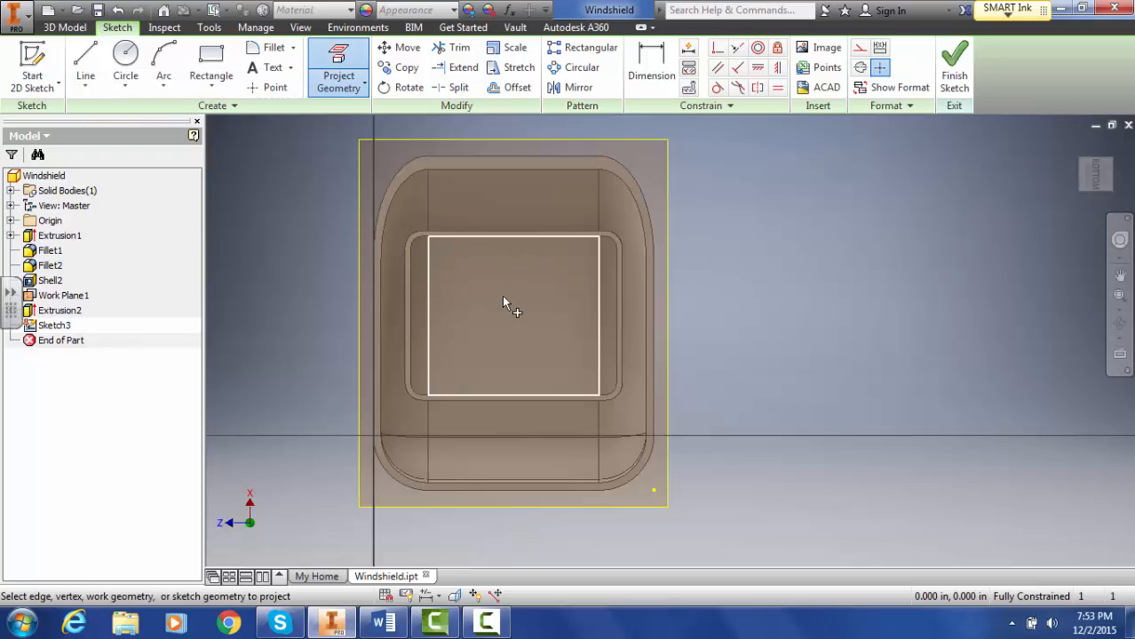
pyautogui.scroll(3, 502, 297)
pyautogui.scroll(-3, 503, 298)
pyautogui.click(444, 163)
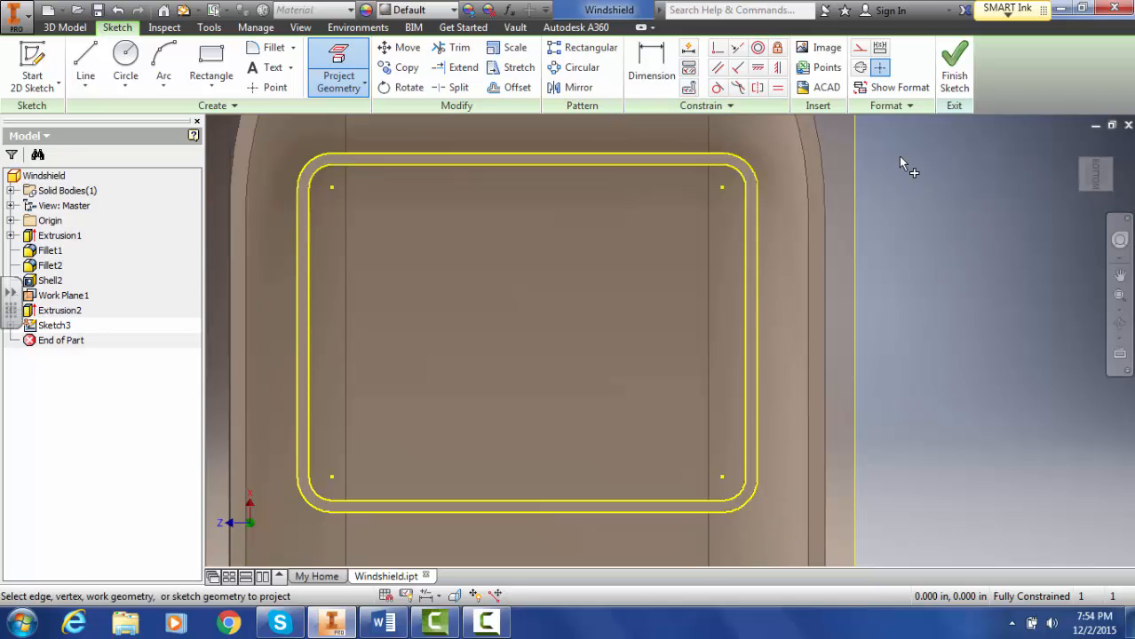
pyautogui.click(953, 78)
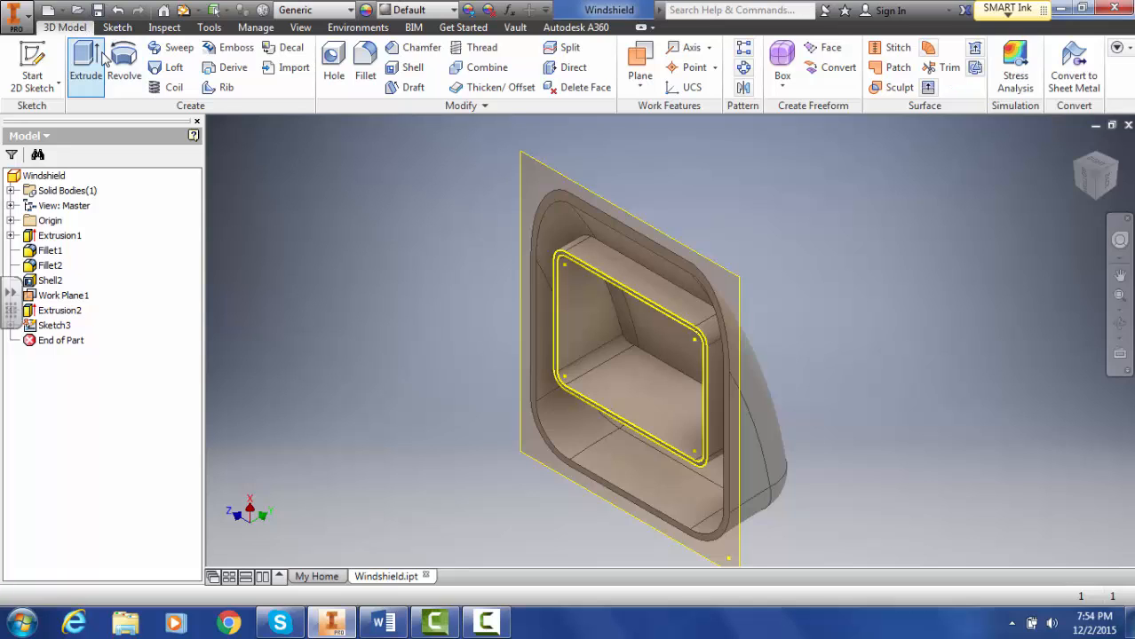
# Extrude the ring between the projected rounded rectangles 0.67 in outward from the open face, following the Word drawing
pyautogui.click(89, 62)
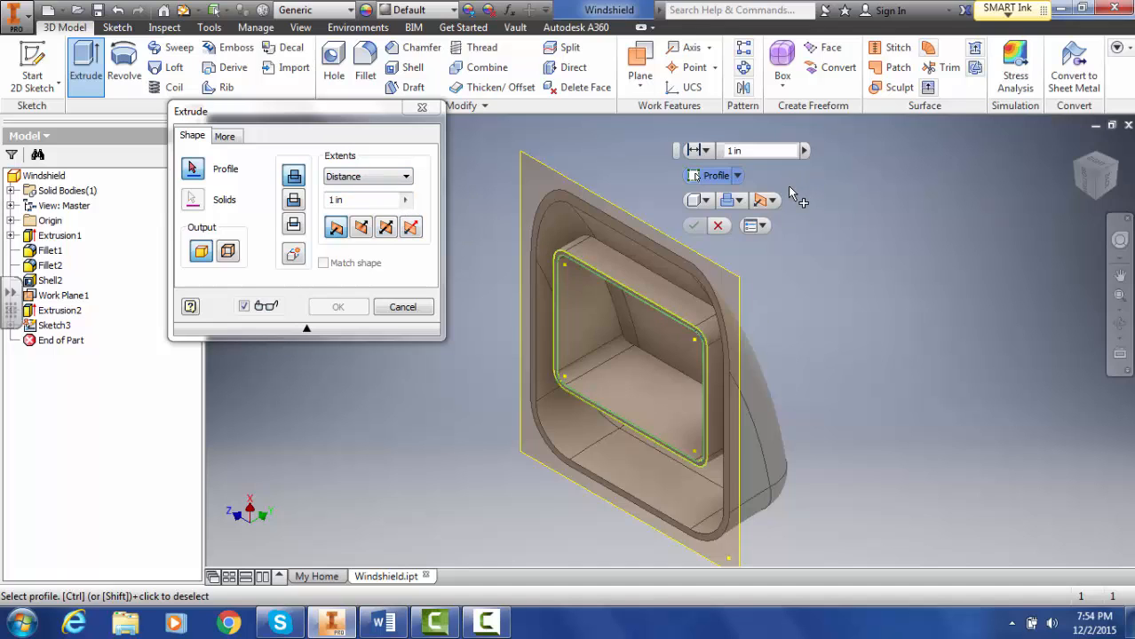
pyautogui.scroll(1, 788, 185)
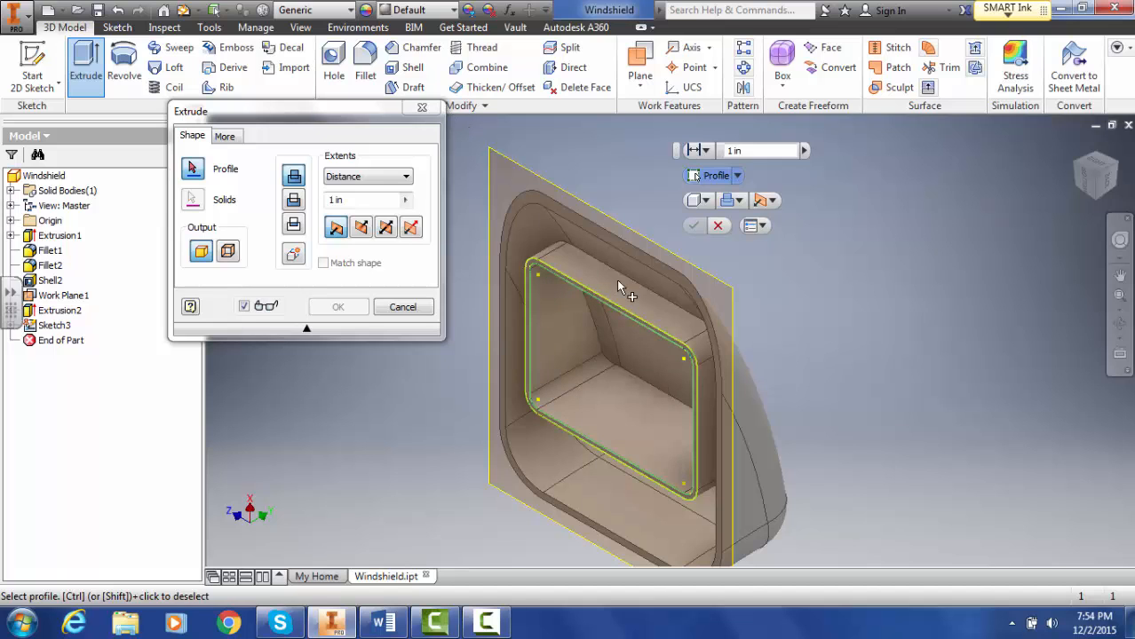
pyautogui.scroll(5, 861, 199)
pyautogui.scroll(-4, 851, 198)
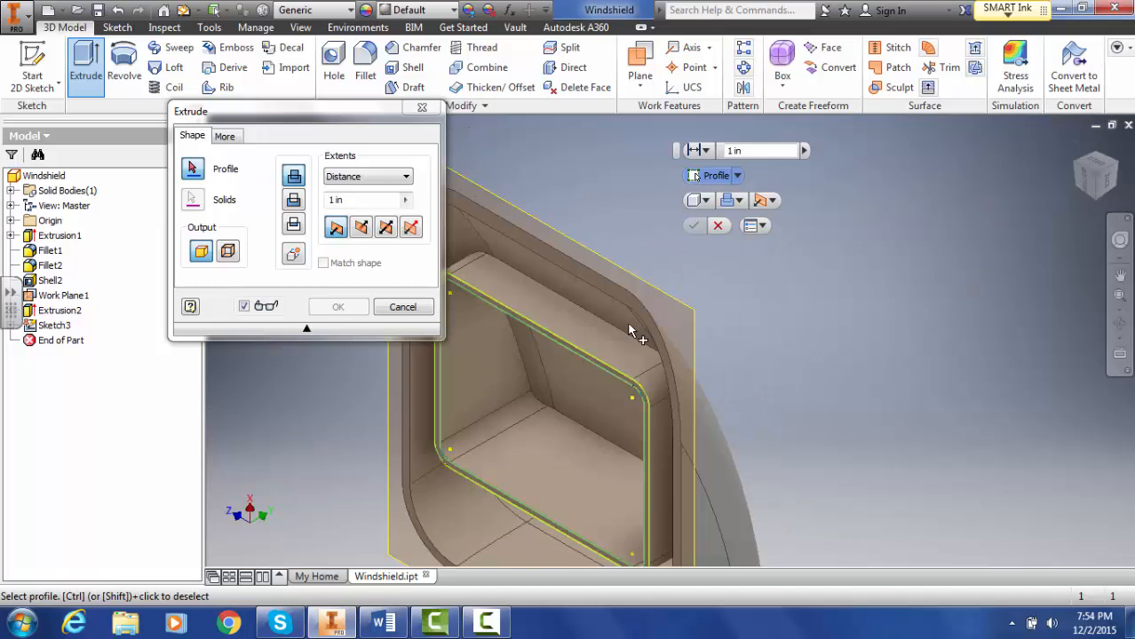
pyautogui.moveTo(626, 320); pyautogui.dragTo(766, 243, button='middle')
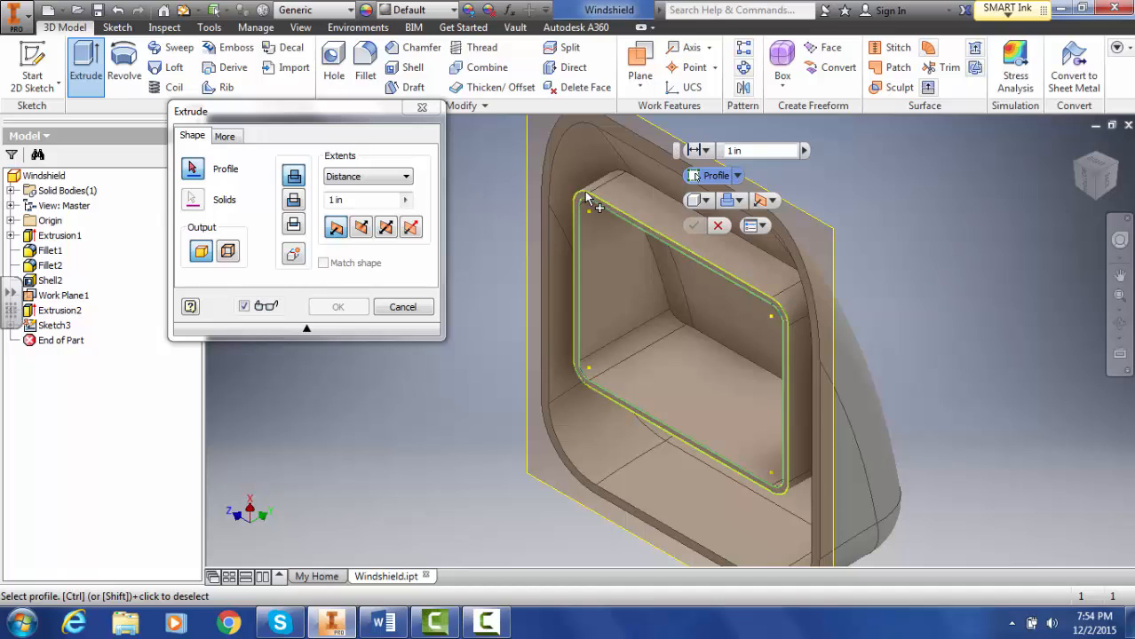
pyautogui.click(590, 198)
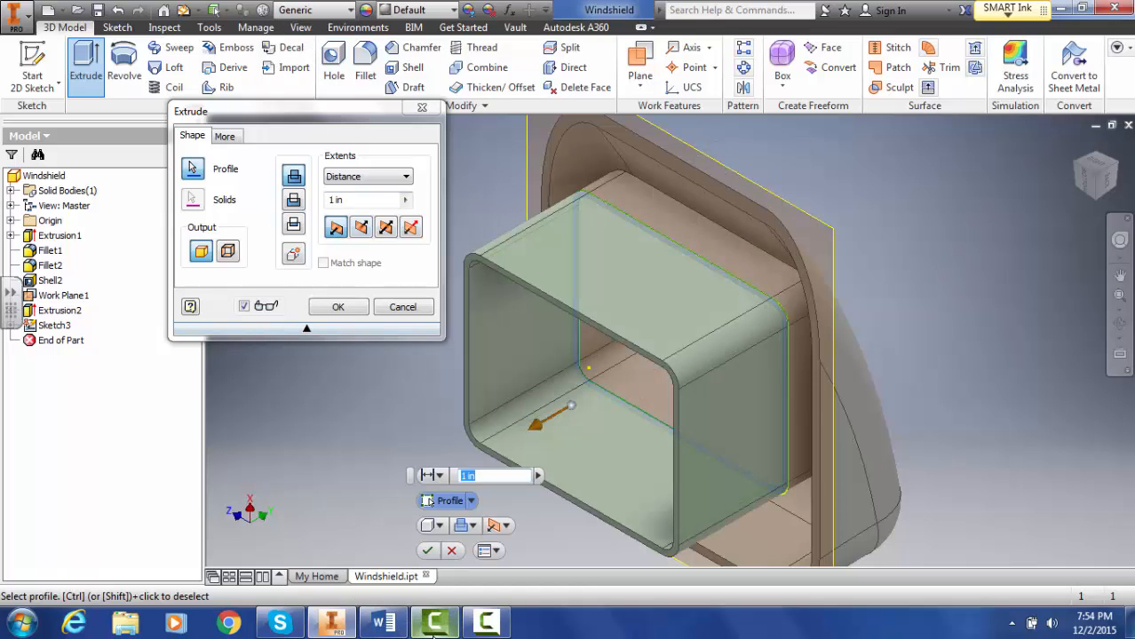
pyautogui.click(385, 625)
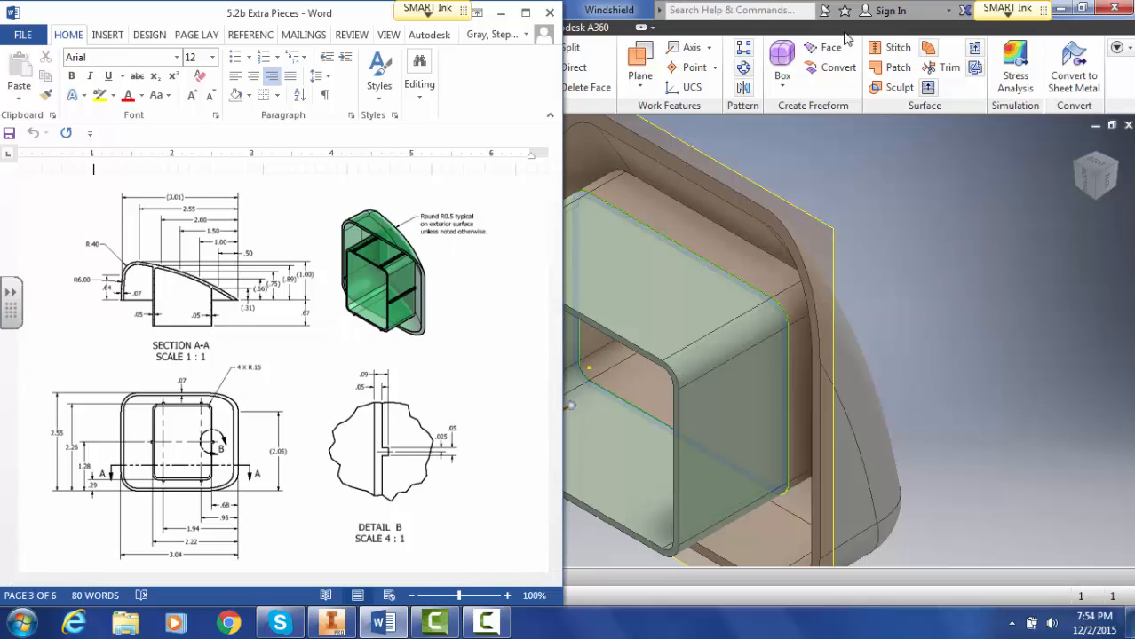
pyautogui.click(610, 10)
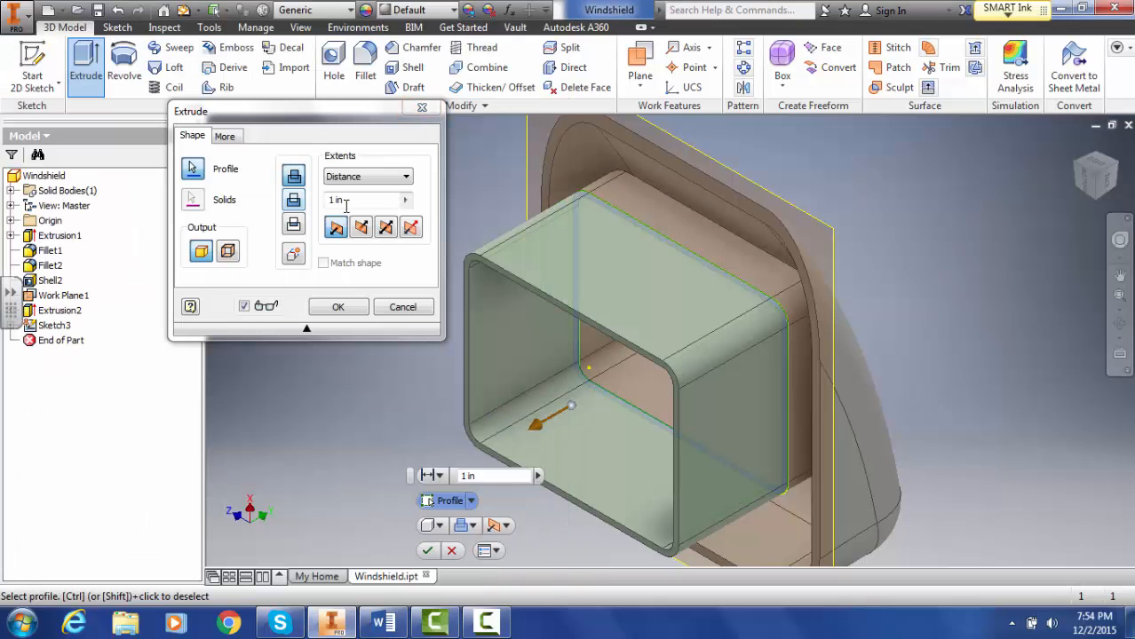
pyautogui.write('.67')
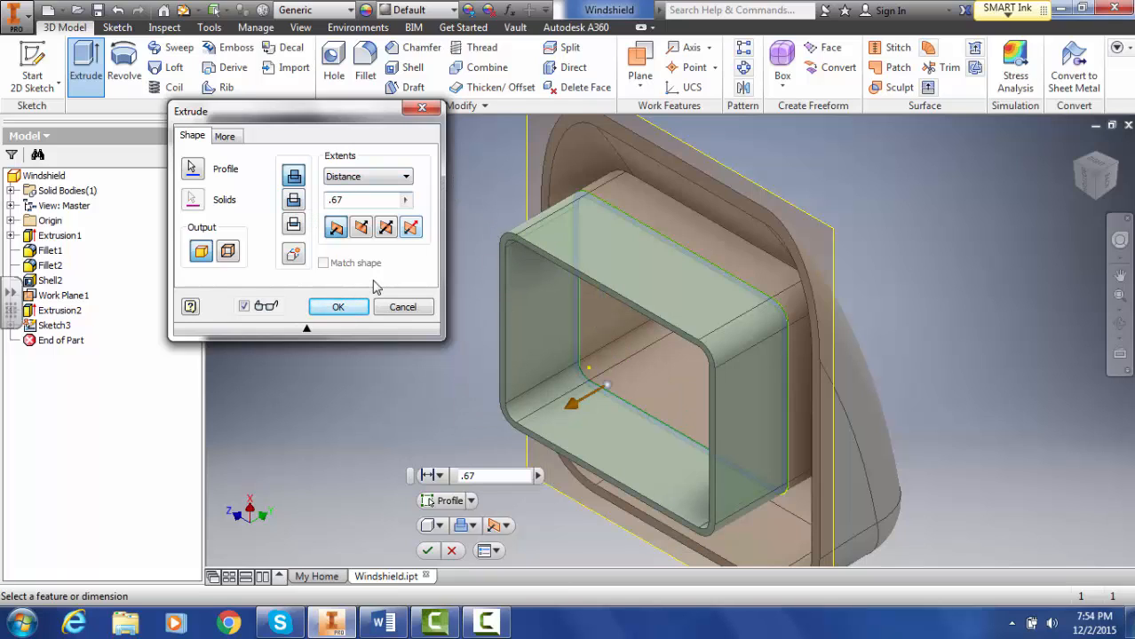
pyautogui.click(338, 307)
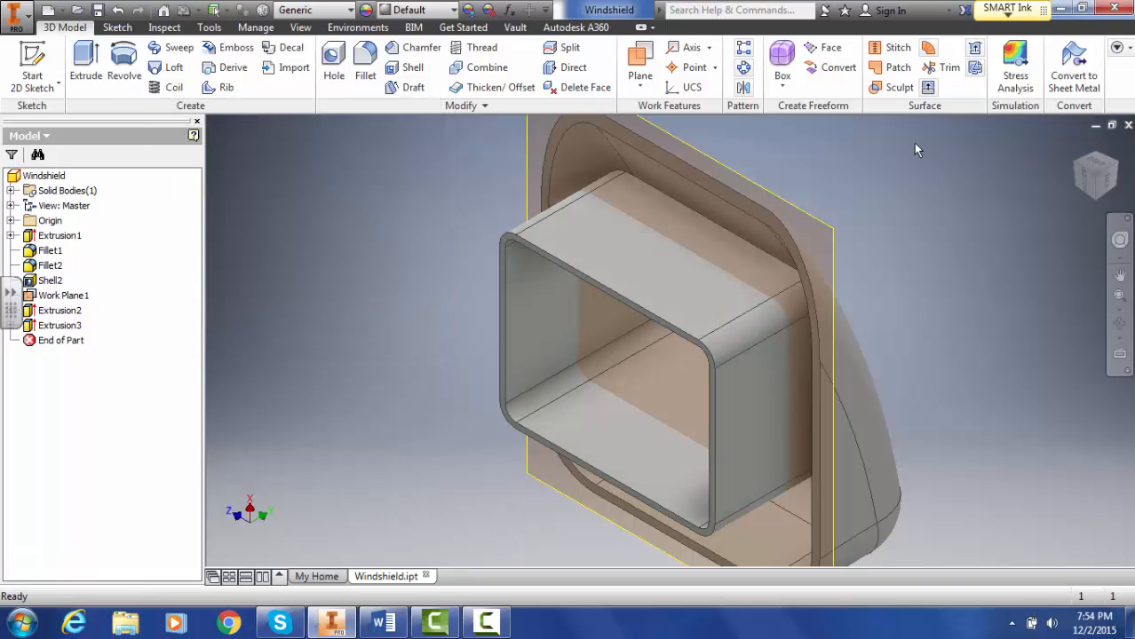
# Hide the work plane and save the Windshield part
pyautogui.click(1076, 146)
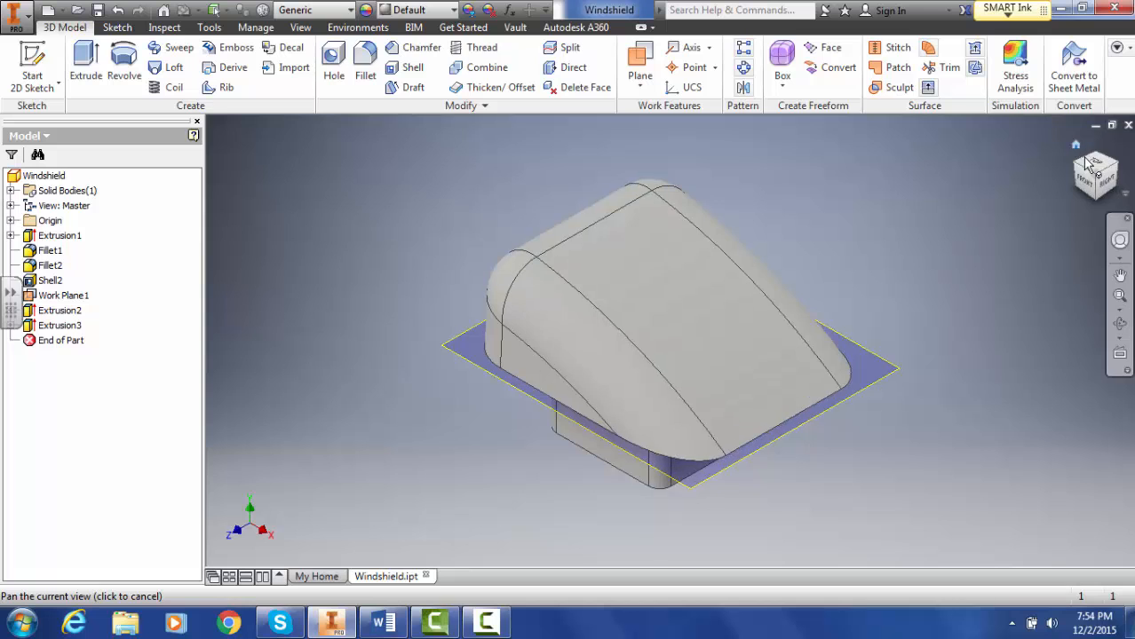
pyautogui.click(1101, 202)
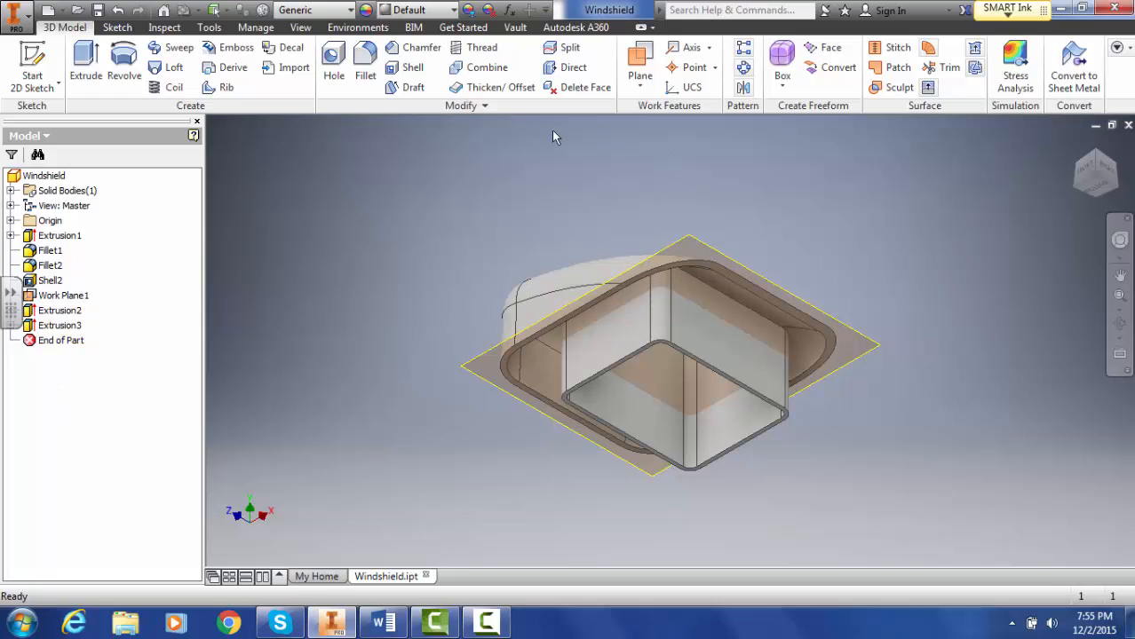
pyautogui.rightClick(72, 298)
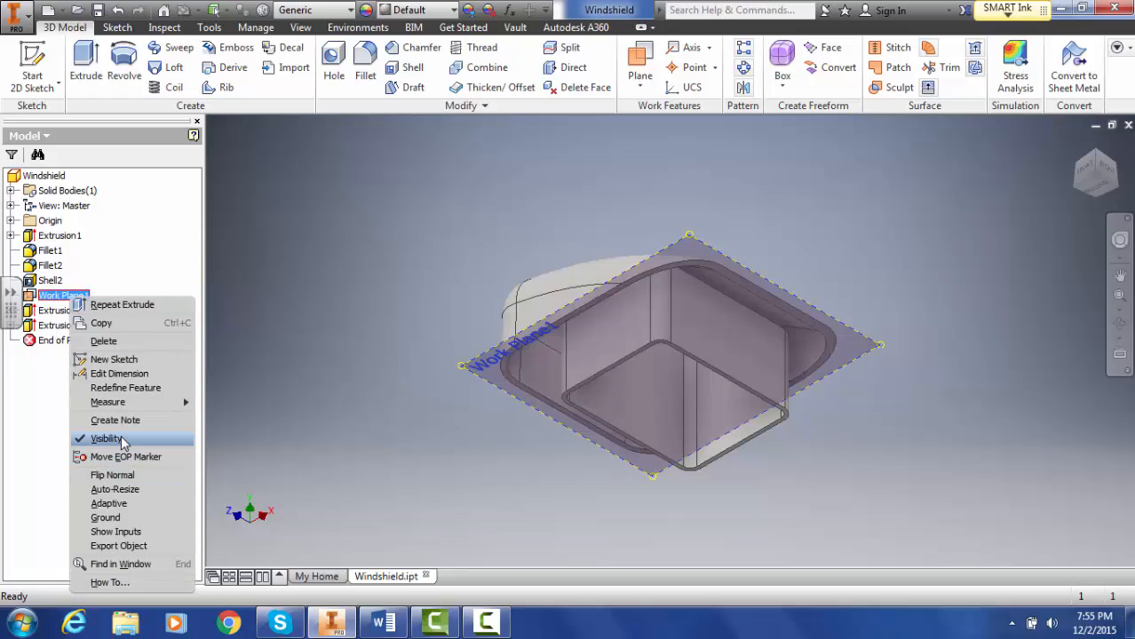
pyautogui.click(106, 439)
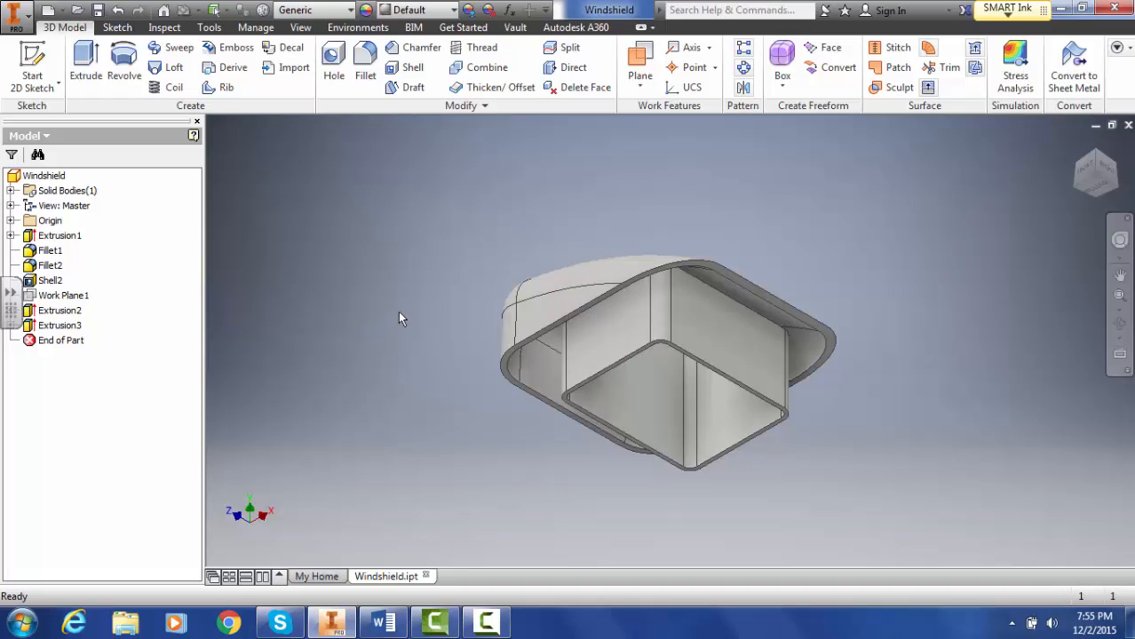
pyautogui.click(15, 15)
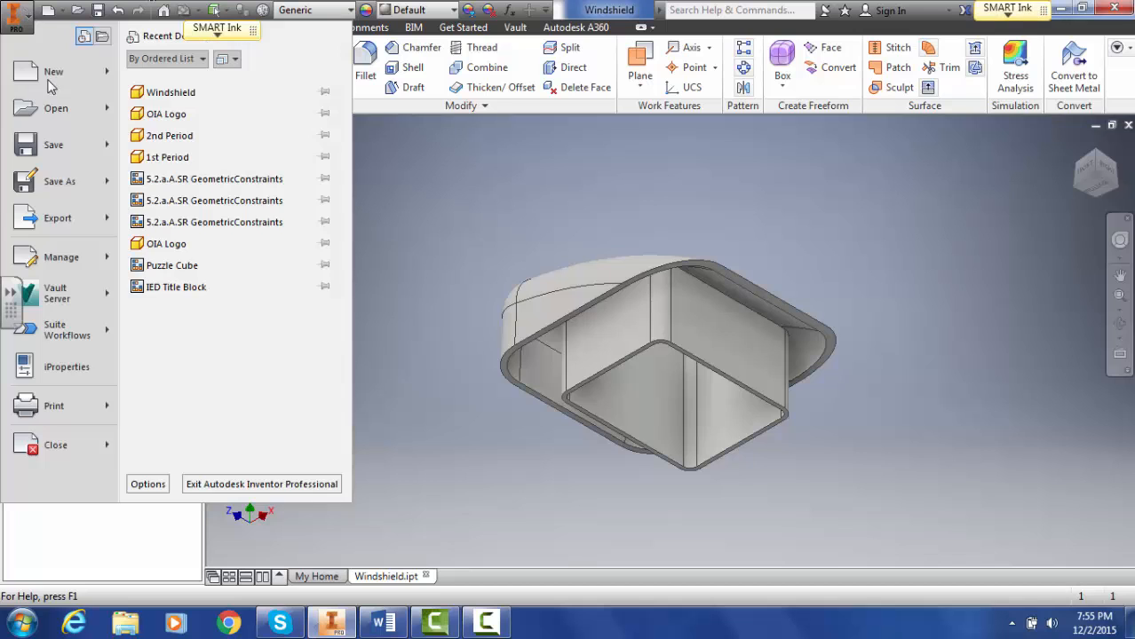
pyautogui.click(49, 147)
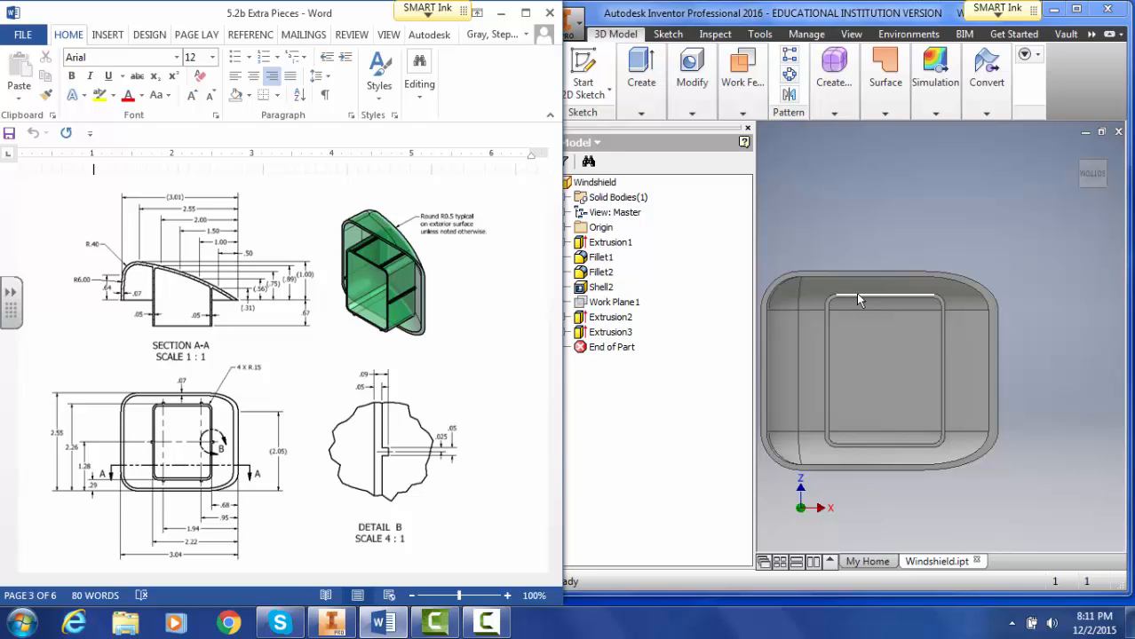
# Start a new sketch on the end rim of the rectangular box and check the small tab's dimensions in the Word drawing
pyautogui.click(590, 64)
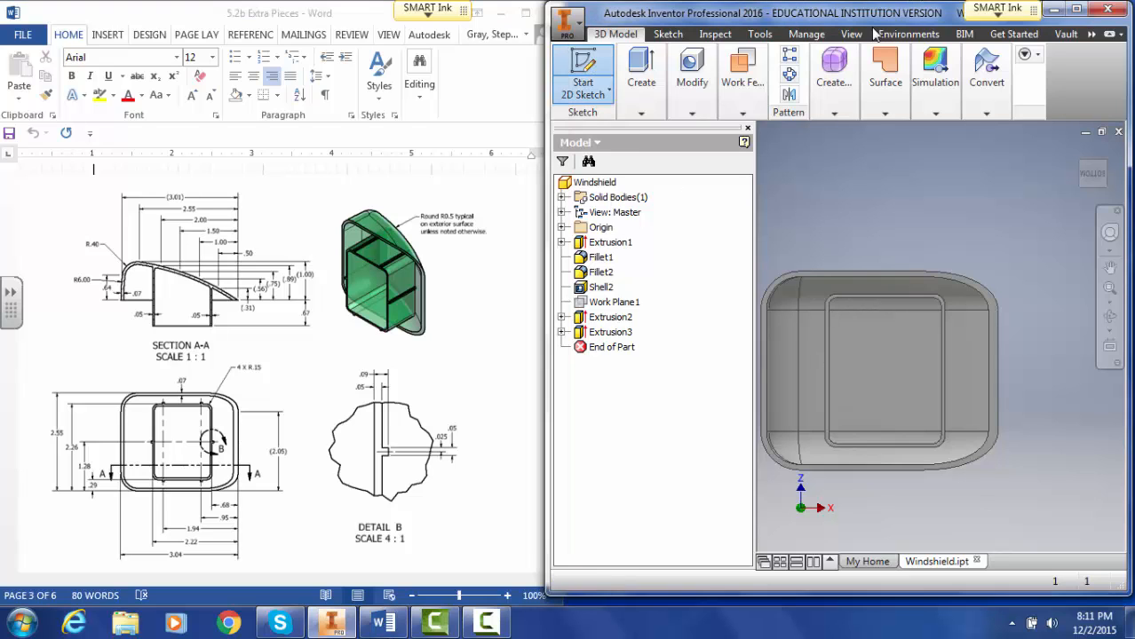
pyautogui.click(884, 302)
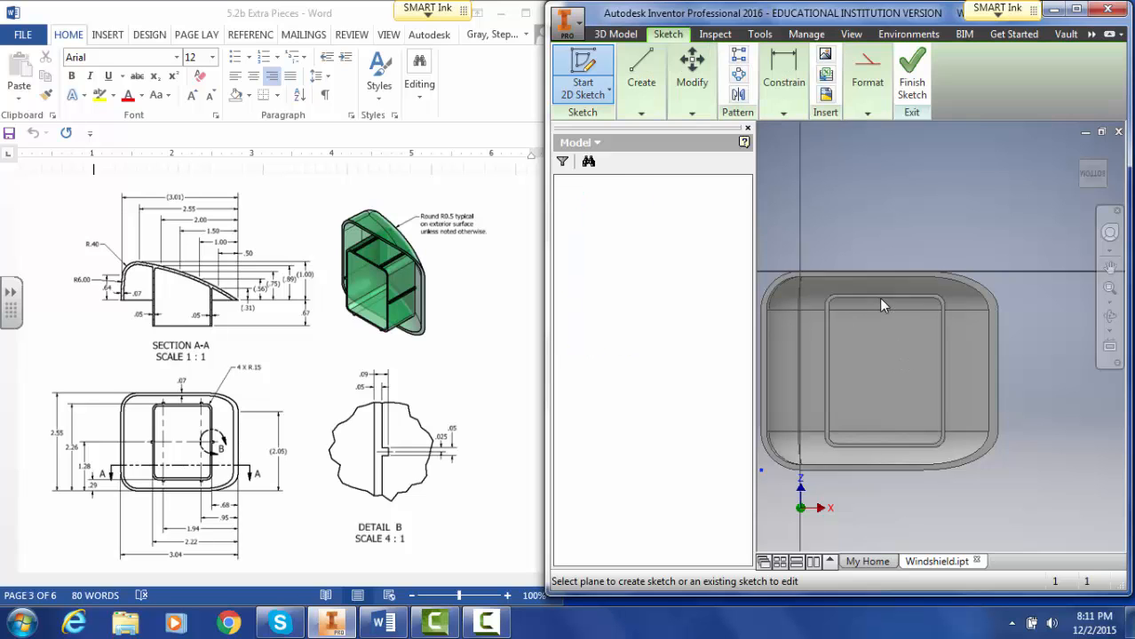
pyautogui.click(1075, 10)
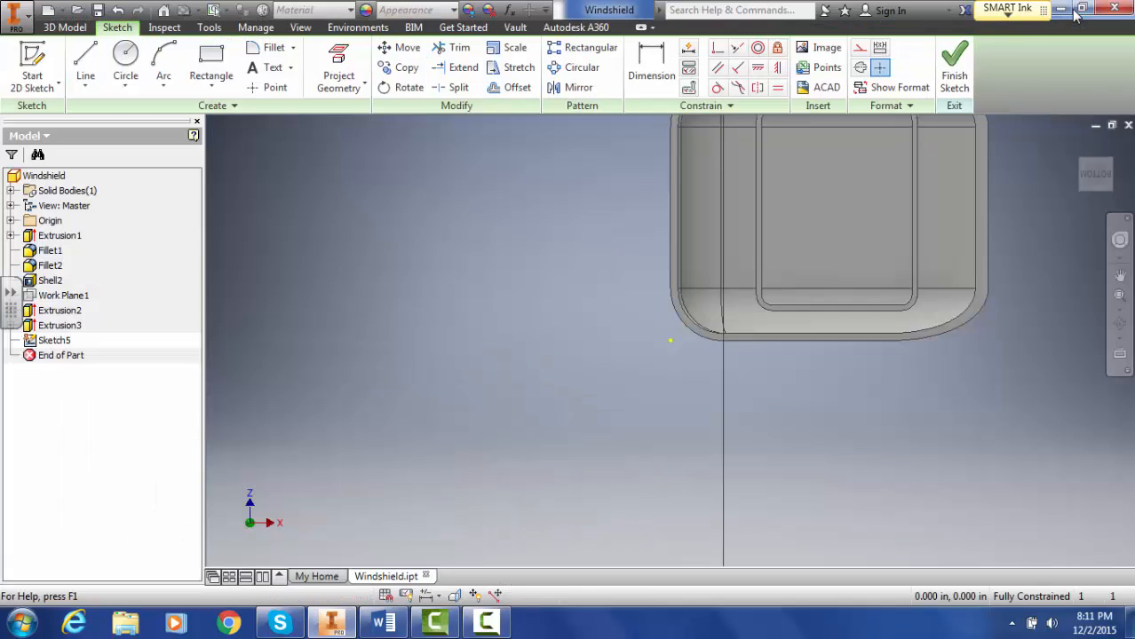
pyautogui.moveTo(924, 166); pyautogui.dragTo(714, 324, button='middle')
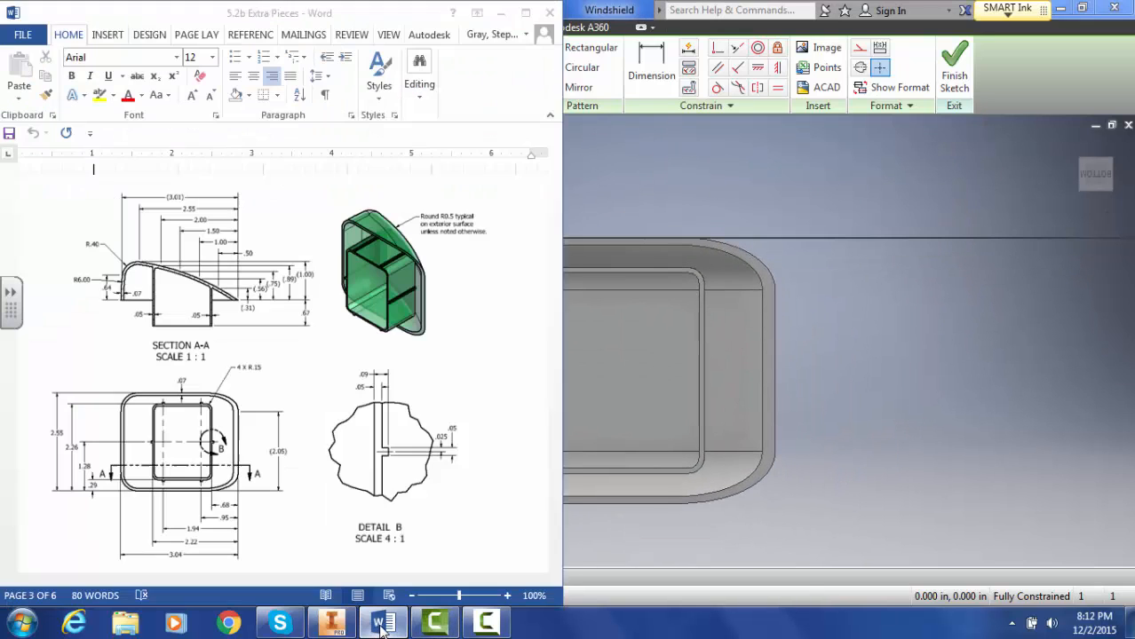
pyautogui.click(382, 623)
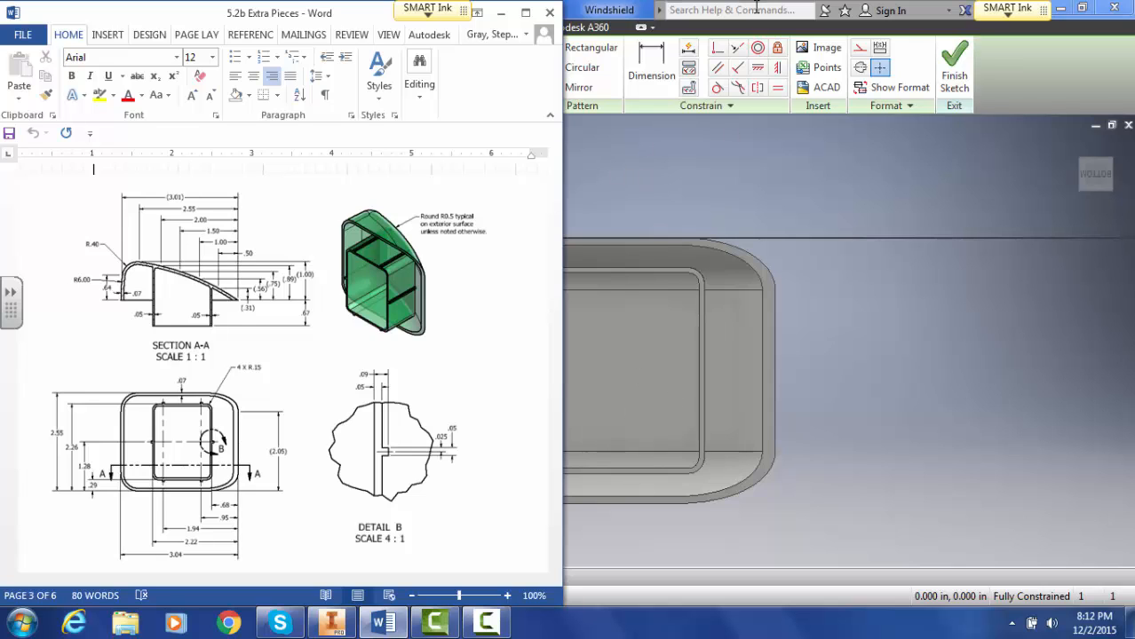
pyautogui.click(923, 174)
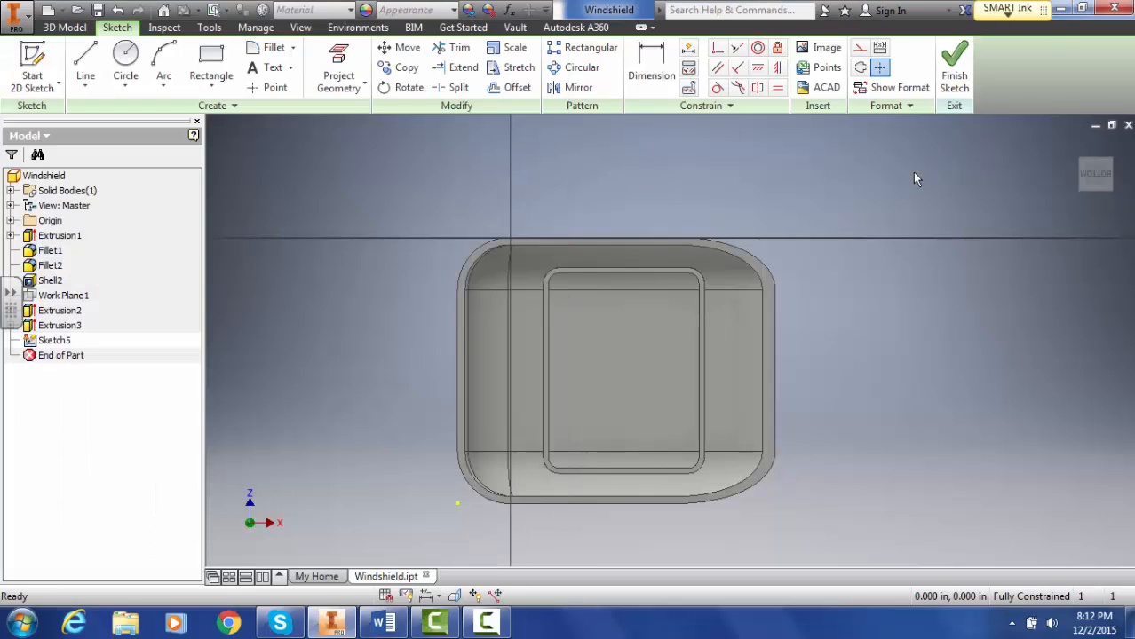
# Sketch a small rectangle 0.05 in wide and 0.04 in high on the outer edge of the box's upper wall
pyautogui.click(221, 71)
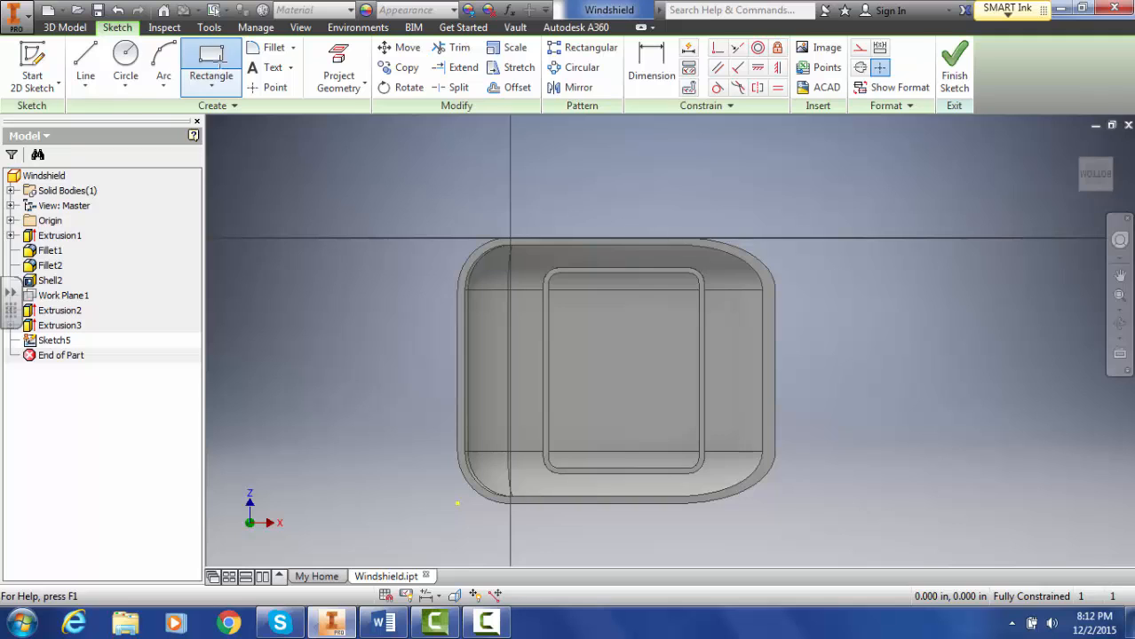
pyautogui.click(571, 267)
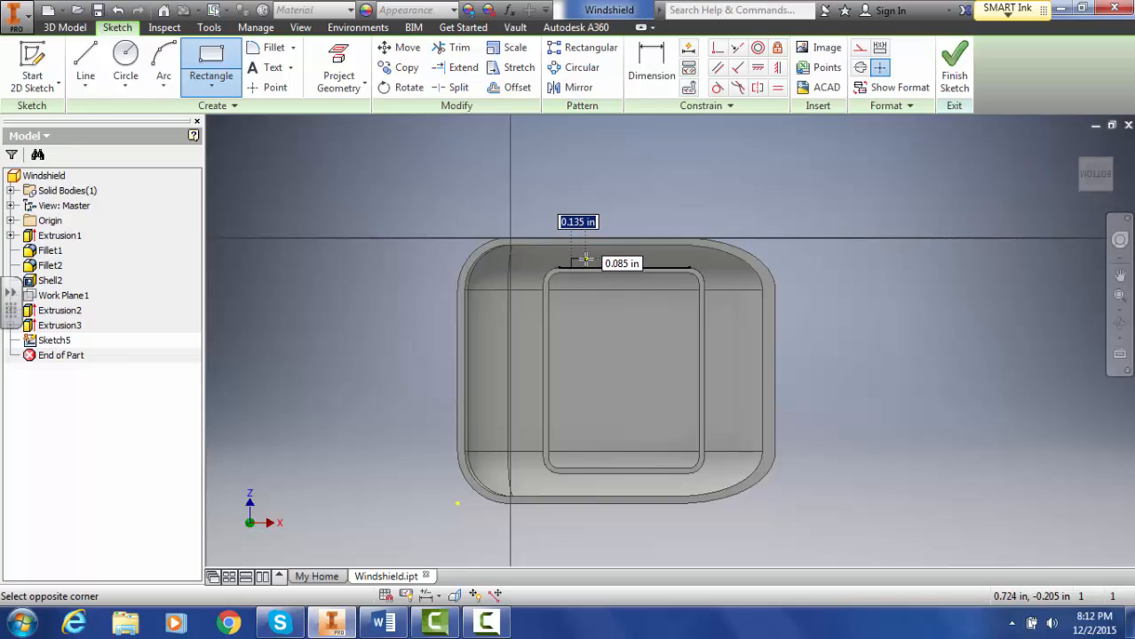
pyautogui.write('.05')
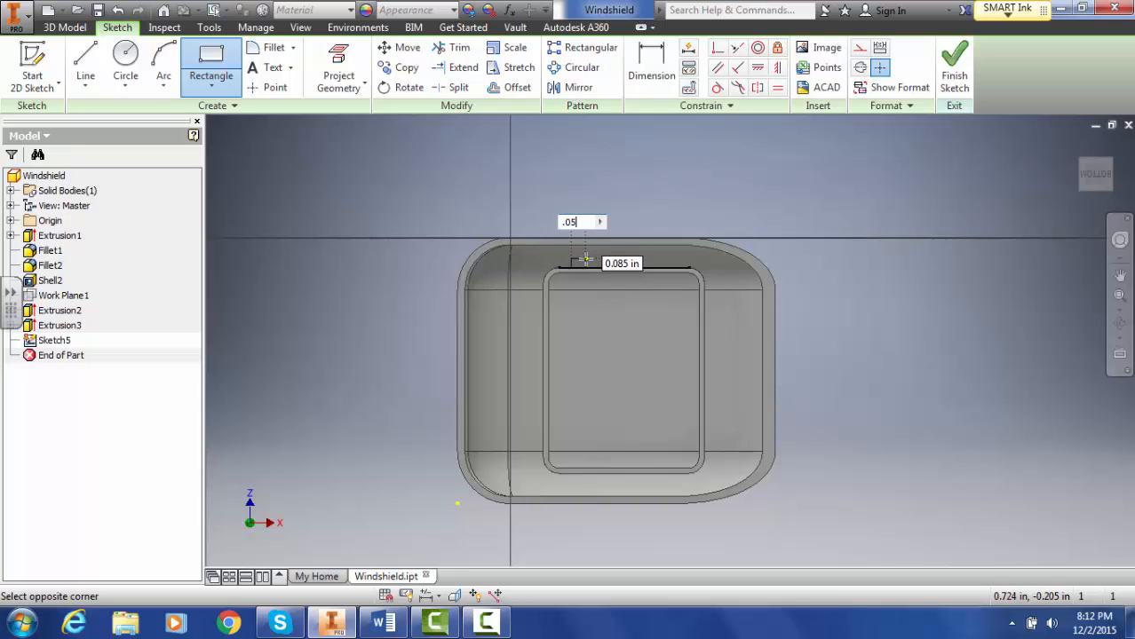
pyautogui.press('Tab')
pyautogui.press('capslock')
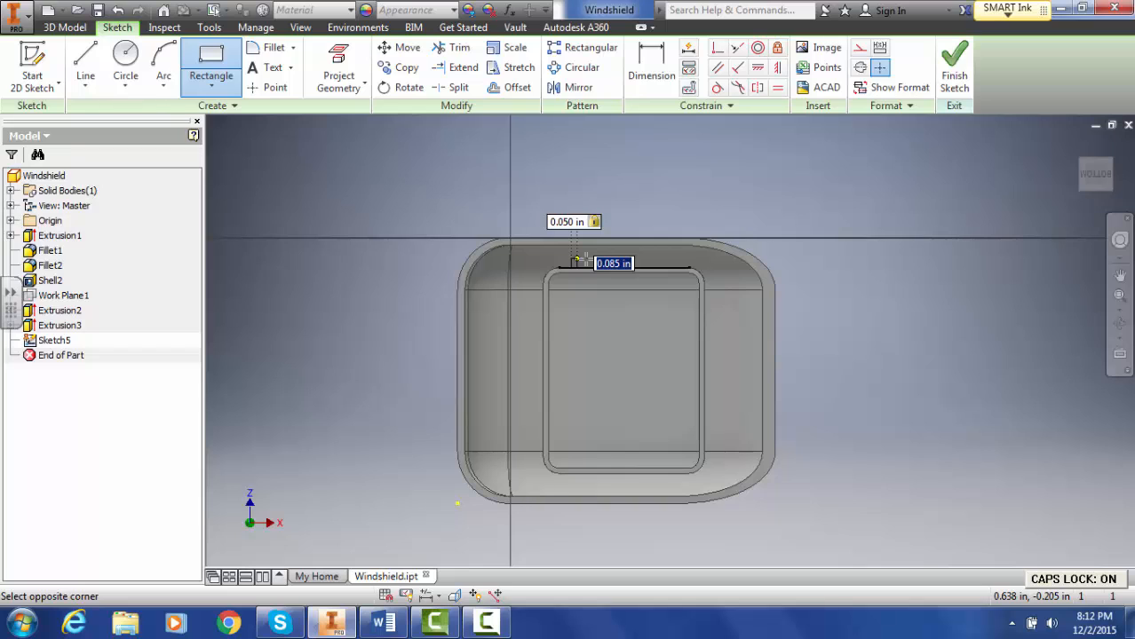
pyautogui.write('.')
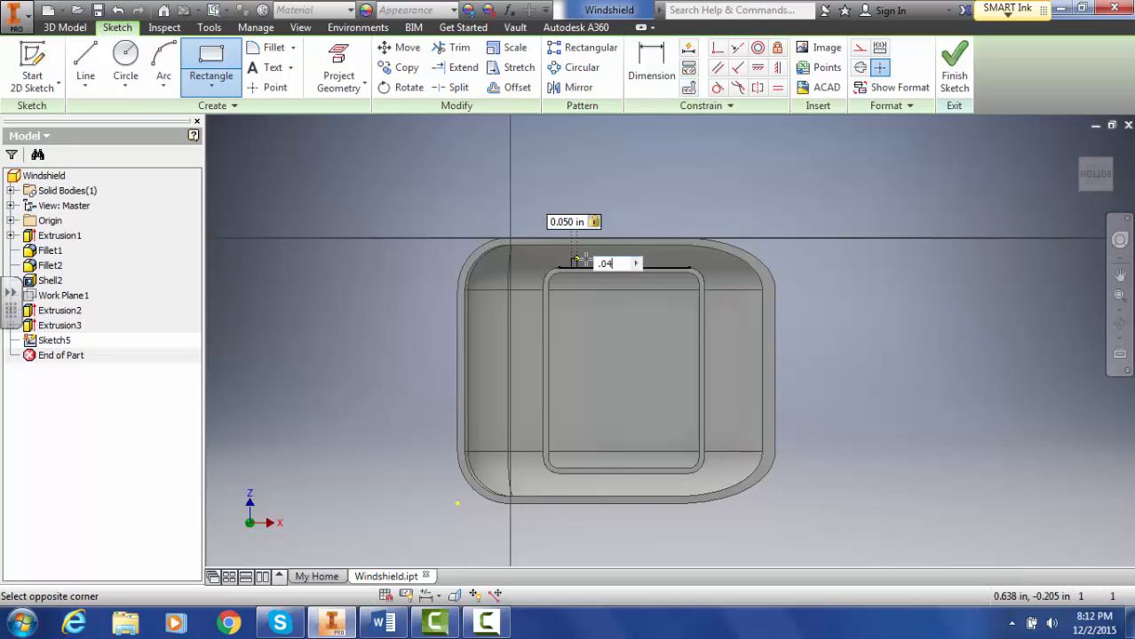
pyautogui.write('04')
pyautogui.press('Return')
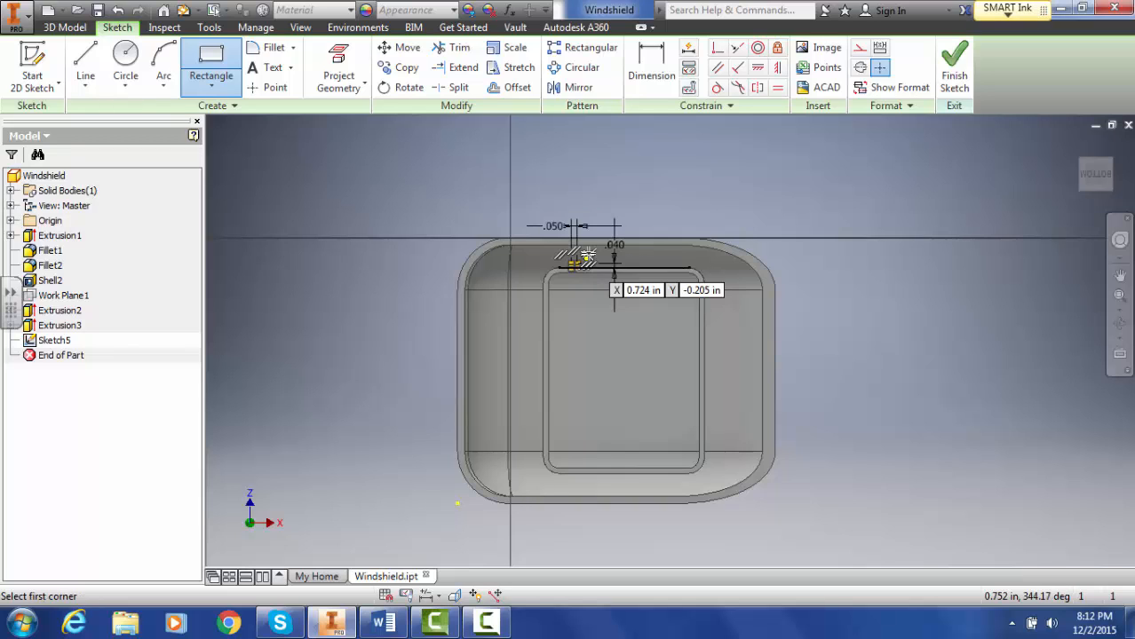
# Check the small tab's size and position dimensions in the plan view and Detail B of the Word drawing
pyautogui.scroll(3, 693, 229)
pyautogui.scroll(4, 693, 229)
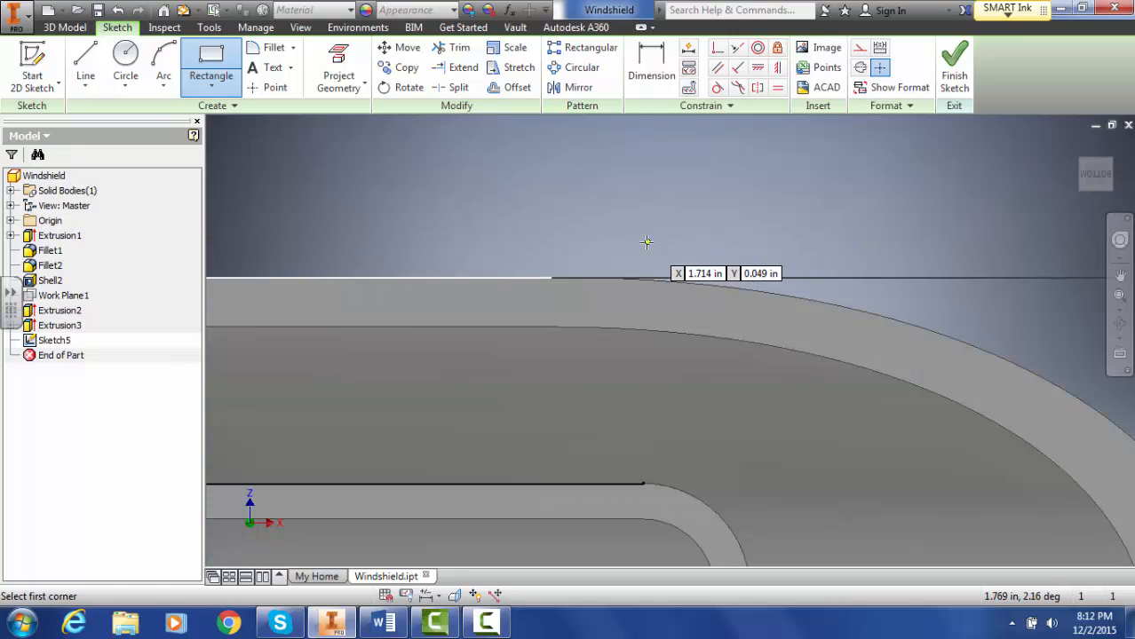
pyautogui.moveTo(652, 241); pyautogui.dragTo(1133, 99, button='middle')
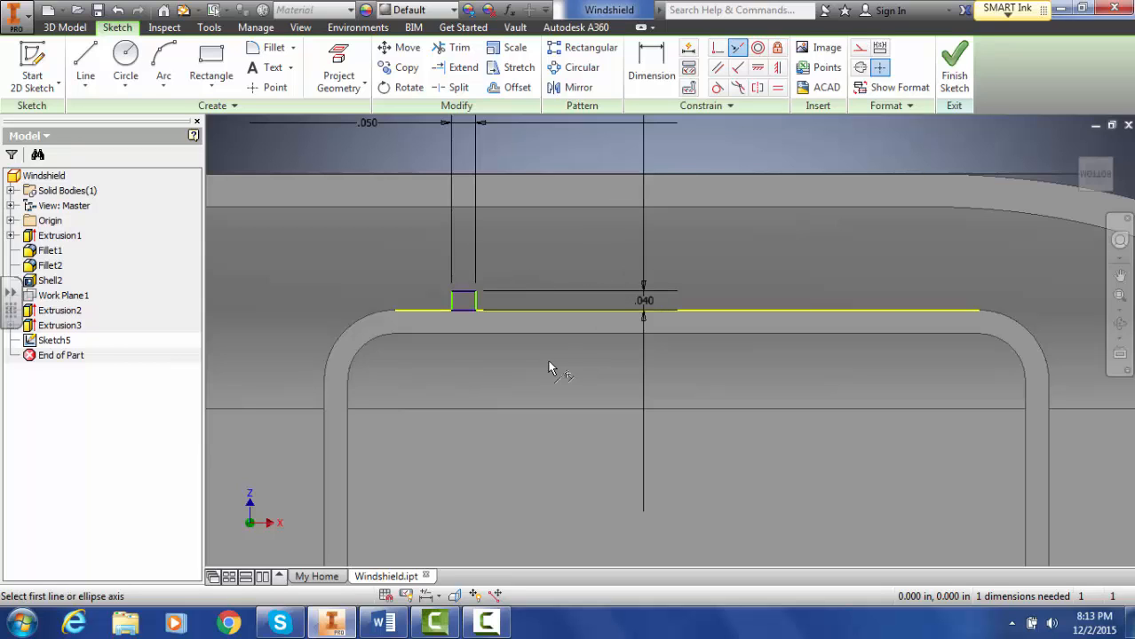
pyautogui.click(1080, 13)
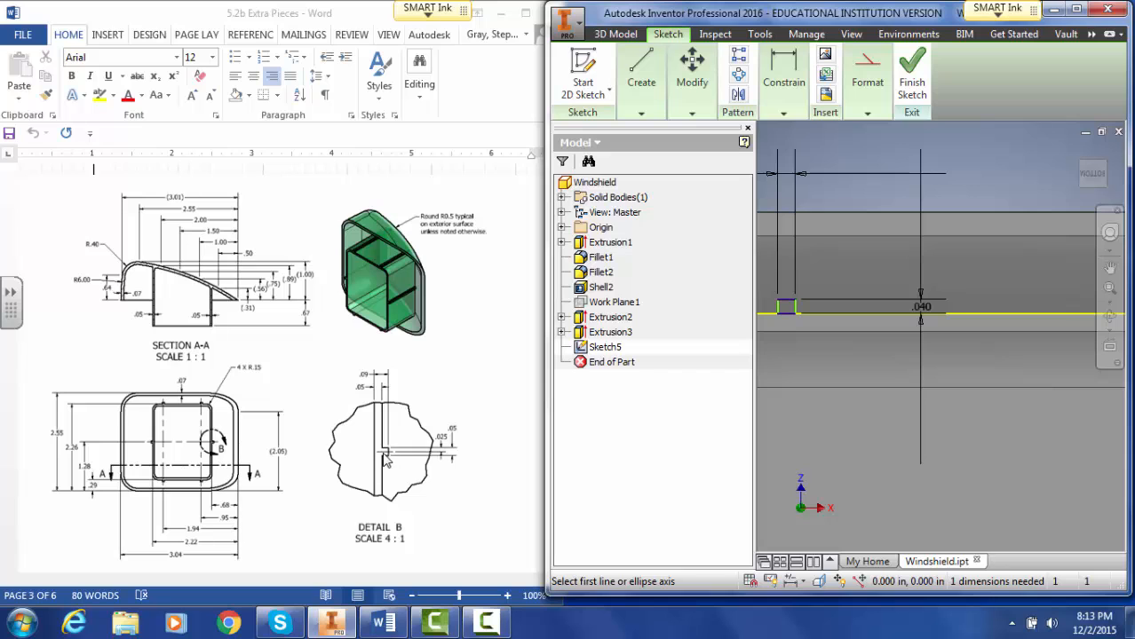
pyautogui.click(1075, 9)
pyautogui.scroll(-5, 885, 146)
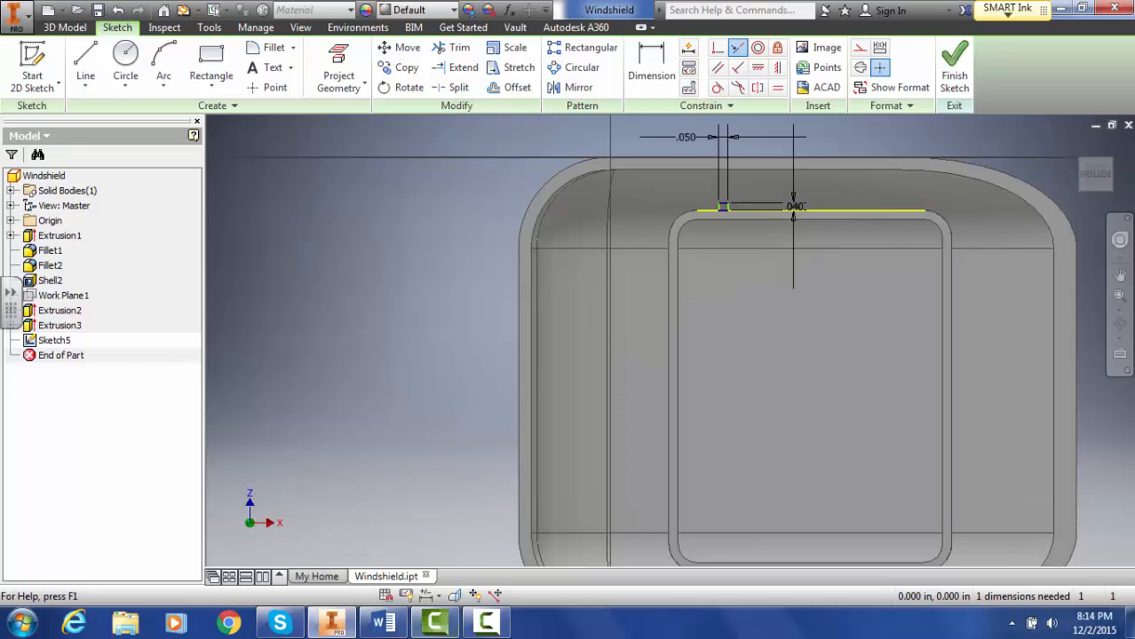
pyautogui.click(383, 623)
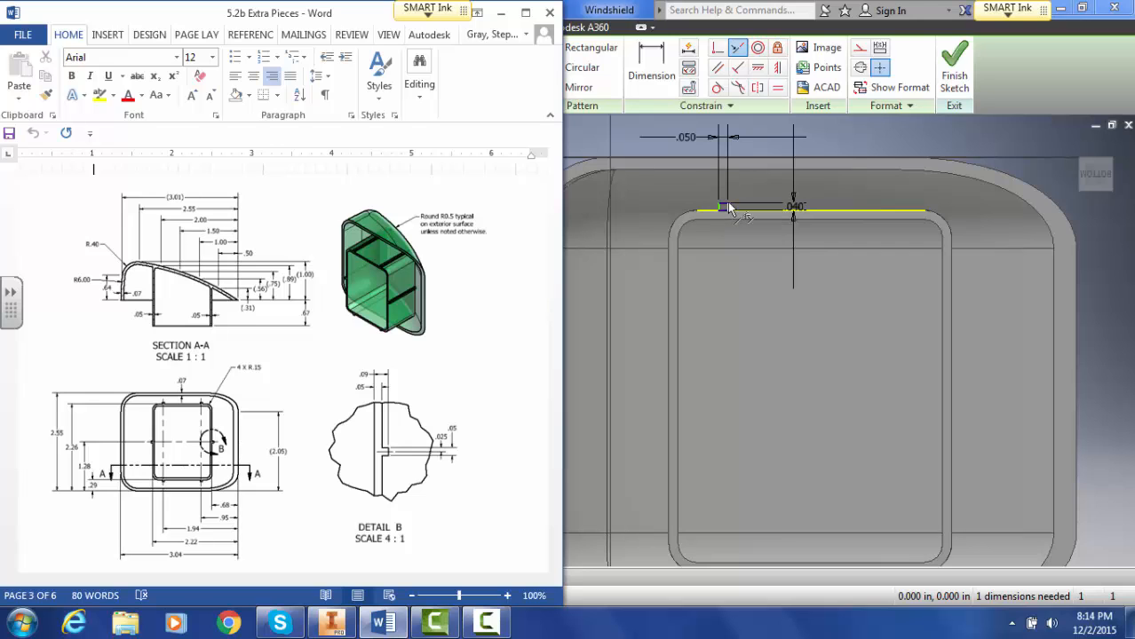
# Dimension the tab's right side from the windshield's right outer edge and set the distance to 1.94-.025 in
pyautogui.click(660, 58)
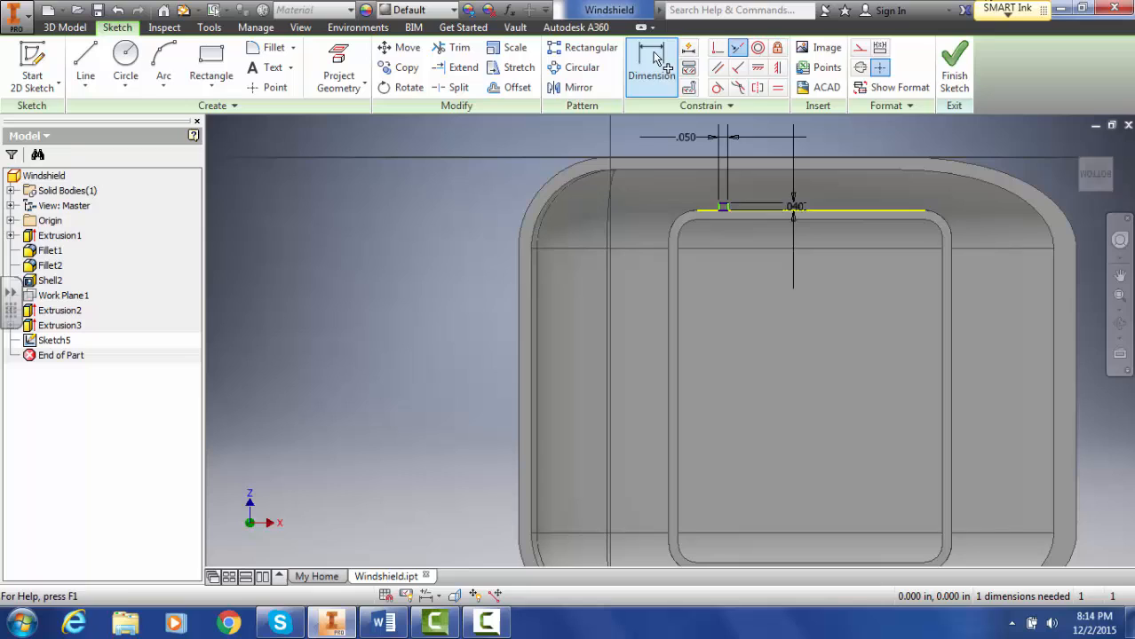
pyautogui.click(1075, 330)
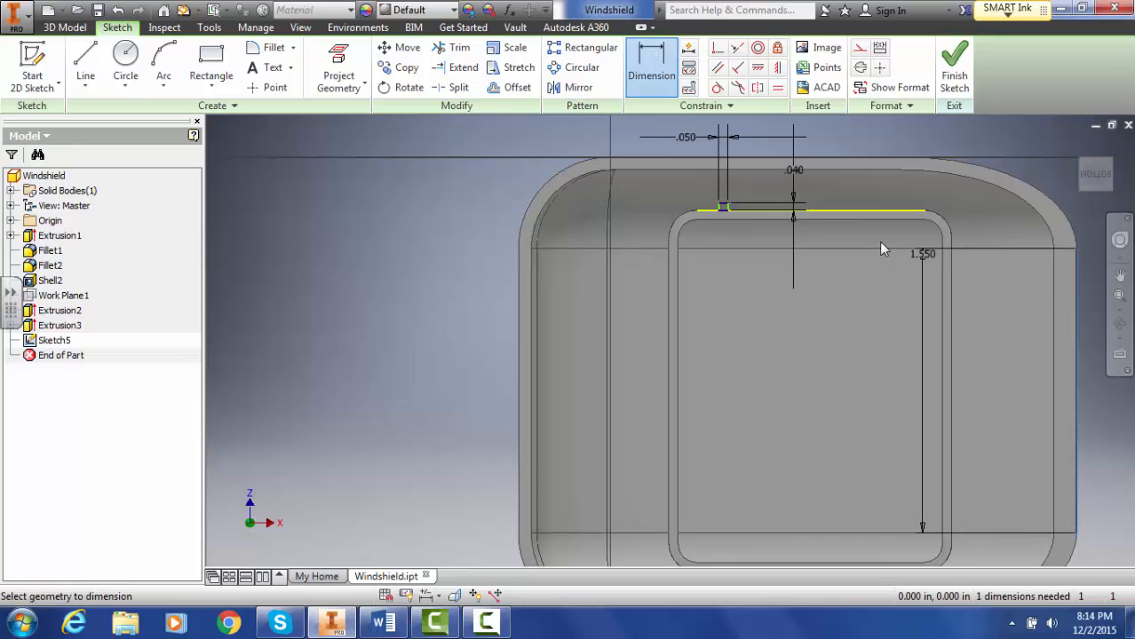
pyautogui.click(727, 211)
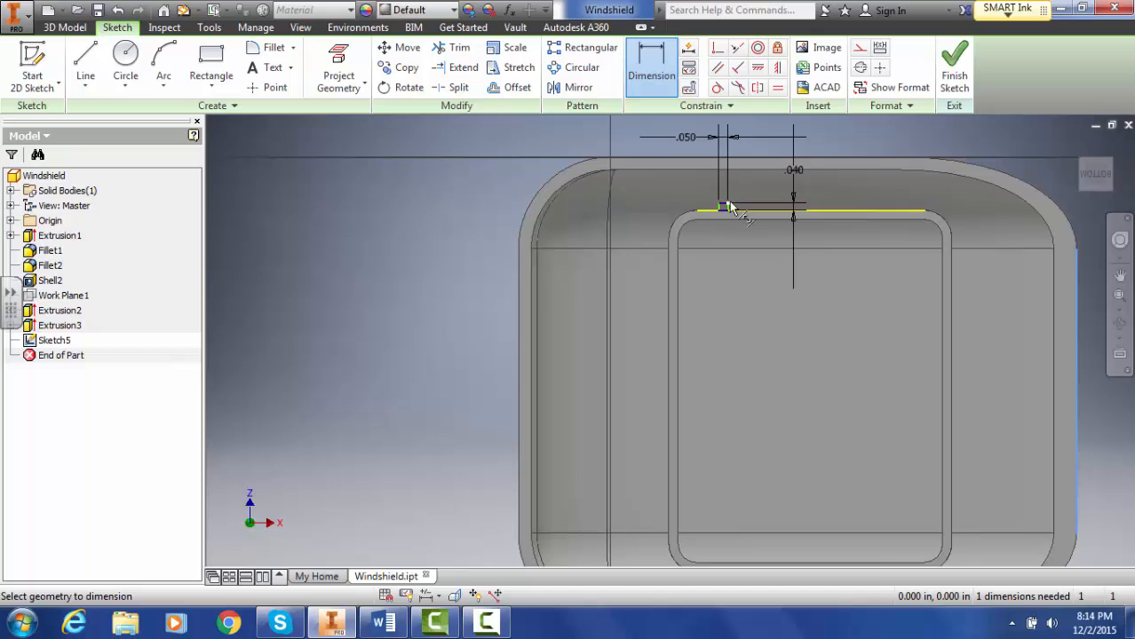
pyautogui.scroll(3, 833, 173)
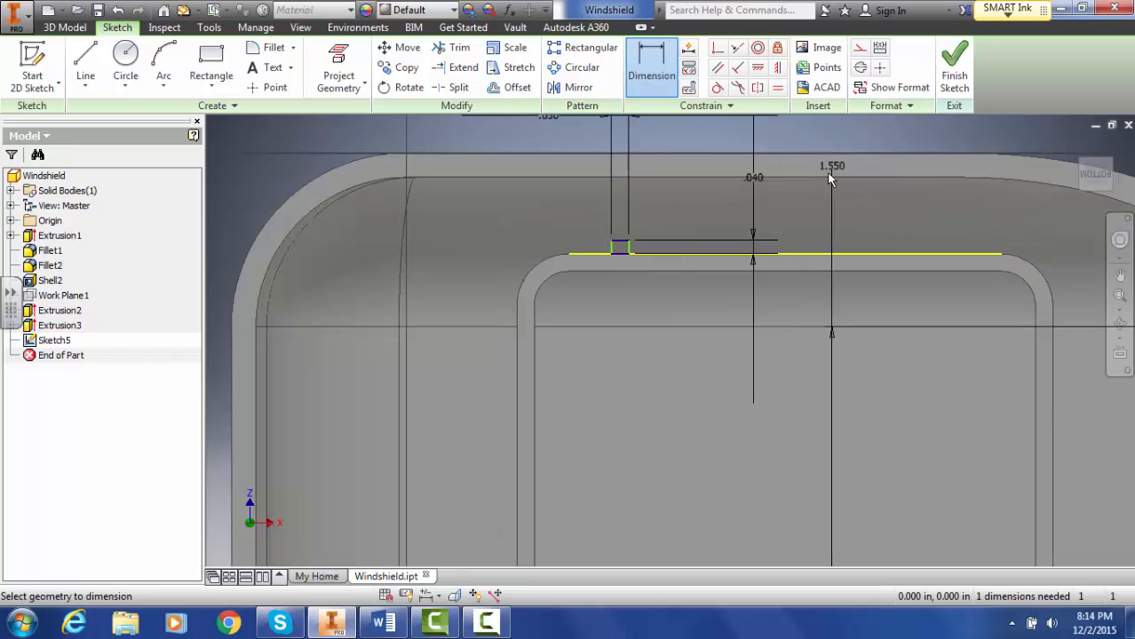
pyautogui.click(634, 250)
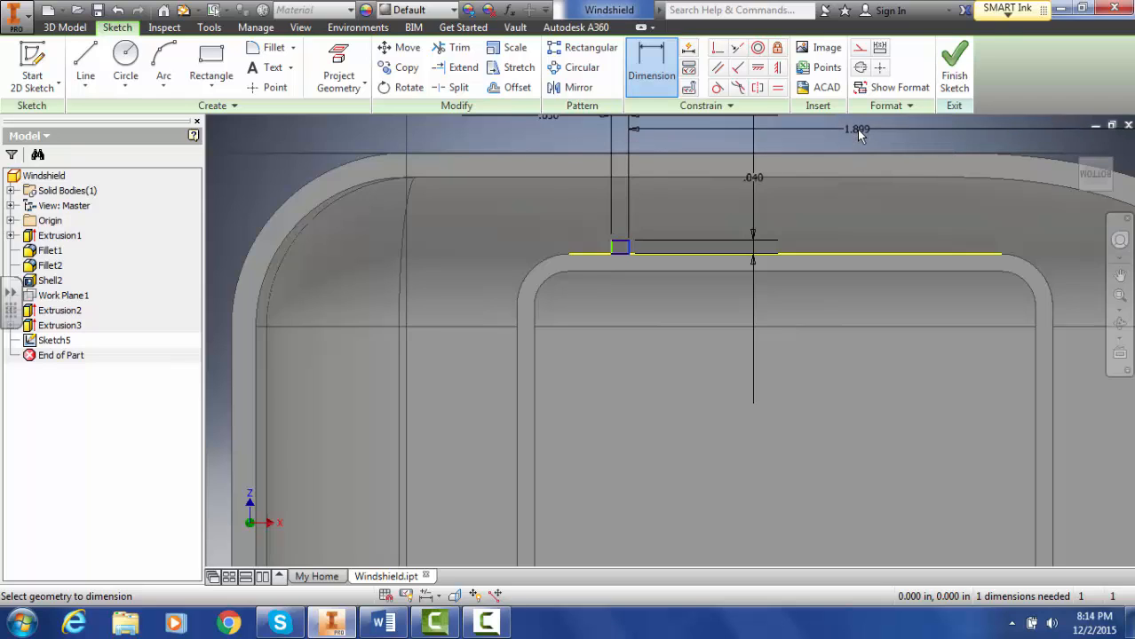
pyautogui.click(855, 128)
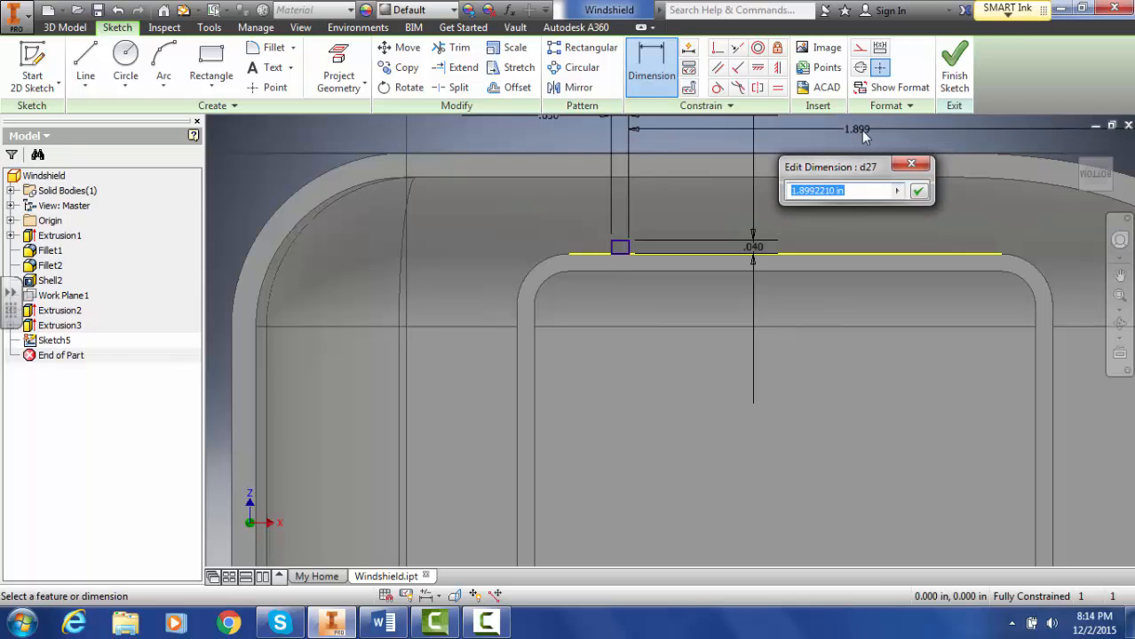
pyautogui.write('1.94-.025')
pyautogui.press('Return')
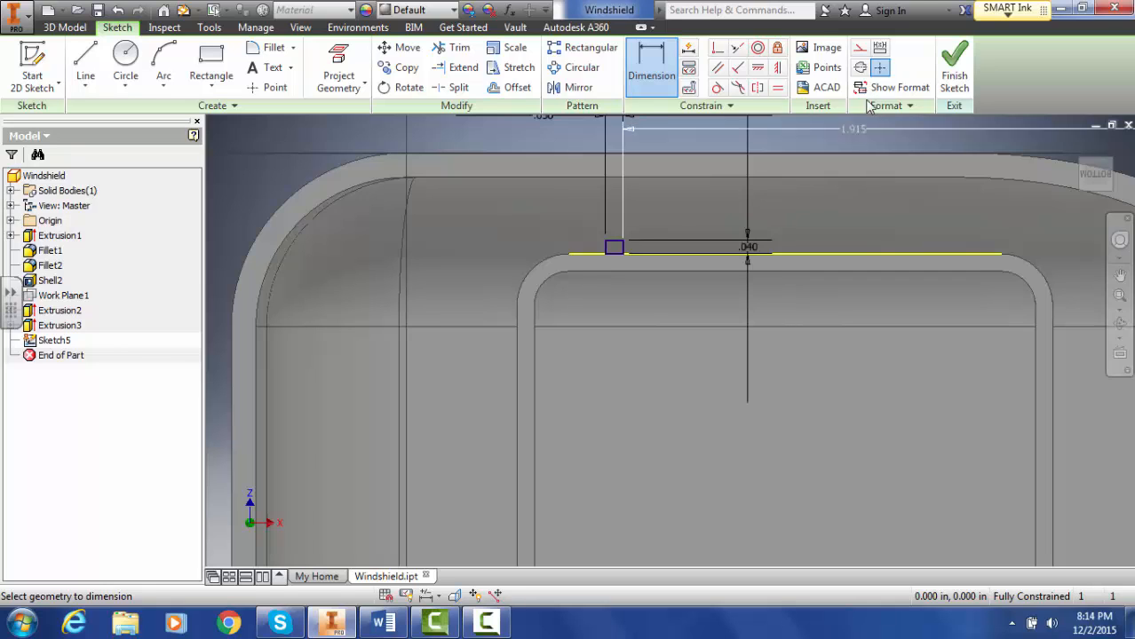
# Set up a rectangular sketch pattern of two tab rectangles along the box's upper wall edge, with the direction reversed to run rightward
pyautogui.scroll(-2, 921, 119)
pyautogui.scroll(-2, 976, 145)
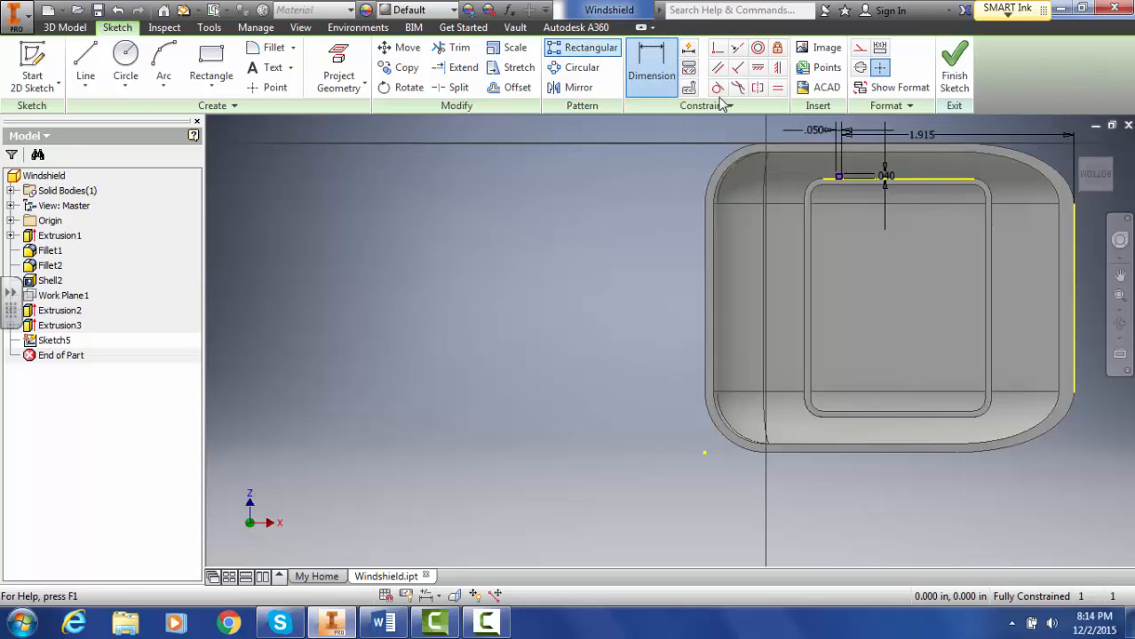
pyautogui.scroll(3, 939, 131)
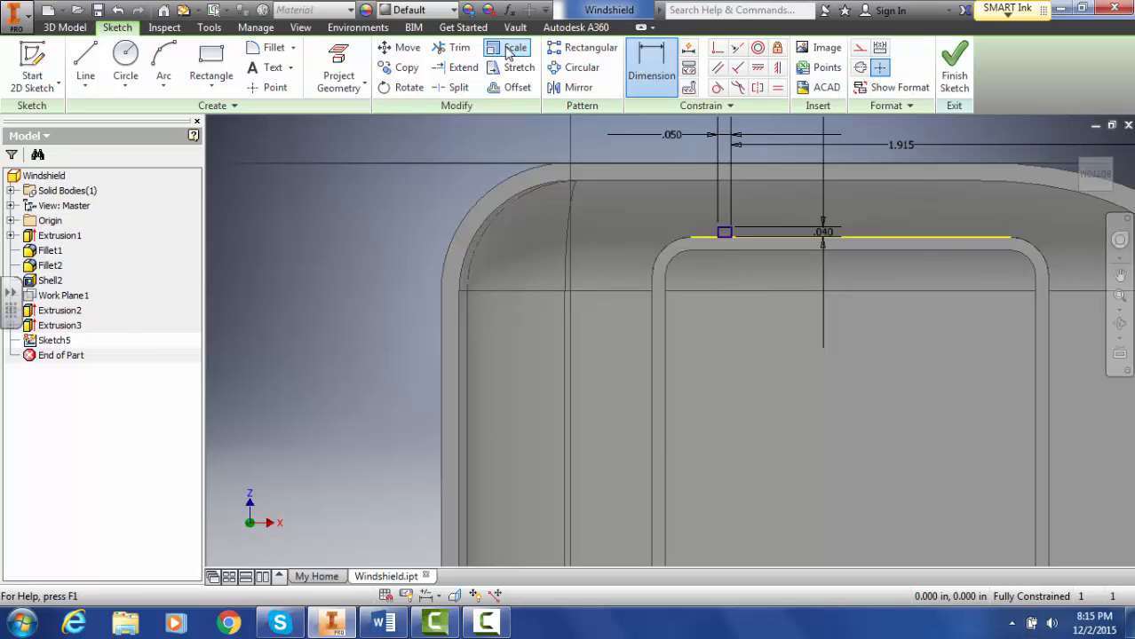
pyautogui.click(582, 51)
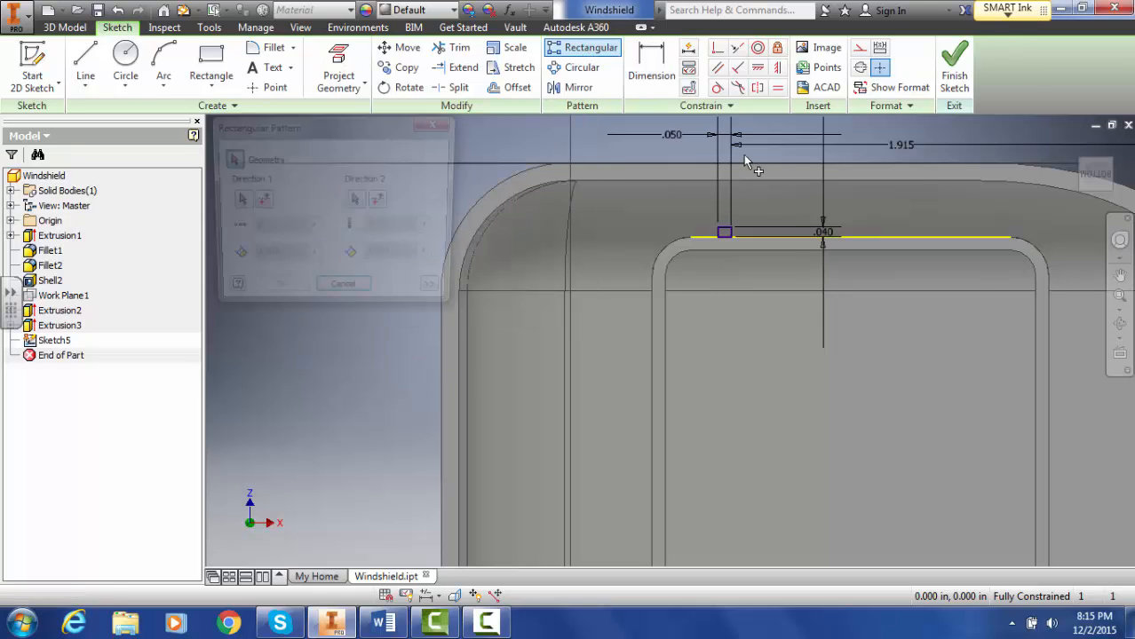
pyautogui.click(726, 234)
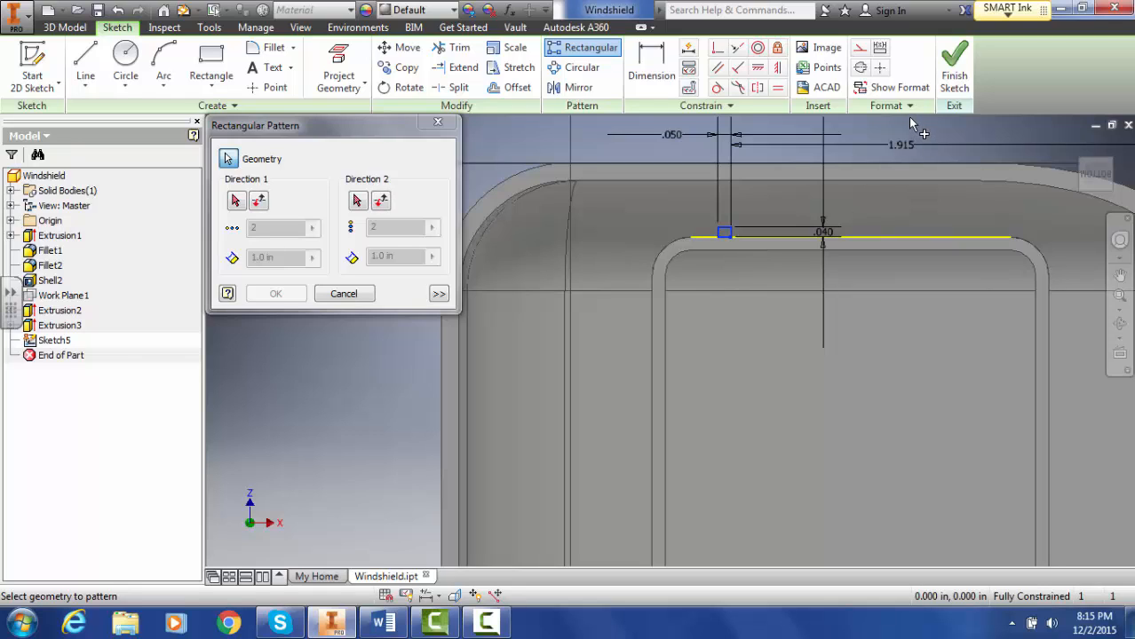
pyautogui.click(236, 201)
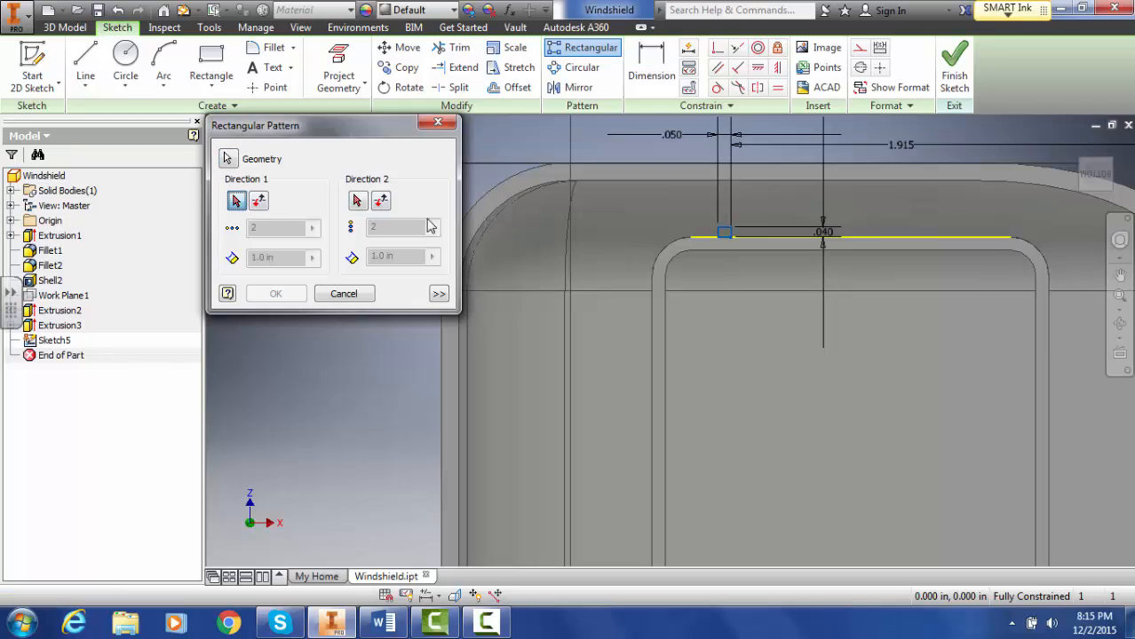
pyautogui.click(809, 238)
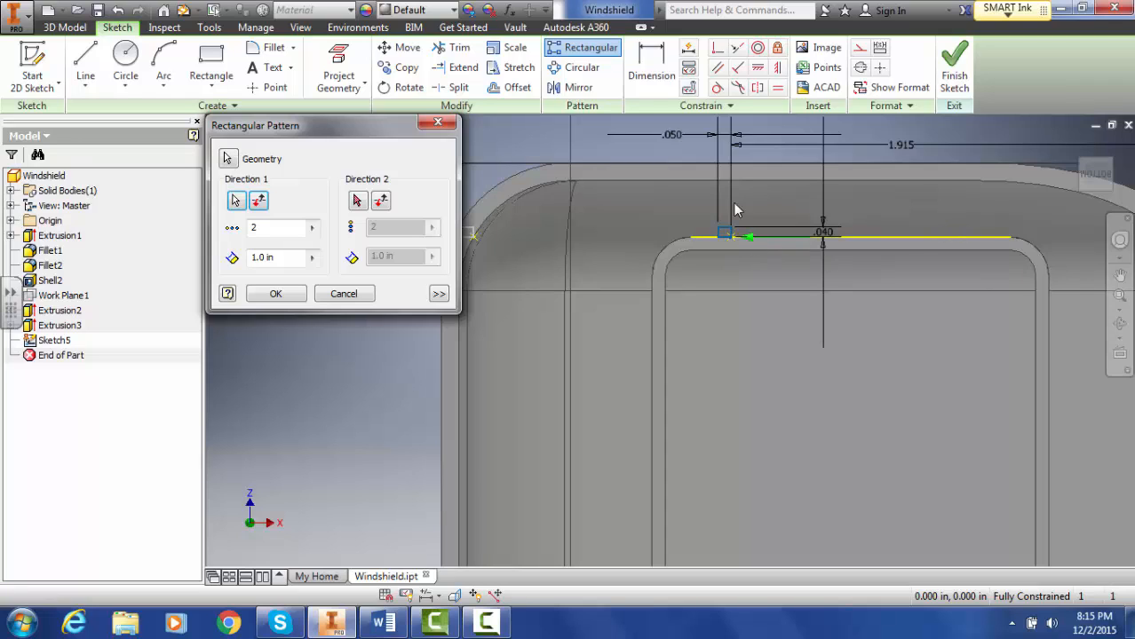
pyautogui.click(259, 201)
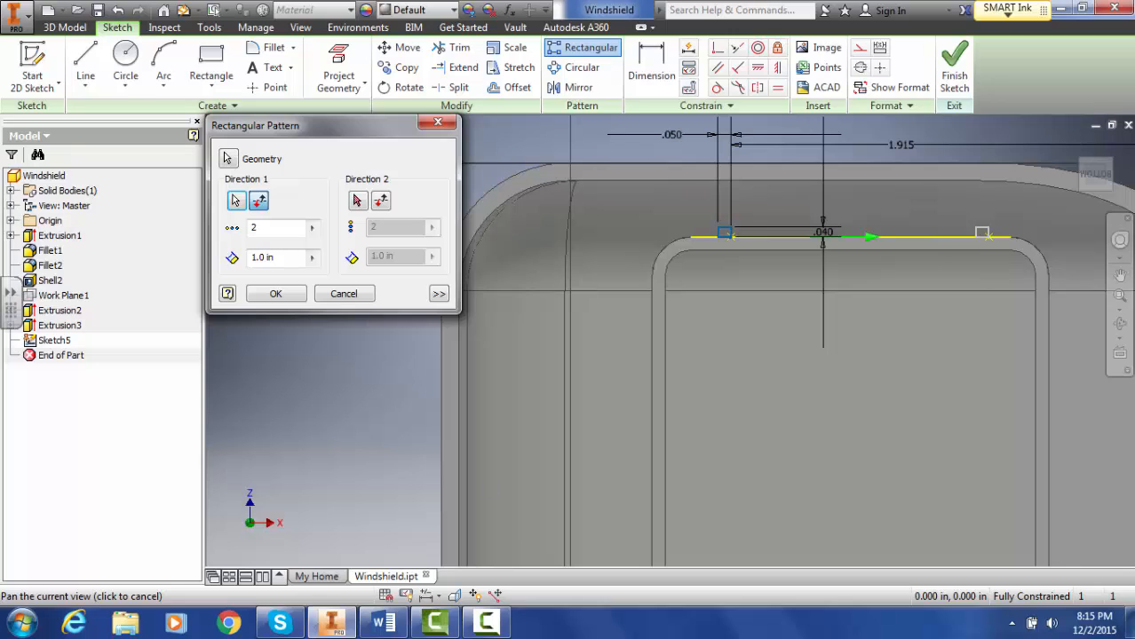
# Look up the tab spacing dimensions in the Word drawing and start the pattern spacing expression with 1.94-
pyautogui.click(383, 624)
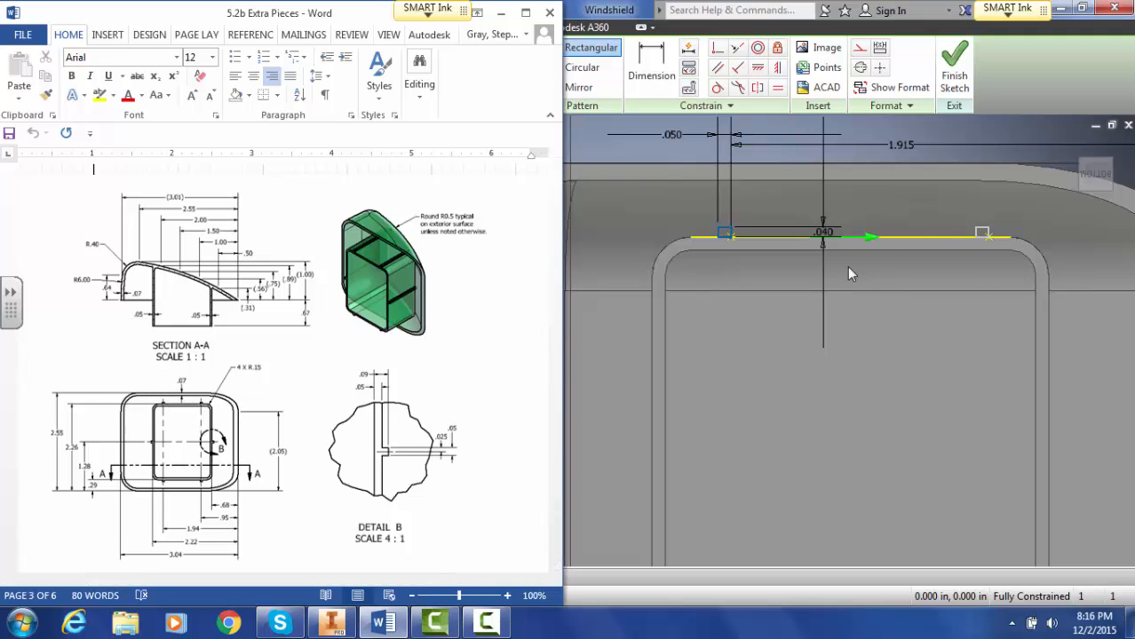
pyautogui.scroll(1, 888, 218)
pyautogui.scroll(-1, 888, 218)
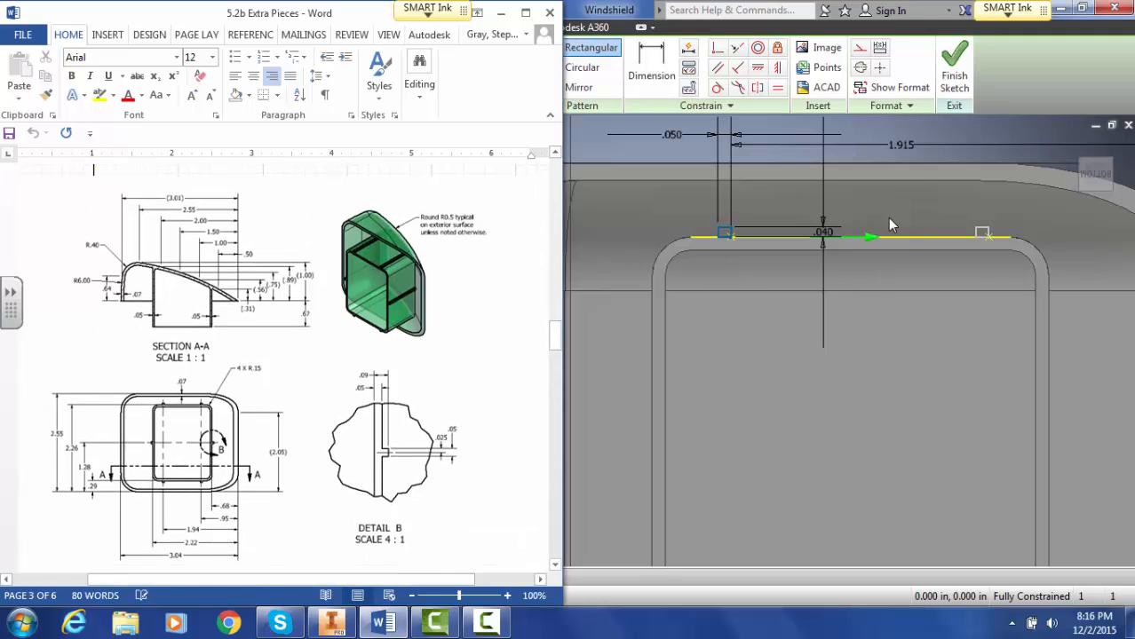
pyautogui.click(627, 12)
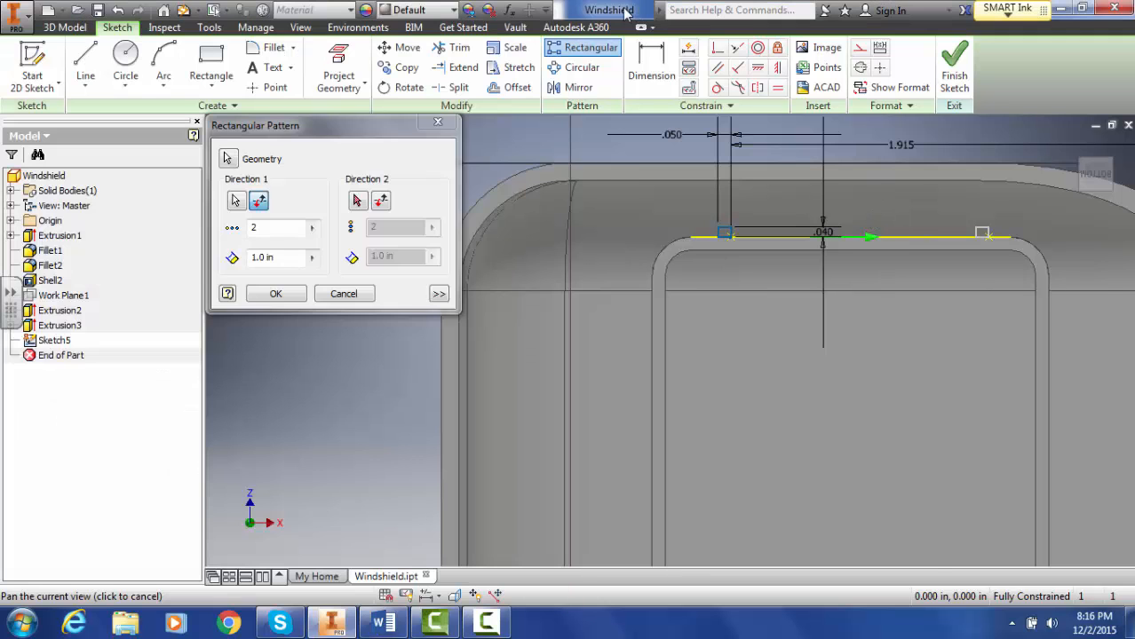
pyautogui.click(253, 257)
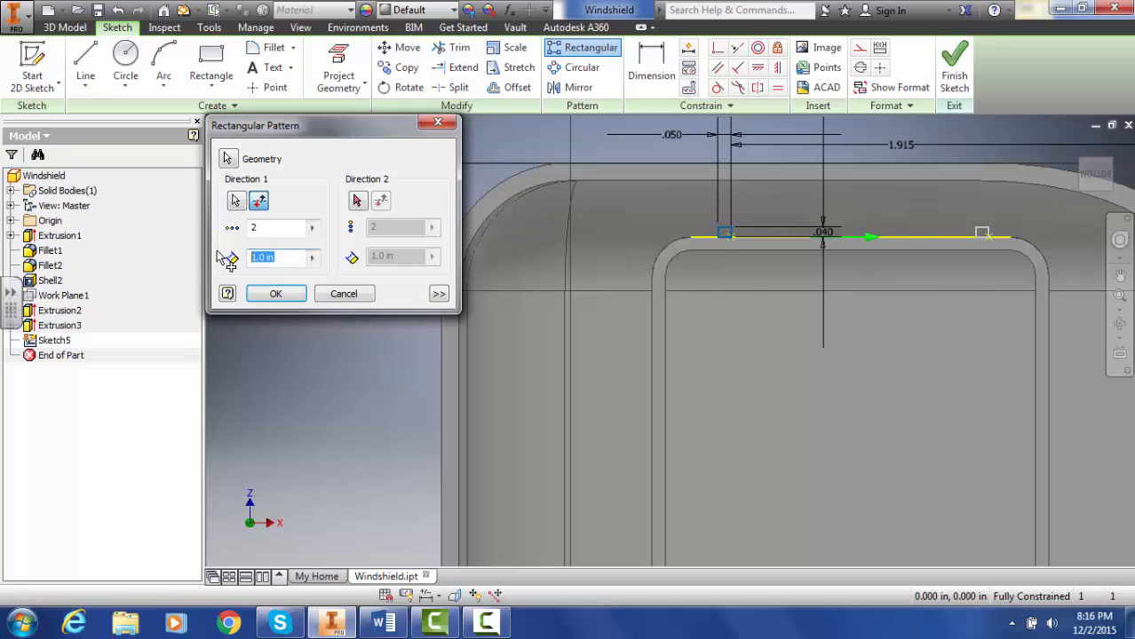
pyautogui.write('1.9')
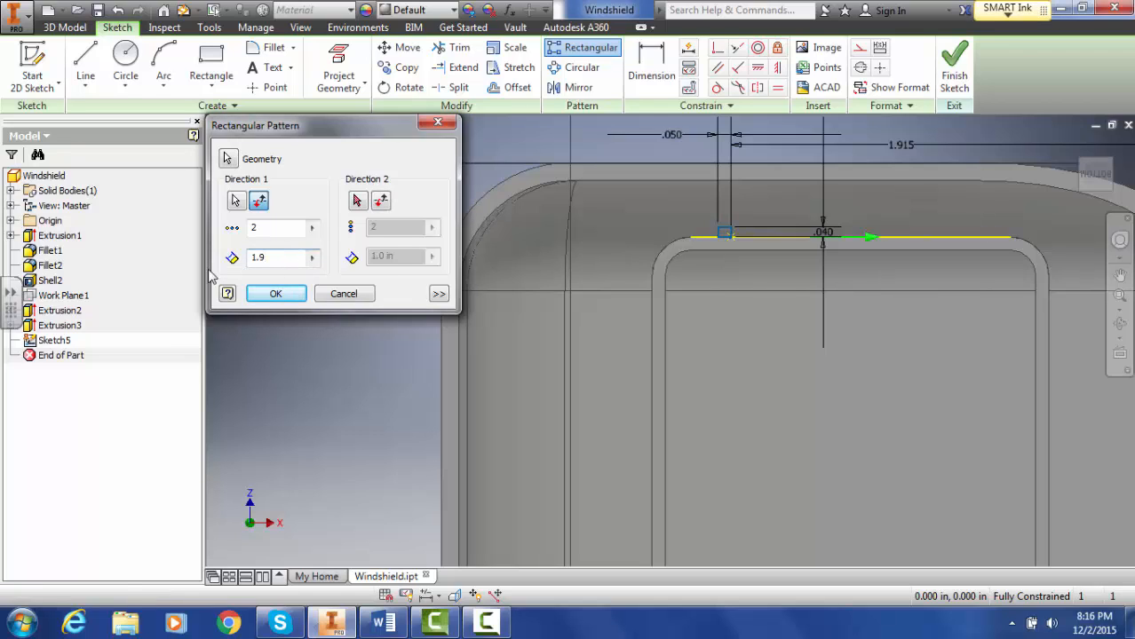
pyautogui.click(354, 624)
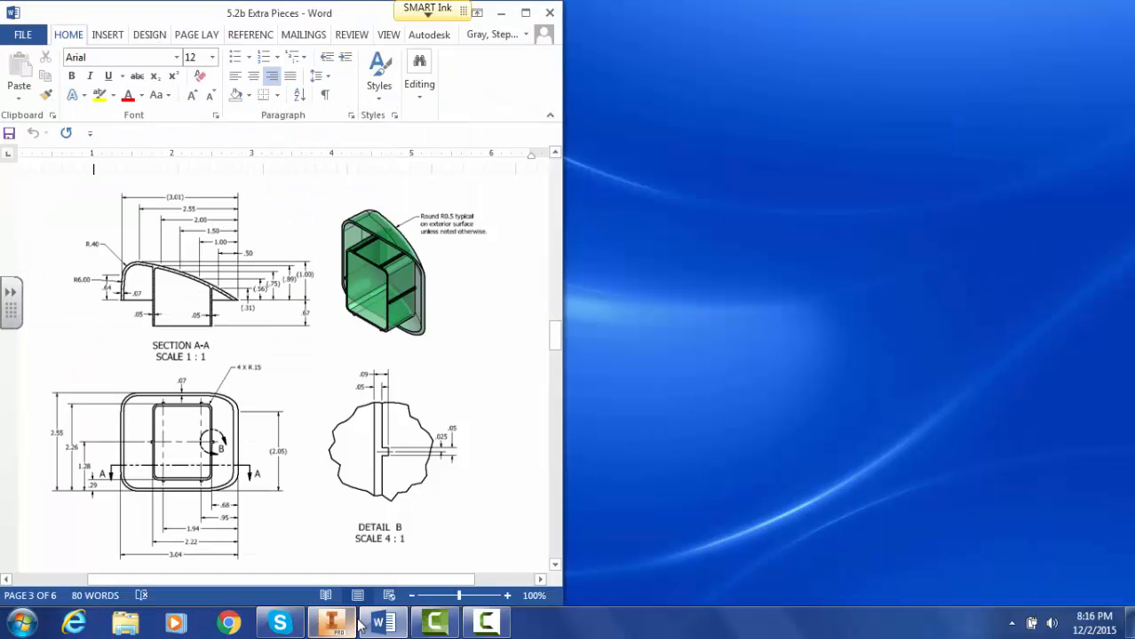
pyautogui.click(355, 624)
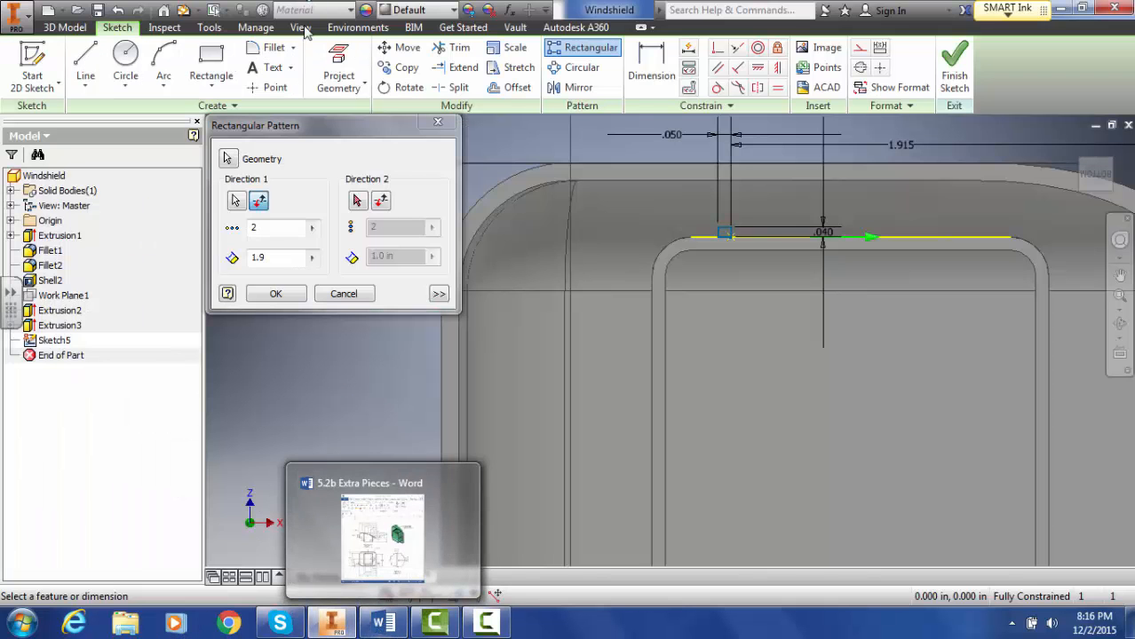
pyautogui.click(291, 258)
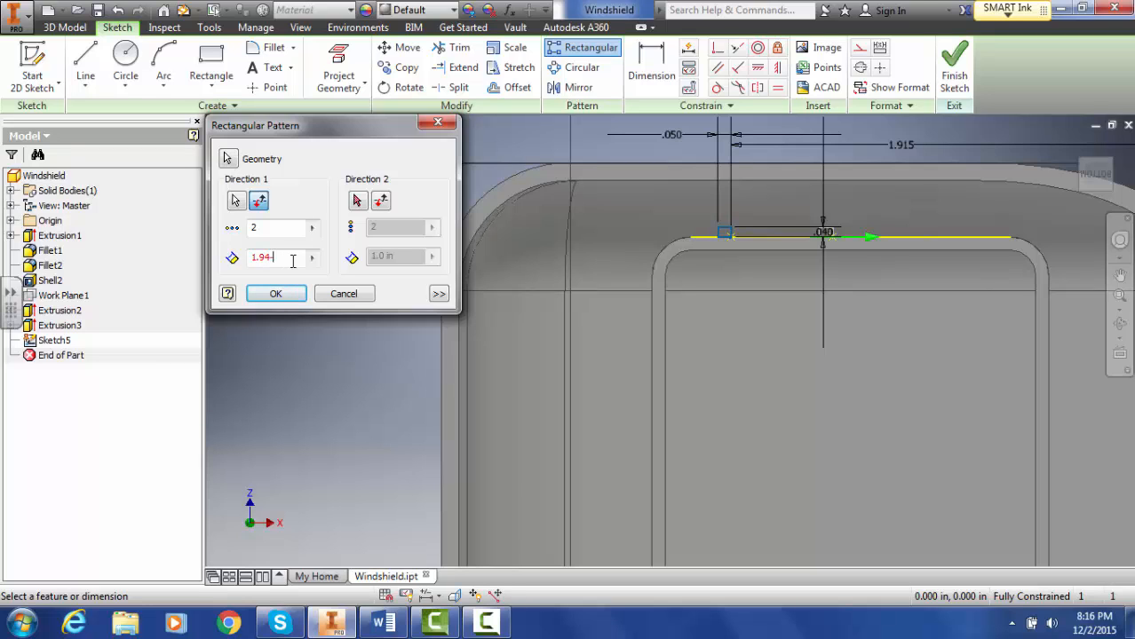
# Recheck the Word drawing, complete the spacing expression so the tabs are 0.94 in apart, and create the pattern
pyautogui.click(382, 624)
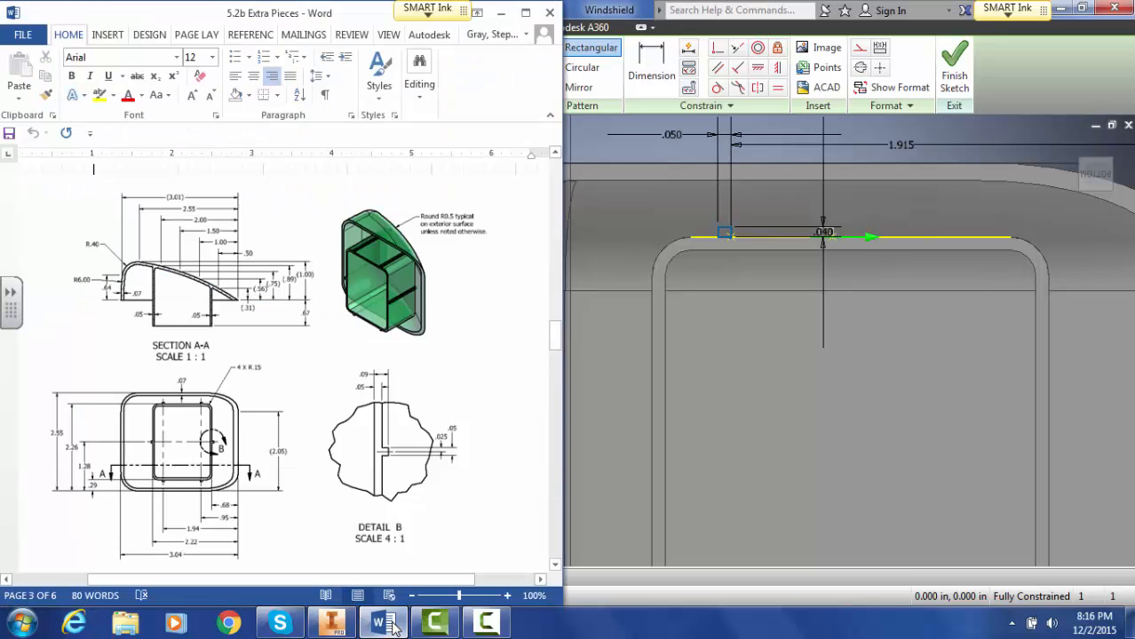
pyautogui.click(392, 624)
pyautogui.write('4-')
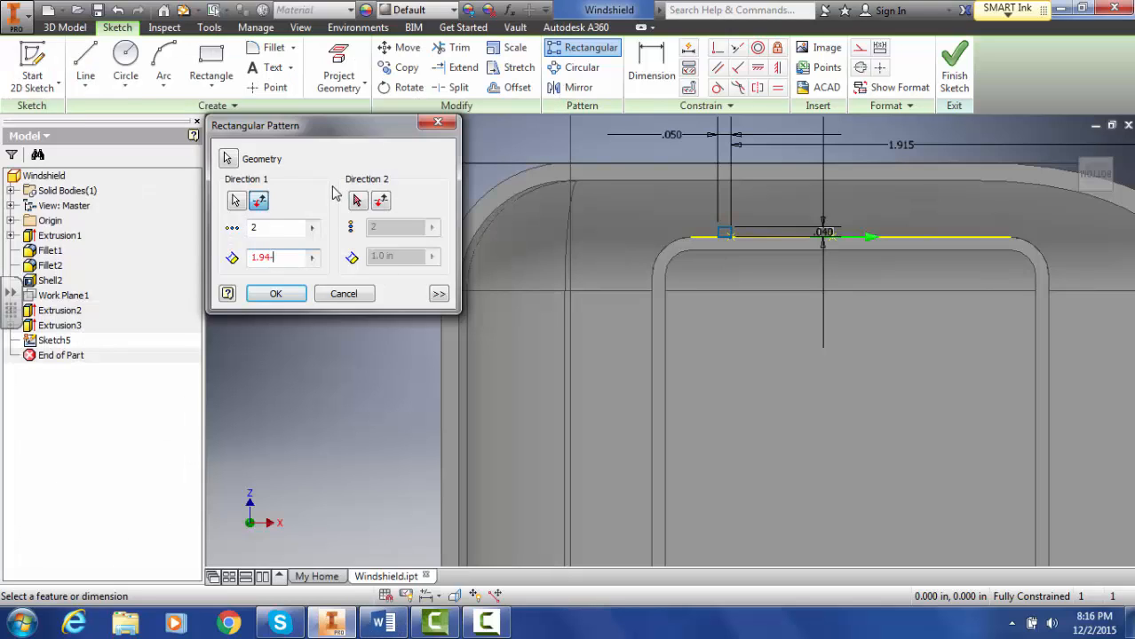
pyautogui.write('.9')
pyautogui.write('025')
pyautogui.write('.02')
pyautogui.press('BackSpace')
pyautogui.press('BackSpace')
pyautogui.press('BackSpace')
pyautogui.write('-.025')
pyautogui.press('Return')
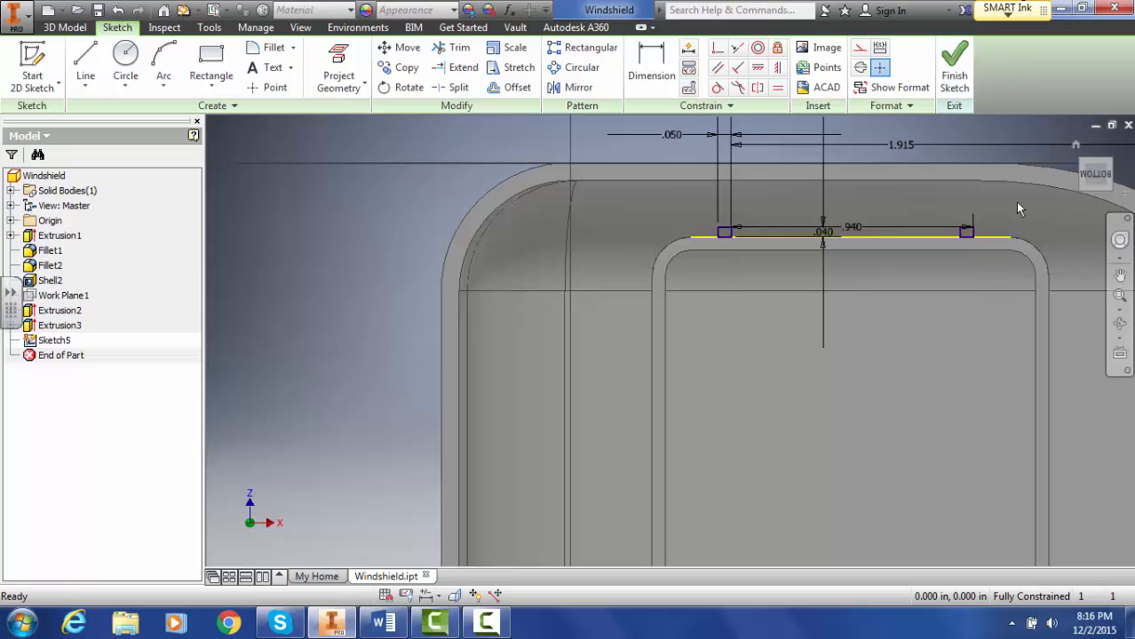
# Finish the sketch and extrude both small tab rectangles with the To Next extent in the reversed direction, into the windshield
pyautogui.click(955, 79)
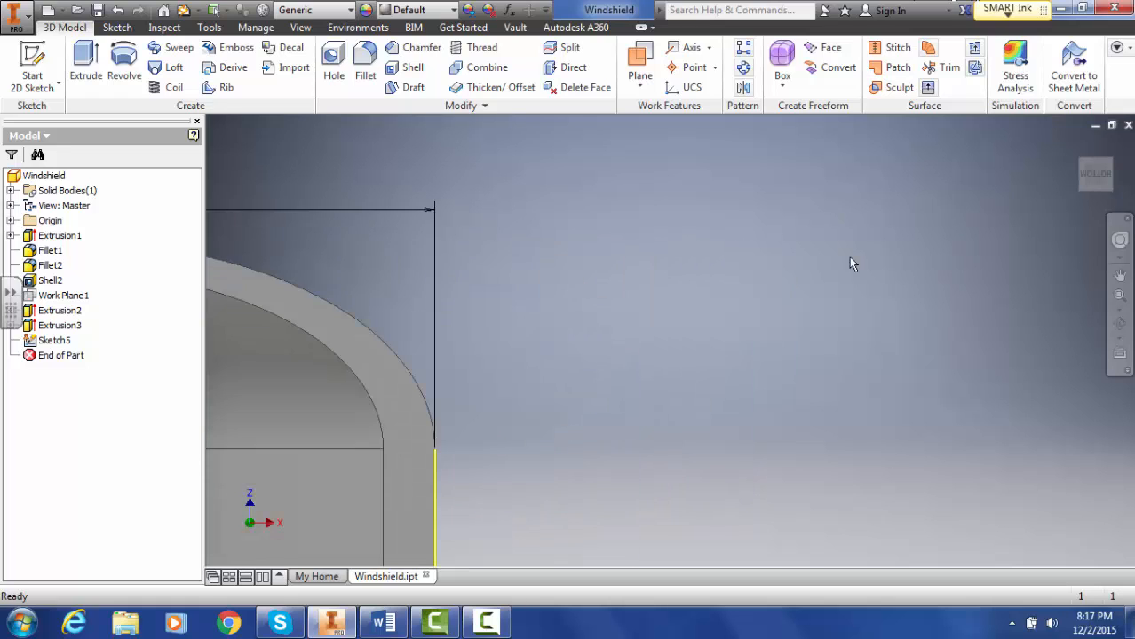
pyautogui.click(84, 71)
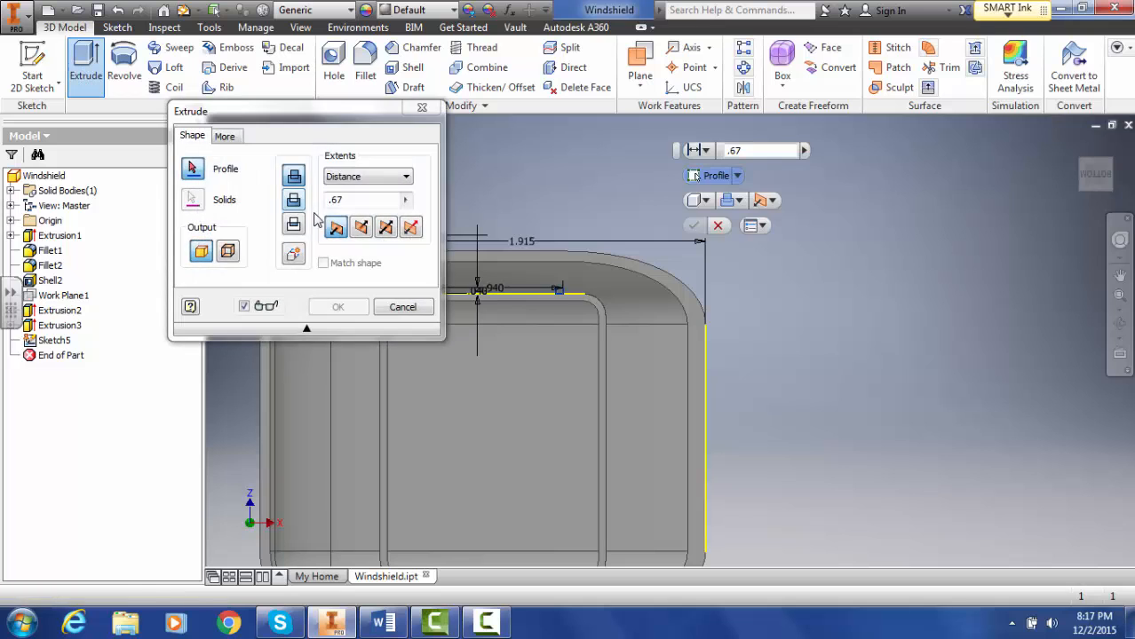
pyautogui.moveTo(337, 108); pyautogui.dragTo(144, 120)
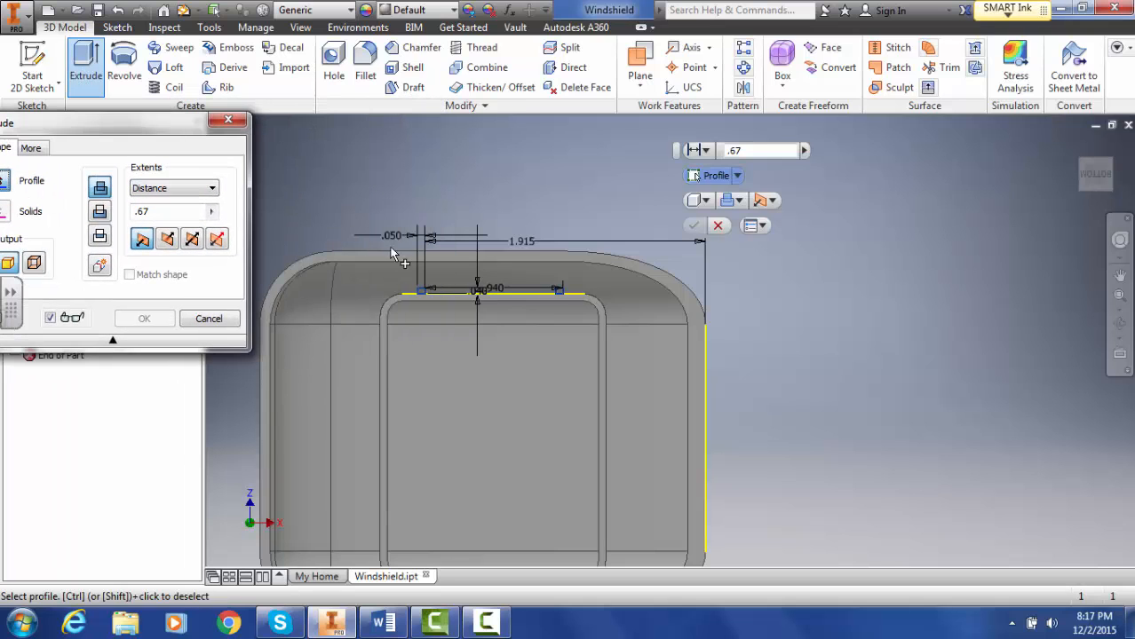
pyautogui.scroll(4, 425, 305)
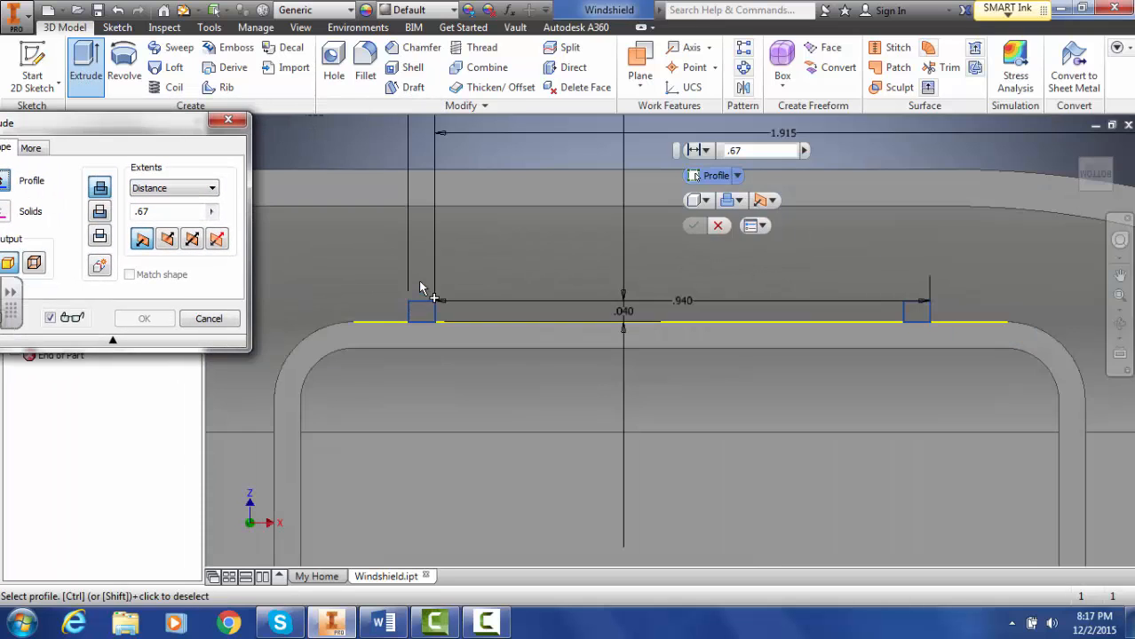
pyautogui.click(423, 315)
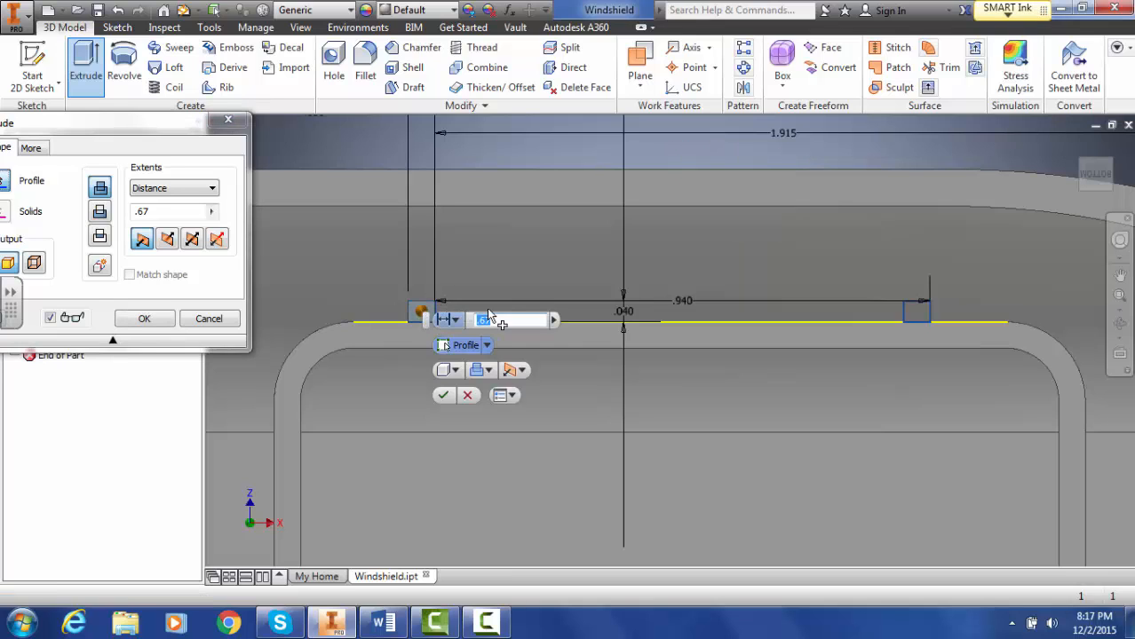
pyautogui.click(910, 324)
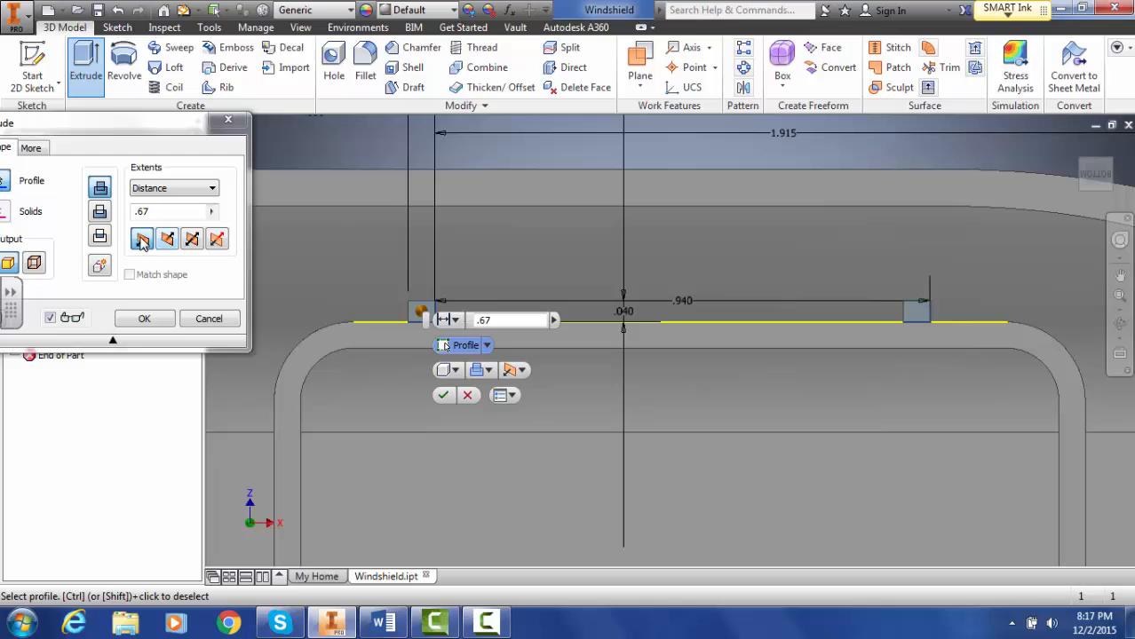
pyautogui.click(166, 238)
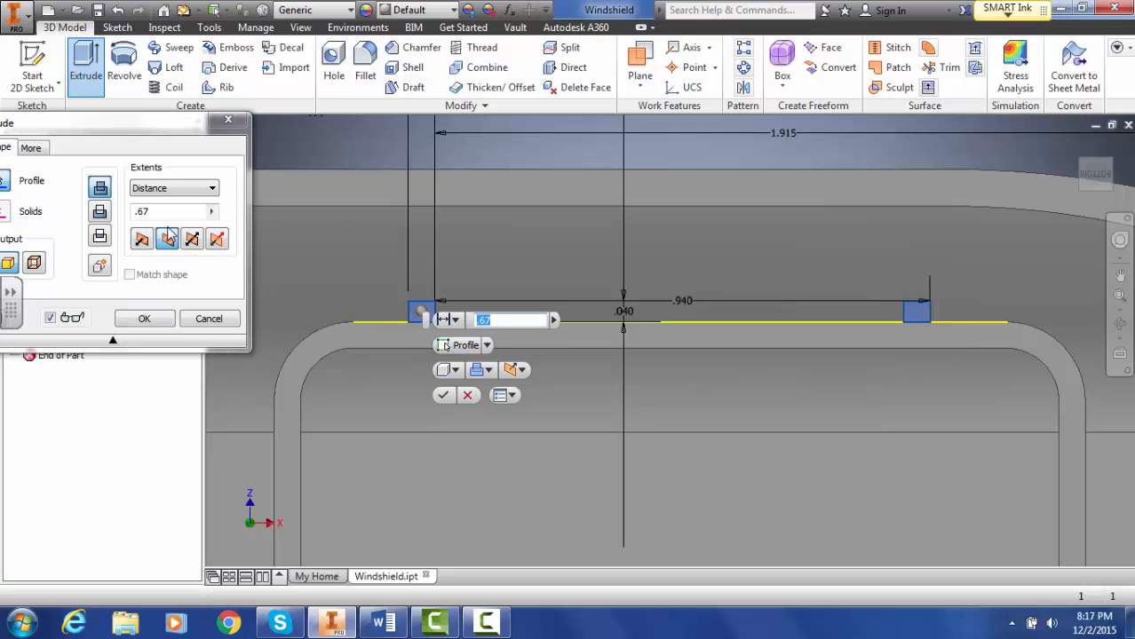
pyautogui.click(191, 189)
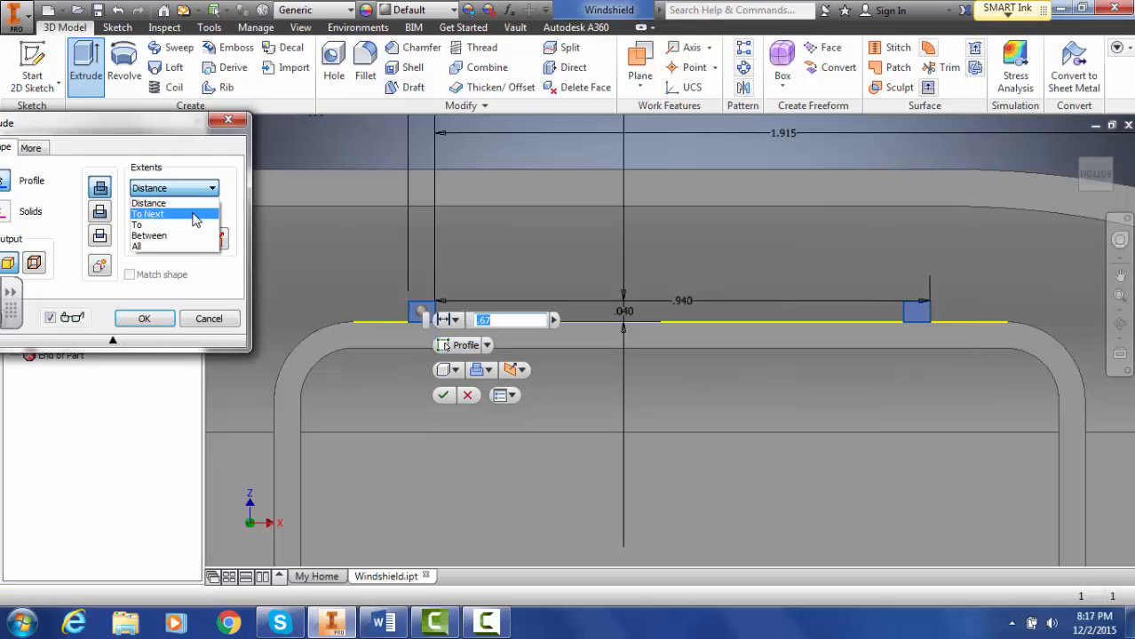
pyautogui.click(195, 215)
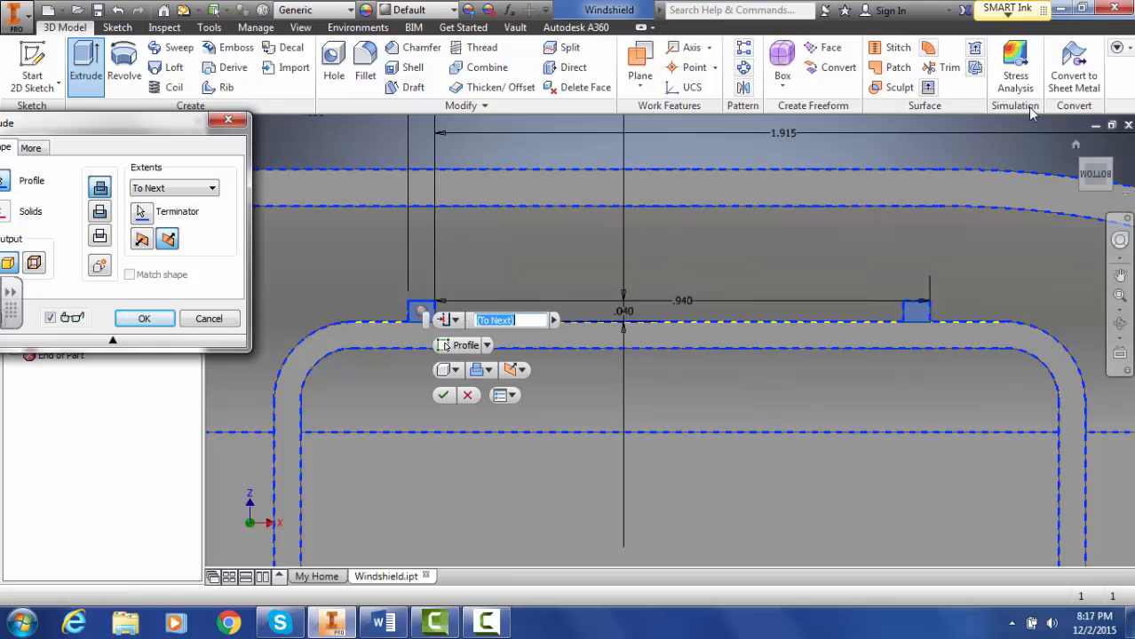
pyautogui.click(1117, 174)
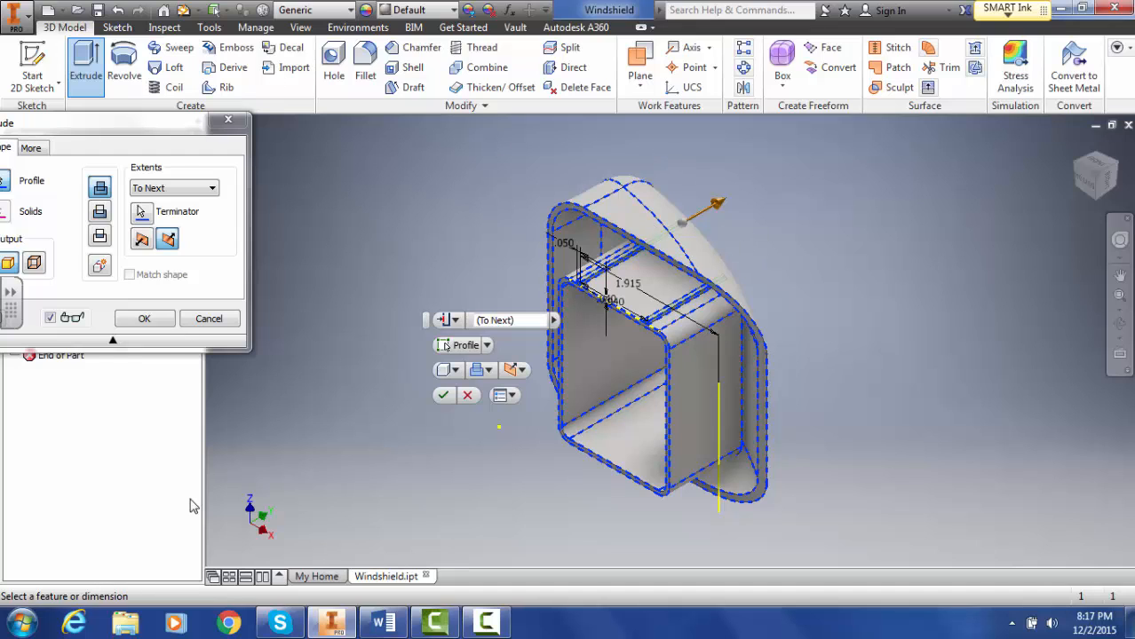
pyautogui.click(144, 318)
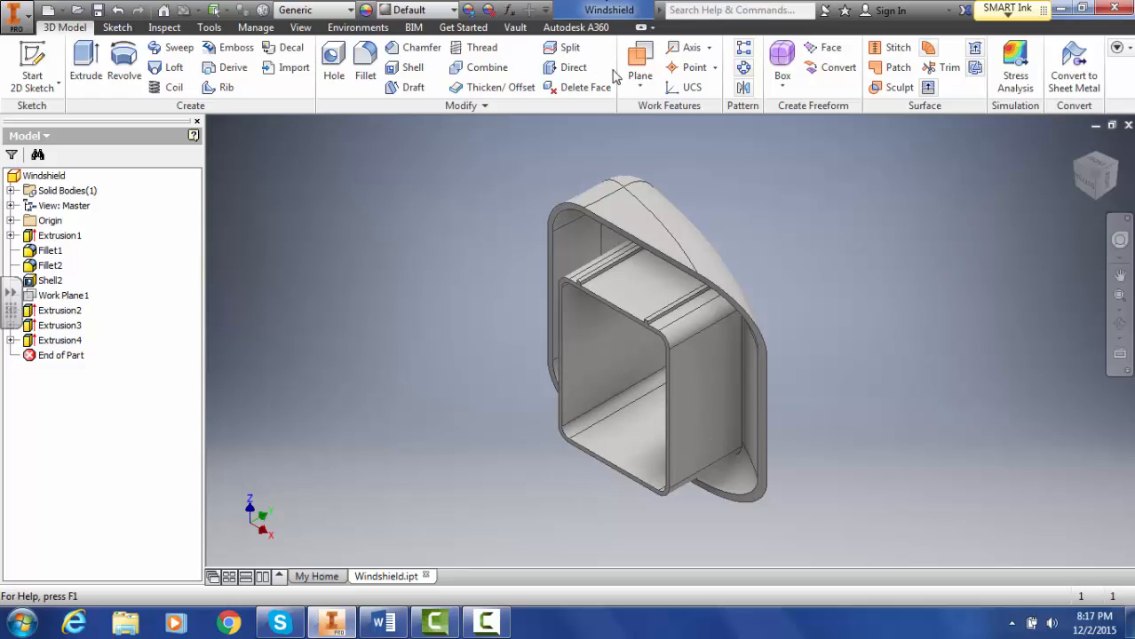
# Create a midplane work plane between the upper and lower outer faces of the inner box
pyautogui.click(636, 87)
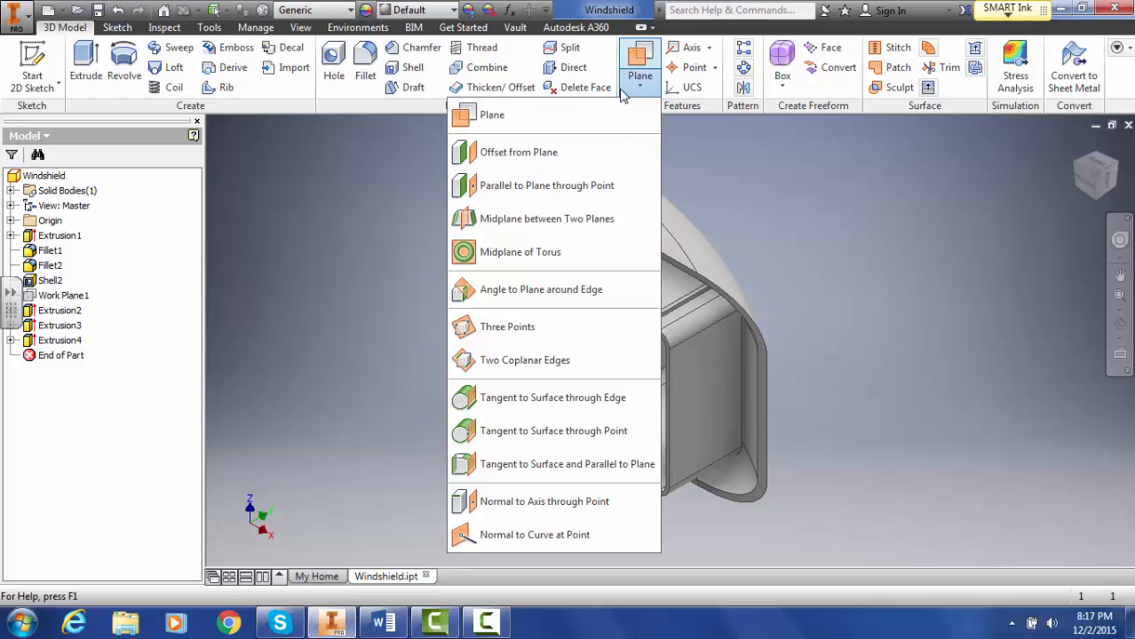
pyautogui.click(607, 222)
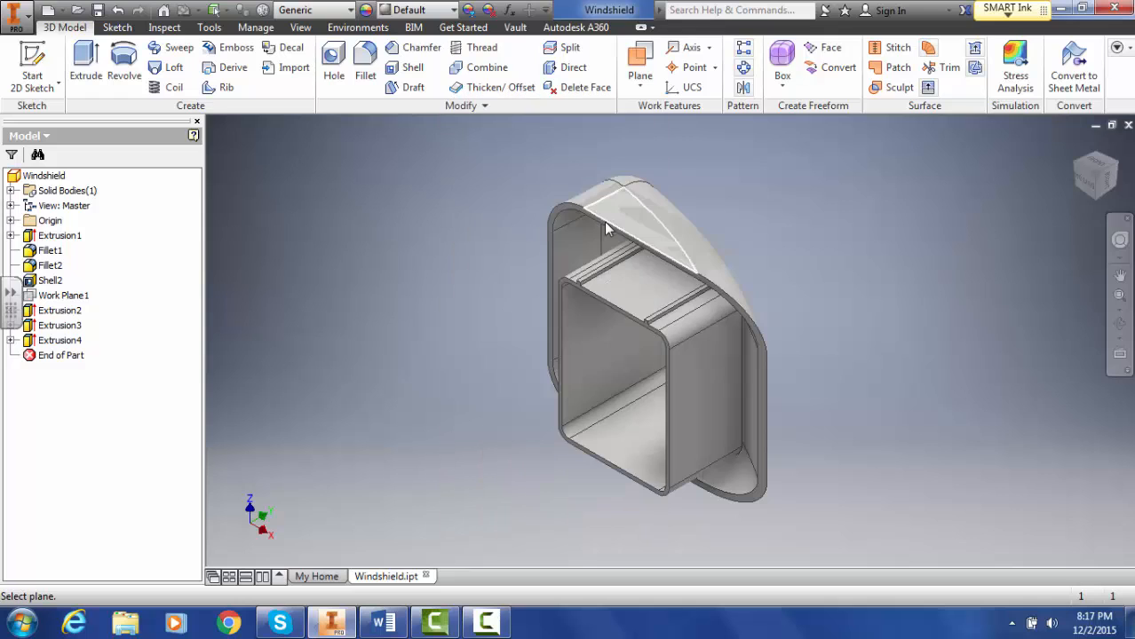
pyautogui.click(633, 301)
pyautogui.scroll(3, 724, 238)
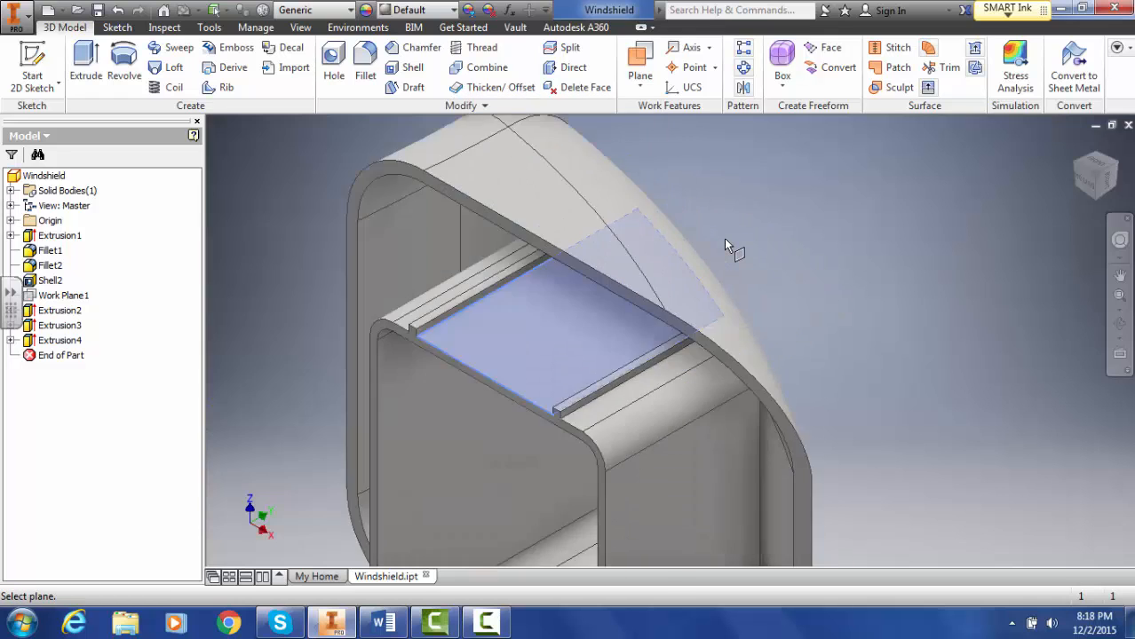
pyautogui.scroll(-2, 724, 238)
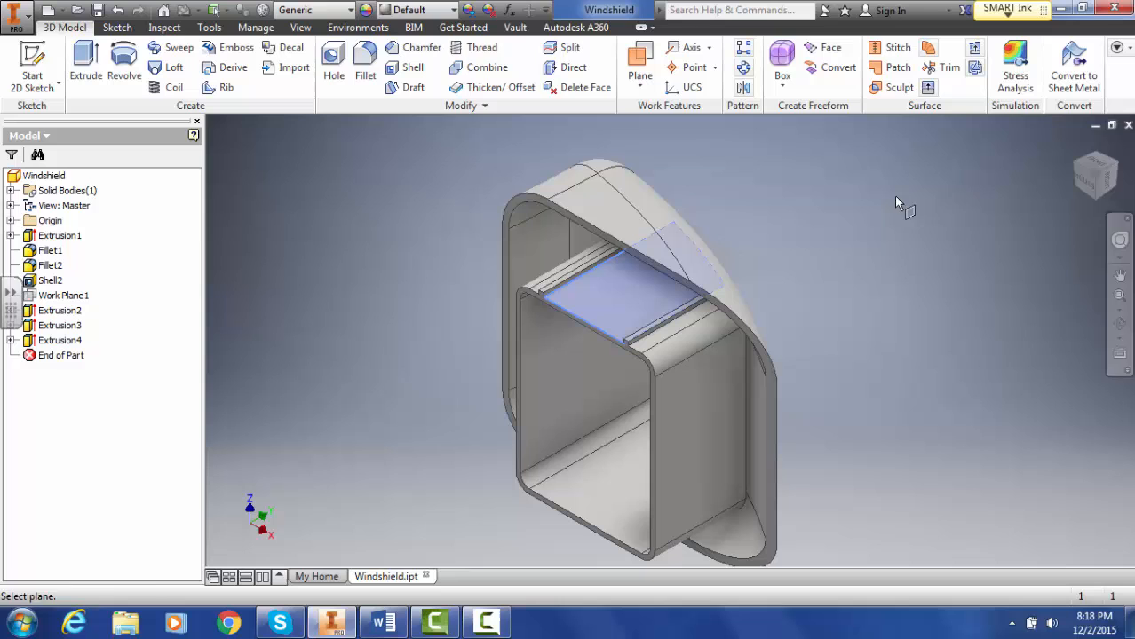
pyautogui.click(1099, 188)
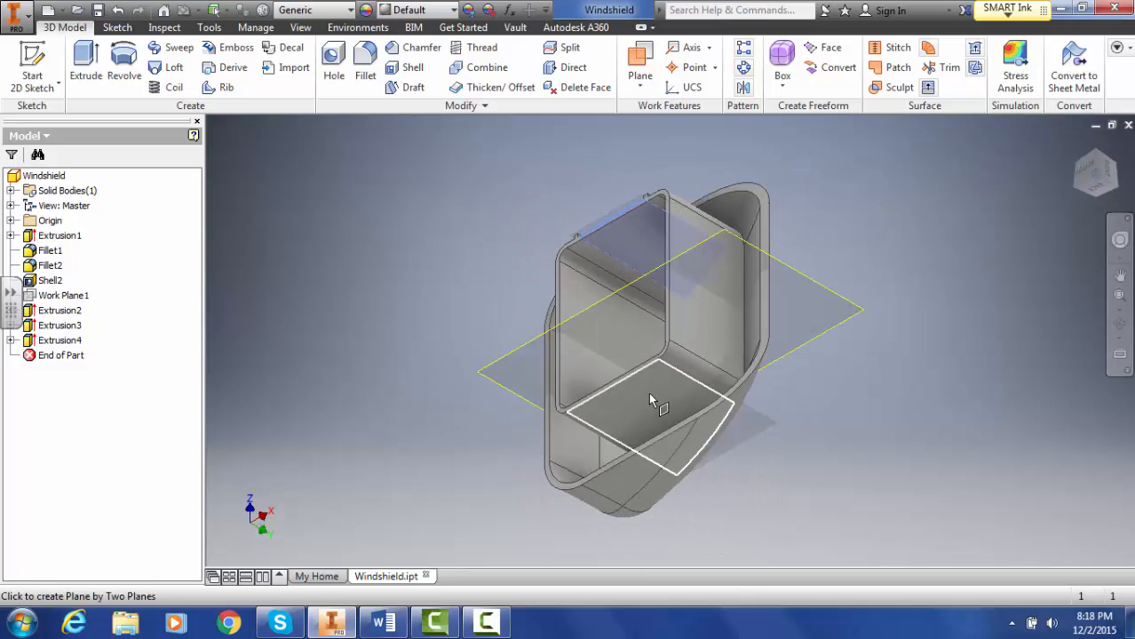
pyautogui.click(649, 393)
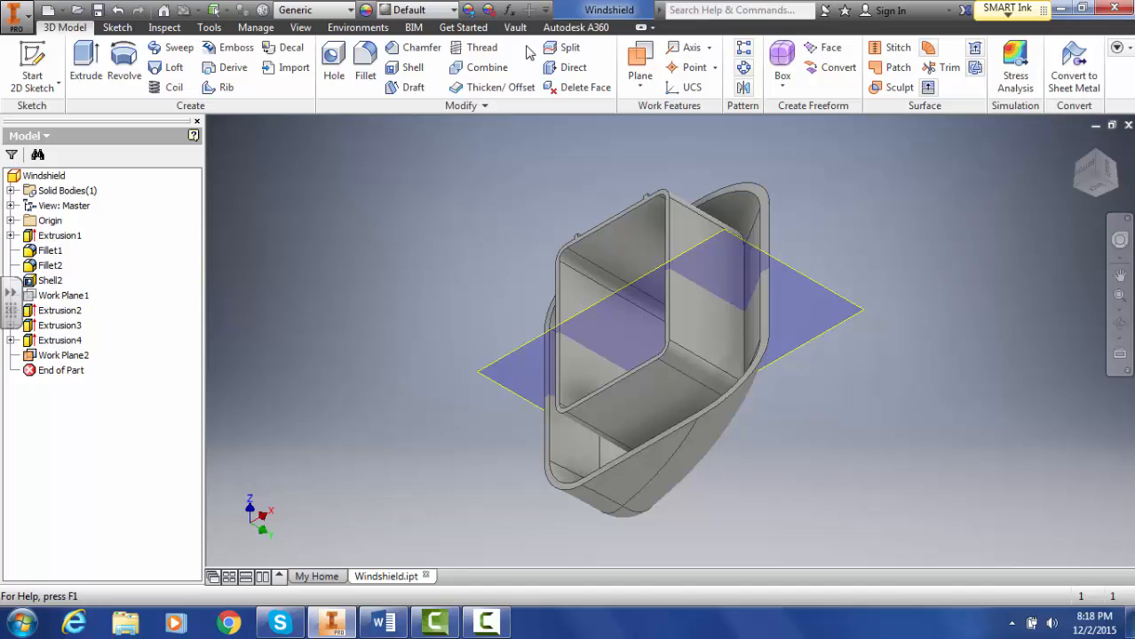
# Mirror the extruded tab feature about the midplane work plane onto the inner box's lower wall
pyautogui.click(746, 90)
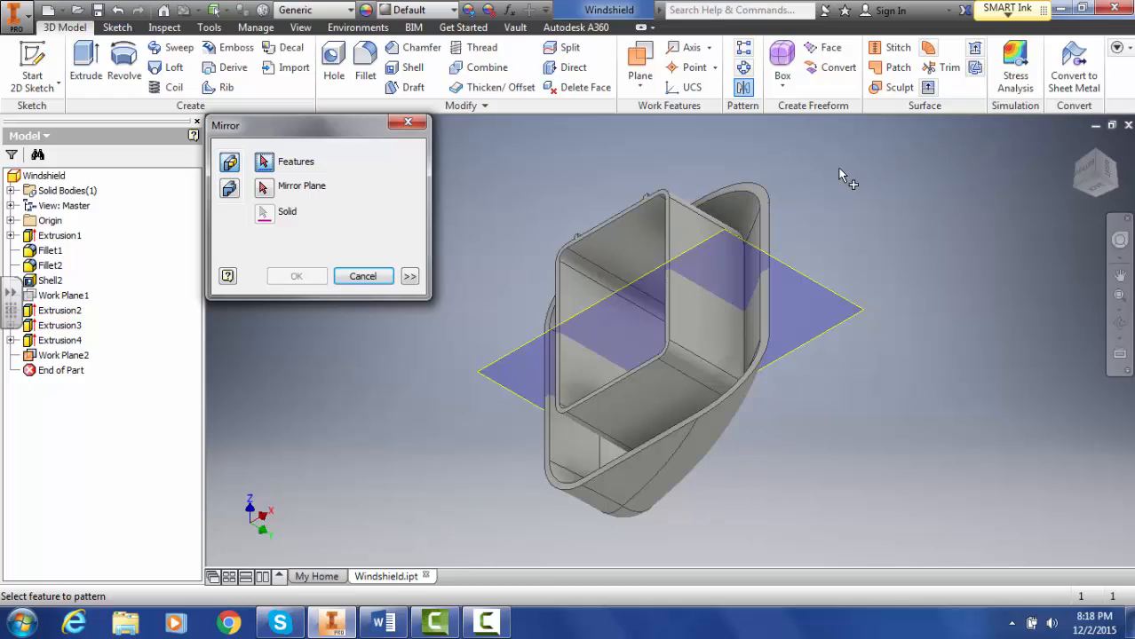
pyautogui.scroll(4, 838, 168)
pyautogui.moveTo(562, 187); pyautogui.dragTo(964, 235, button='middle')
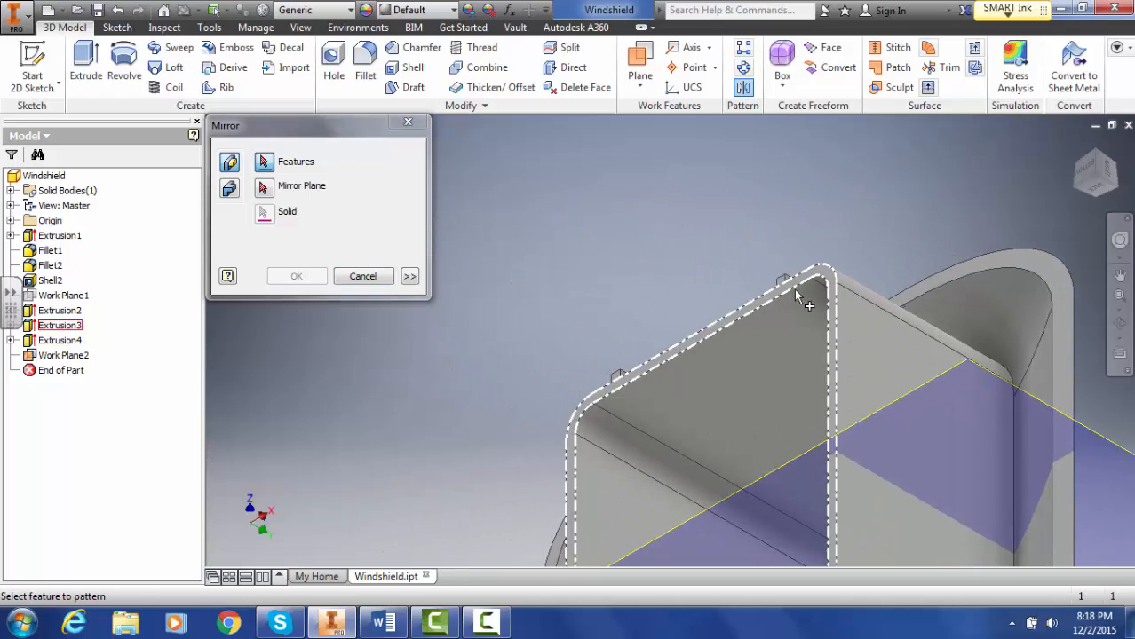
pyautogui.click(801, 300)
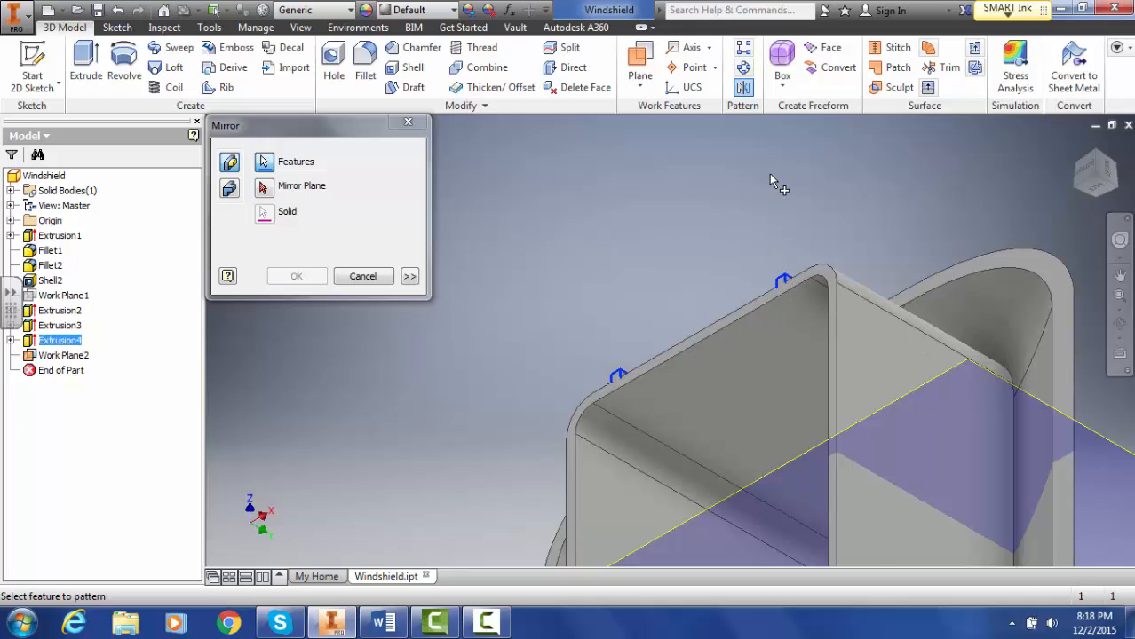
pyautogui.press('F6')
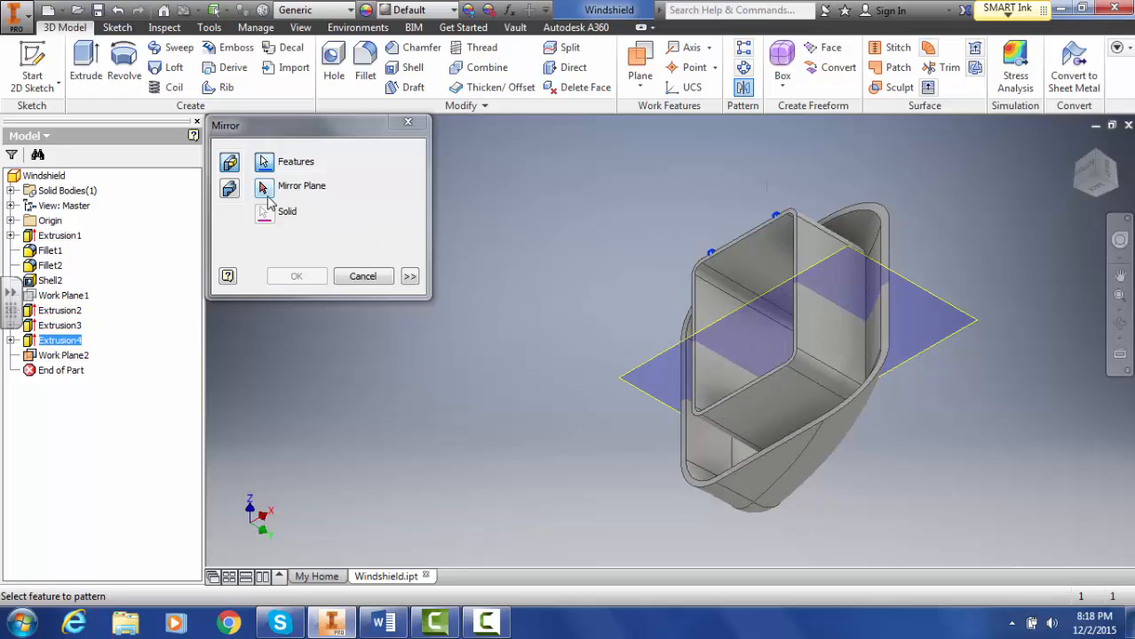
pyautogui.click(265, 189)
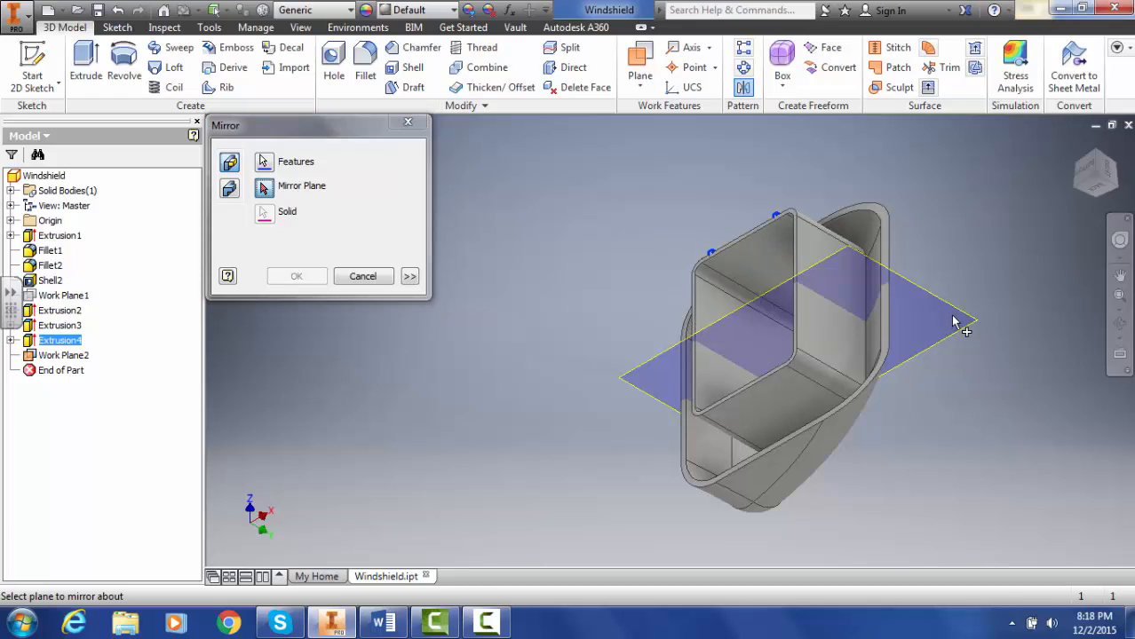
pyautogui.click(633, 385)
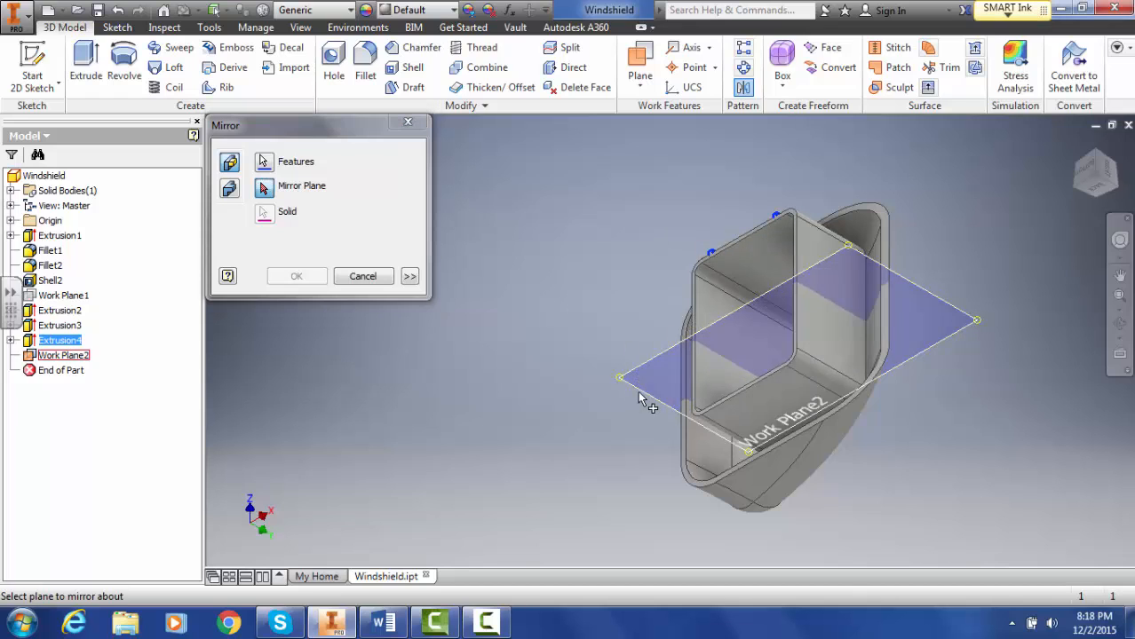
pyautogui.click(642, 400)
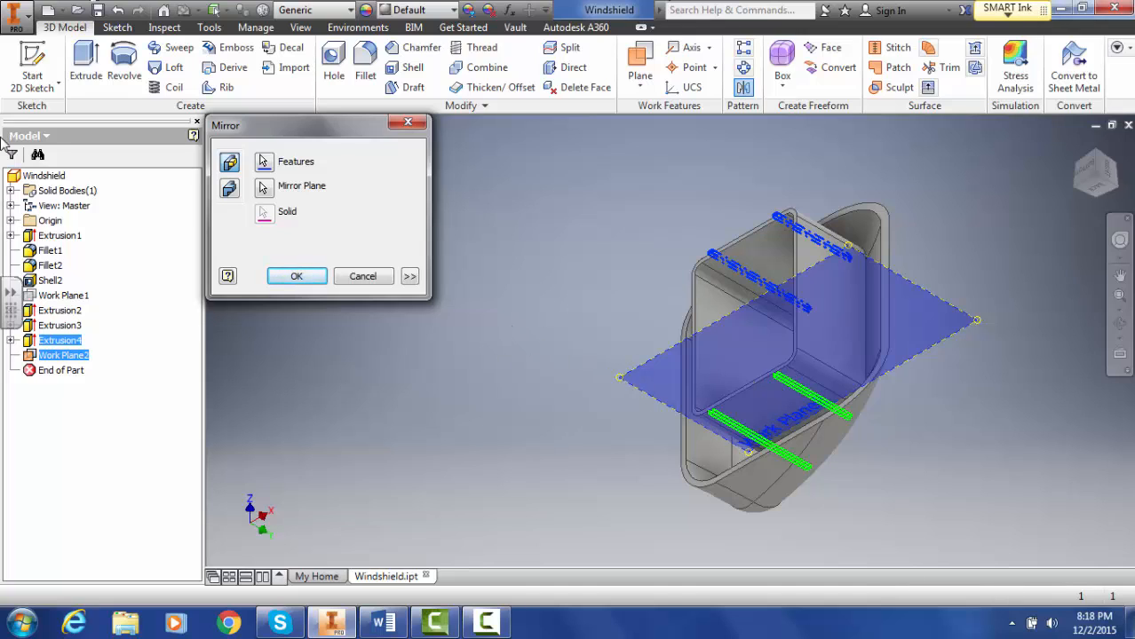
pyautogui.click(307, 276)
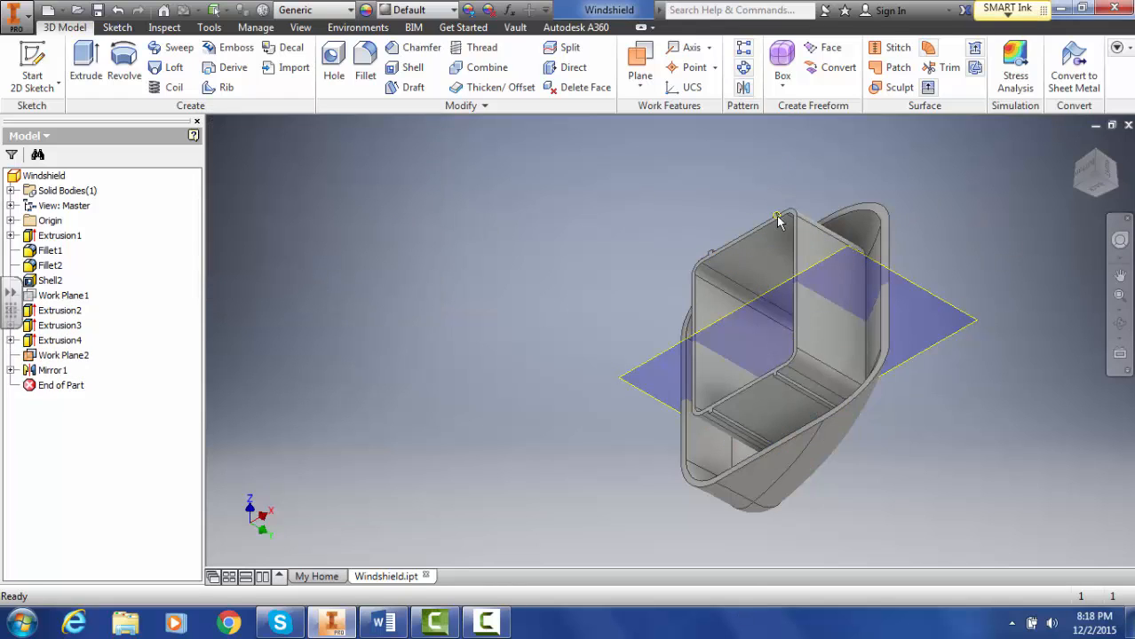
# Hide the midplane work plane used for mirroring the tabs
pyautogui.rightClick(64, 360)
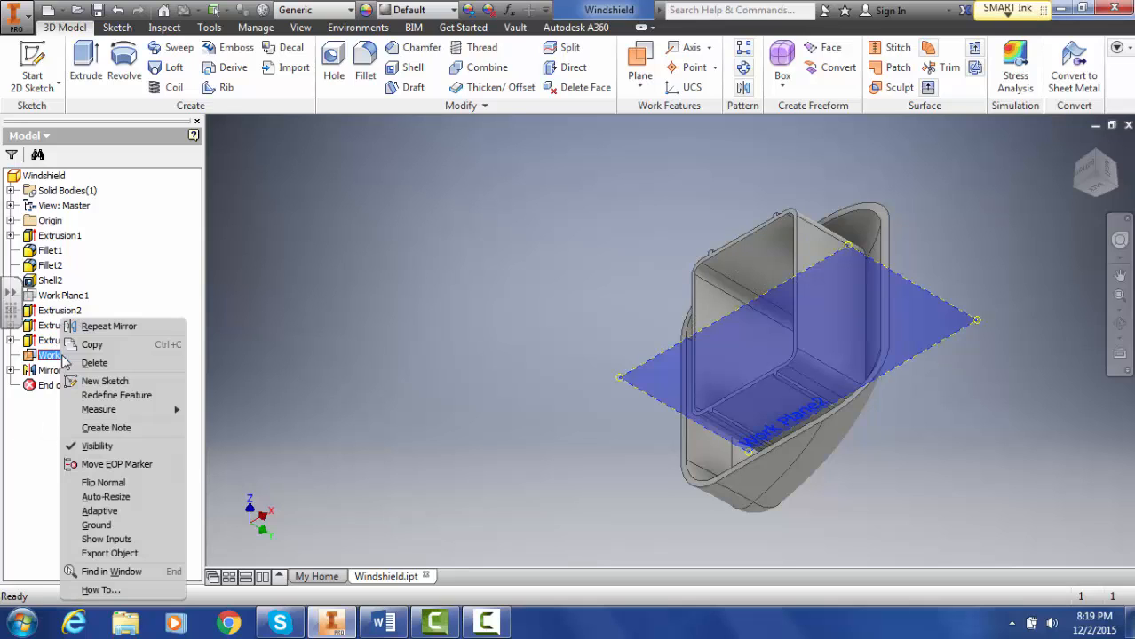
pyautogui.click(118, 446)
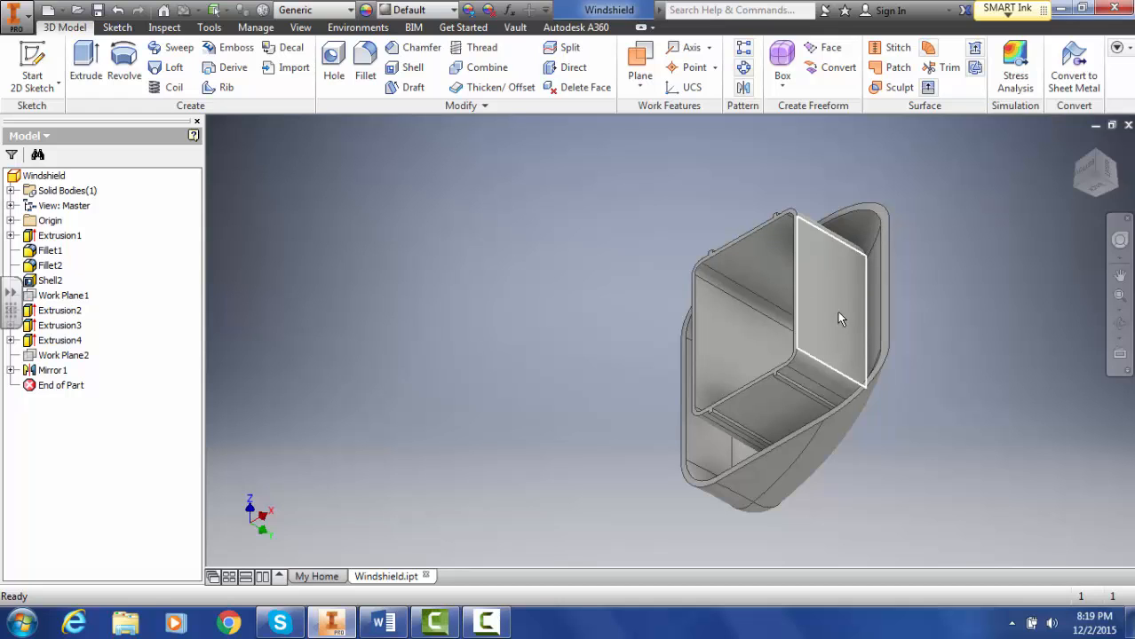
pyautogui.click(1080, 171)
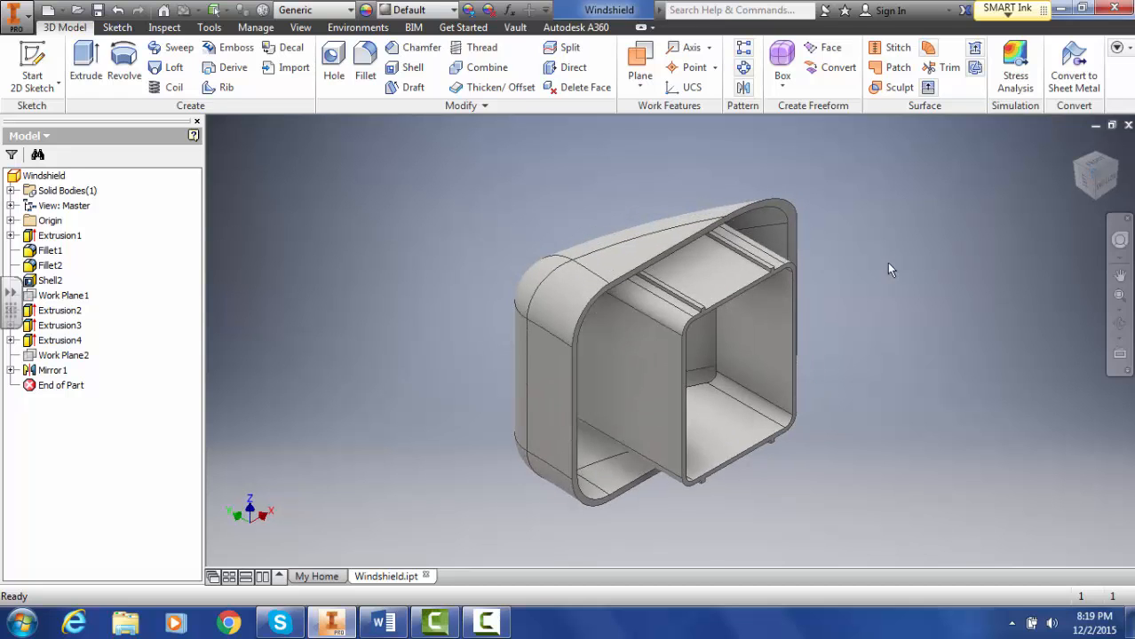
pyautogui.click(1119, 167)
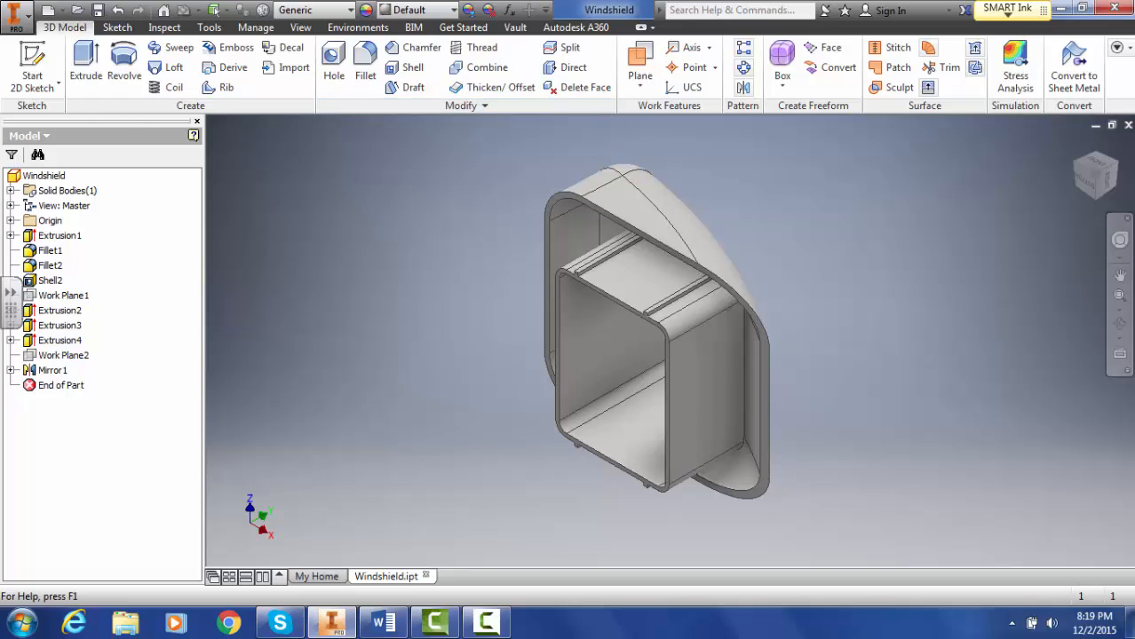
pyautogui.click(32, 62)
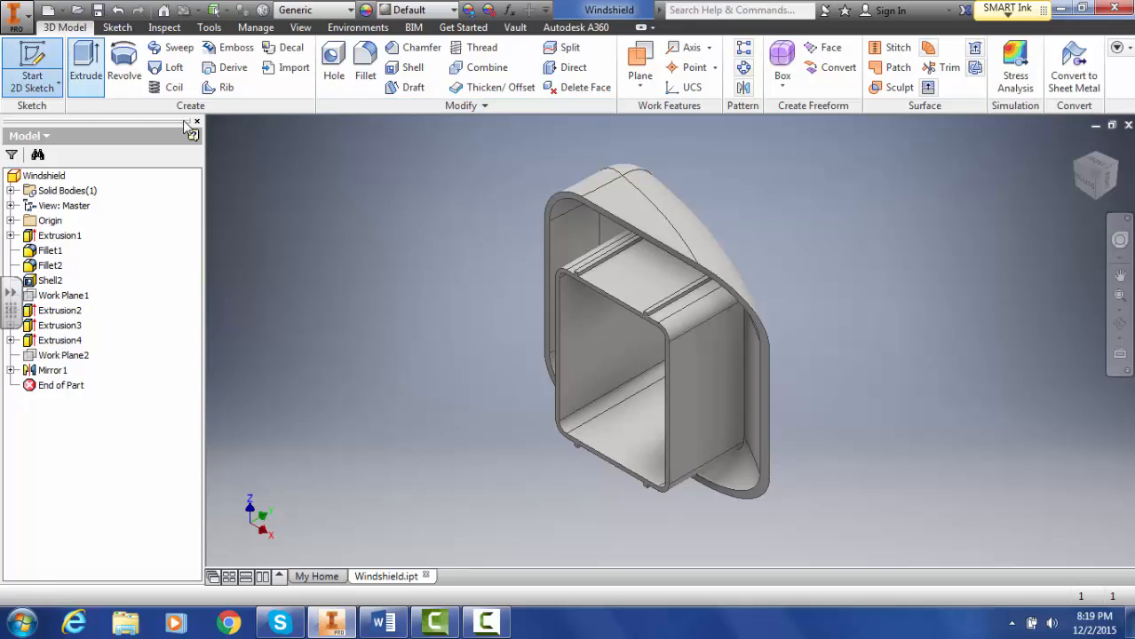
pyautogui.click(716, 391)
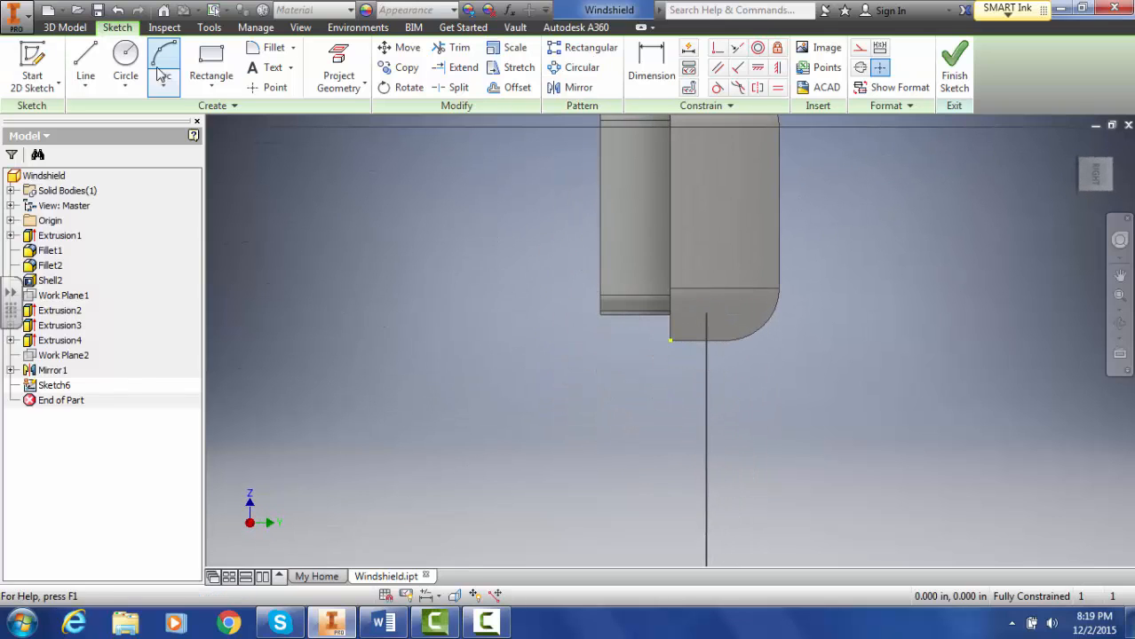
pyautogui.hotkey('ctrl', 'z')
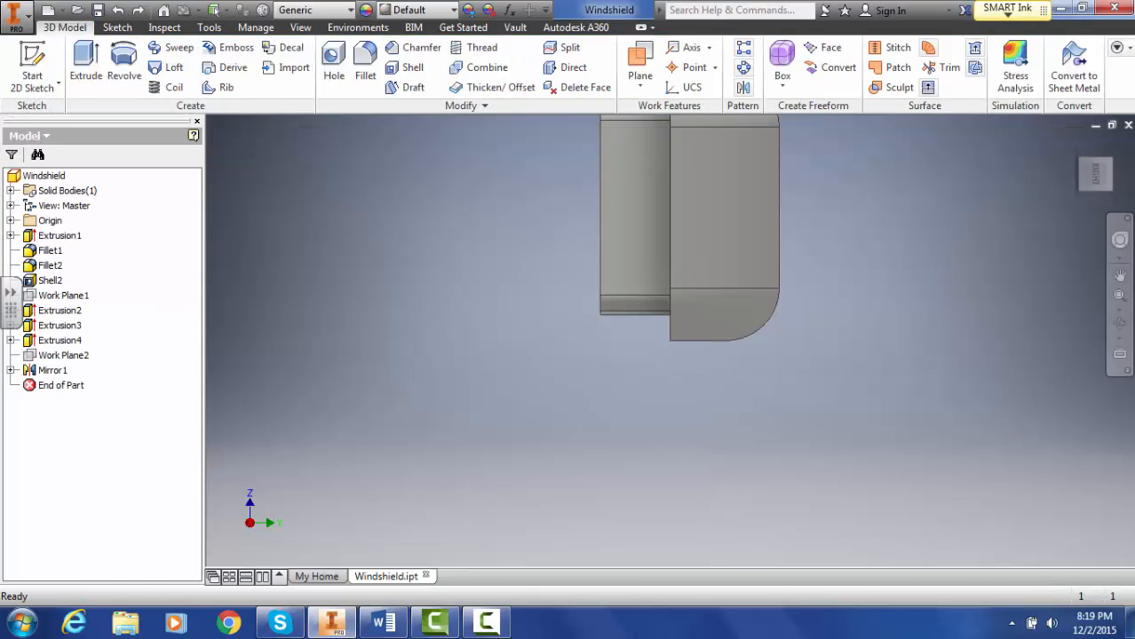
pyautogui.click(1082, 168)
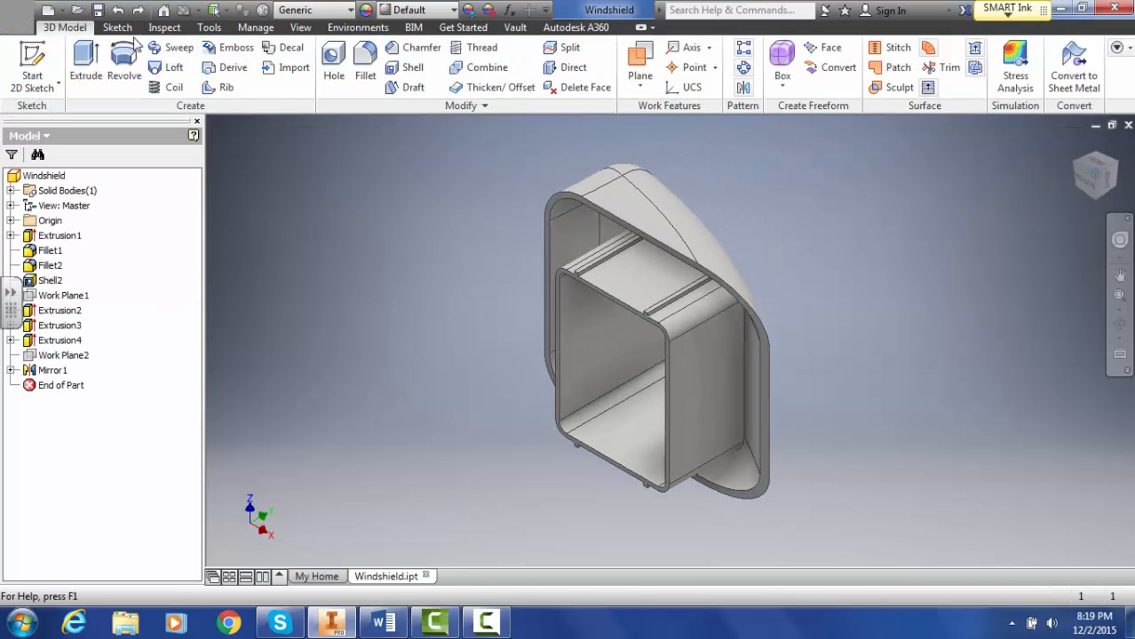
# Start a new 2D sketch on the thin rim face at the inner box's open end
pyautogui.click(32, 67)
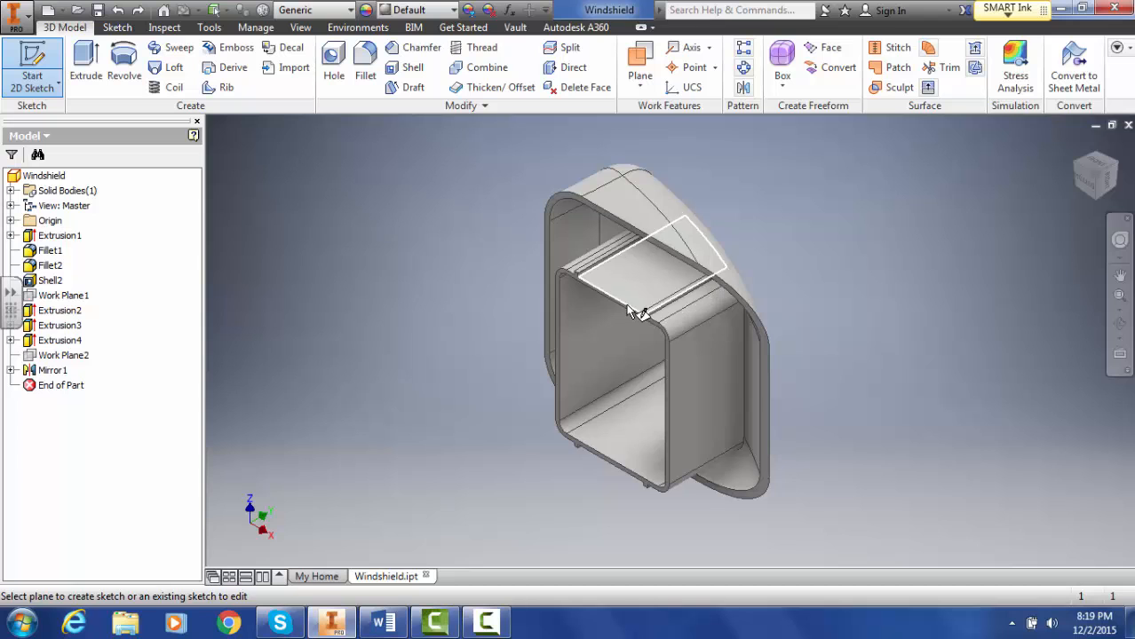
pyautogui.scroll(4, 607, 266)
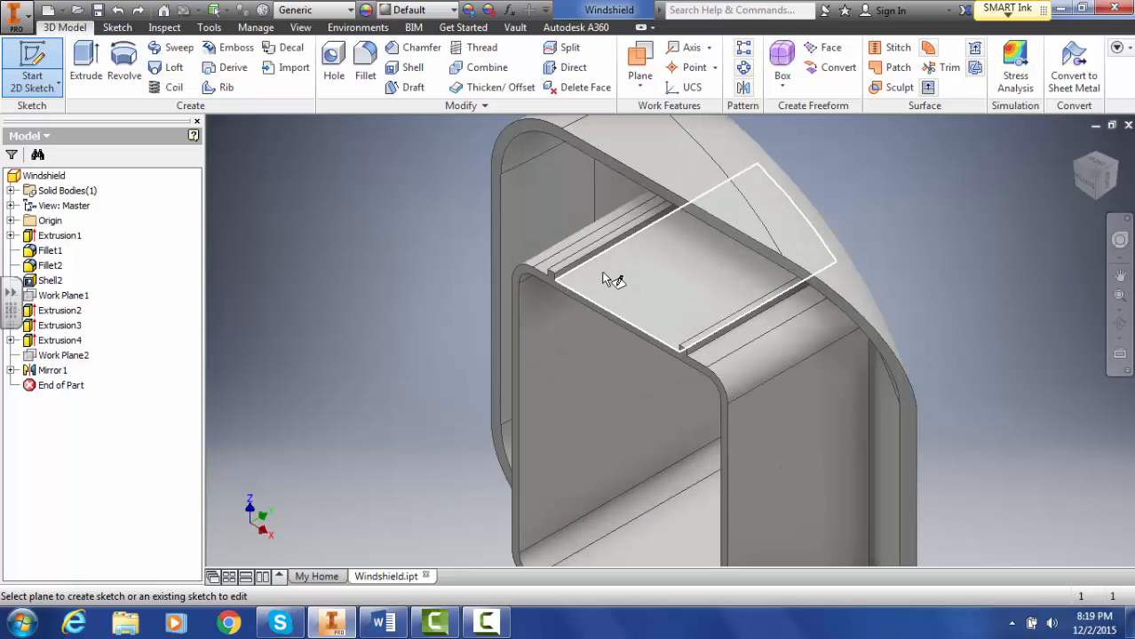
pyautogui.click(530, 269)
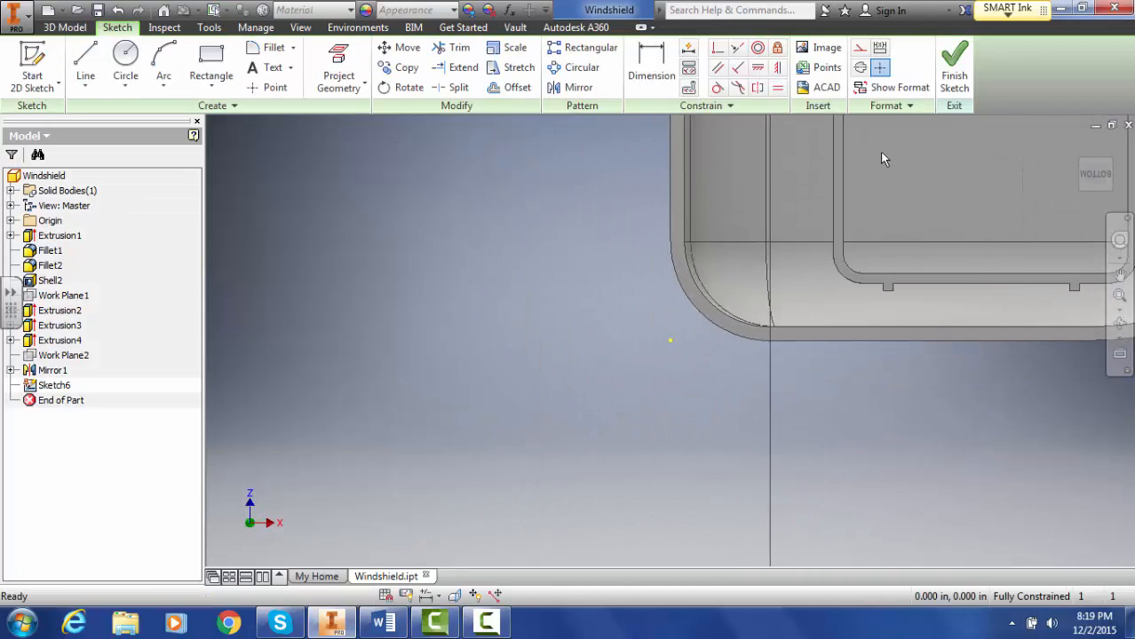
pyautogui.scroll(-4, 951, 217)
pyautogui.moveTo(958, 205); pyautogui.dragTo(712, 317, button='middle')
pyautogui.scroll(4, 712, 317)
pyautogui.scroll(-2, 715, 325)
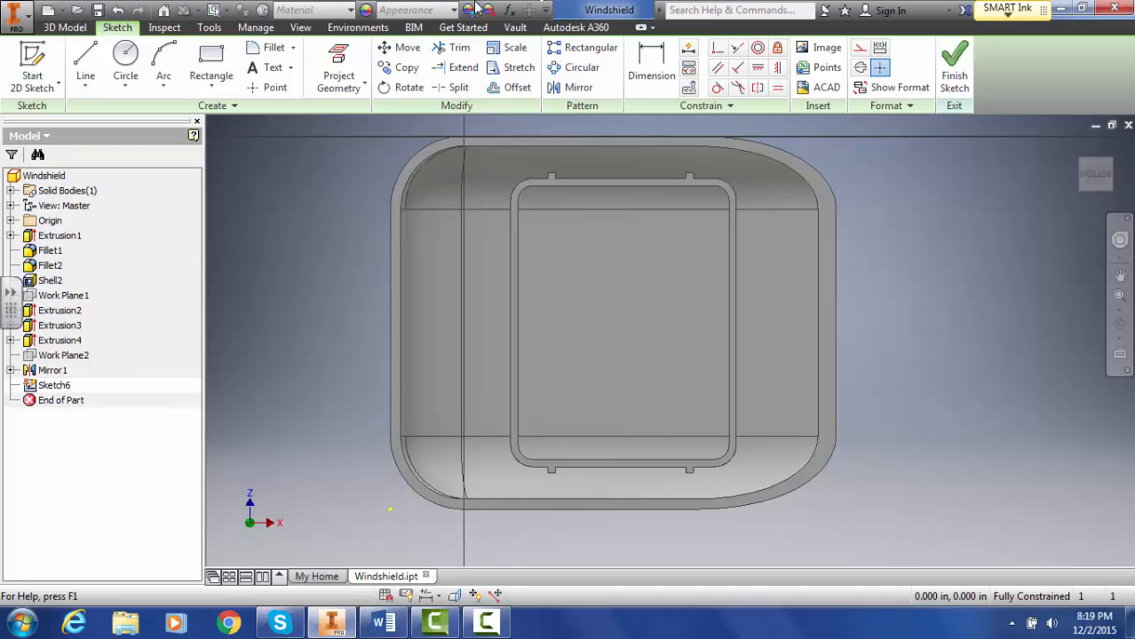
# Sketch a 0.040 by 0.050 in rectangle against the outer face of the inner box's right wall
pyautogui.click(210, 62)
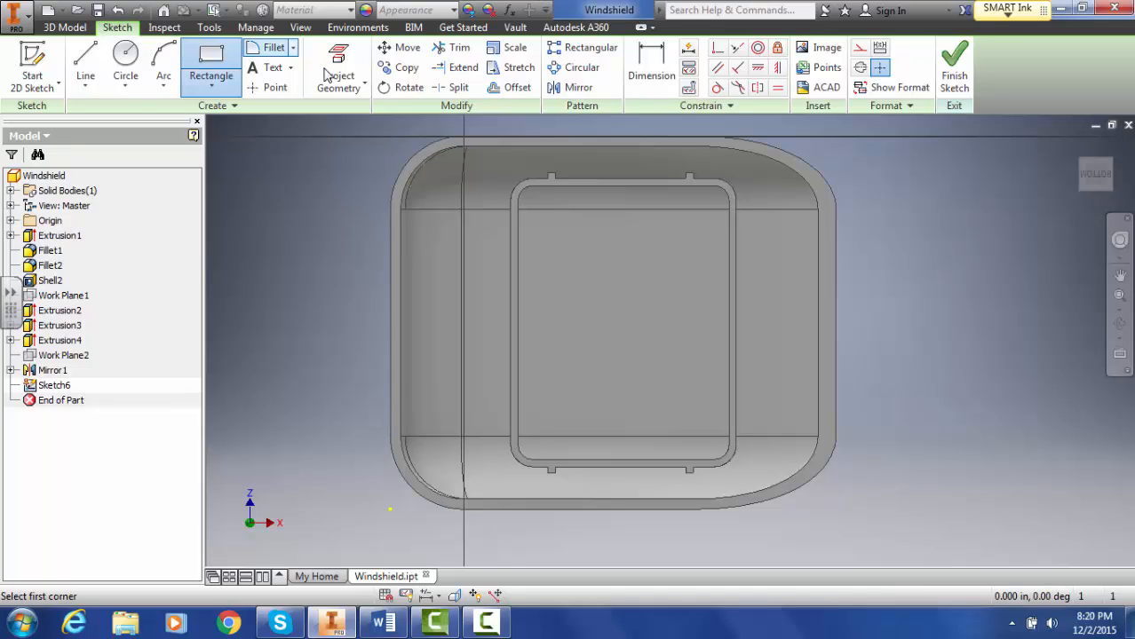
pyautogui.click(736, 286)
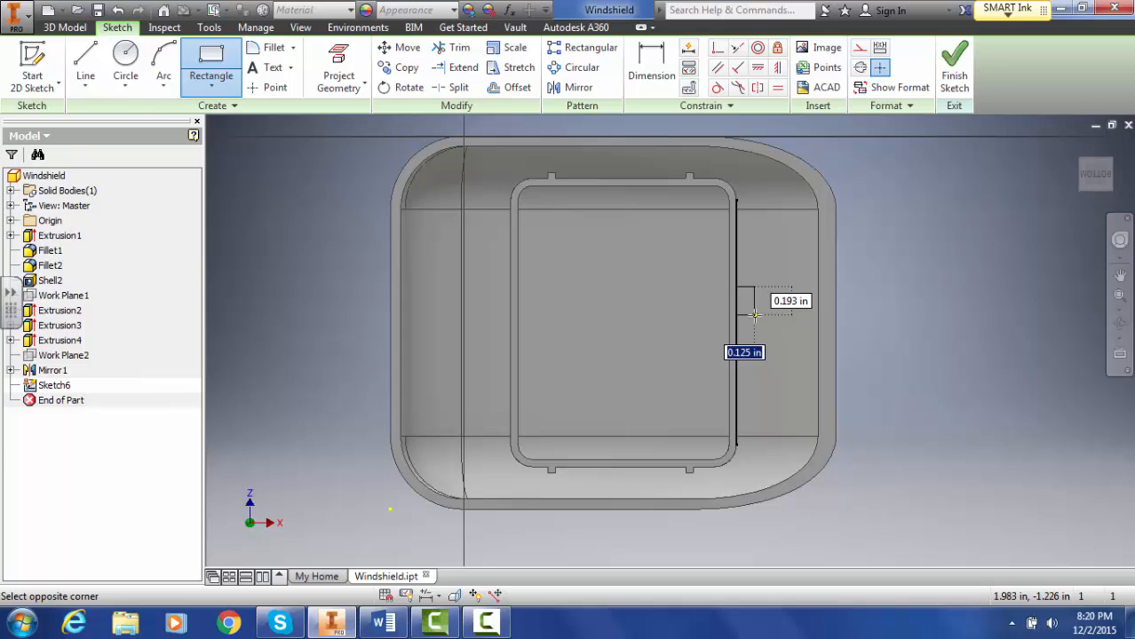
pyautogui.write('.')
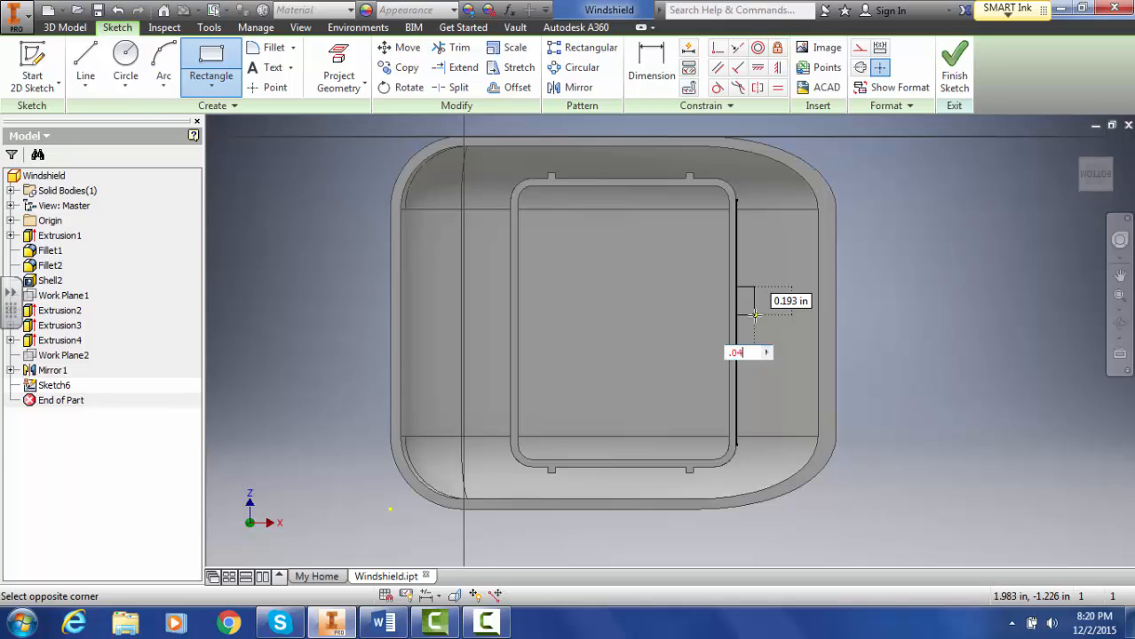
pyautogui.write('04')
pyautogui.press('Tab')
pyautogui.write('.0')
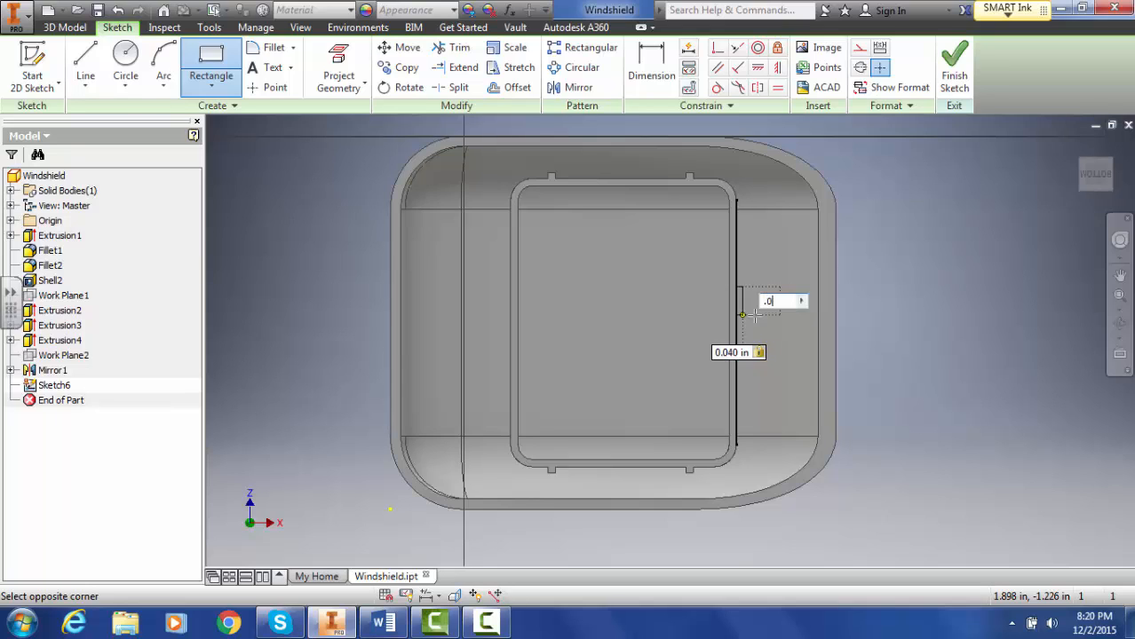
pyautogui.press('Return')
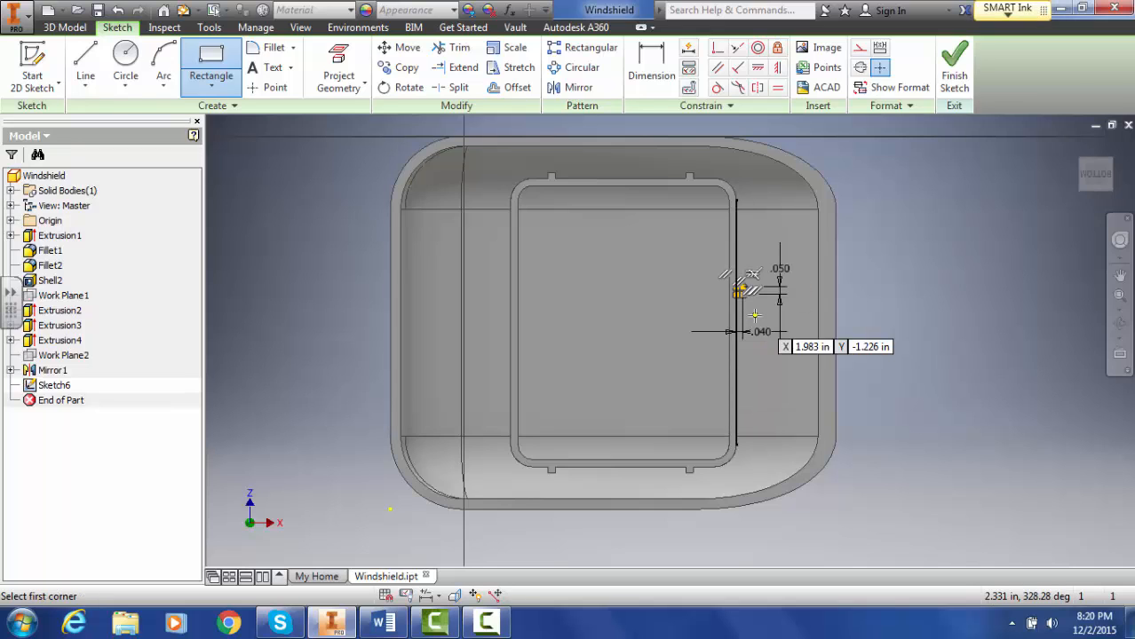
pyautogui.scroll(6, 754, 315)
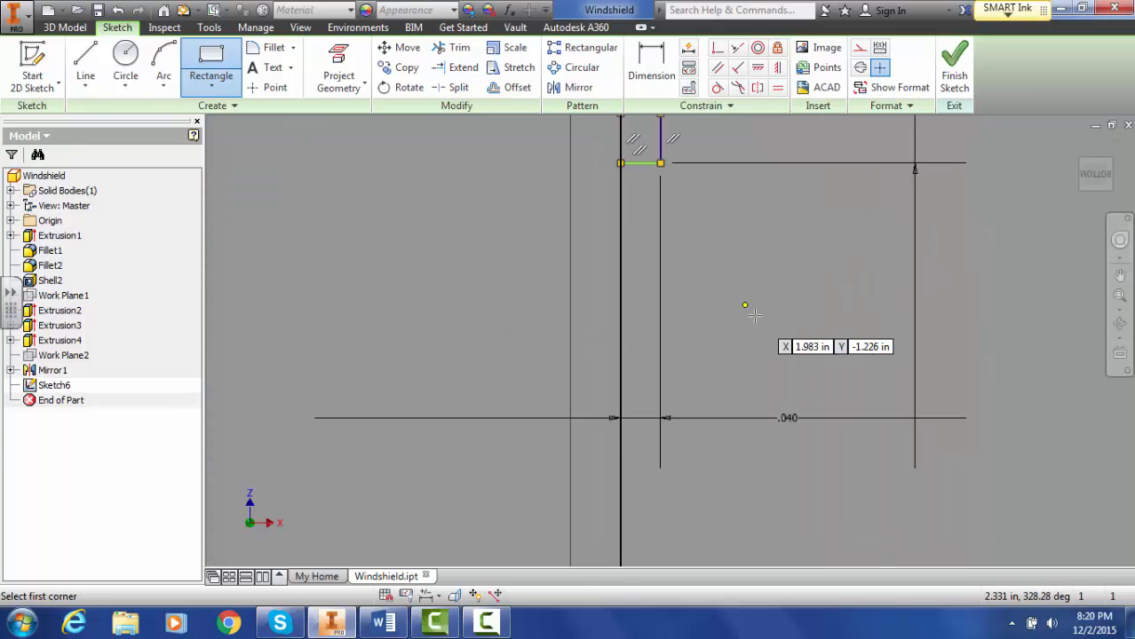
pyautogui.scroll(-5, 756, 191)
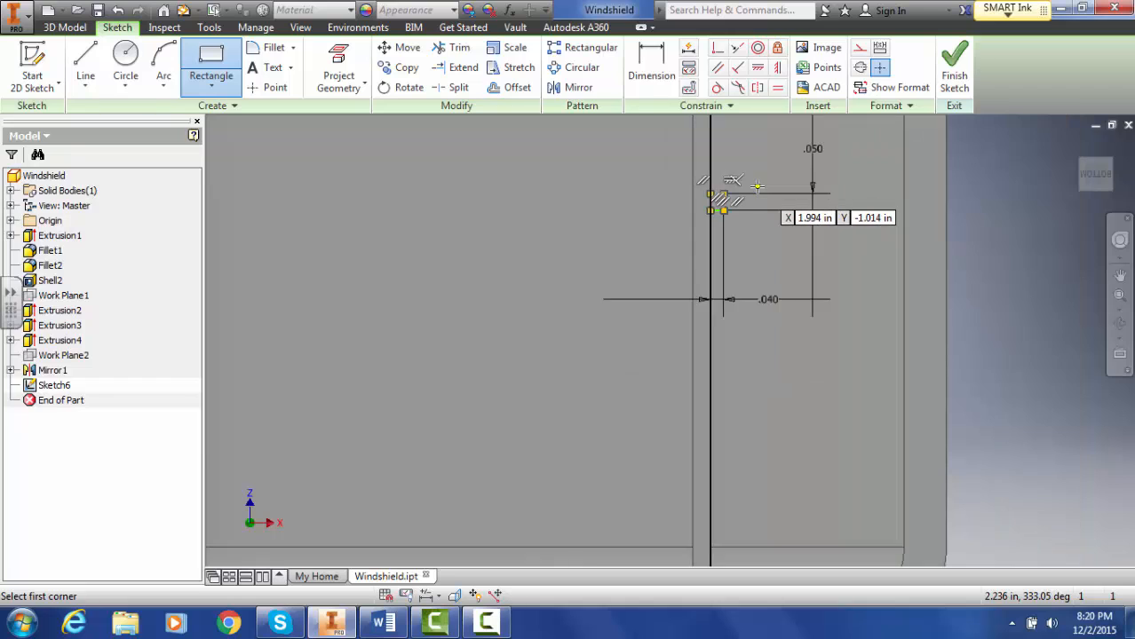
pyautogui.scroll(-2, 754, 189)
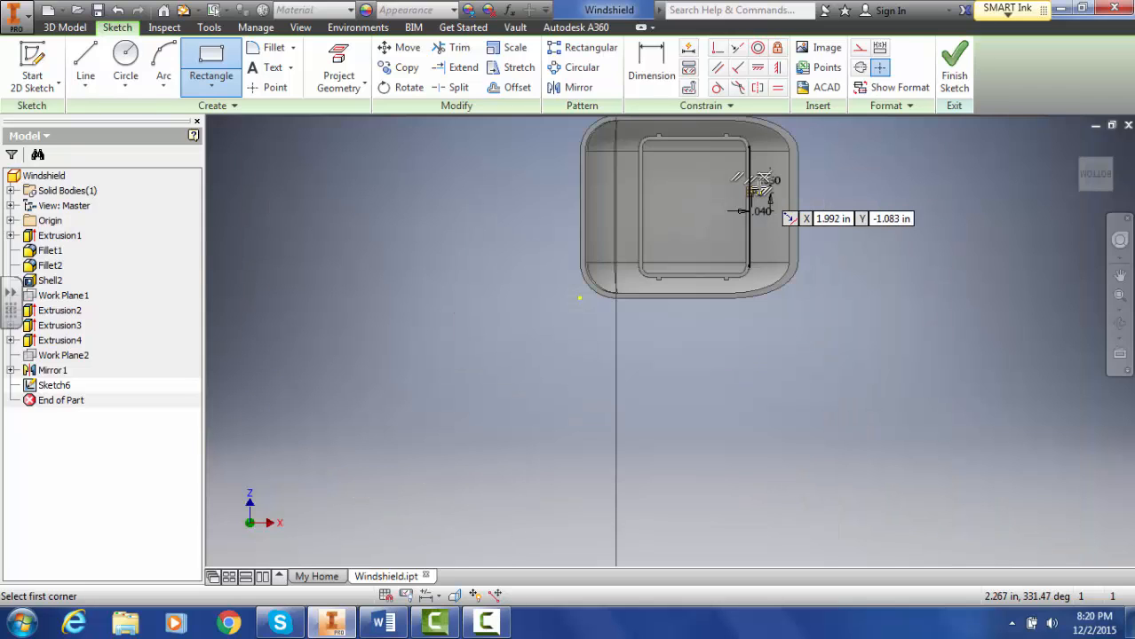
pyautogui.scroll(7, 761, 185)
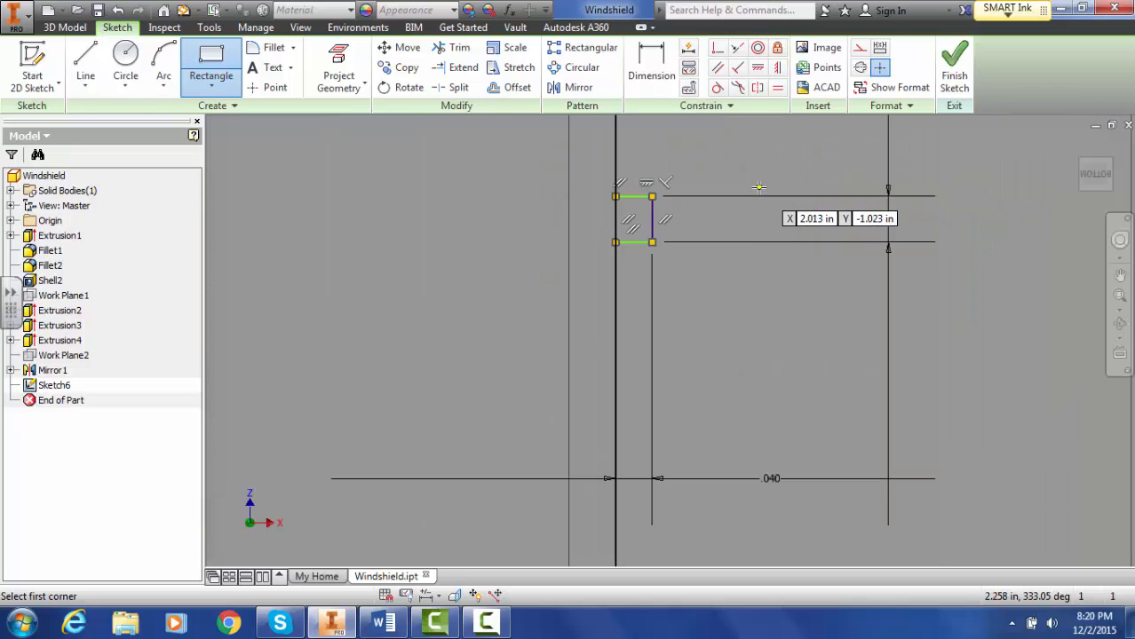
# Switch to the Word drawing, zoom it to 200%, and examine the side tab's position dimensions and Detail B
pyautogui.click(395, 627)
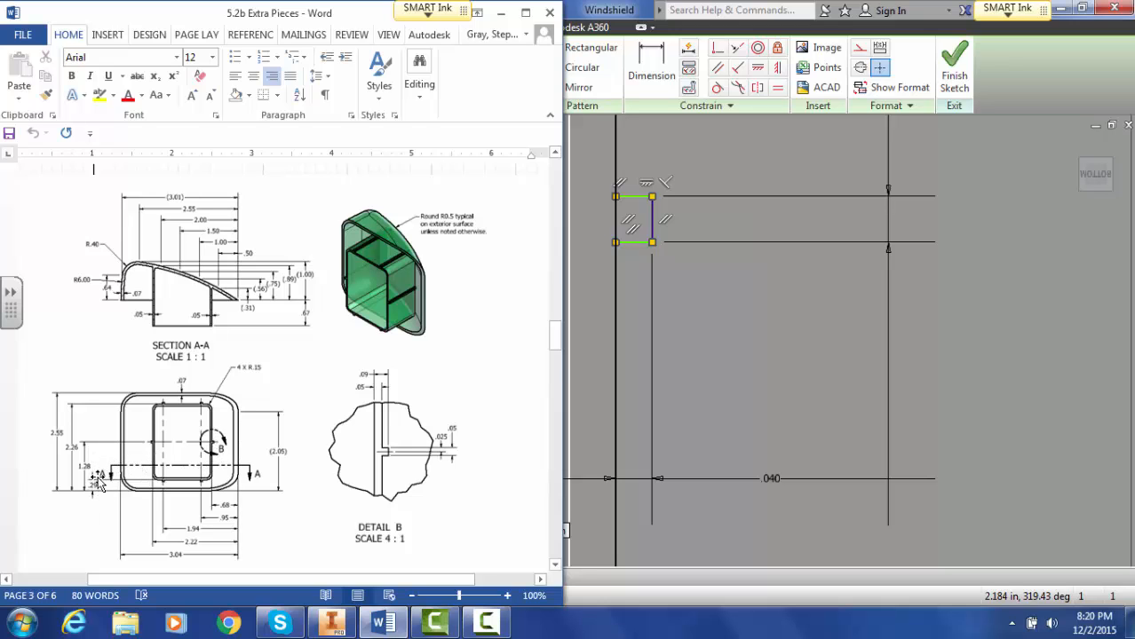
pyautogui.scroll(-2, 98, 479)
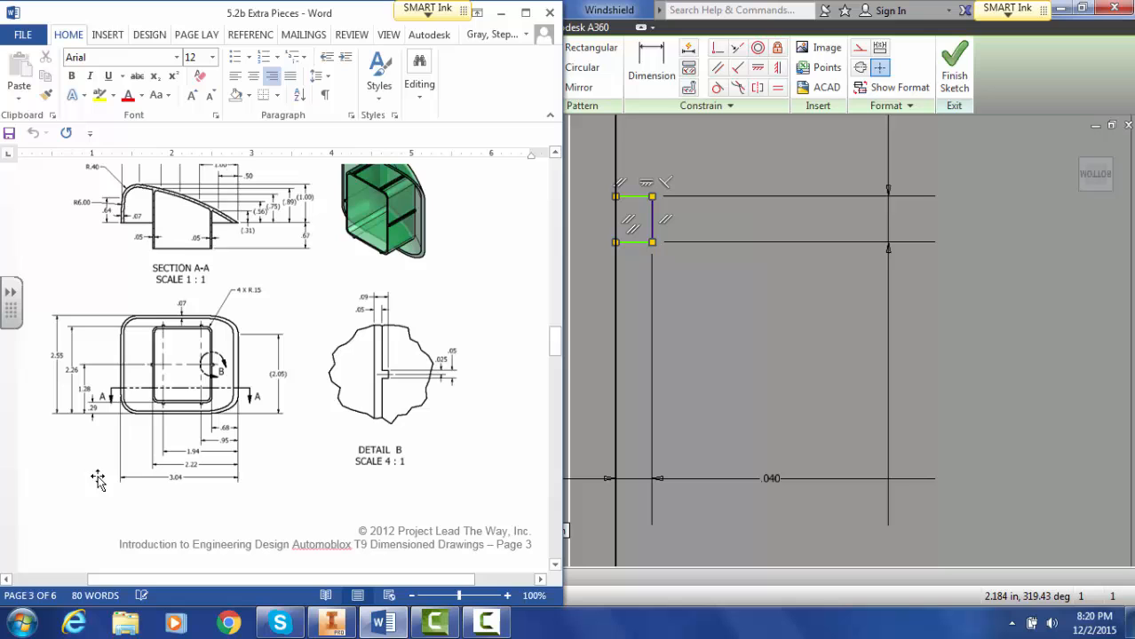
pyautogui.click(527, 12)
pyautogui.scroll(-2, 423, 324)
pyautogui.scroll(1, 424, 324)
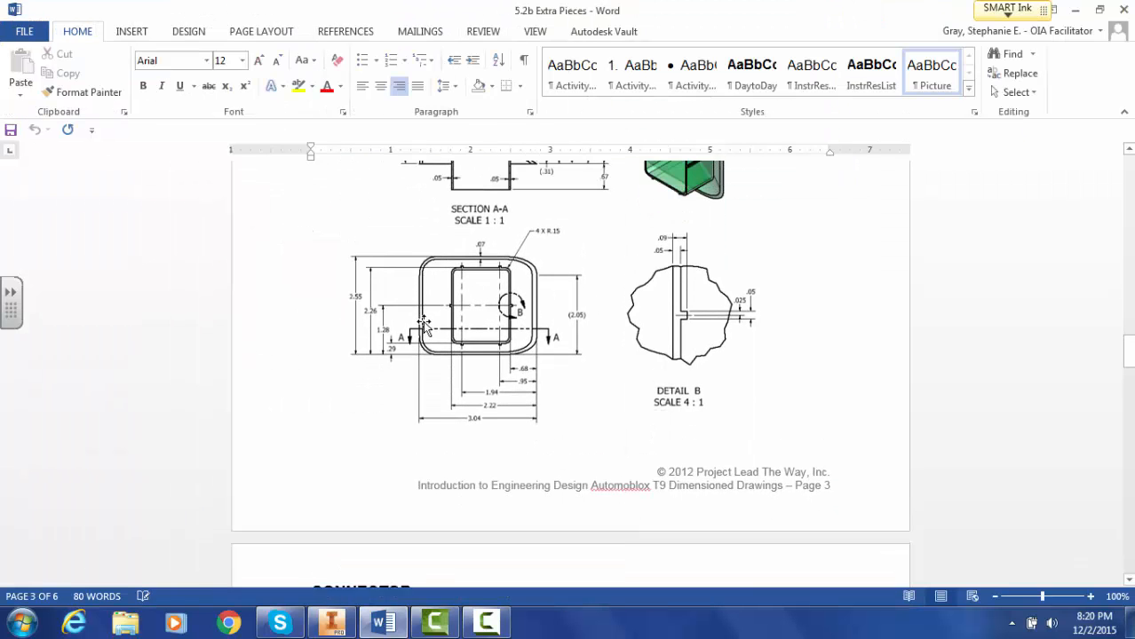
pyautogui.click(526, 33)
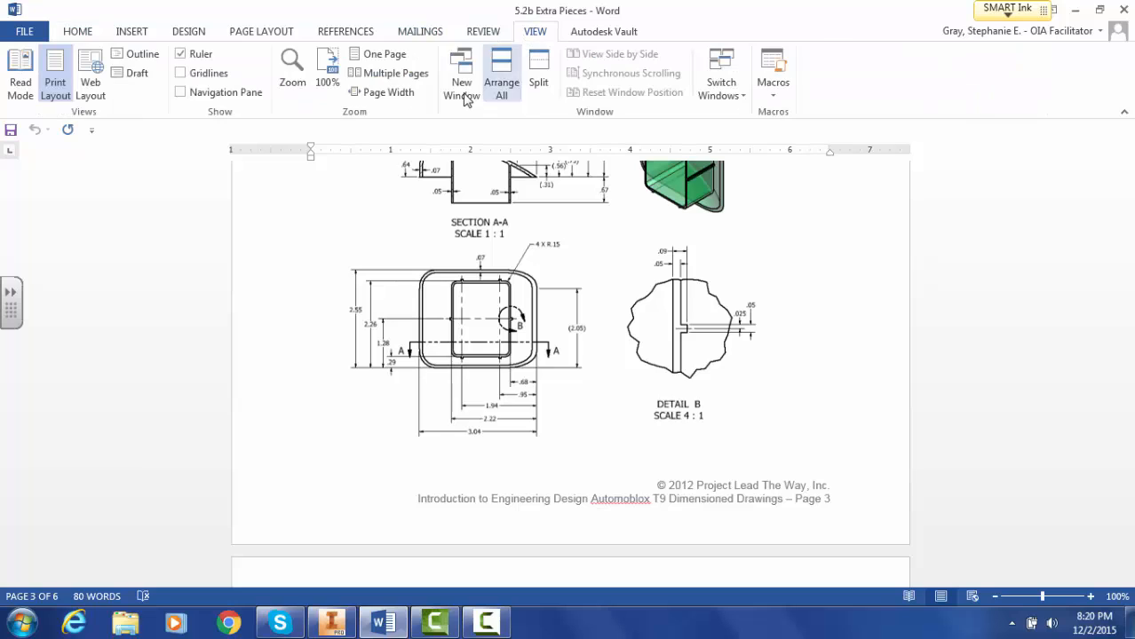
pyautogui.click(306, 64)
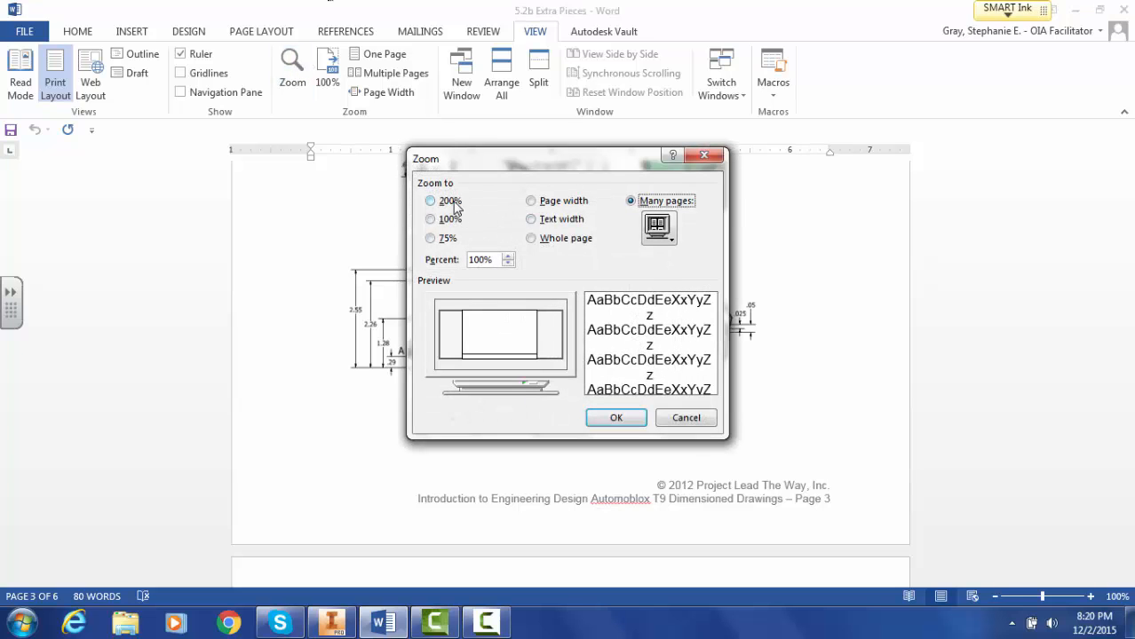
pyautogui.click(450, 202)
pyautogui.click(615, 417)
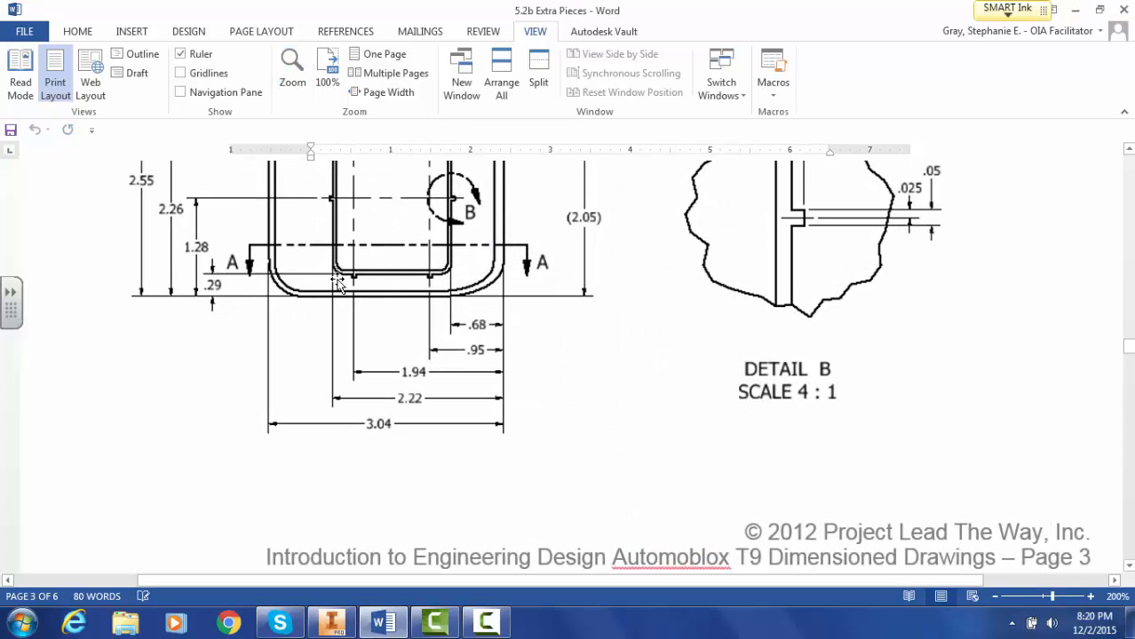
pyautogui.click(1099, 9)
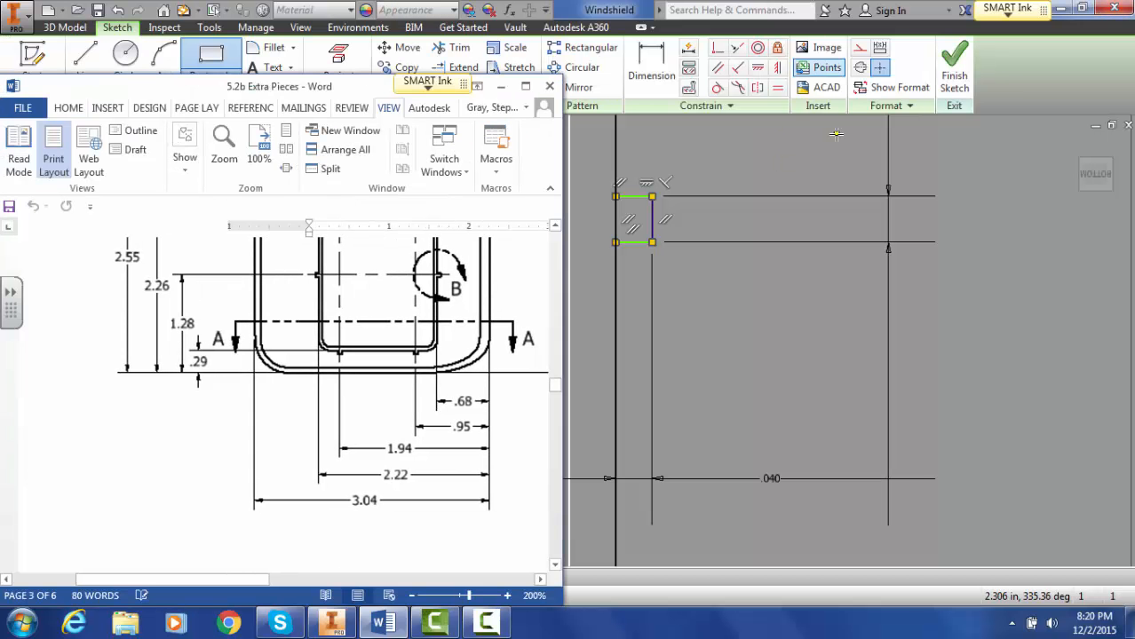
# Back in Inventor, dimension the small rectangle's lower edge from the windshield's lower outer edge as 1.28-.025 in
pyautogui.click(575, 9)
pyautogui.scroll(4, 790, 151)
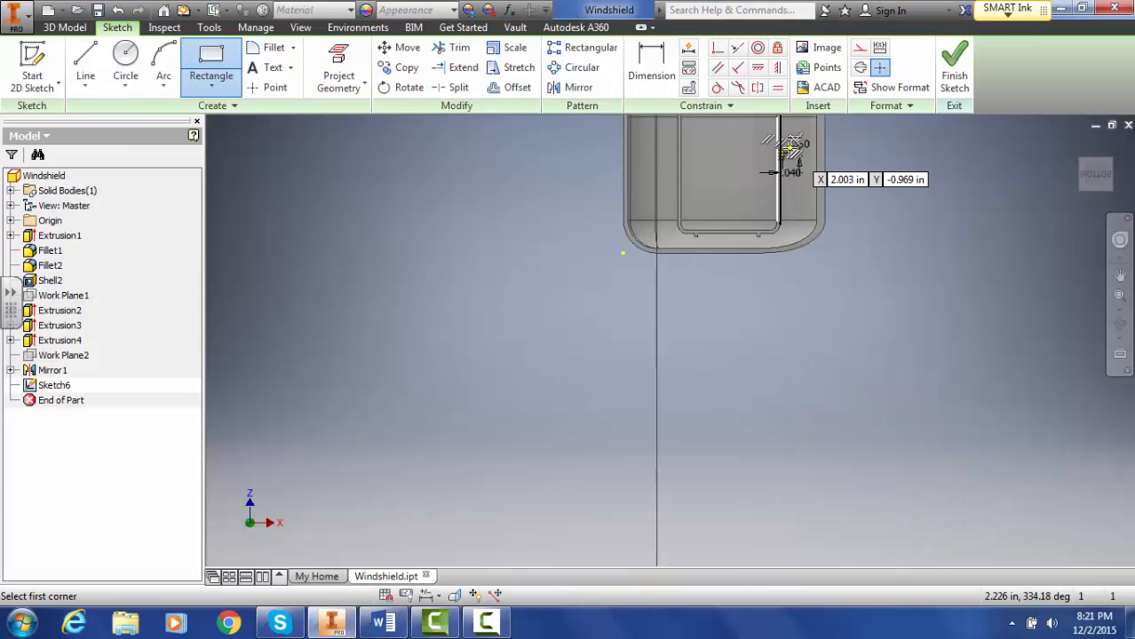
pyautogui.scroll(-3, 790, 149)
pyautogui.moveTo(840, 165)
pyautogui.mouseDown(button='middle')
pyautogui.moveTo(754, 425)
pyautogui.moveTo(745, 368)
pyautogui.mouseUp(button='middle')
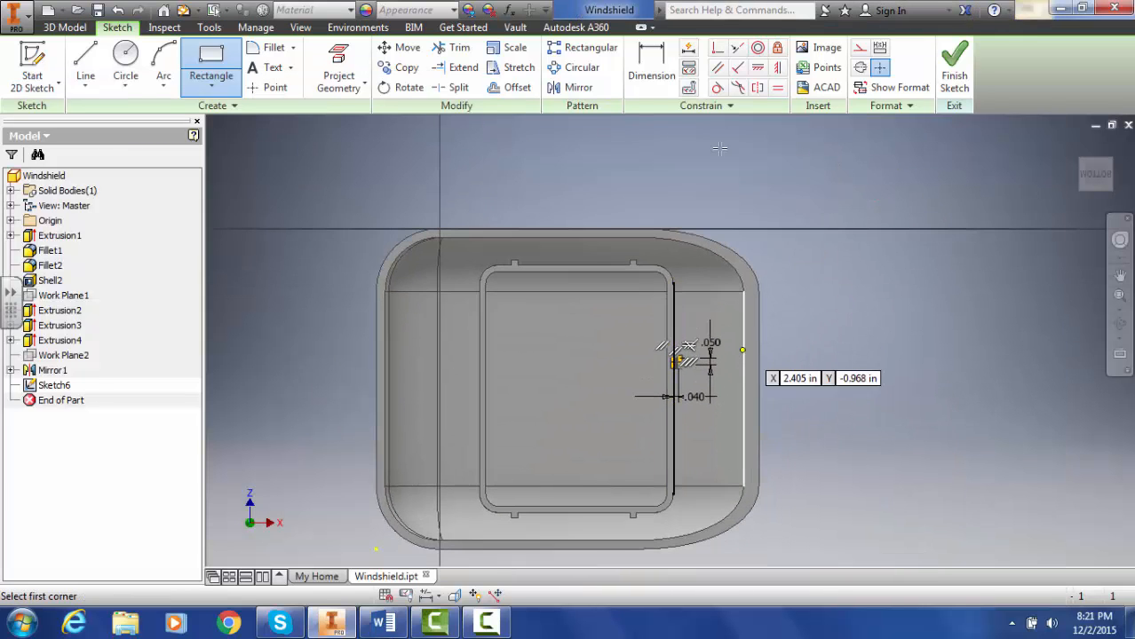
pyautogui.scroll(-5, 833, 173)
pyautogui.moveTo(724, 240); pyautogui.dragTo(769, 3, button='middle')
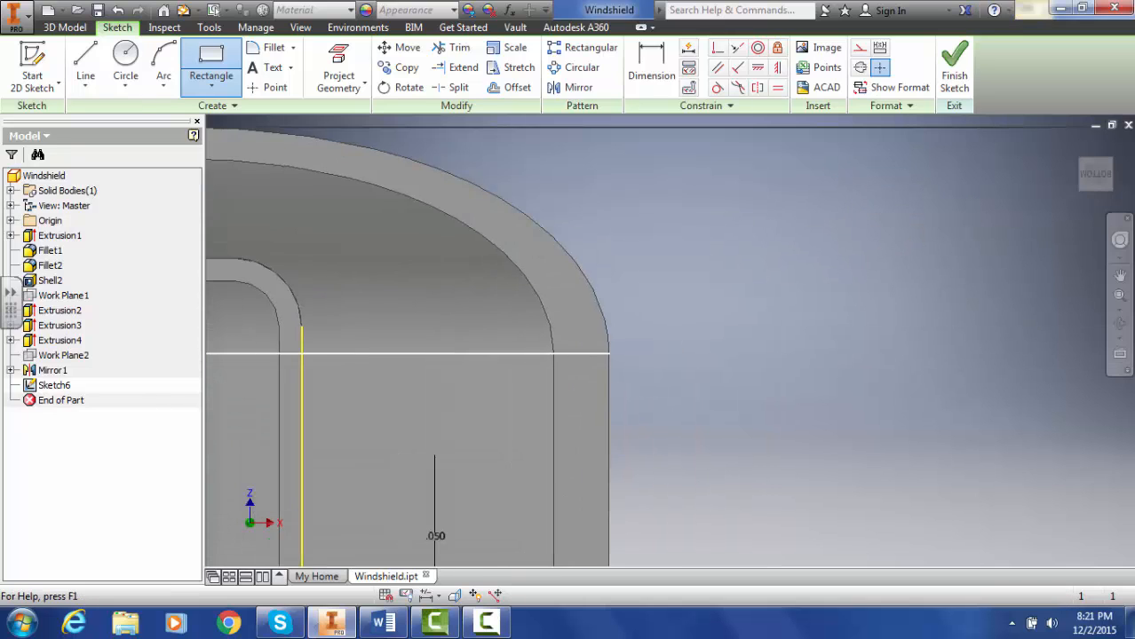
pyautogui.moveTo(758, 351); pyautogui.dragTo(815, 351, button='middle')
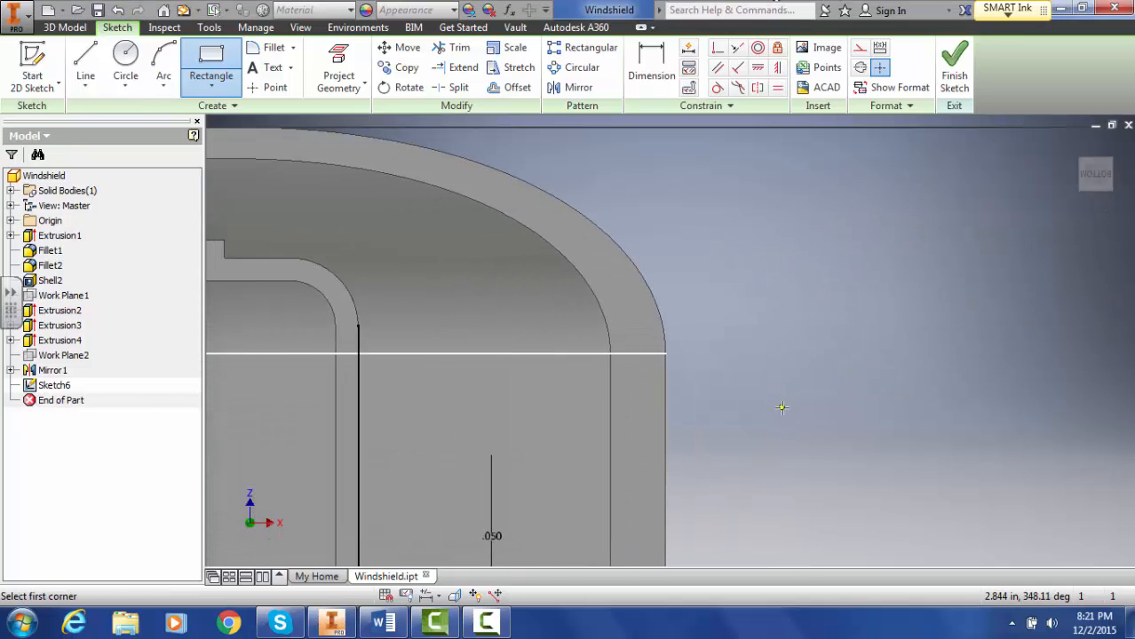
pyautogui.moveTo(779, 406); pyautogui.dragTo(799, 7, button='middle')
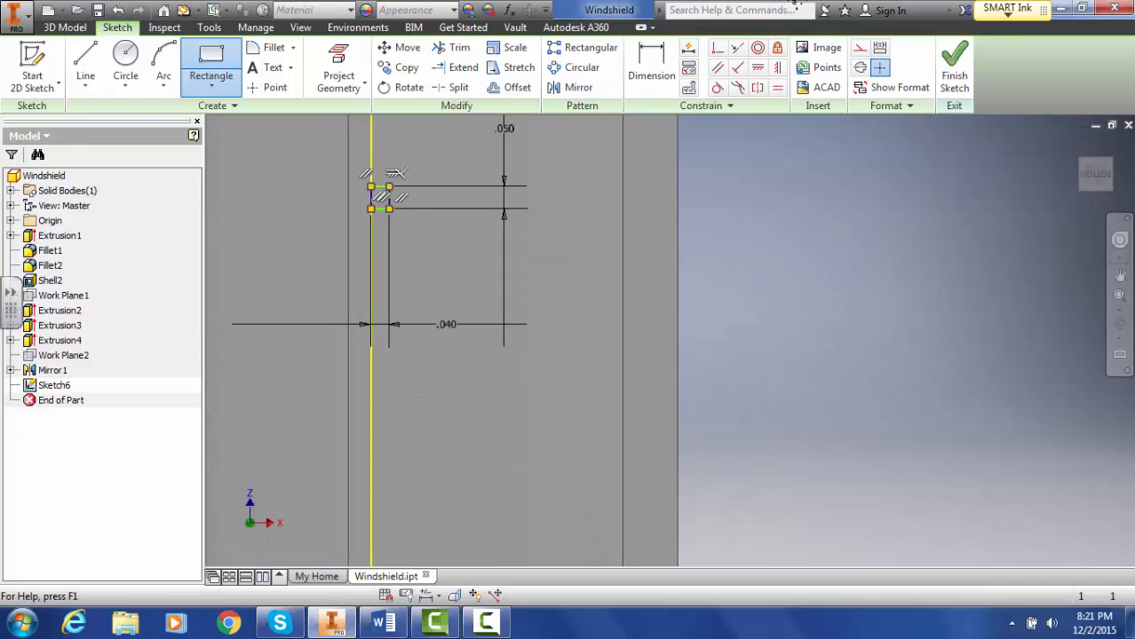
pyautogui.click(651, 64)
pyautogui.click(381, 210)
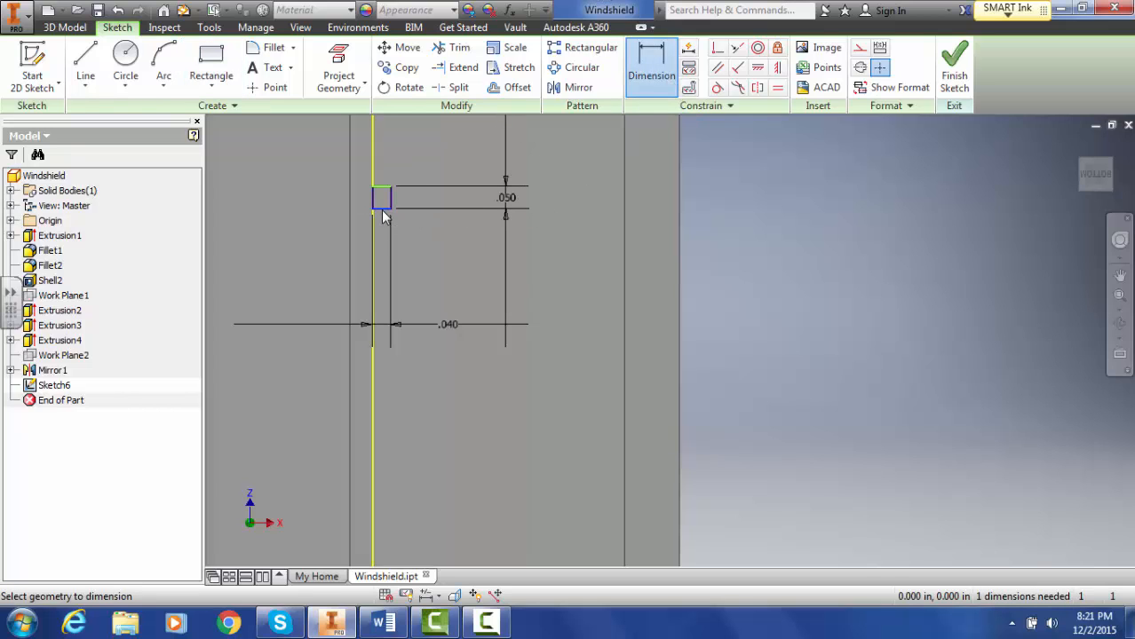
pyautogui.scroll(3, 546, 269)
pyautogui.scroll(-5, 546, 269)
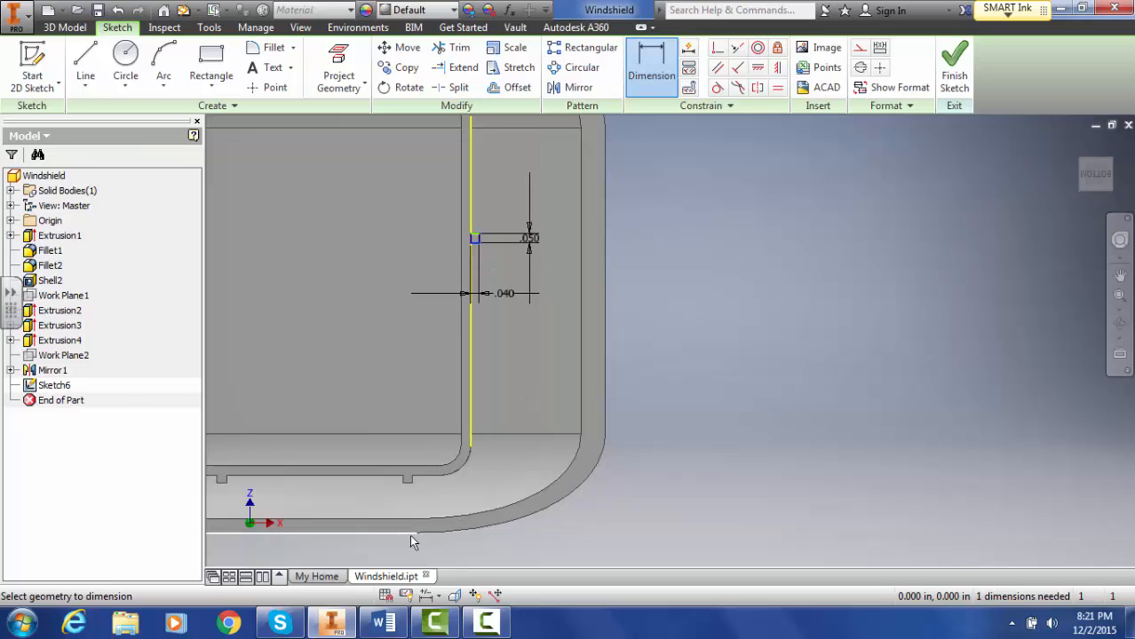
pyautogui.click(399, 533)
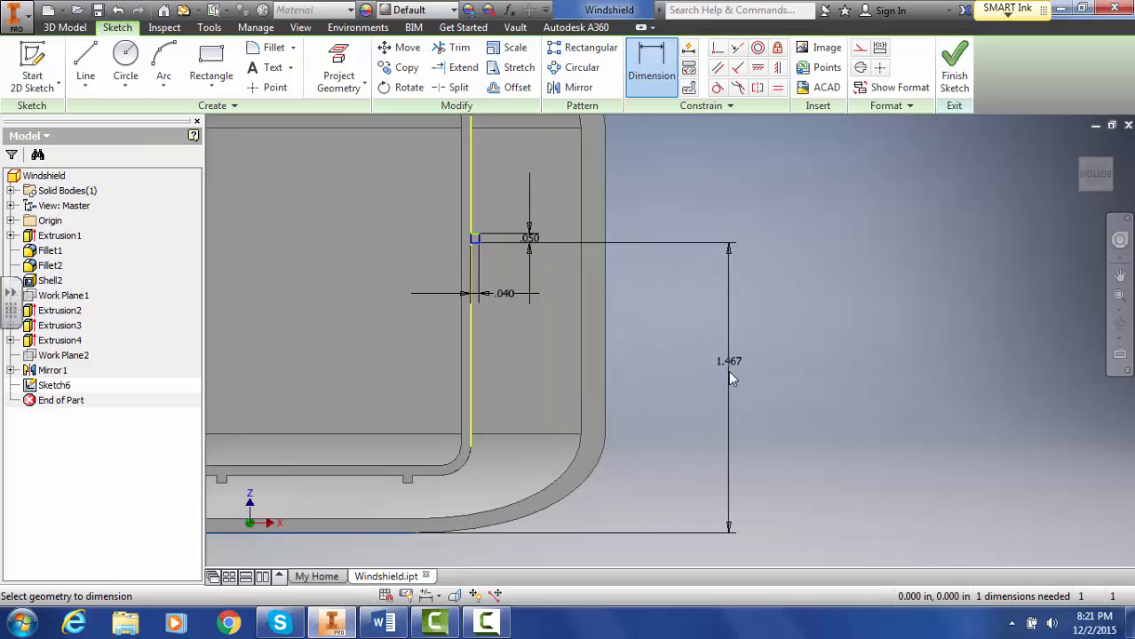
pyautogui.click(727, 383)
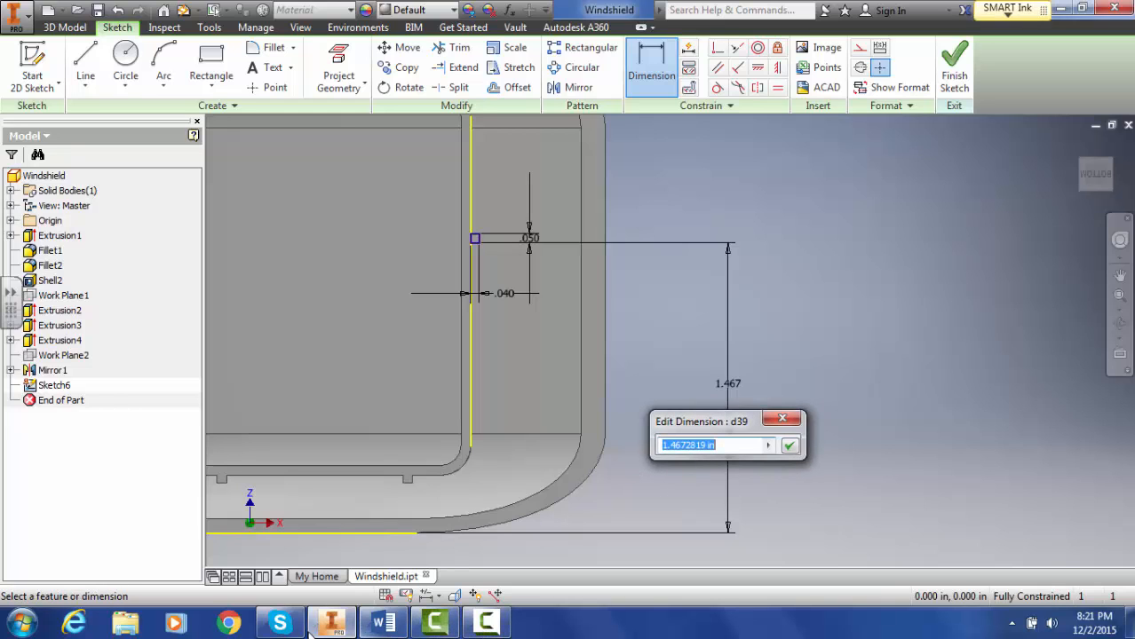
pyautogui.click(382, 624)
pyautogui.click(381, 624)
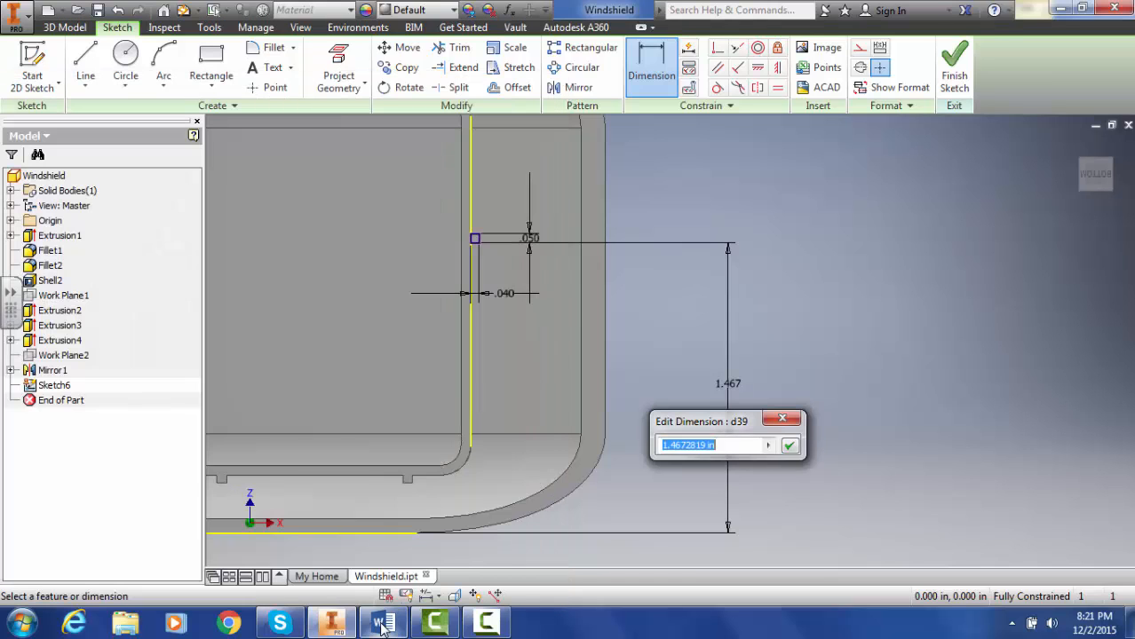
pyautogui.write('1.28-.025')
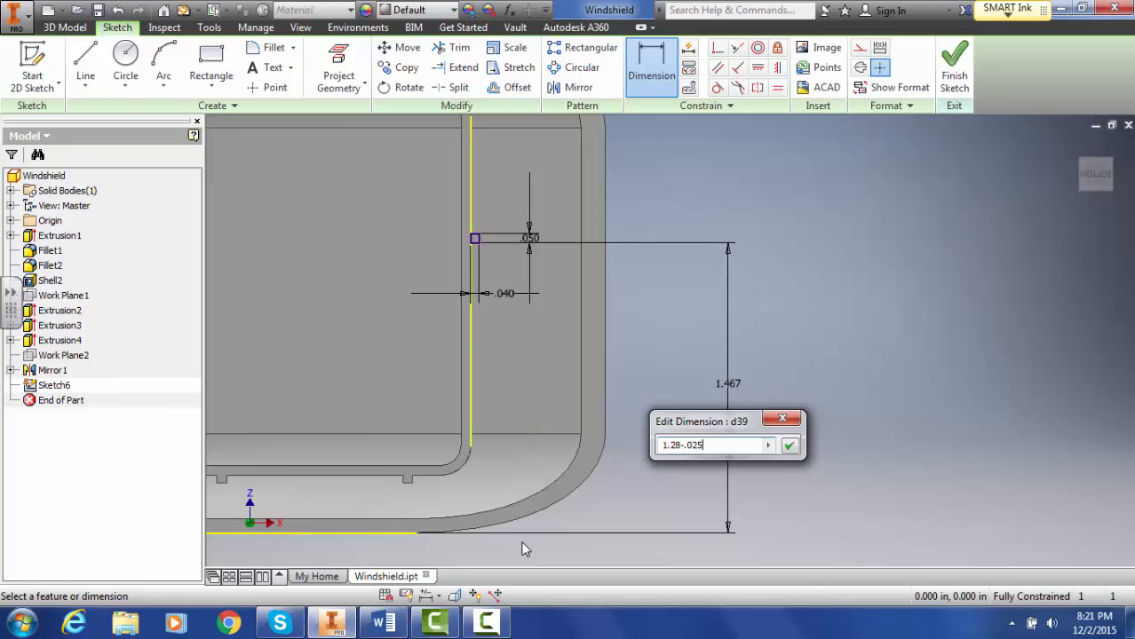
pyautogui.press('Return')
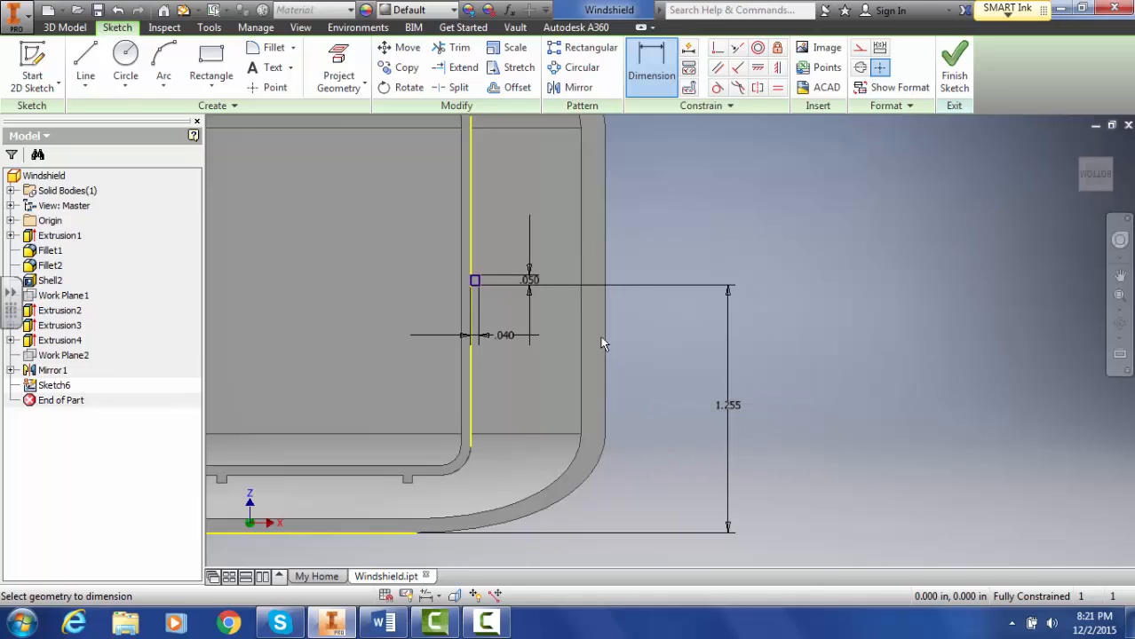
pyautogui.scroll(-4, 602, 344)
pyautogui.scroll(1, 609, 329)
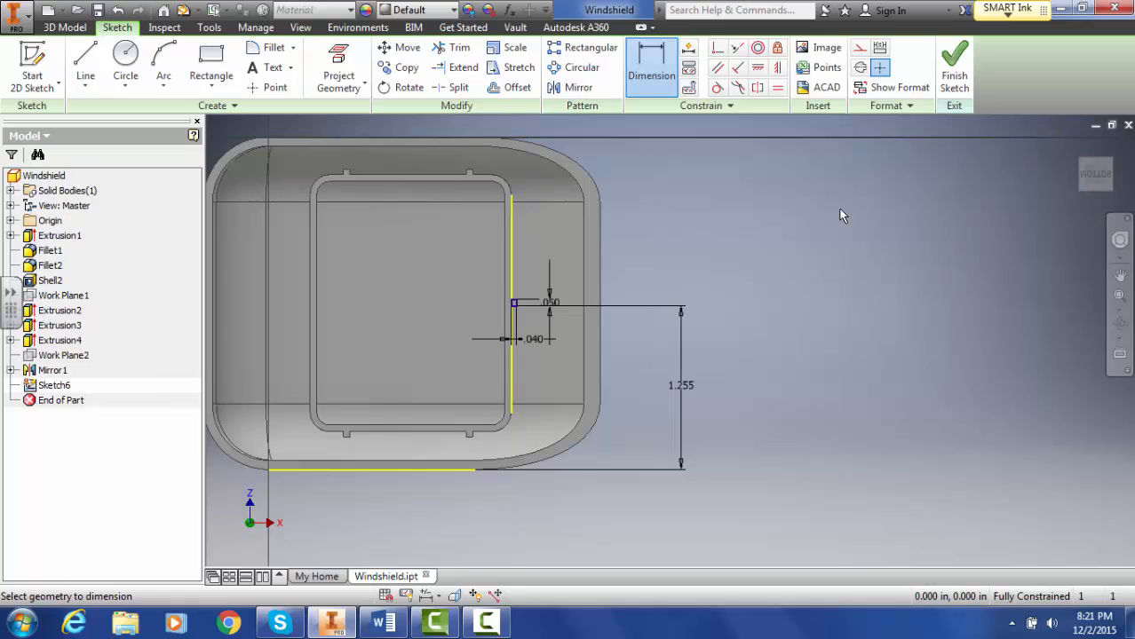
pyautogui.click(546, 305)
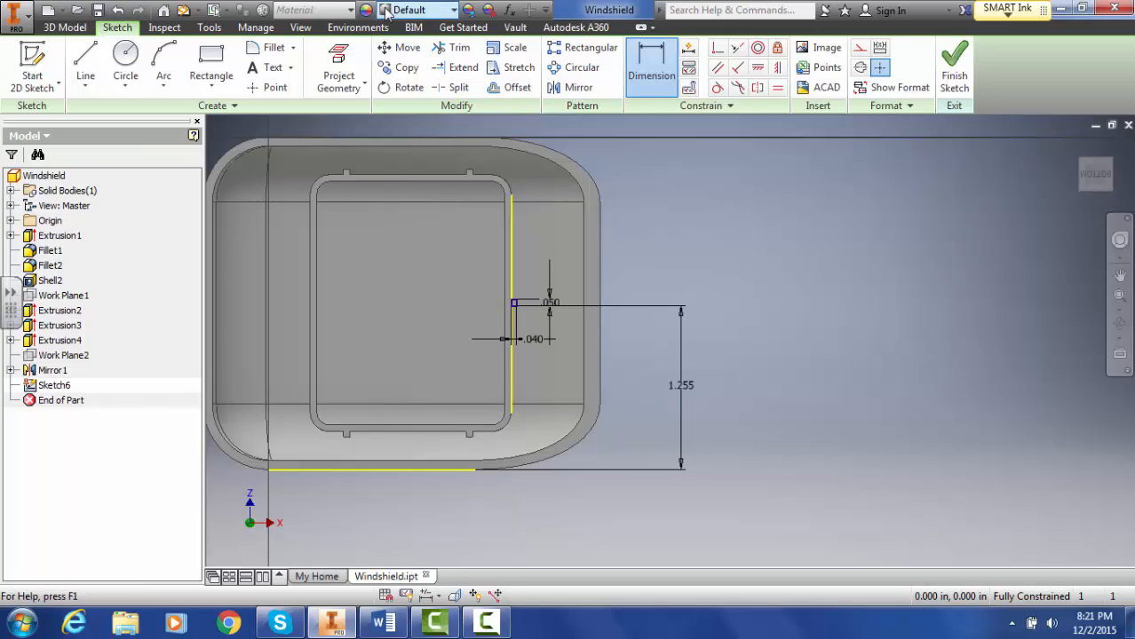
pyautogui.click(213, 78)
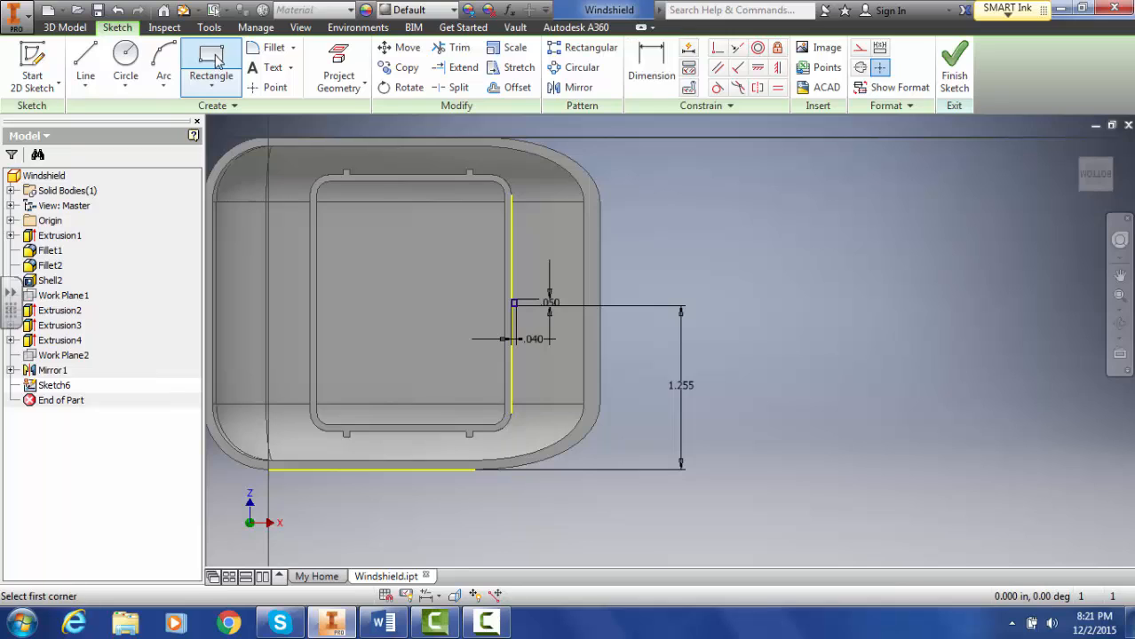
pyautogui.click(307, 284)
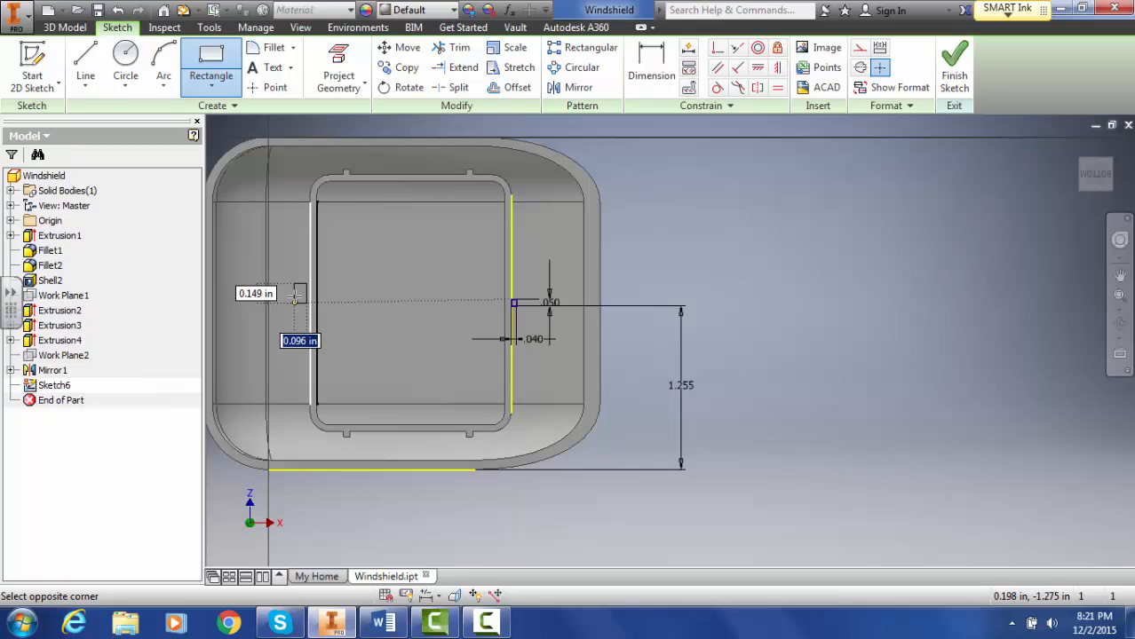
pyautogui.press('Escape')
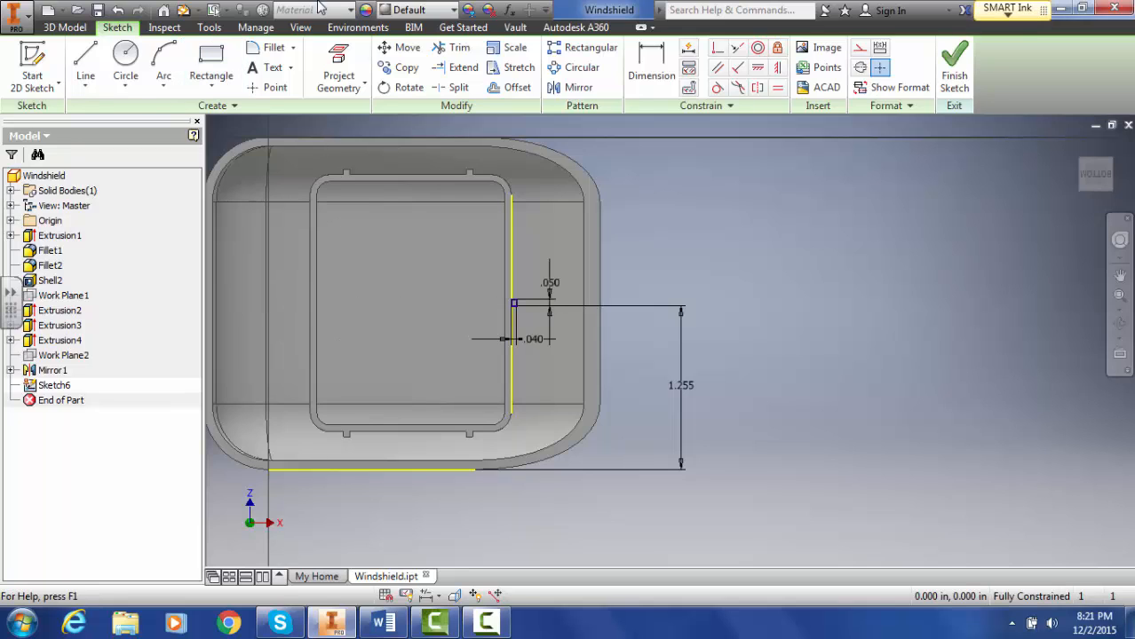
# Sketch a 0.04 by 0.05 in rectangle against the outer face of the inner box's left wall
pyautogui.click(210, 62)
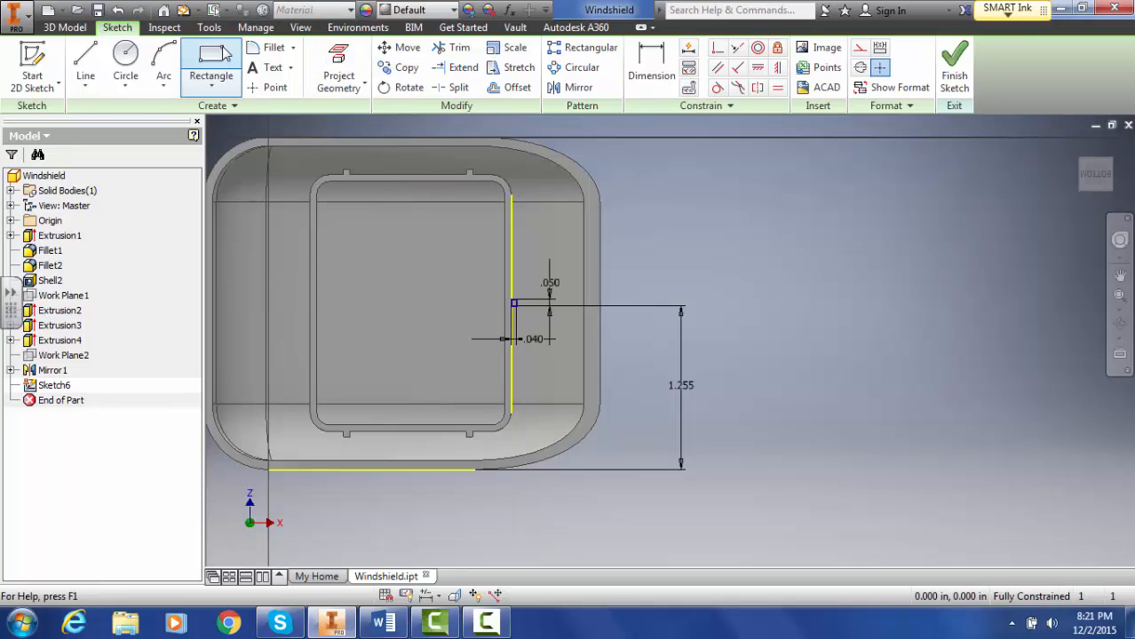
pyautogui.click(310, 287)
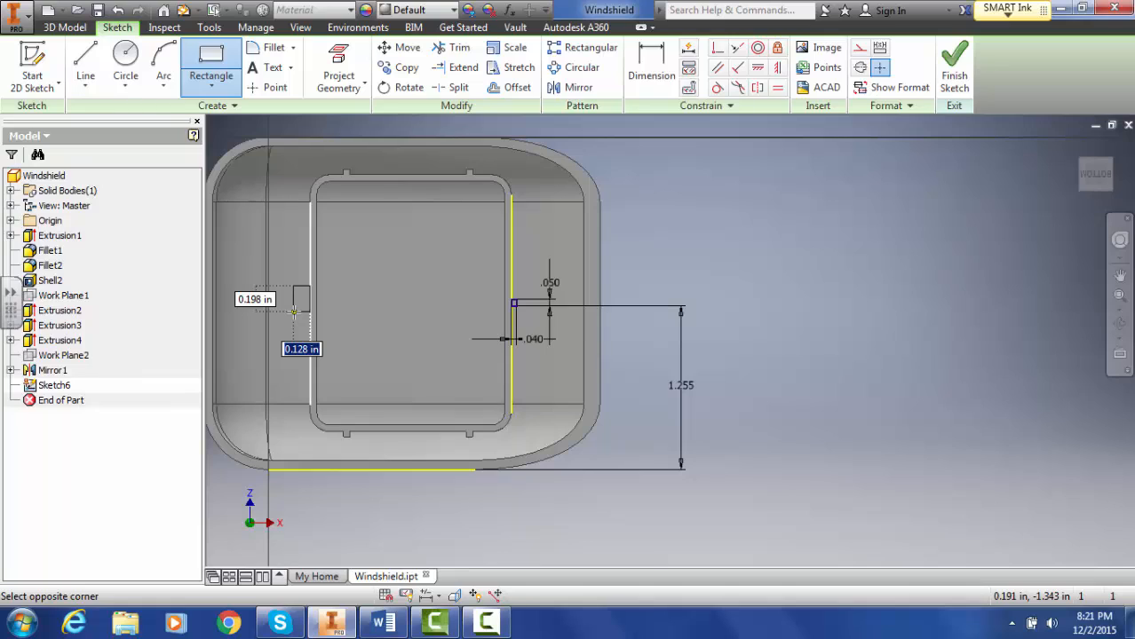
pyautogui.write('.04')
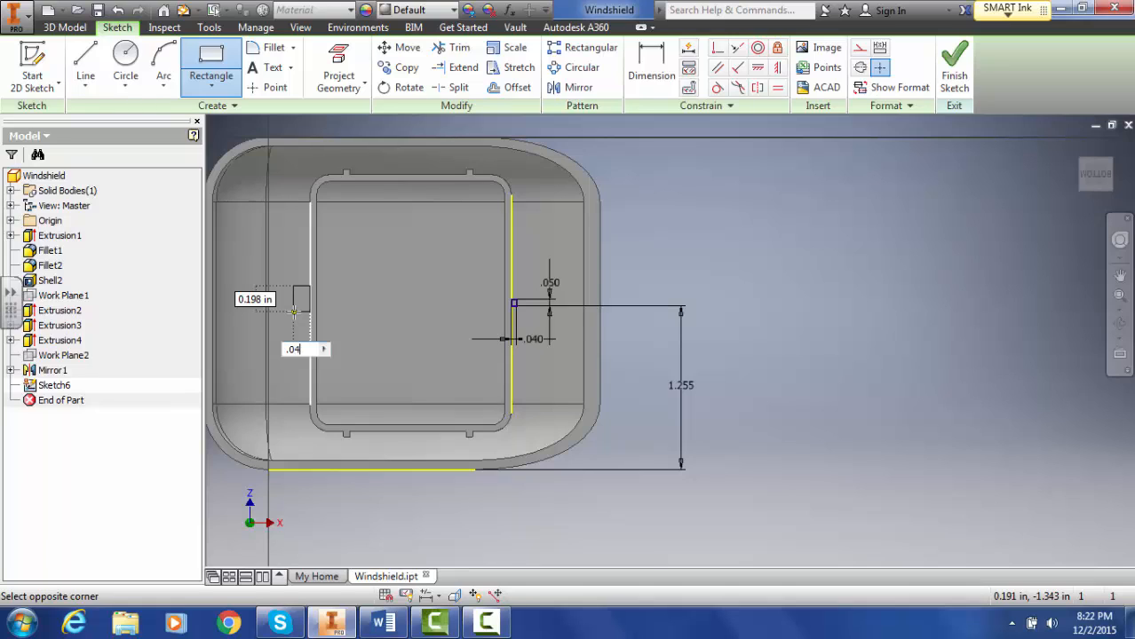
pyautogui.press('Tab')
pyautogui.write('.05')
pyautogui.press('Return')
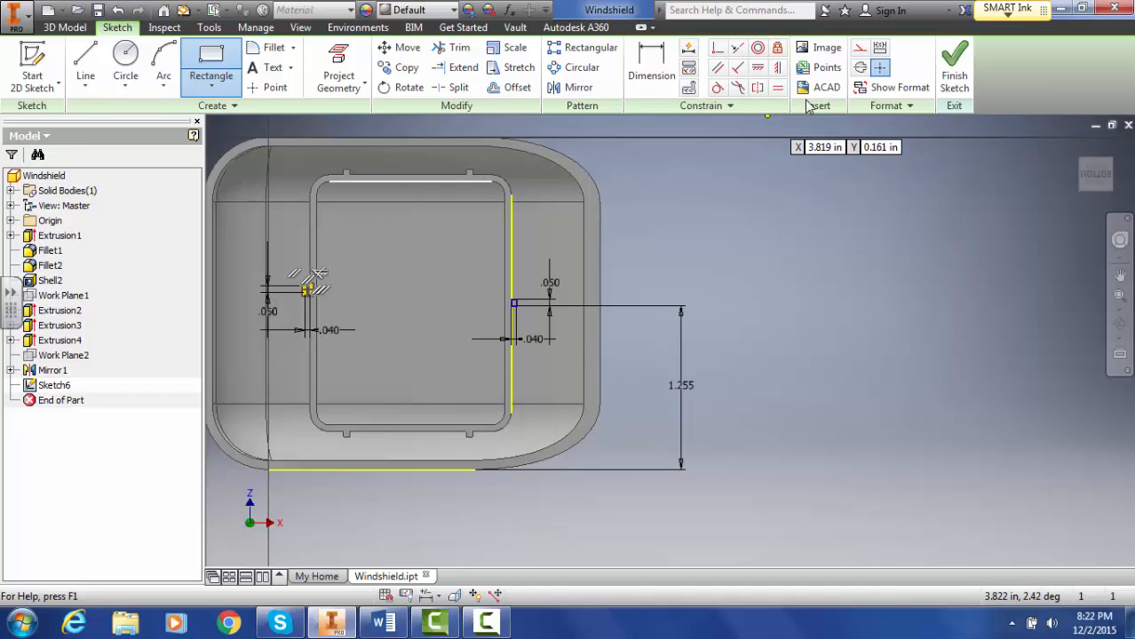
# Dimension the left rectangle's lower edge 1.255 in from the windshield's lower outer edge and finish the sketch
pyautogui.click(655, 64)
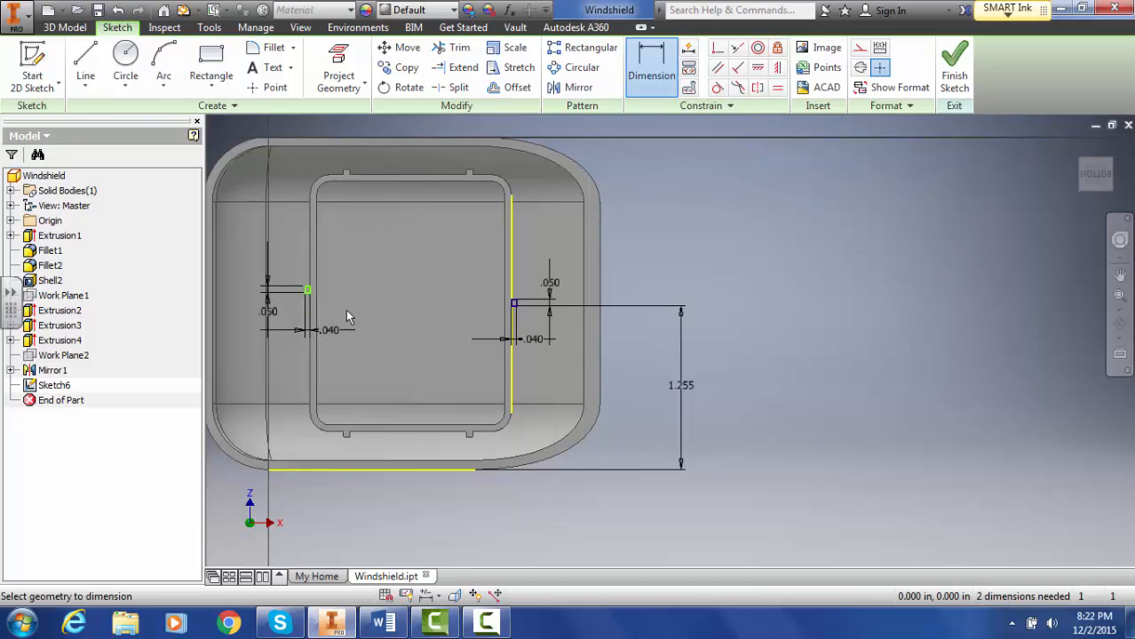
pyautogui.scroll(5, 308, 296)
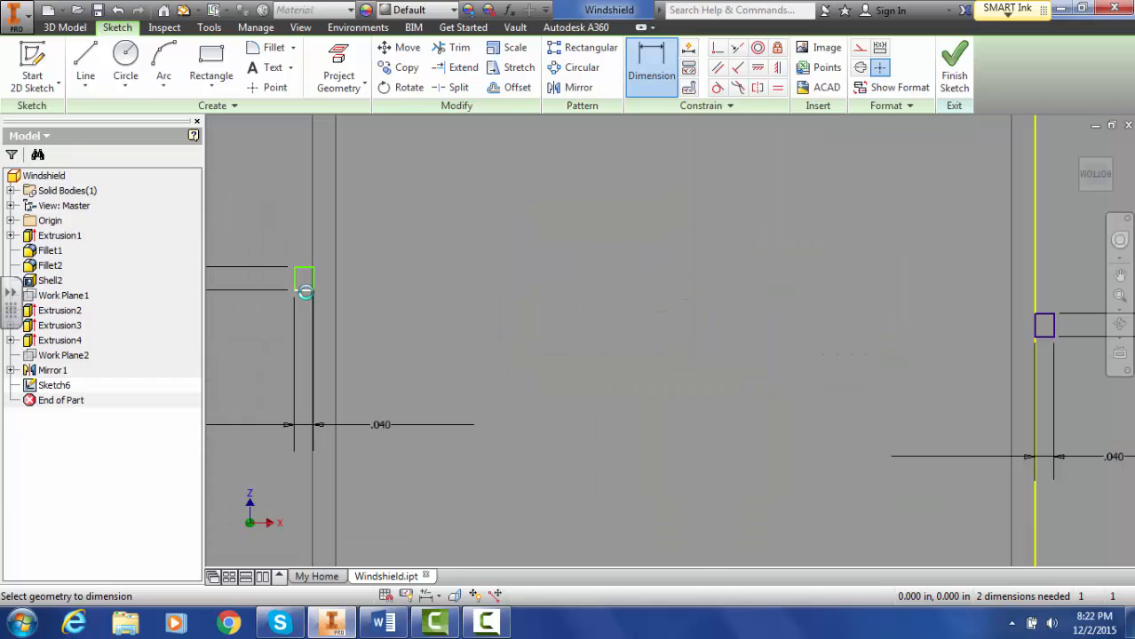
pyautogui.click(307, 290)
pyautogui.scroll(5, 306, 291)
pyautogui.scroll(-4, 307, 298)
pyautogui.scroll(-3, 306, 298)
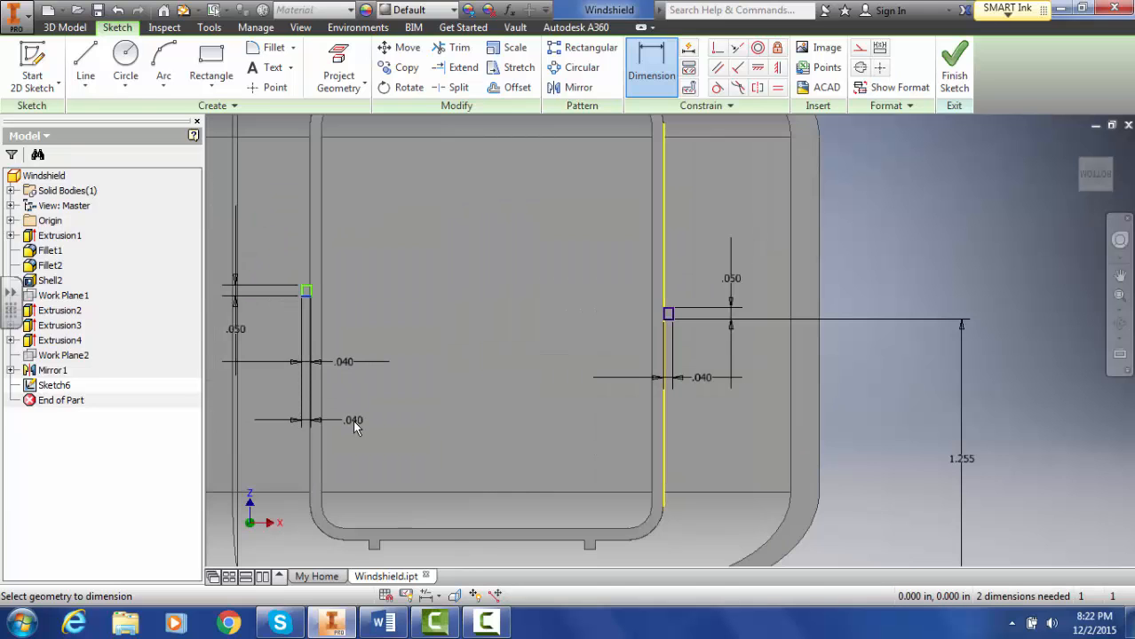
pyautogui.scroll(-3, 355, 424)
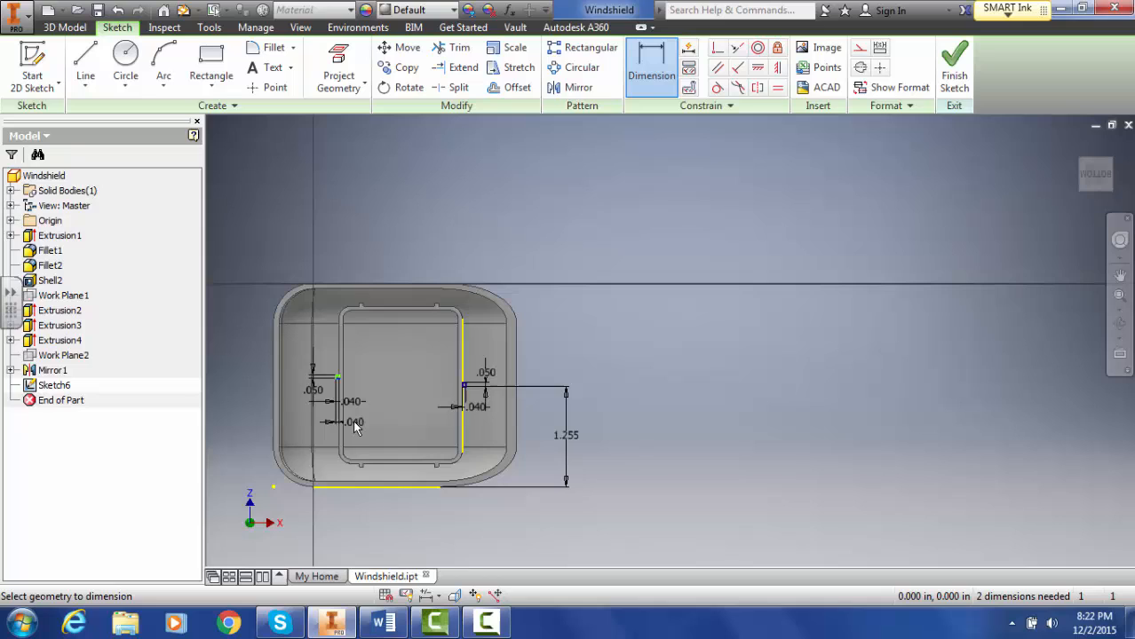
pyautogui.click(327, 487)
pyautogui.click(244, 433)
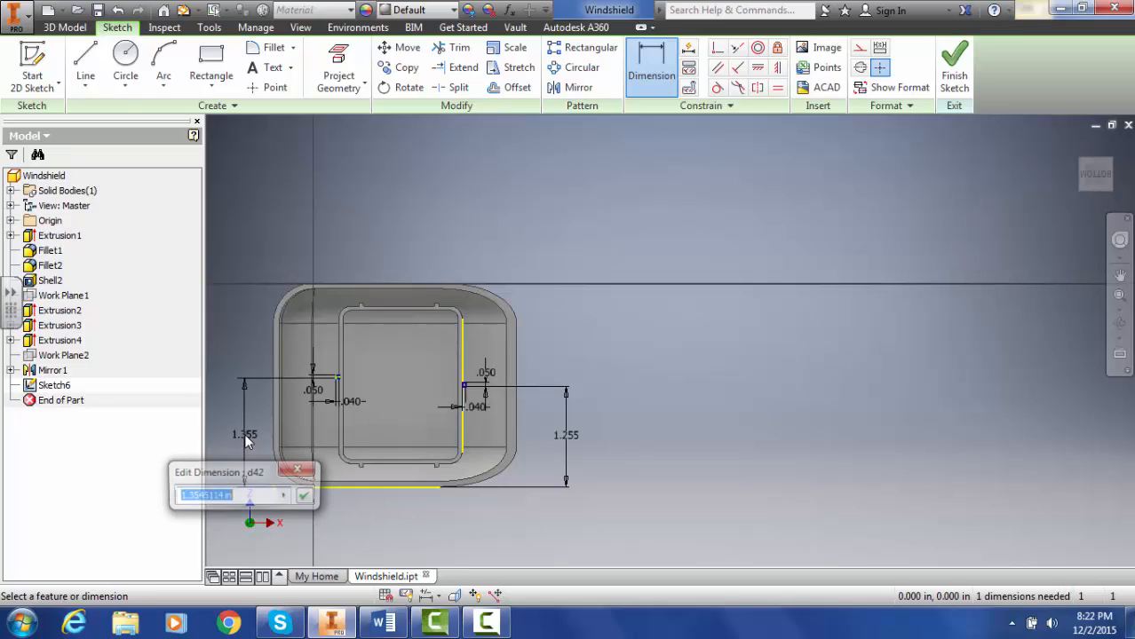
pyautogui.write('1.255')
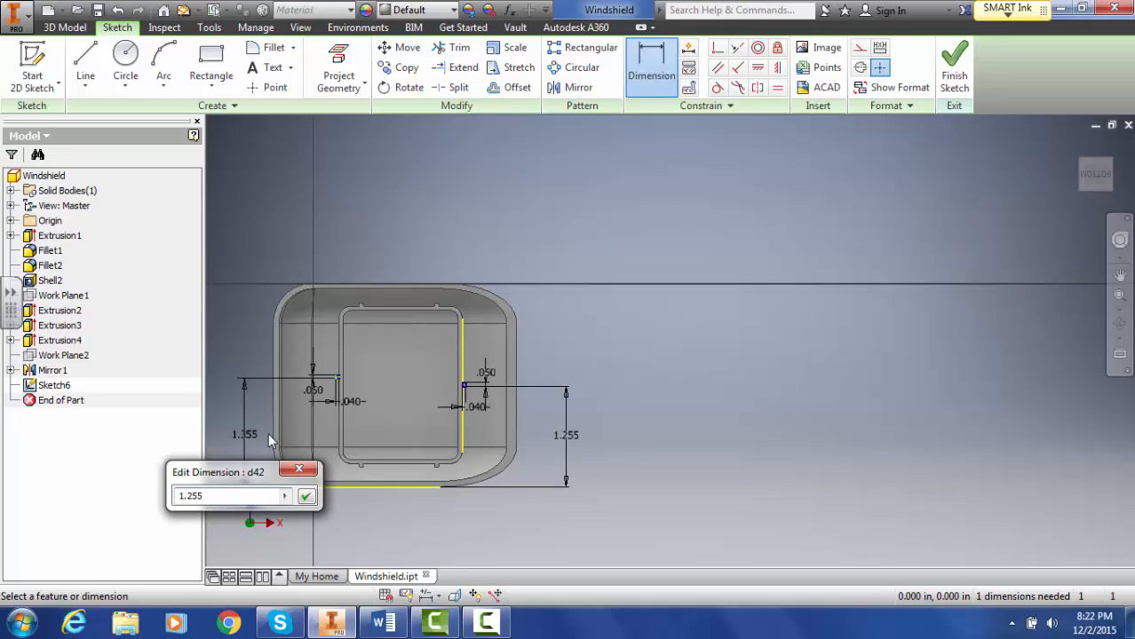
pyautogui.press('Return')
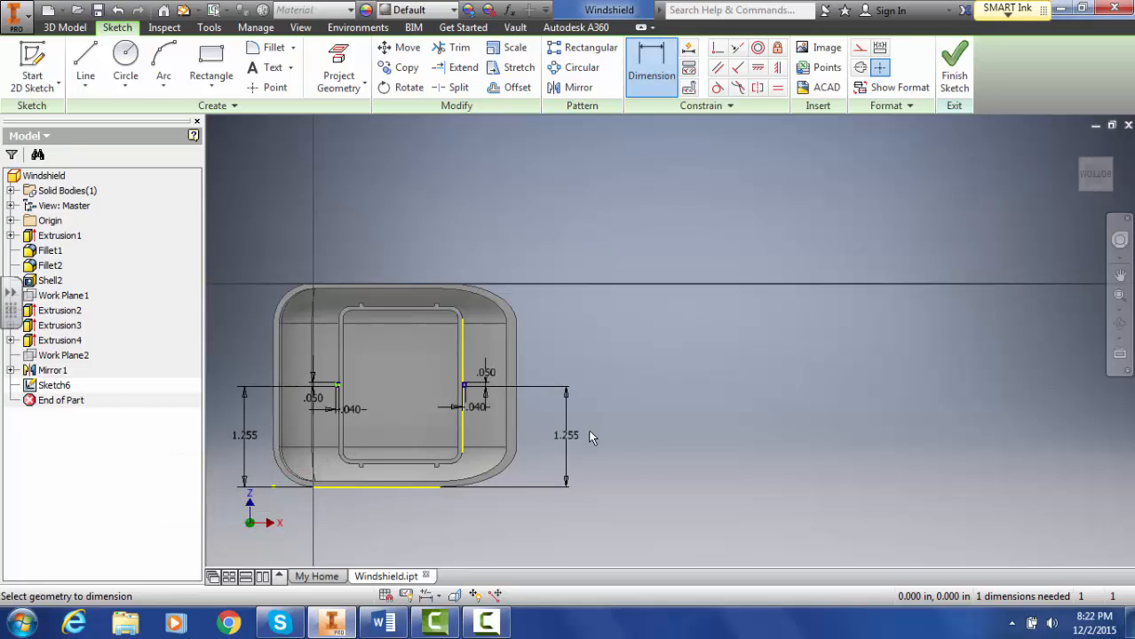
pyautogui.scroll(-3, 657, 397)
pyautogui.scroll(3, 642, 383)
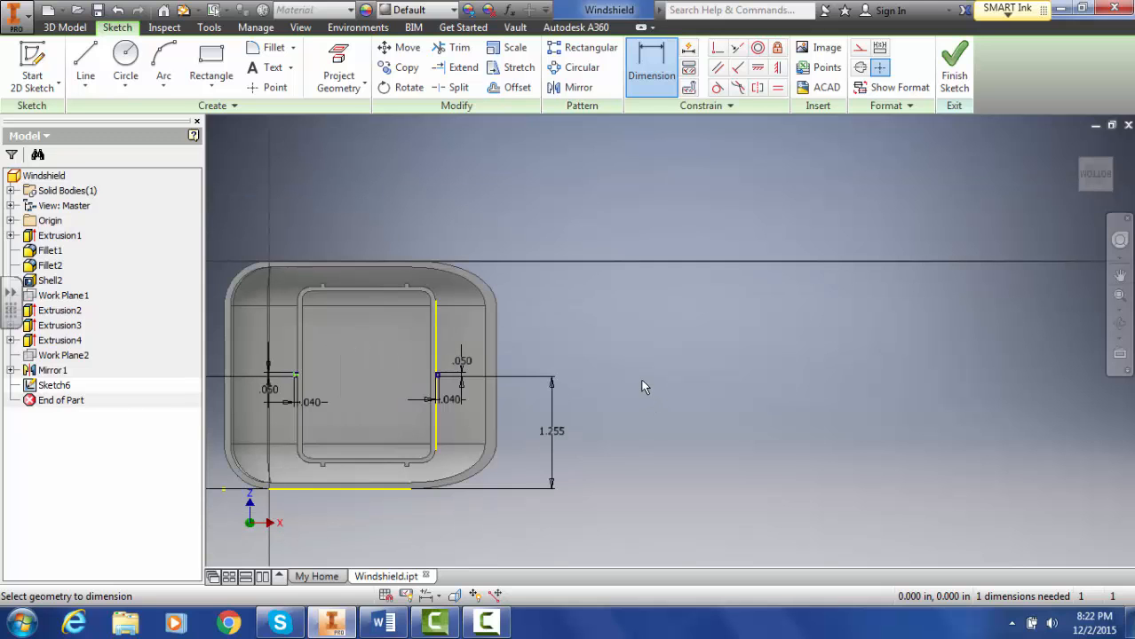
pyautogui.click(954, 76)
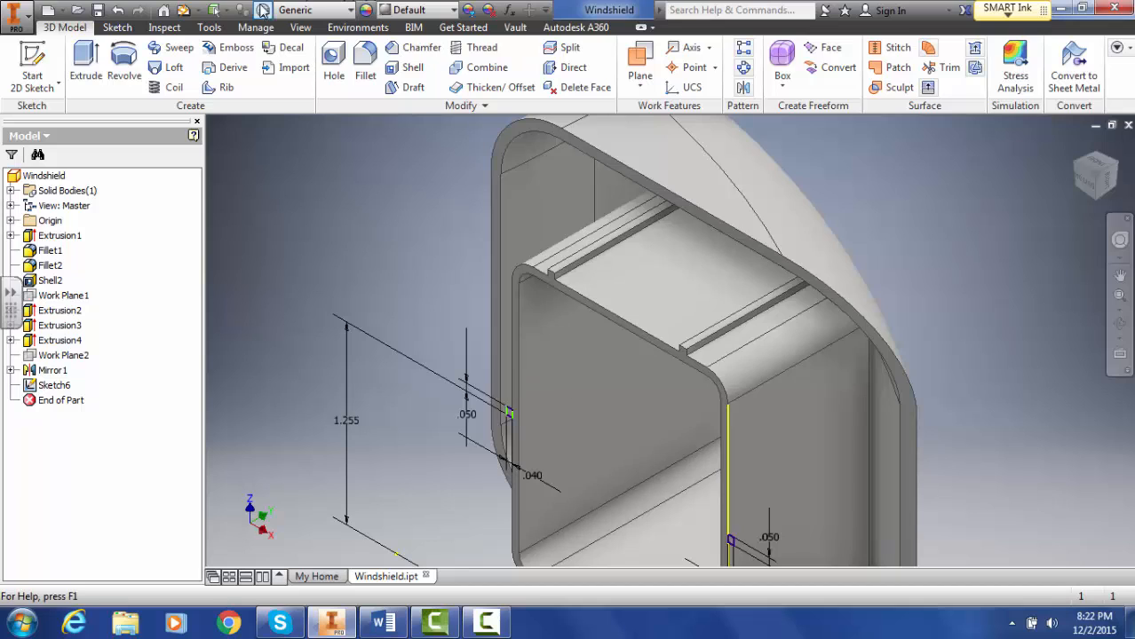
# Try to extrude only the right wall's small rectangle as a join, reversed into the windshield with the To Next extent
pyautogui.scroll(2, 818, 396)
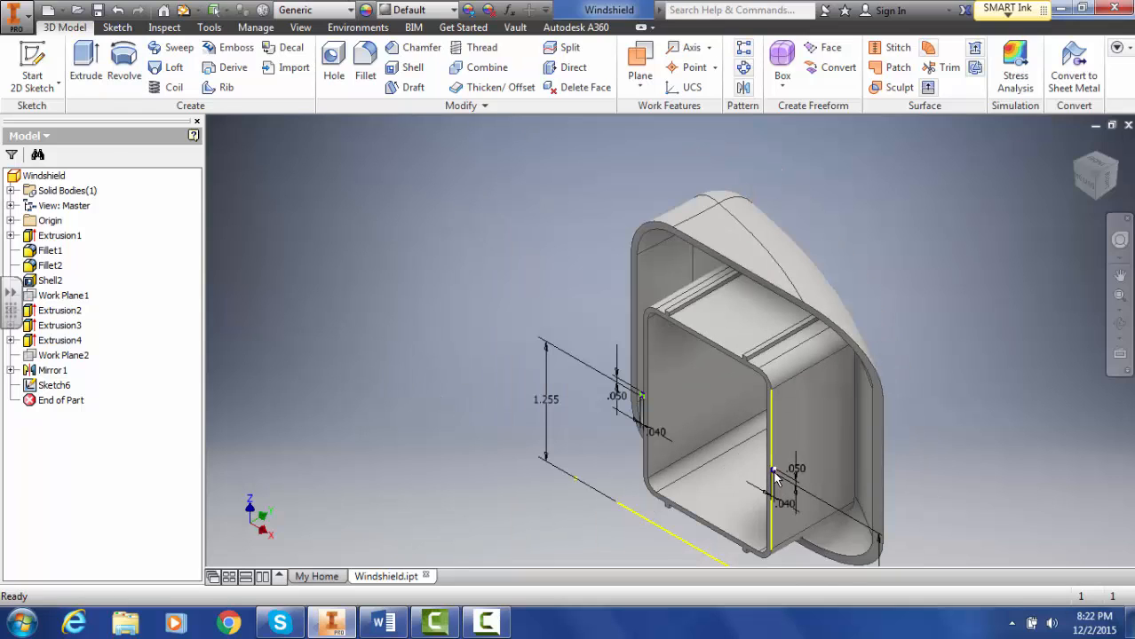
pyautogui.scroll(-5, 790, 403)
pyautogui.moveTo(551, 389); pyautogui.dragTo(499, 5, button='middle')
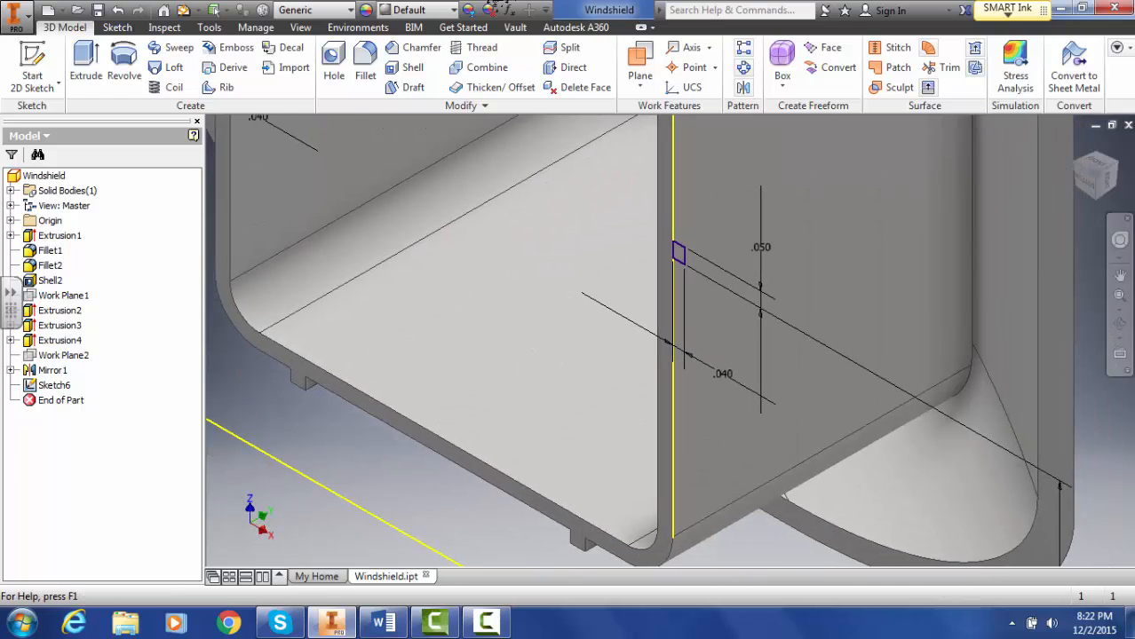
pyautogui.click(85, 63)
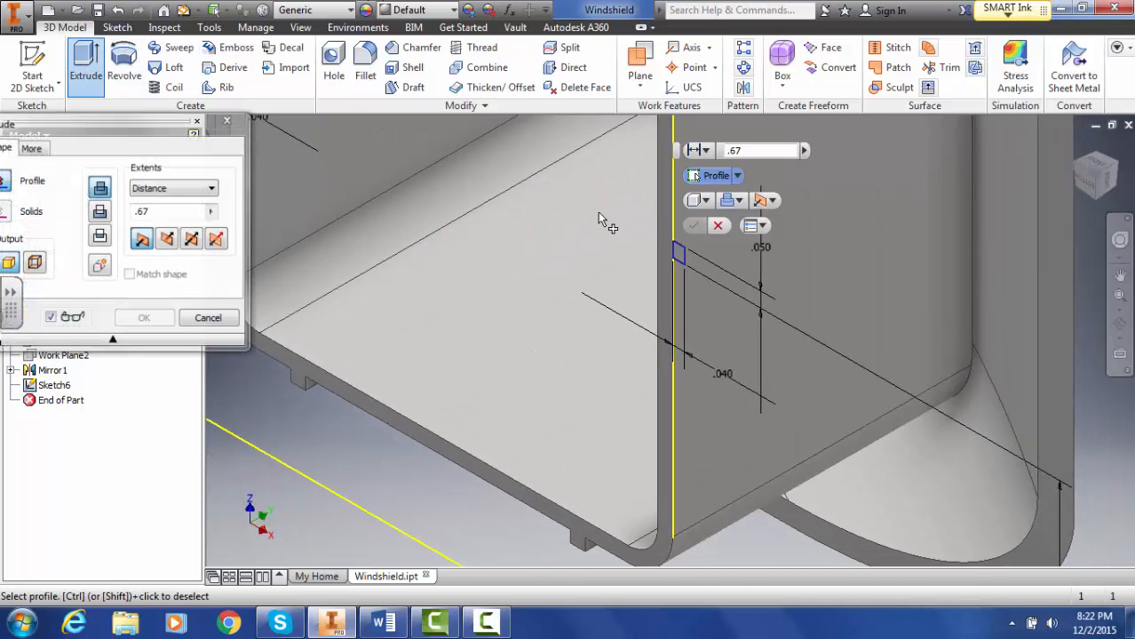
pyautogui.click(680, 256)
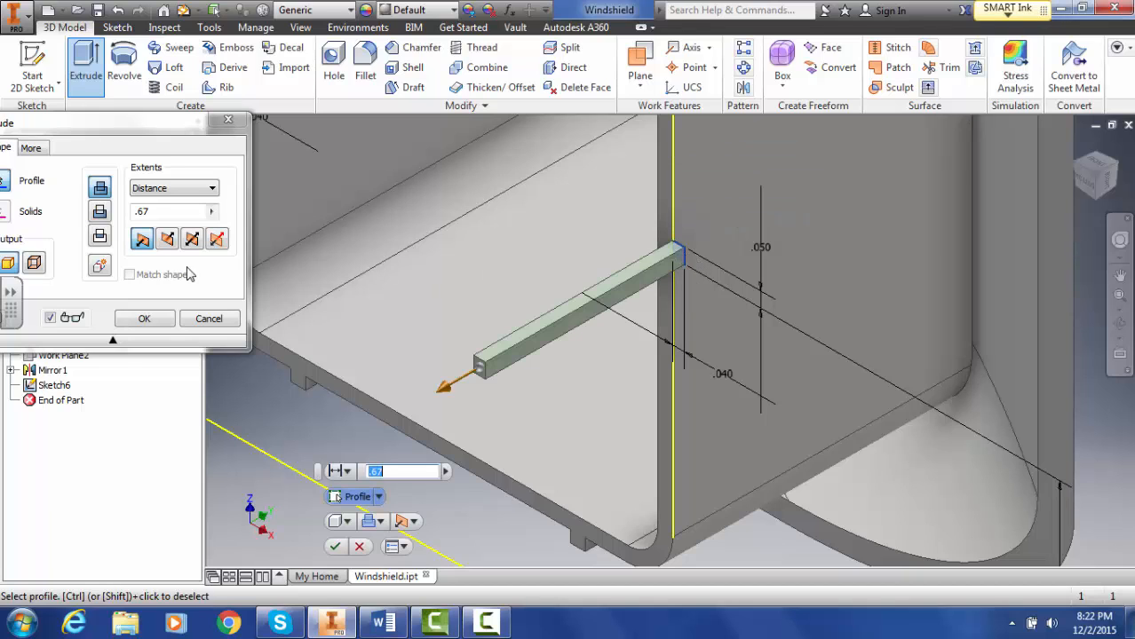
pyautogui.click(165, 241)
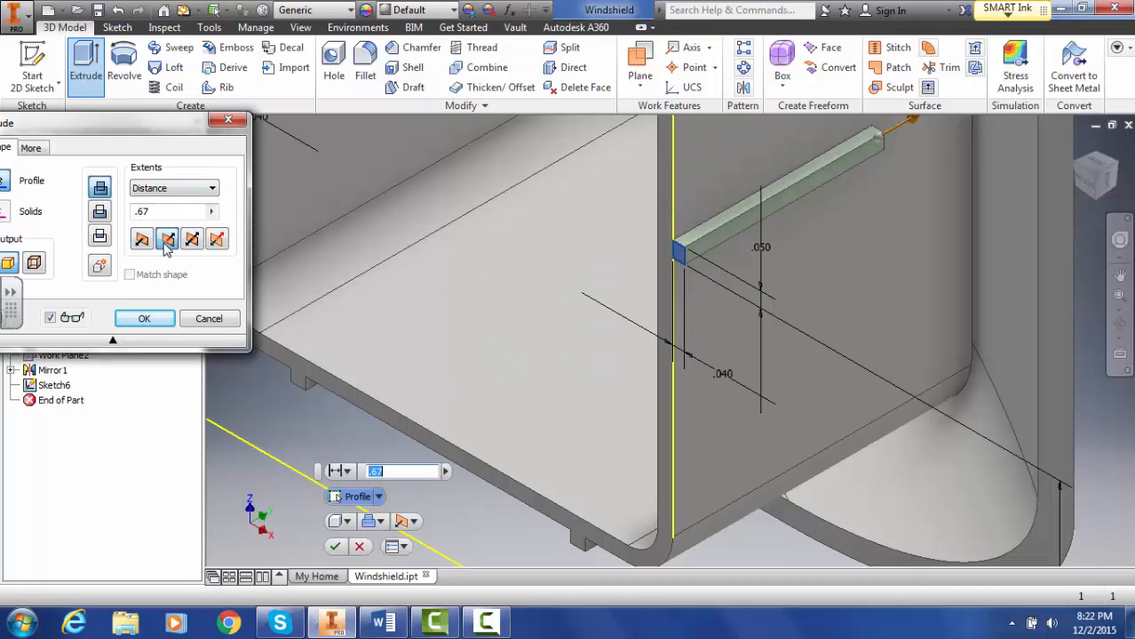
pyautogui.click(202, 187)
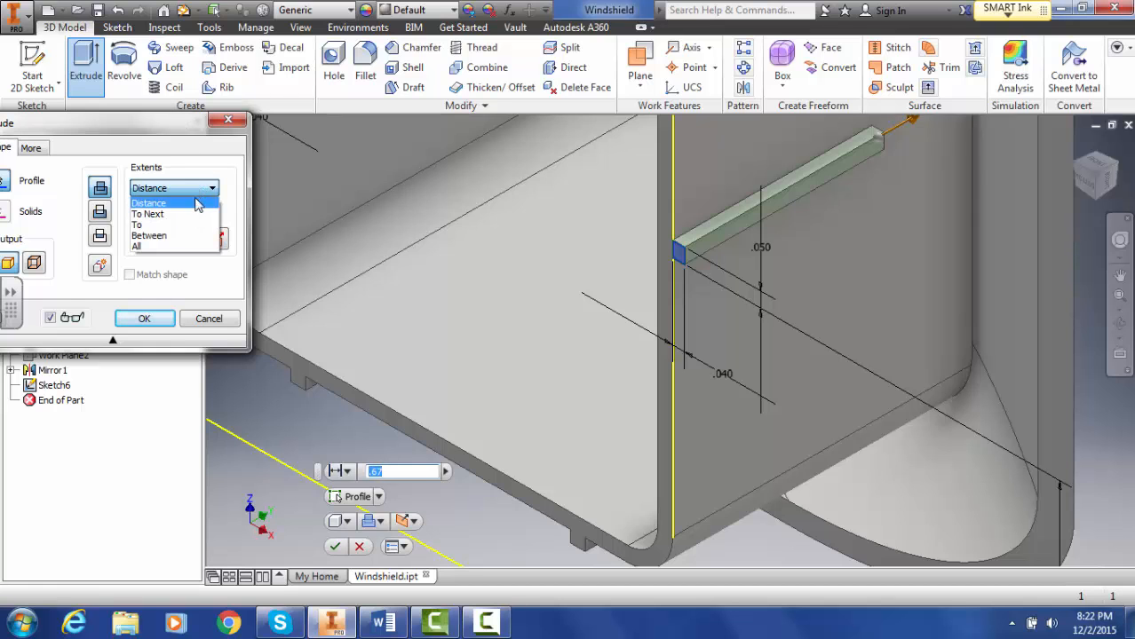
pyautogui.click(195, 215)
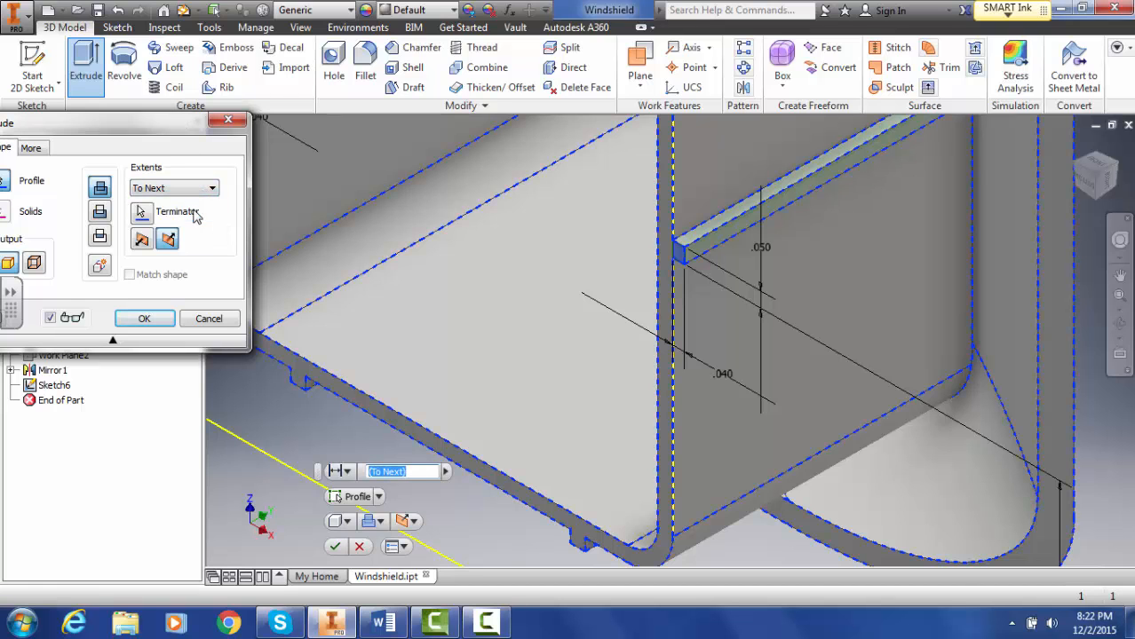
pyautogui.click(142, 317)
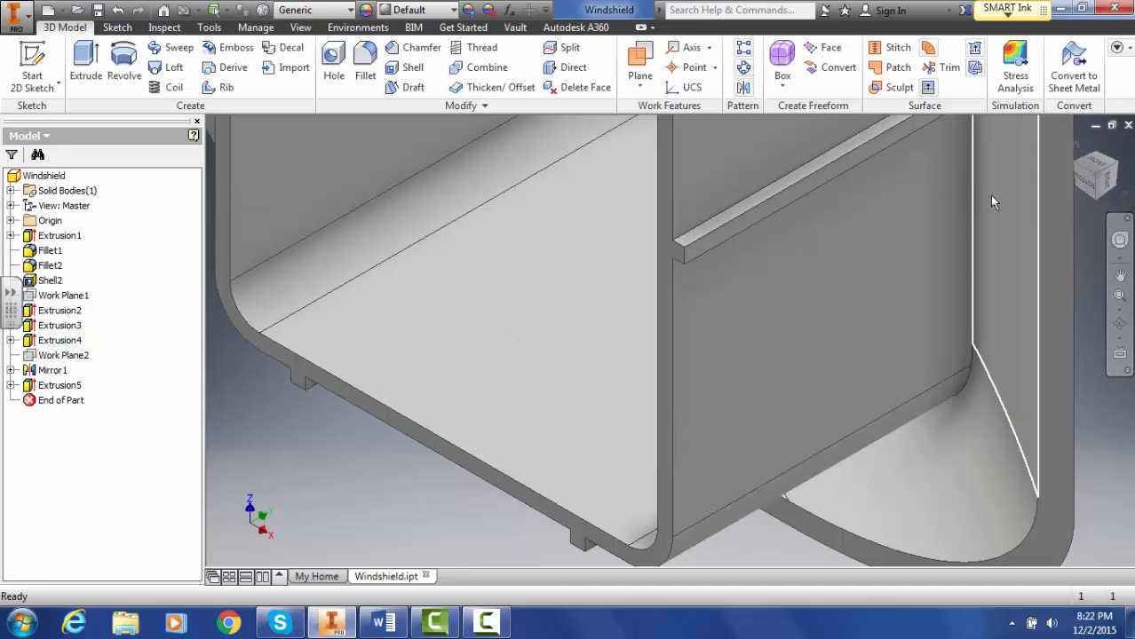
# Look at the model from the opposite side and undo the side tab extrusion
pyautogui.click(1077, 169)
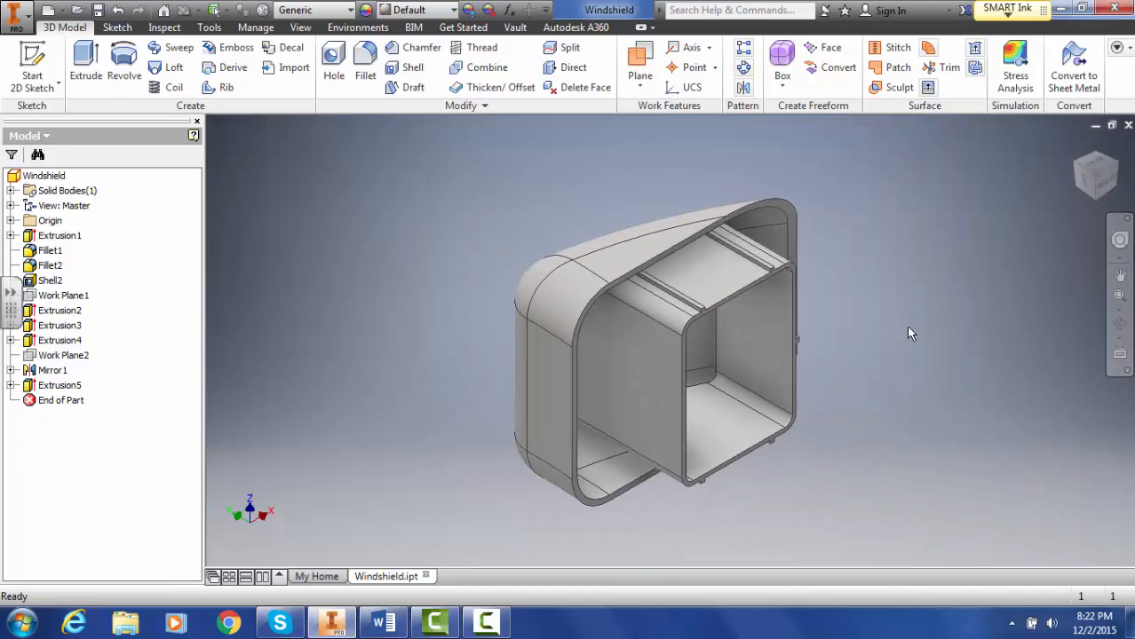
pyautogui.hotkey('ctrl', 'z')
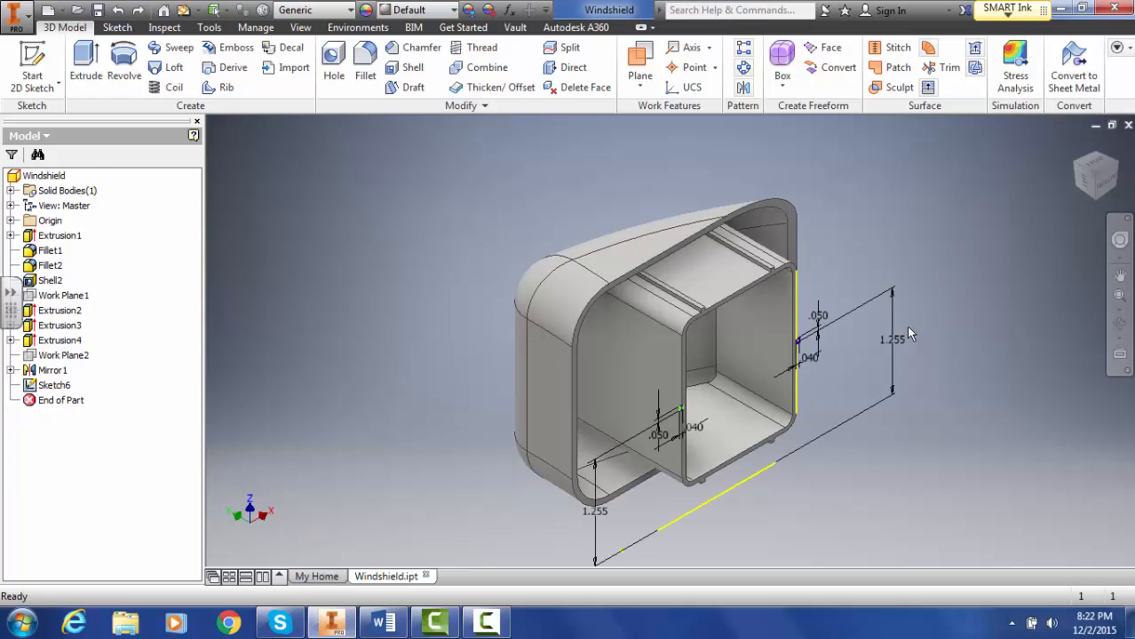
# Examine the small rectangle profiles on both side walls of the inner box from both sides of the model
pyautogui.scroll(2, 919, 308)
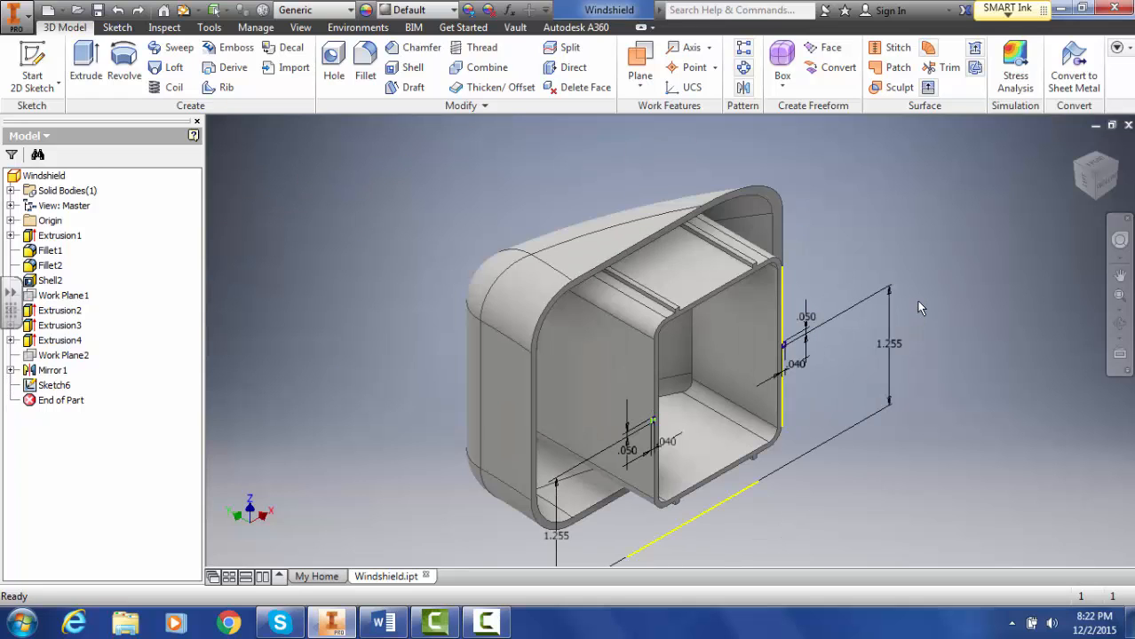
pyautogui.scroll(3, 918, 302)
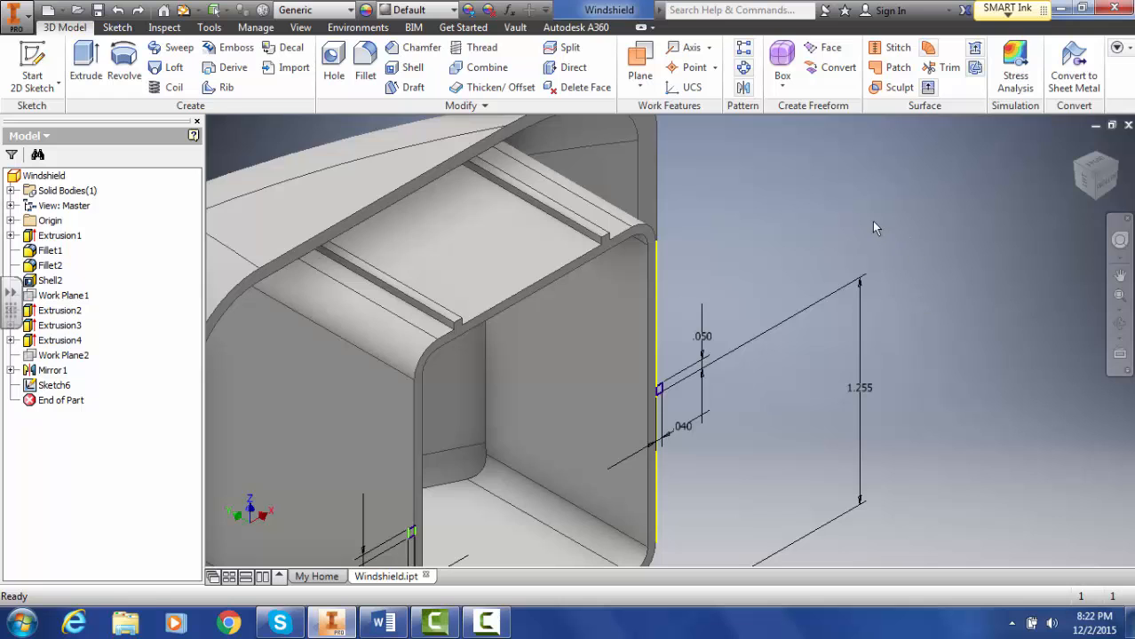
pyautogui.moveTo(871, 221); pyautogui.dragTo(734, 159, button='middle')
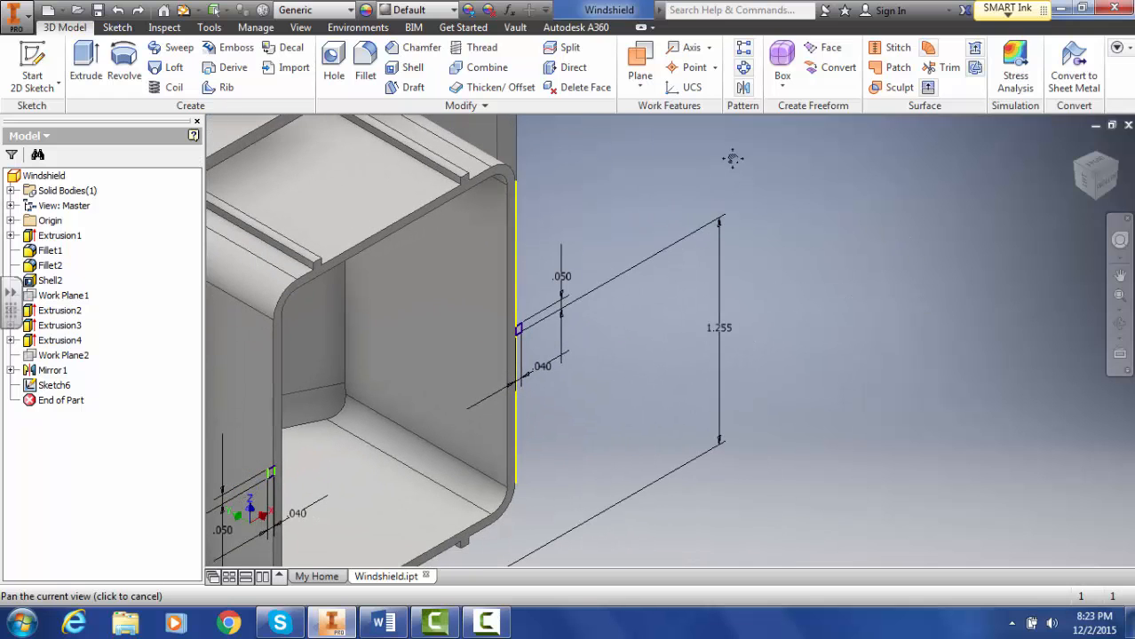
pyautogui.click(1118, 168)
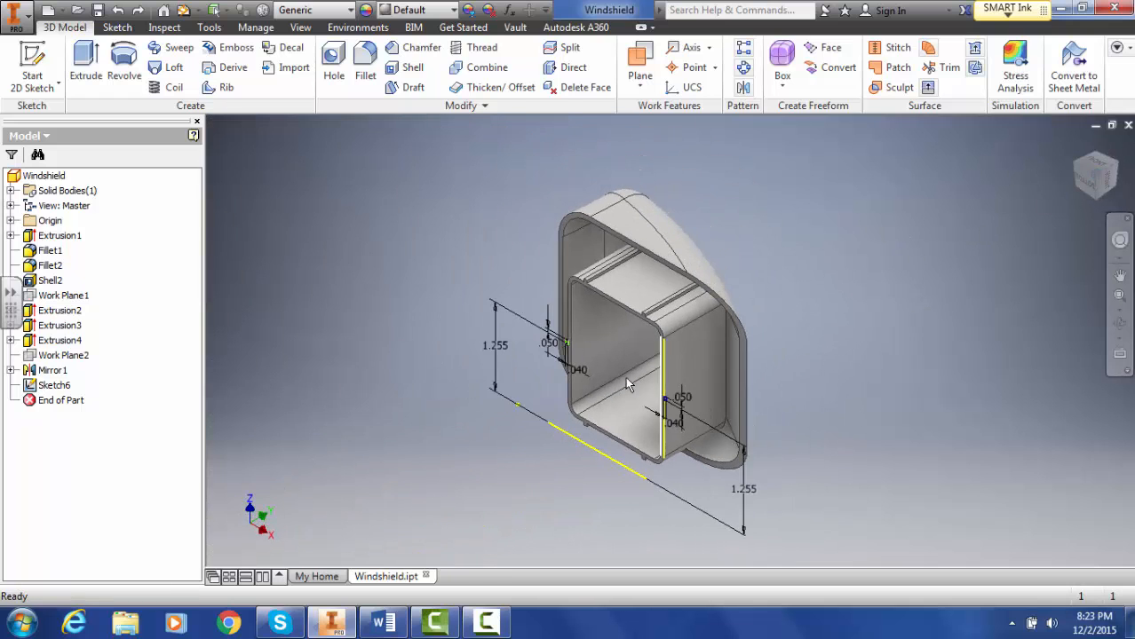
pyautogui.scroll(5, 229, 138)
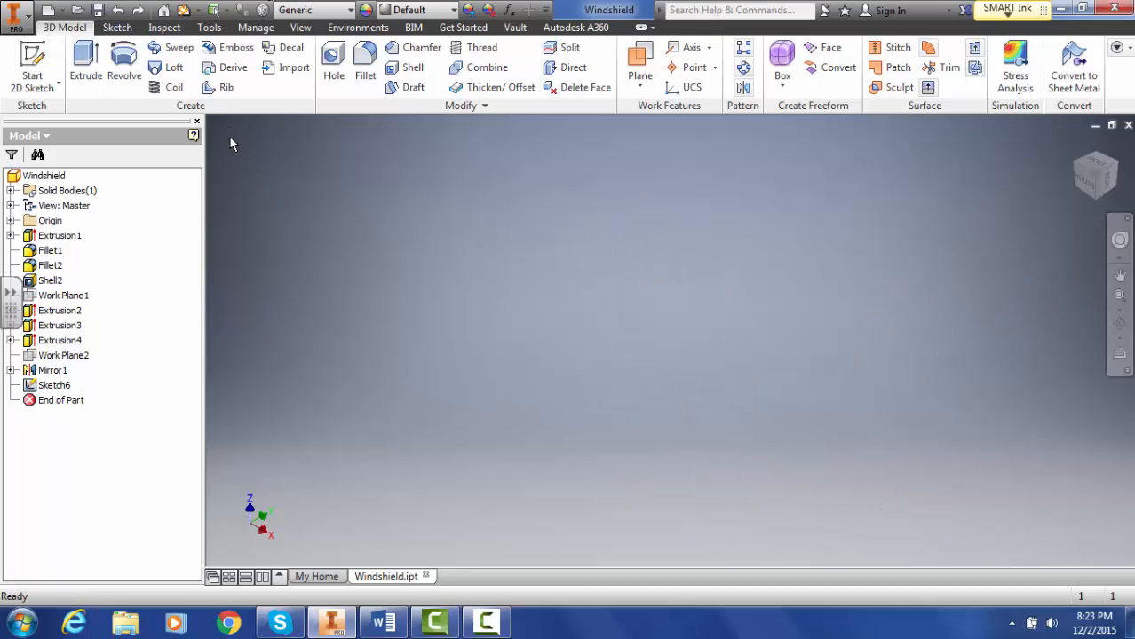
pyautogui.scroll(-3, 229, 145)
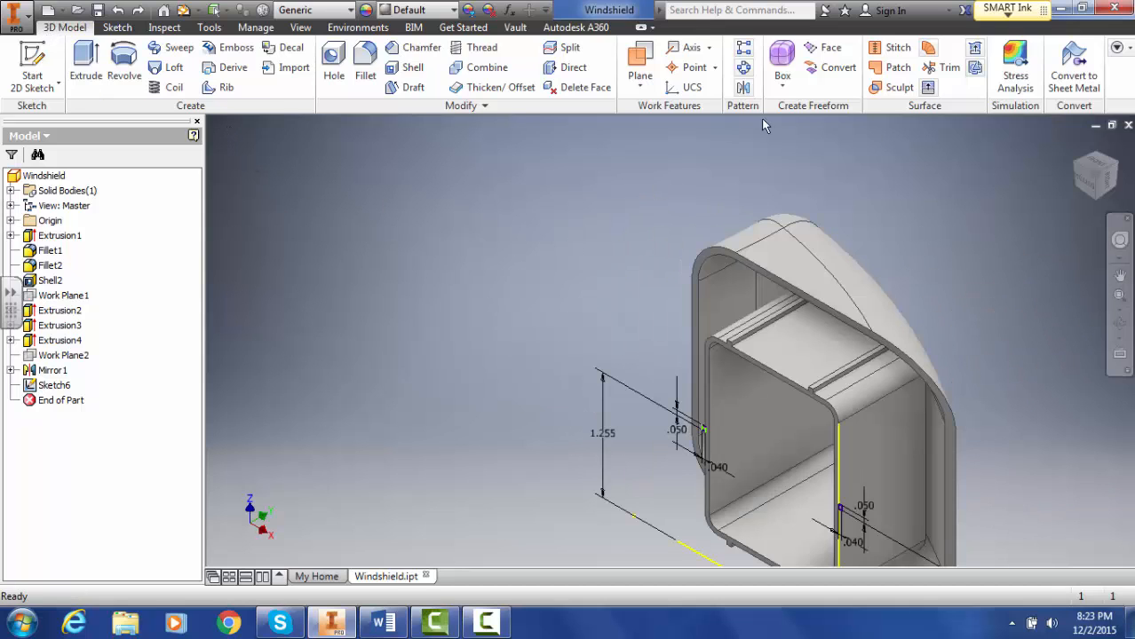
pyautogui.moveTo(1021, 182); pyautogui.dragTo(745, 182, button='middle')
pyautogui.scroll(3, 709, 410)
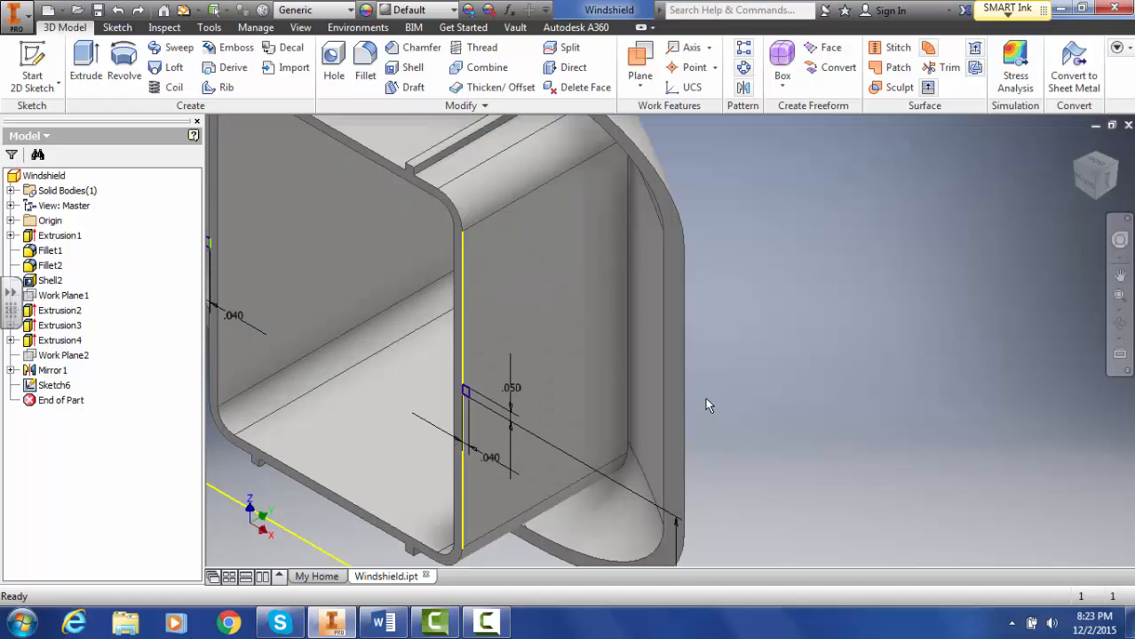
pyautogui.scroll(3, 707, 406)
pyautogui.scroll(-2, 707, 406)
pyautogui.click(86, 64)
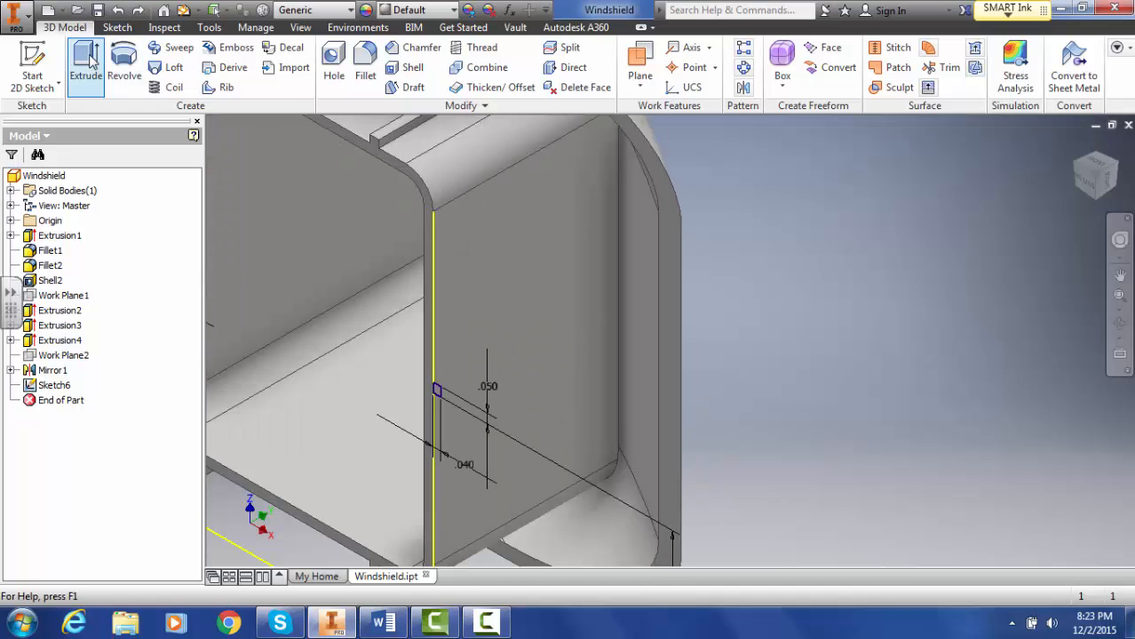
pyautogui.click(436, 391)
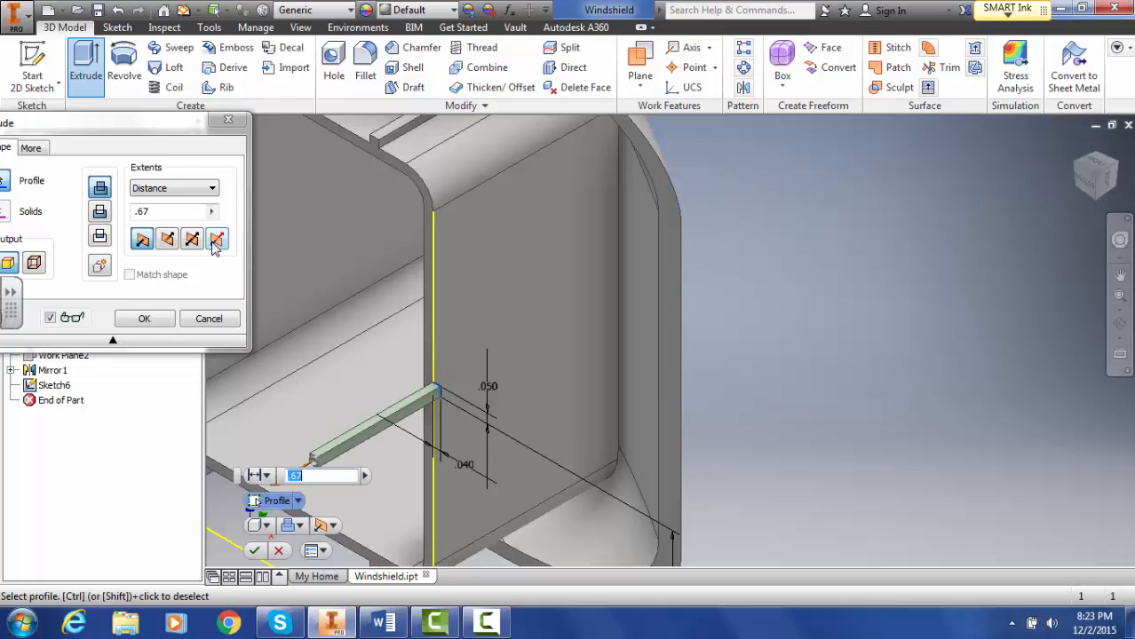
pyautogui.click(168, 239)
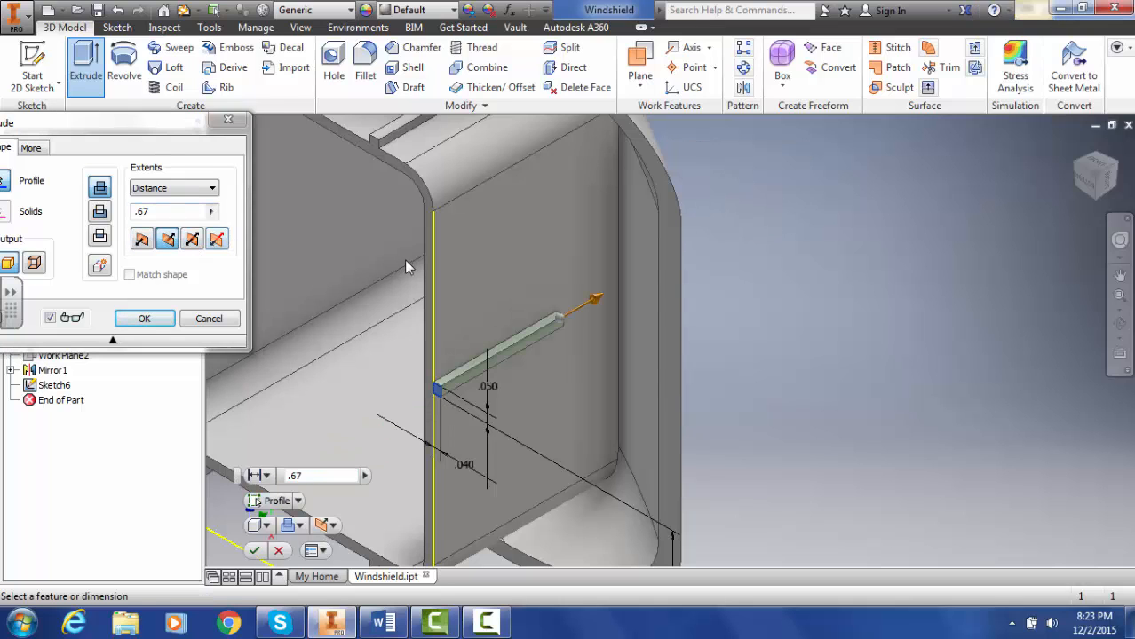
pyautogui.moveTo(404, 259); pyautogui.dragTo(826, 250, button='middle')
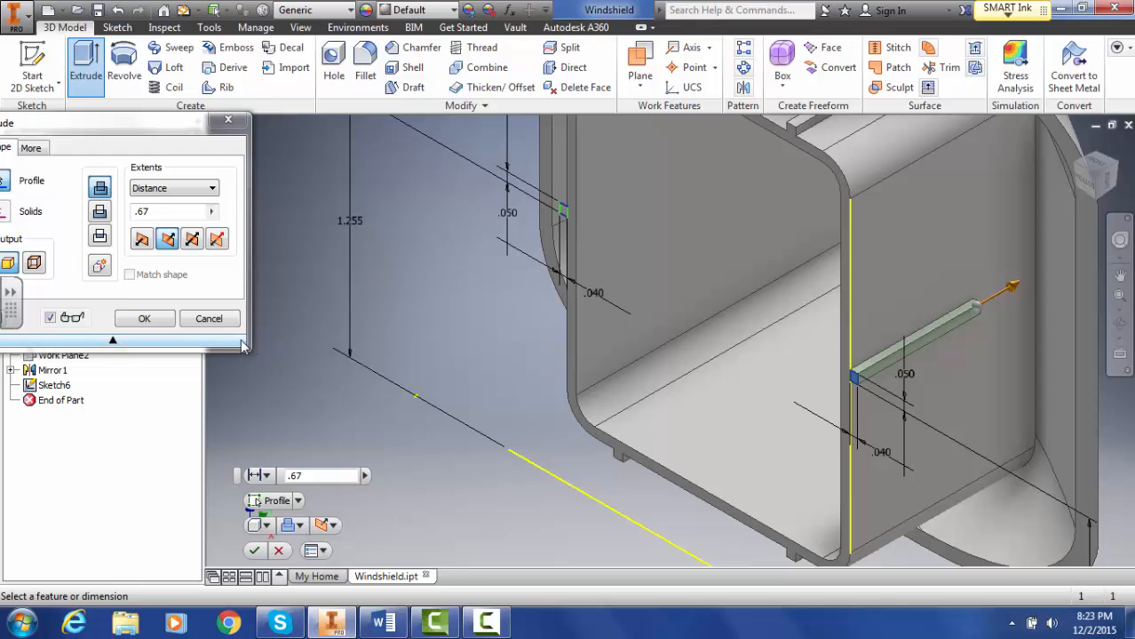
pyautogui.click(209, 319)
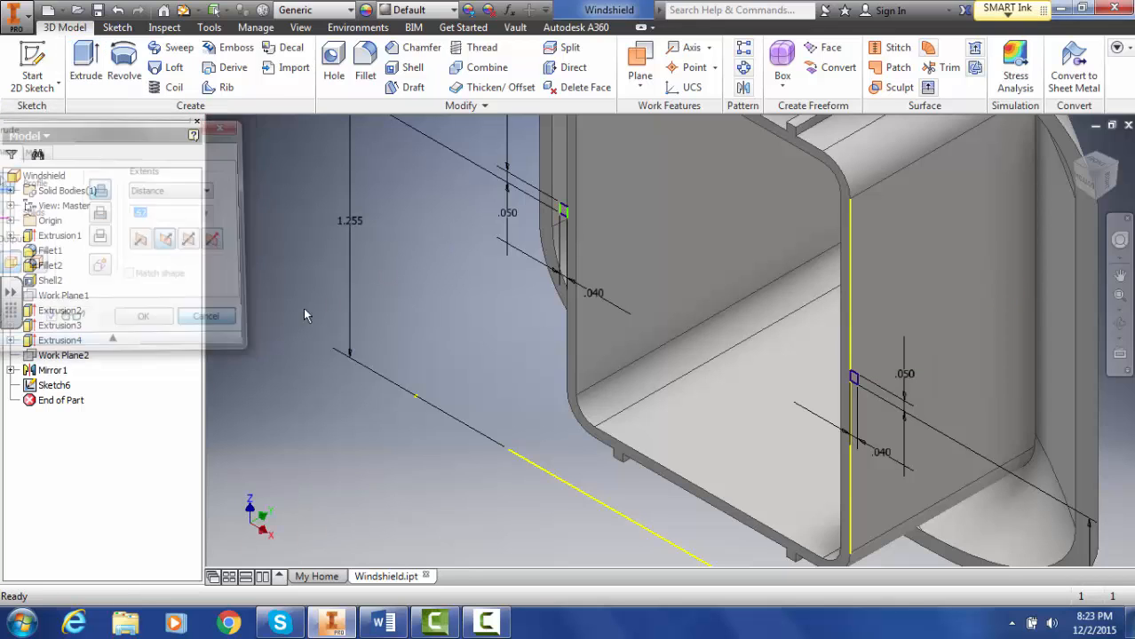
# Extrude both small rectangles on the inner box's side walls as a join, reversed toward the windshield, with the To Next extent
pyautogui.click(86, 64)
pyautogui.click(852, 376)
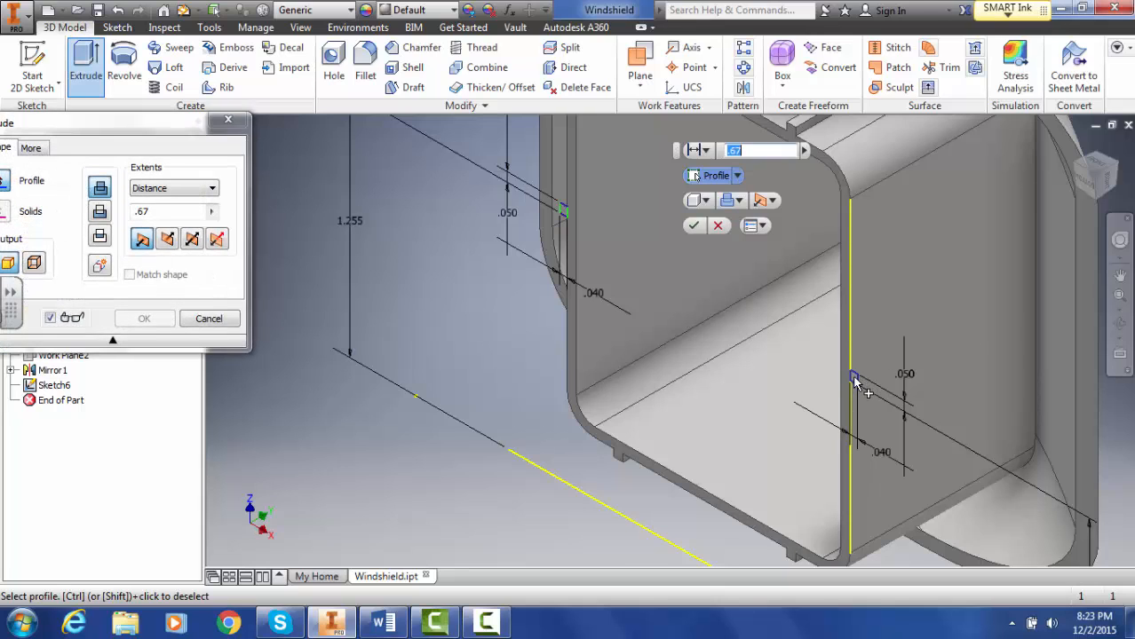
pyautogui.click(564, 212)
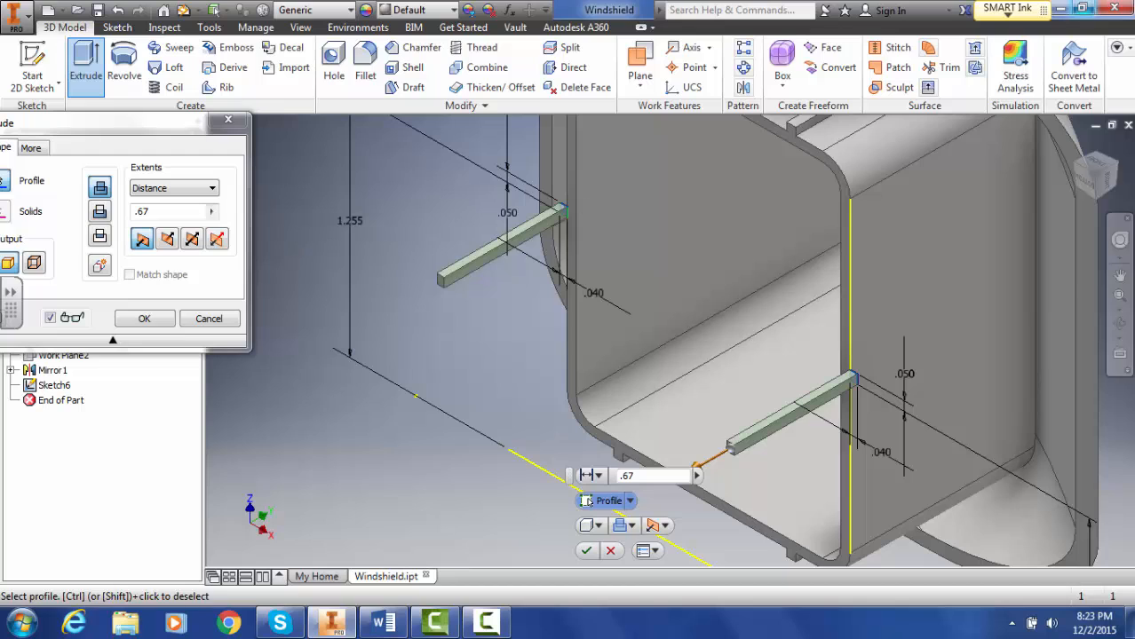
pyautogui.click(168, 240)
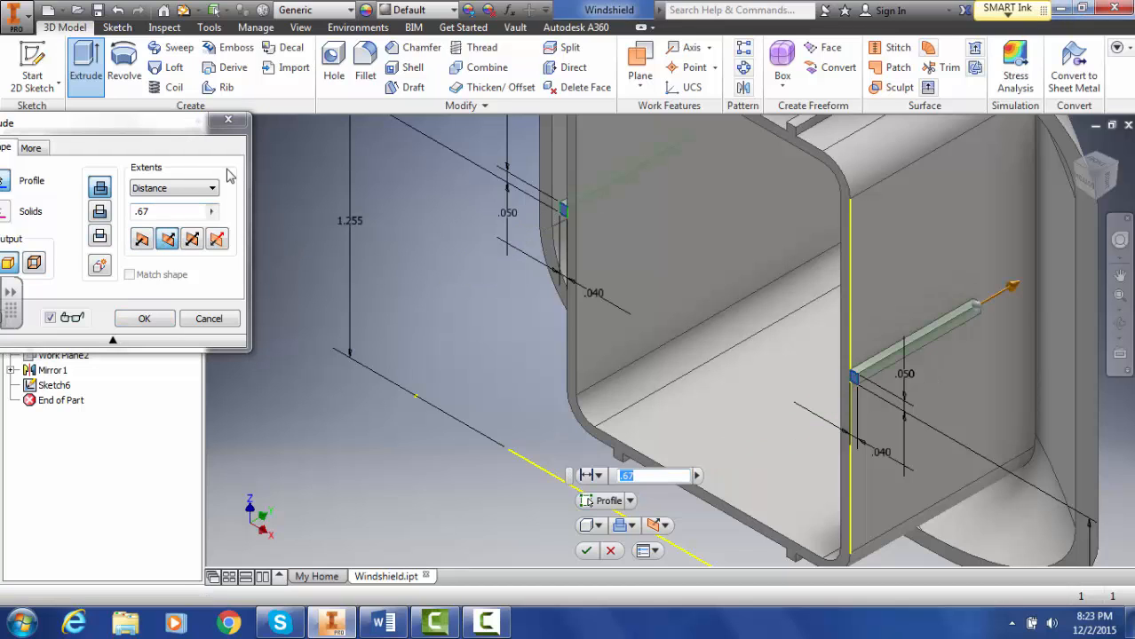
pyautogui.click(210, 188)
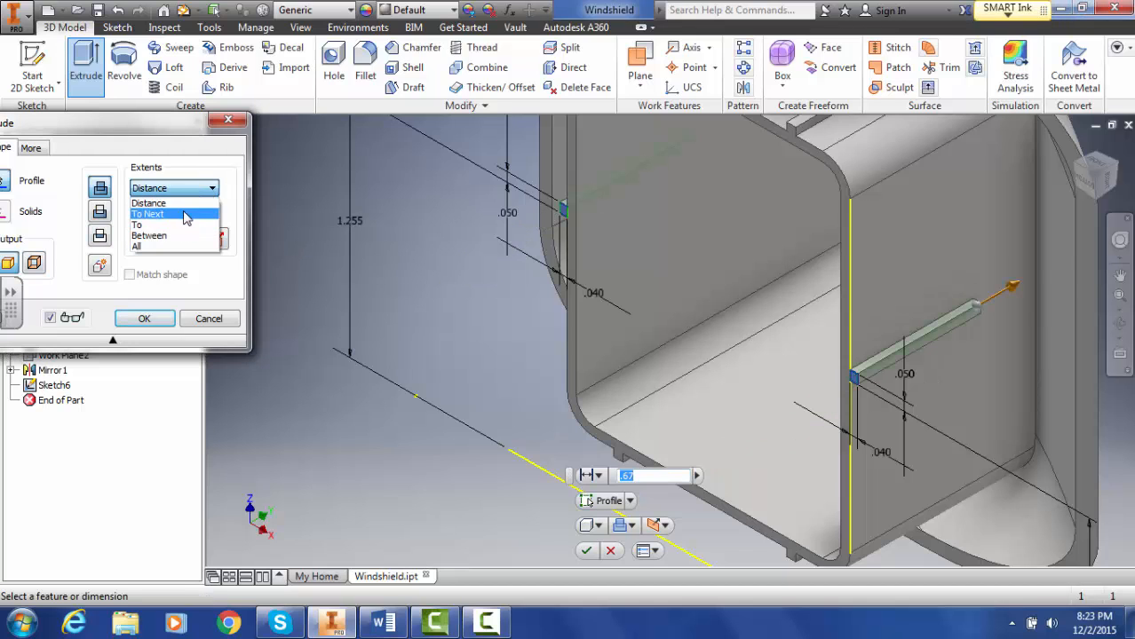
pyautogui.click(182, 214)
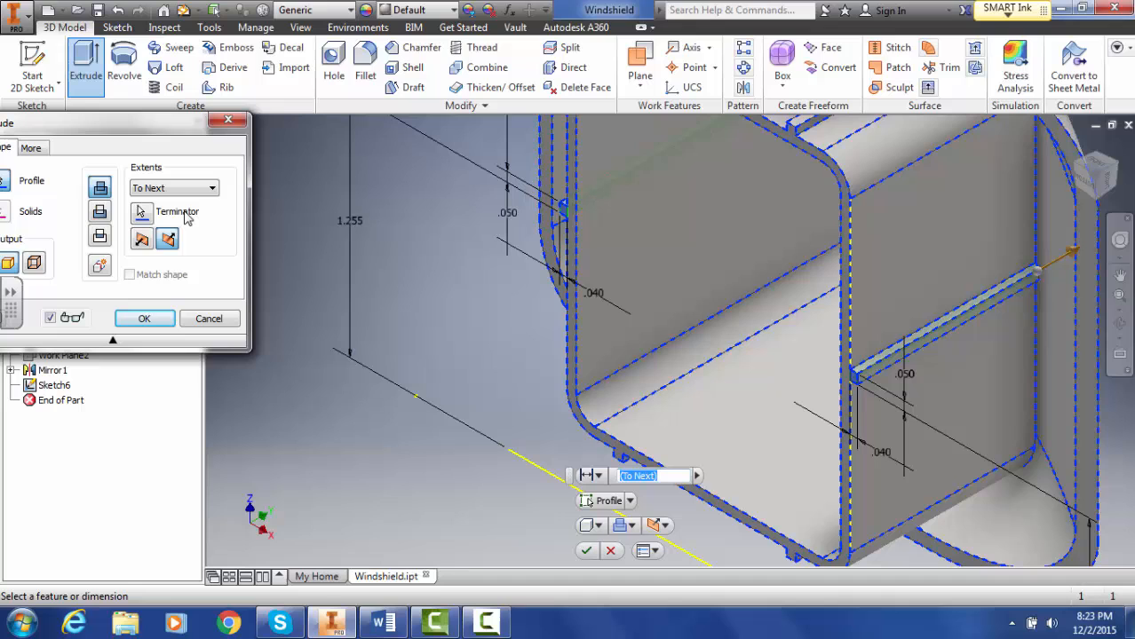
pyautogui.click(143, 319)
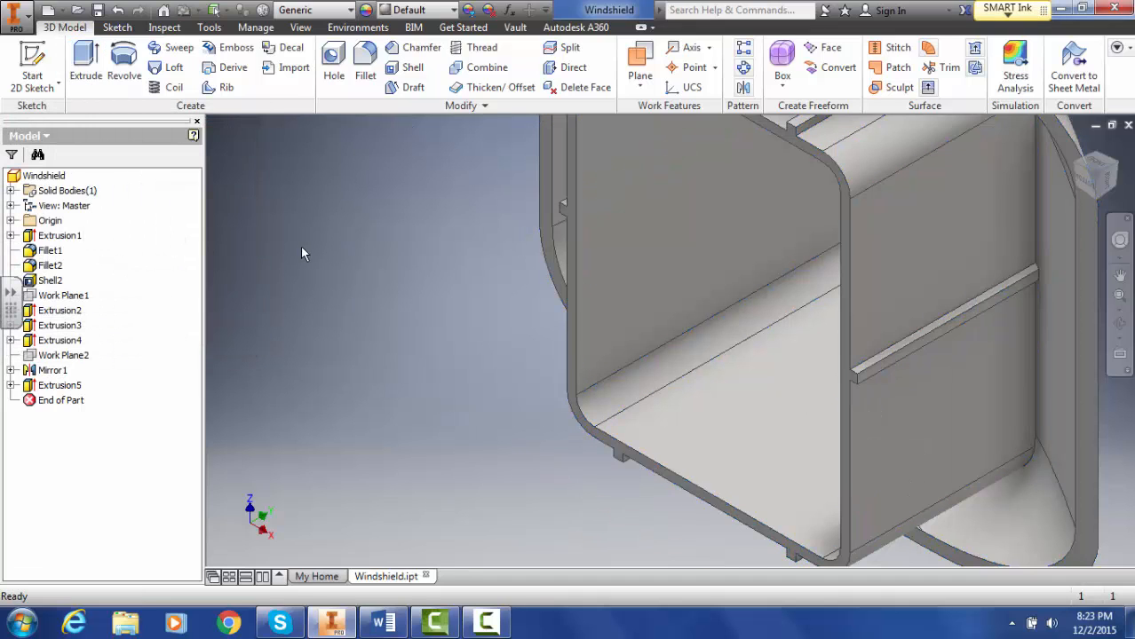
# Assign the ABS Plastic material to the windshield and set its appearance to Transparent - Slate Blue
pyautogui.click(1078, 167)
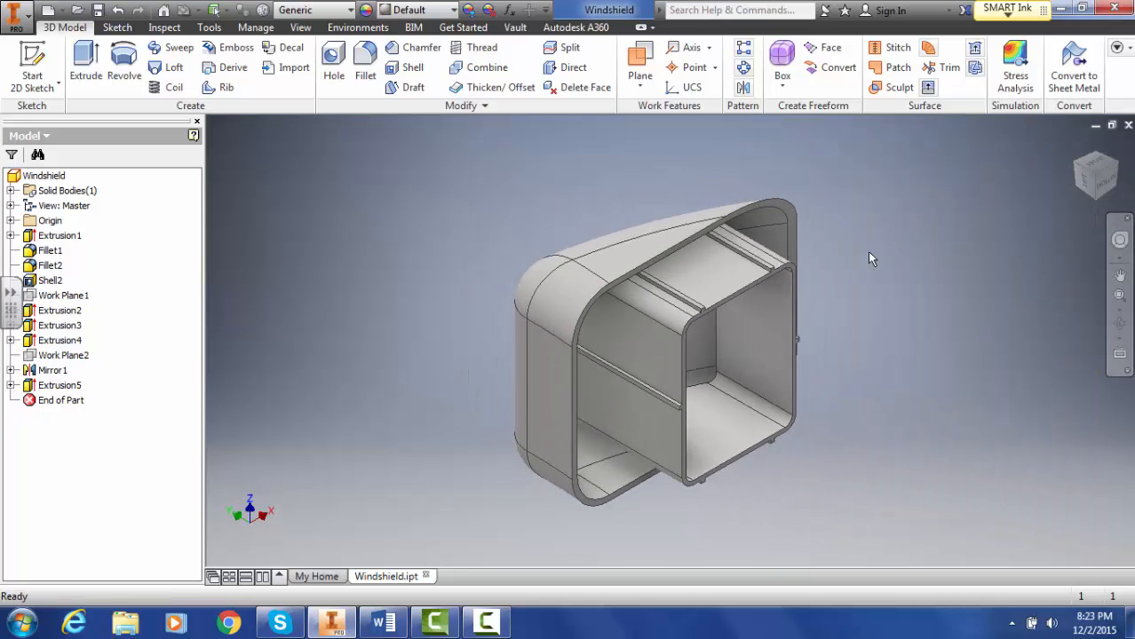
pyautogui.click(1116, 168)
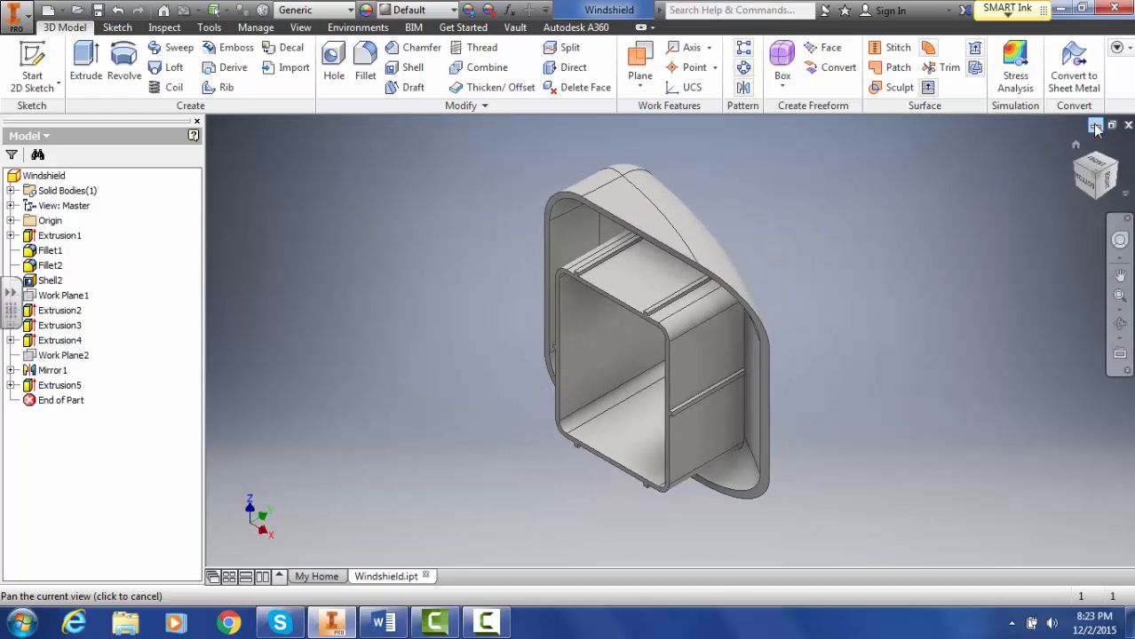
pyautogui.click(1101, 159)
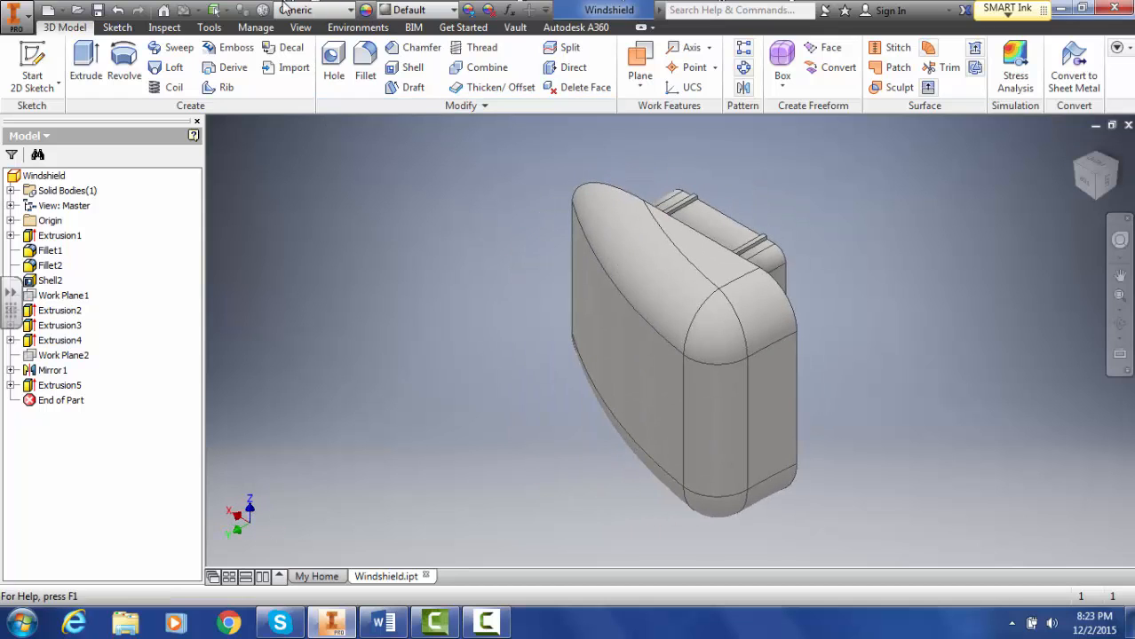
pyautogui.click(349, 10)
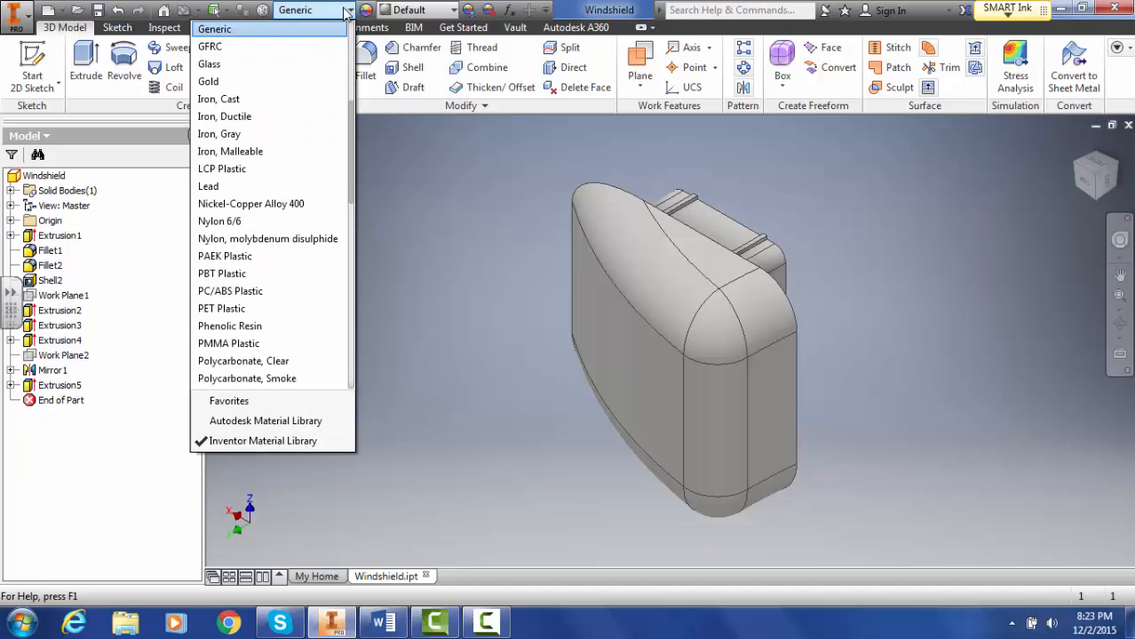
pyautogui.moveTo(352, 178); pyautogui.dragTo(360, 24)
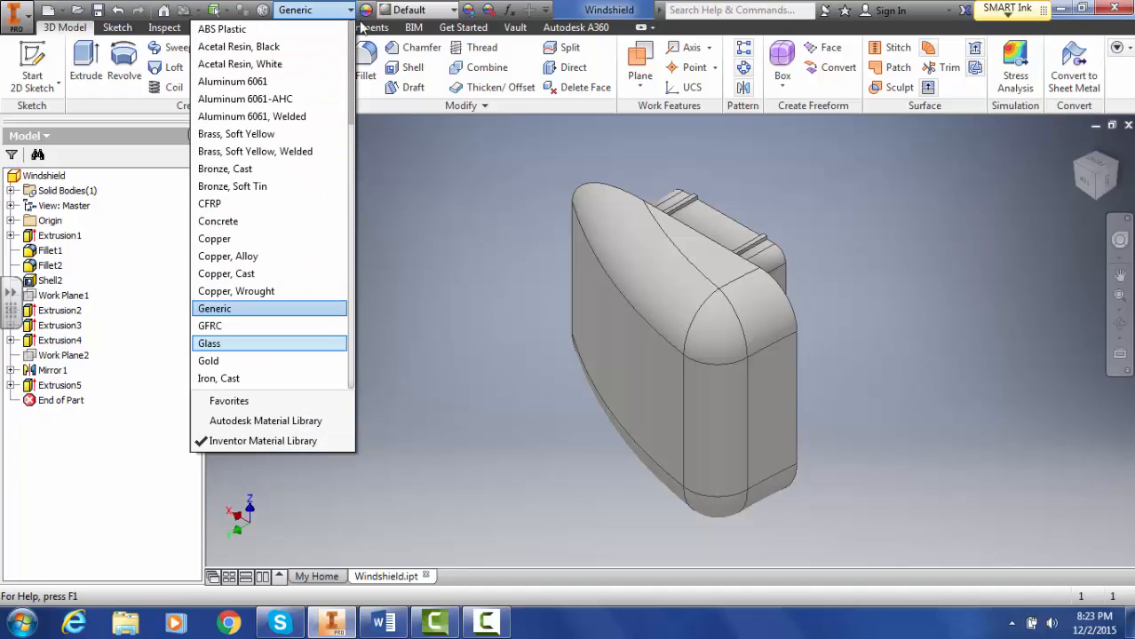
pyautogui.click(244, 28)
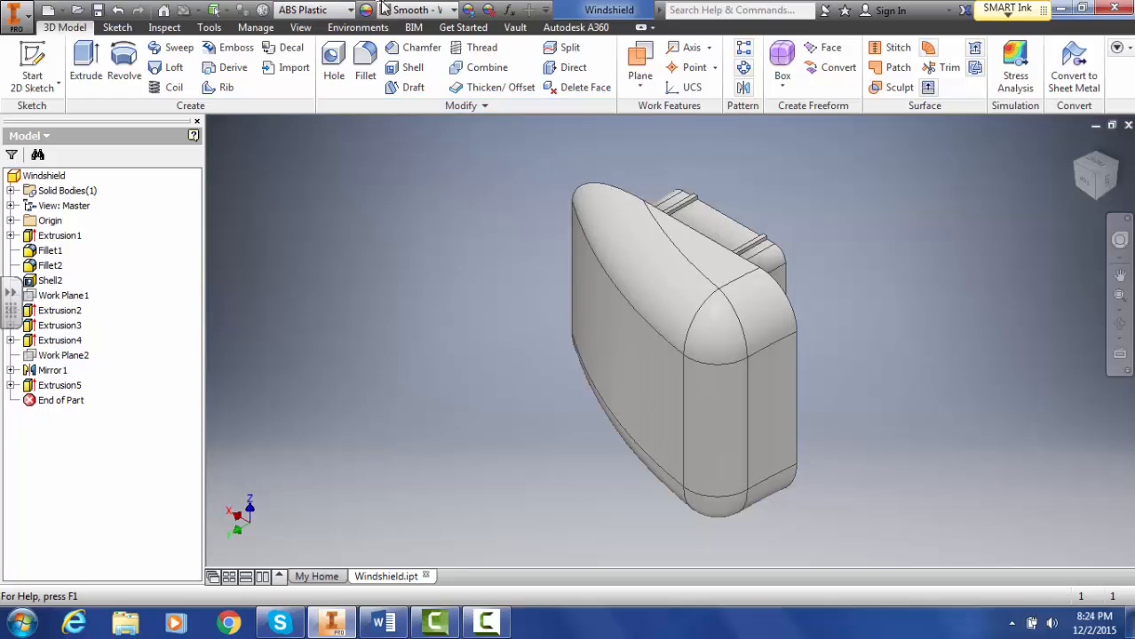
pyautogui.click(454, 9)
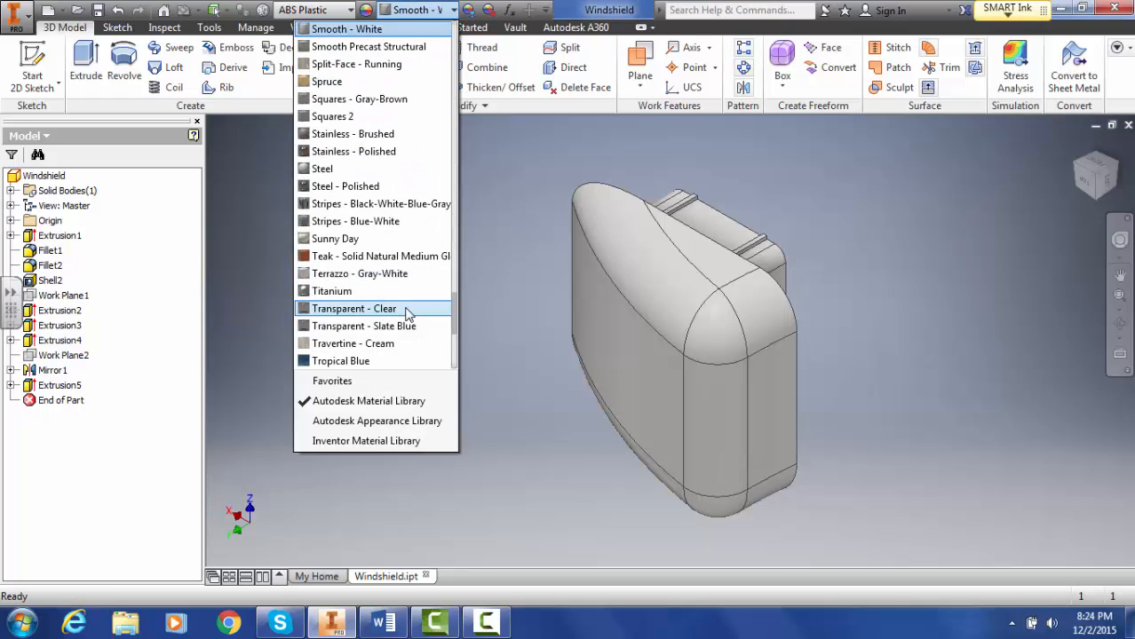
pyautogui.click(406, 328)
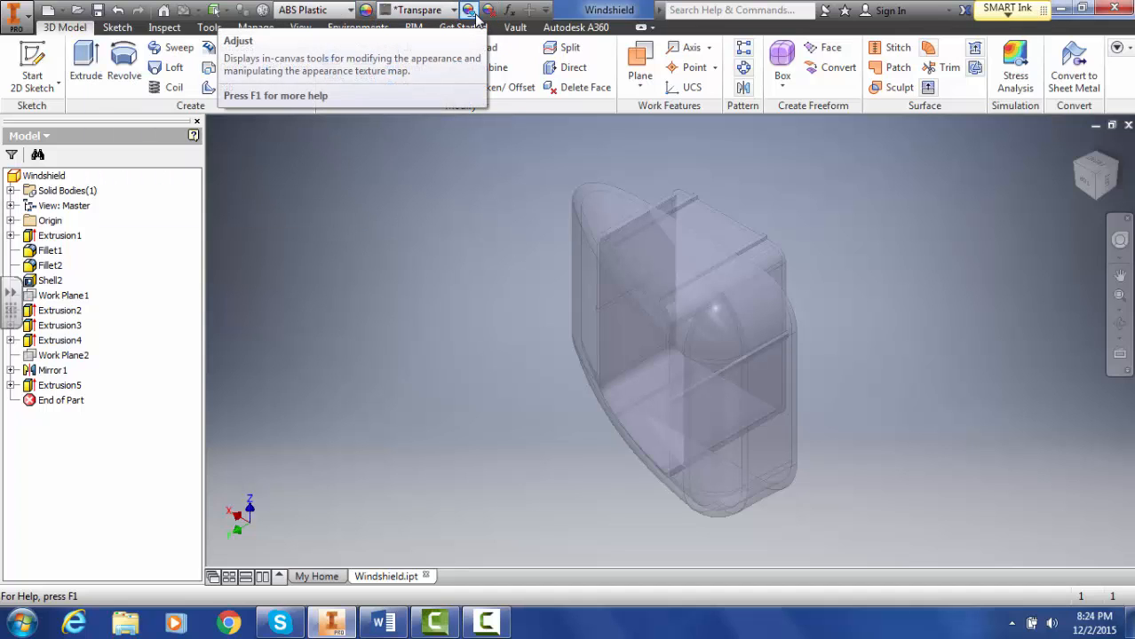
# Adjust the transparent appearance of the whole part to a bright green tint of RGB 12, 255, 0
pyautogui.click(470, 11)
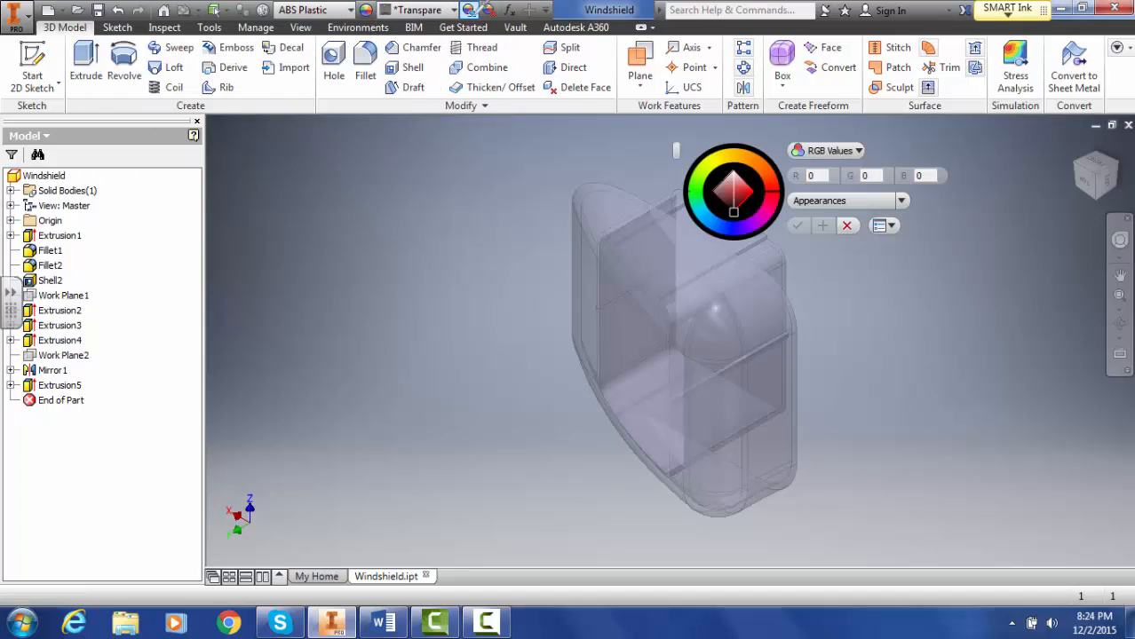
pyautogui.click(698, 196)
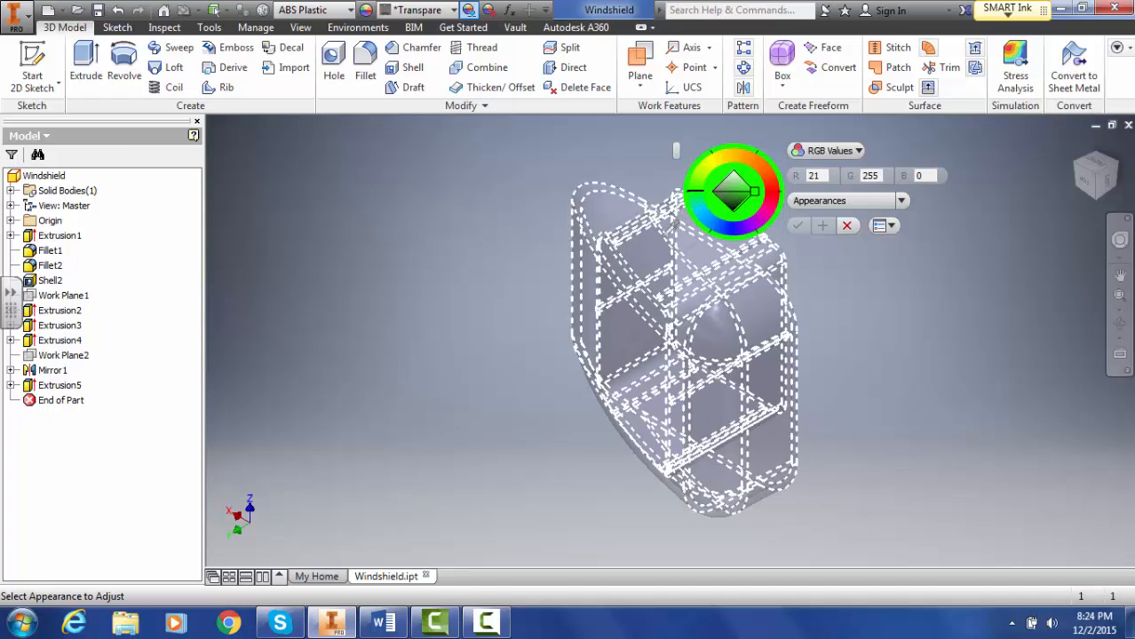
pyautogui.click(668, 220)
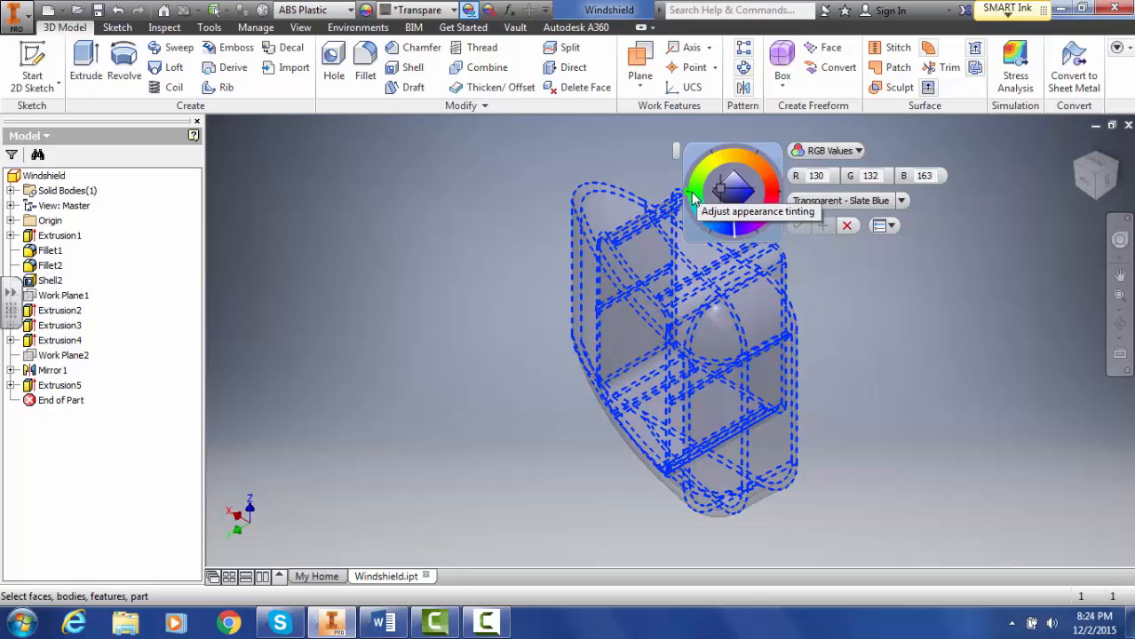
pyautogui.click(693, 197)
pyautogui.click(751, 197)
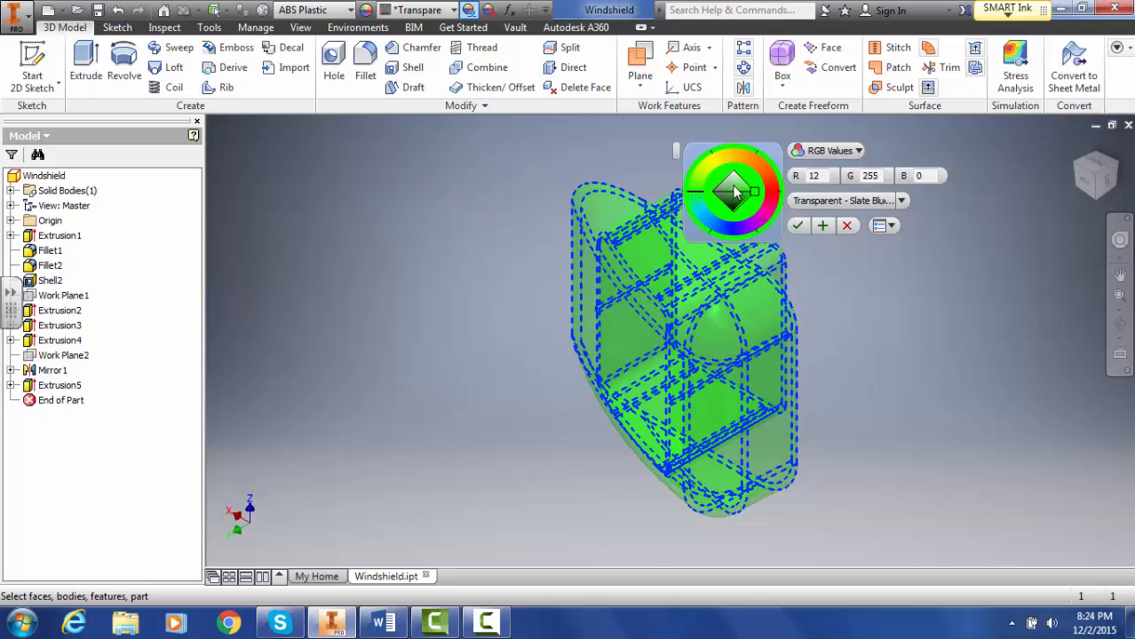
pyautogui.click(799, 225)
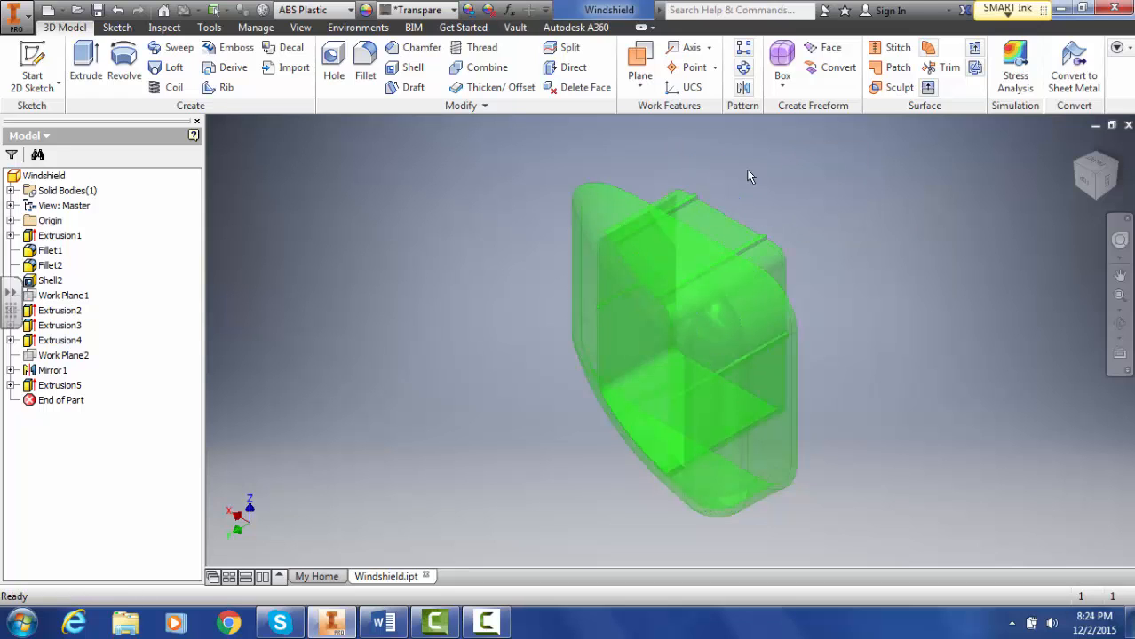
# Return the windshield to its home view and save the part
pyautogui.moveTo(1122, 177)
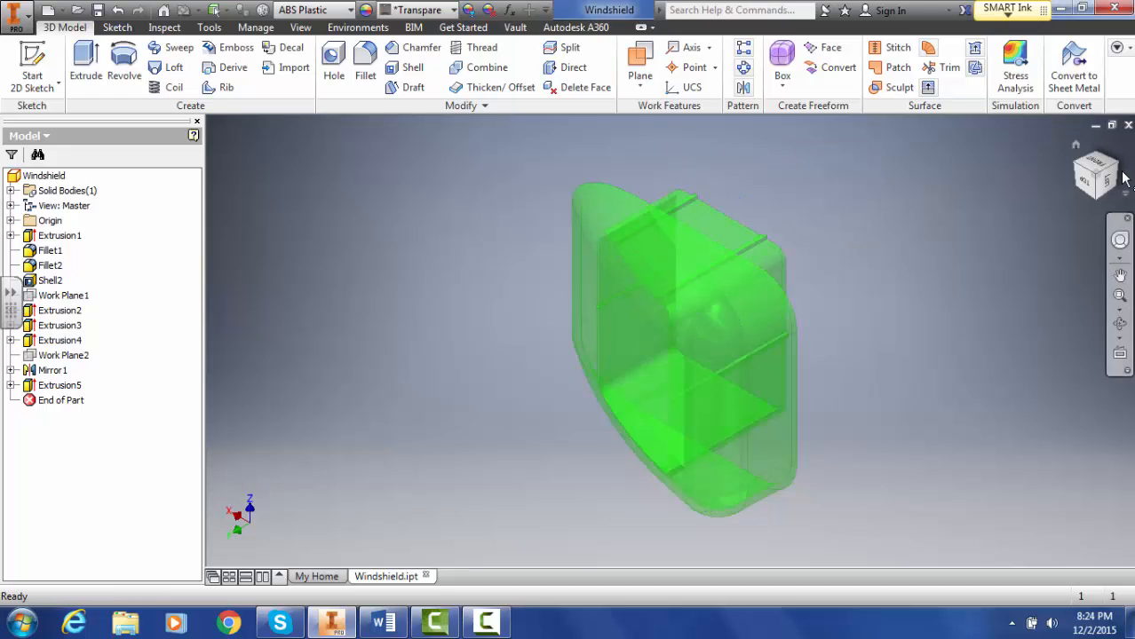
pyautogui.click(1075, 147)
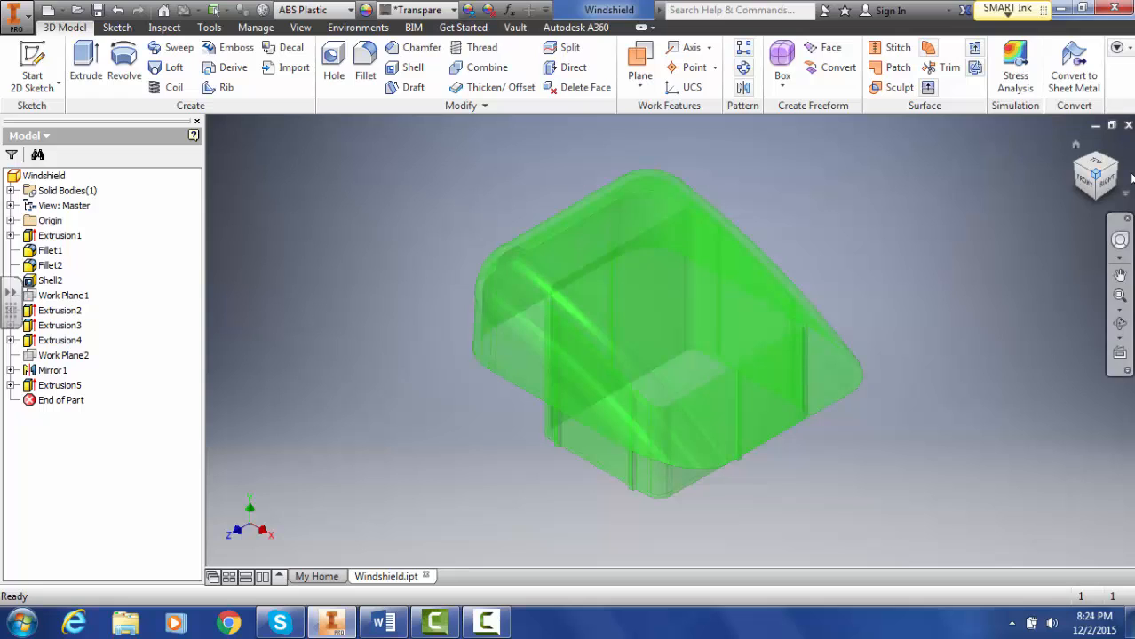
pyautogui.click(19, 18)
pyautogui.click(56, 149)
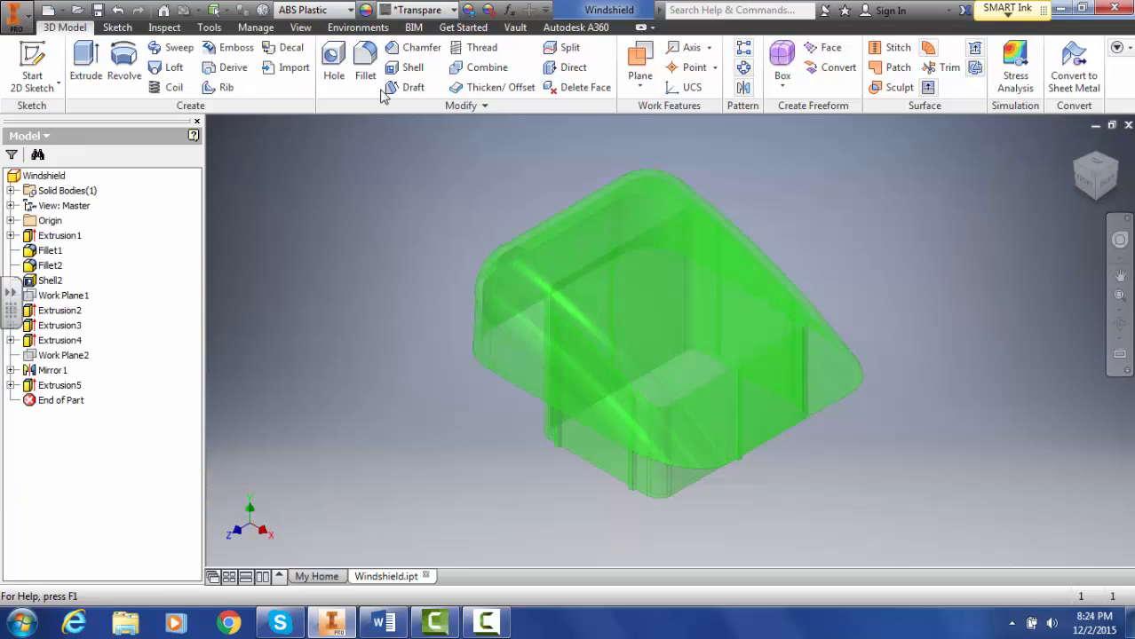